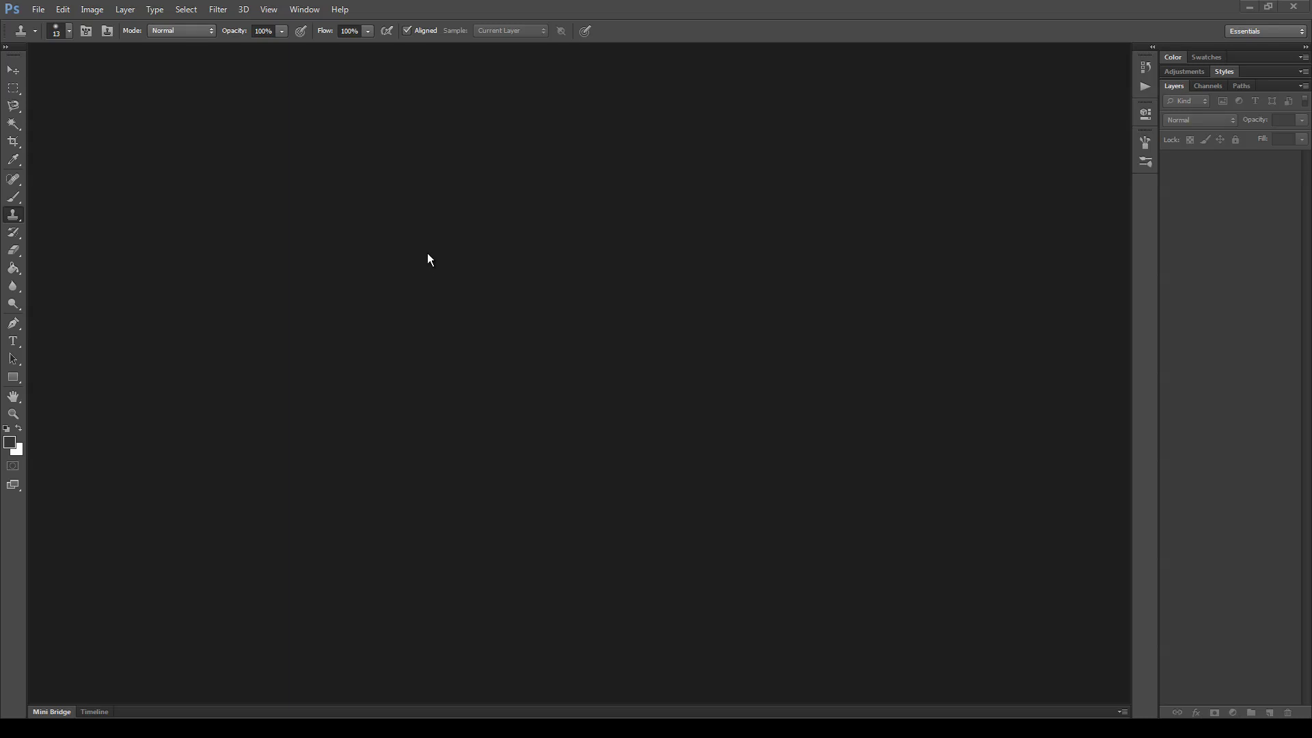
# - Load the "Realistic Embroidery 2 - Actions" file from the Realistic Embroidery 2 DEMO folder as an action set
pyautogui.click(305, 10)
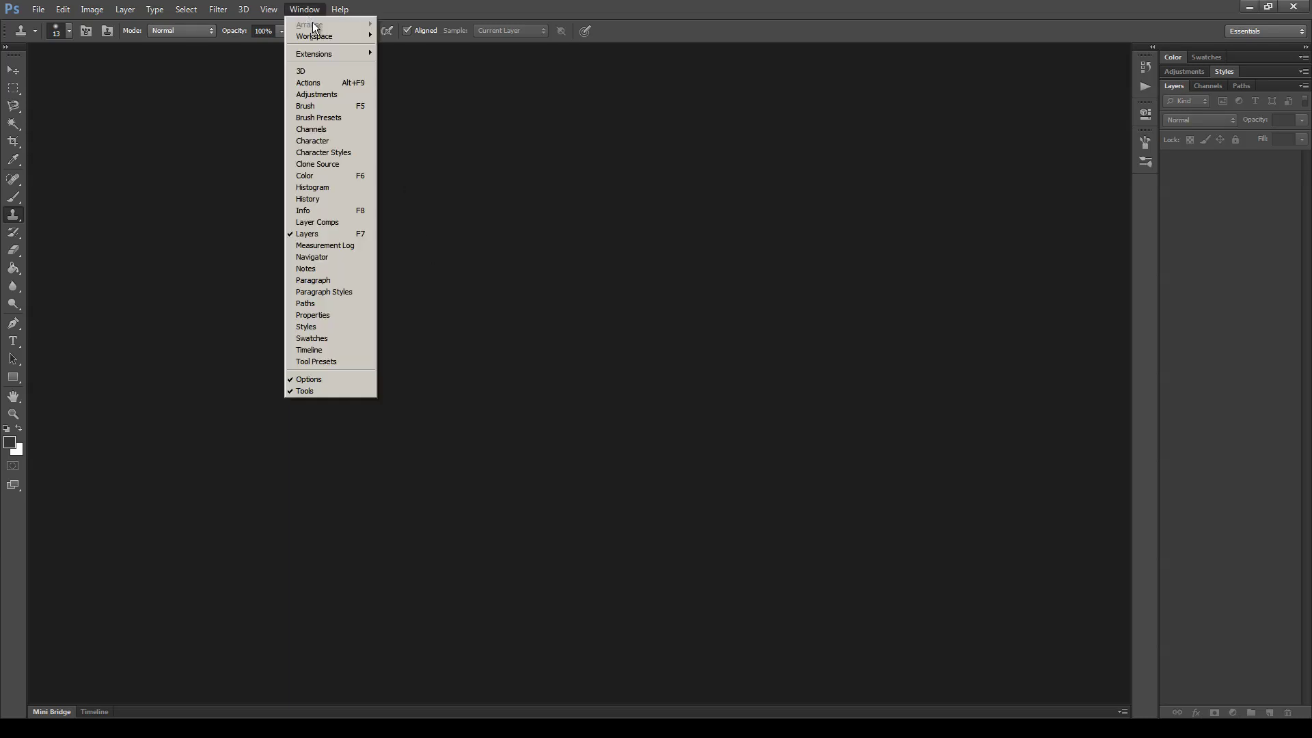
pyautogui.click(327, 82)
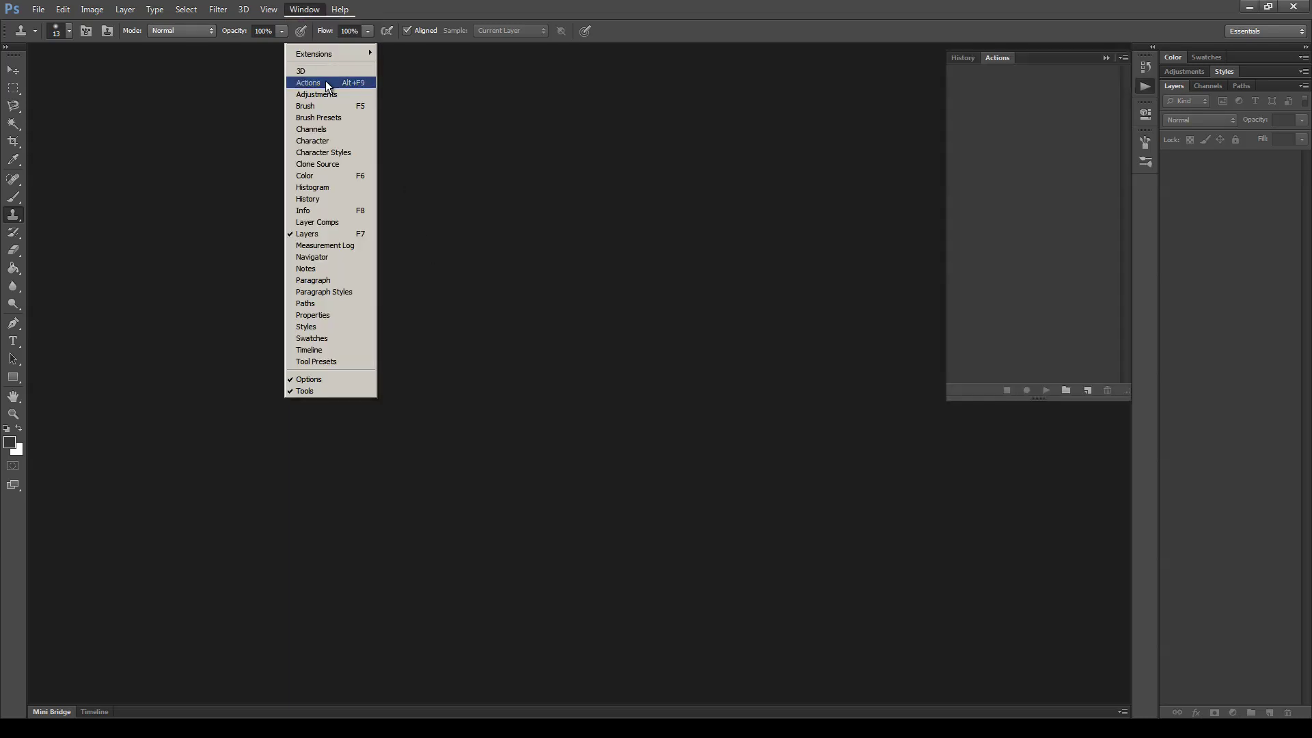
pyautogui.click(1123, 59)
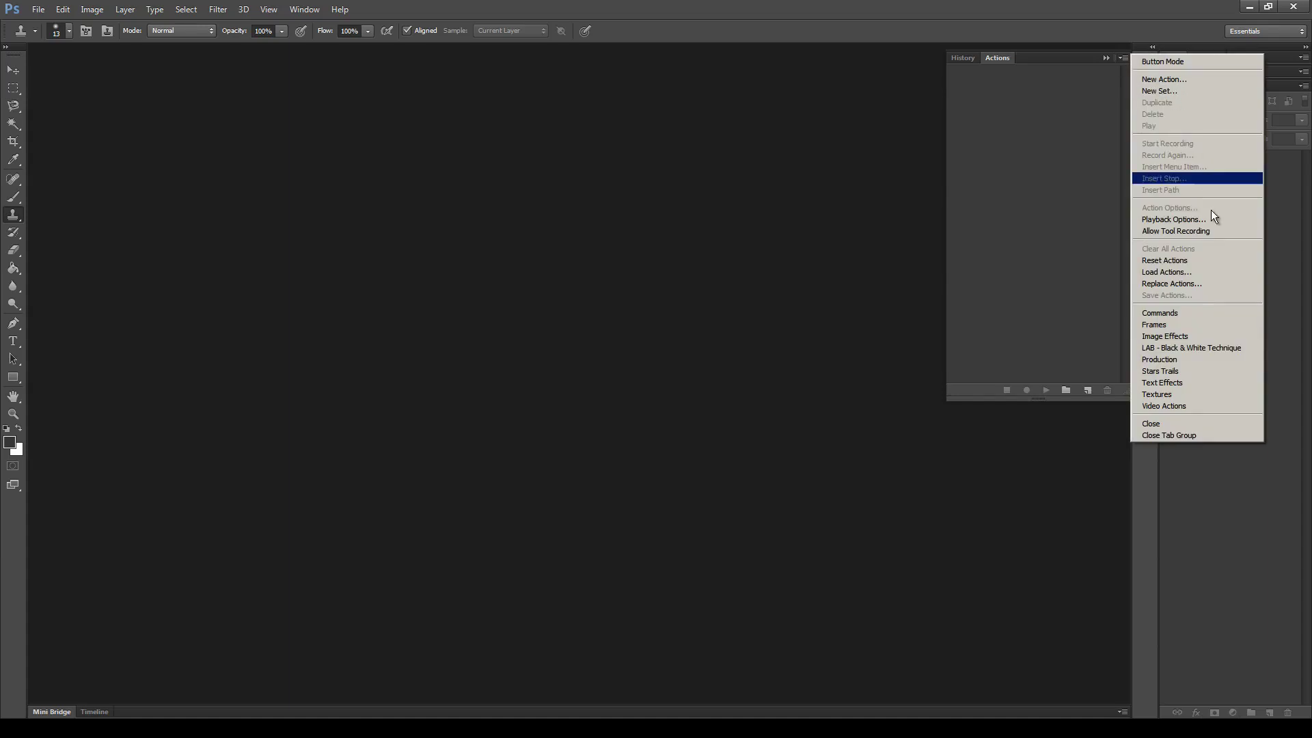
pyautogui.click(1211, 272)
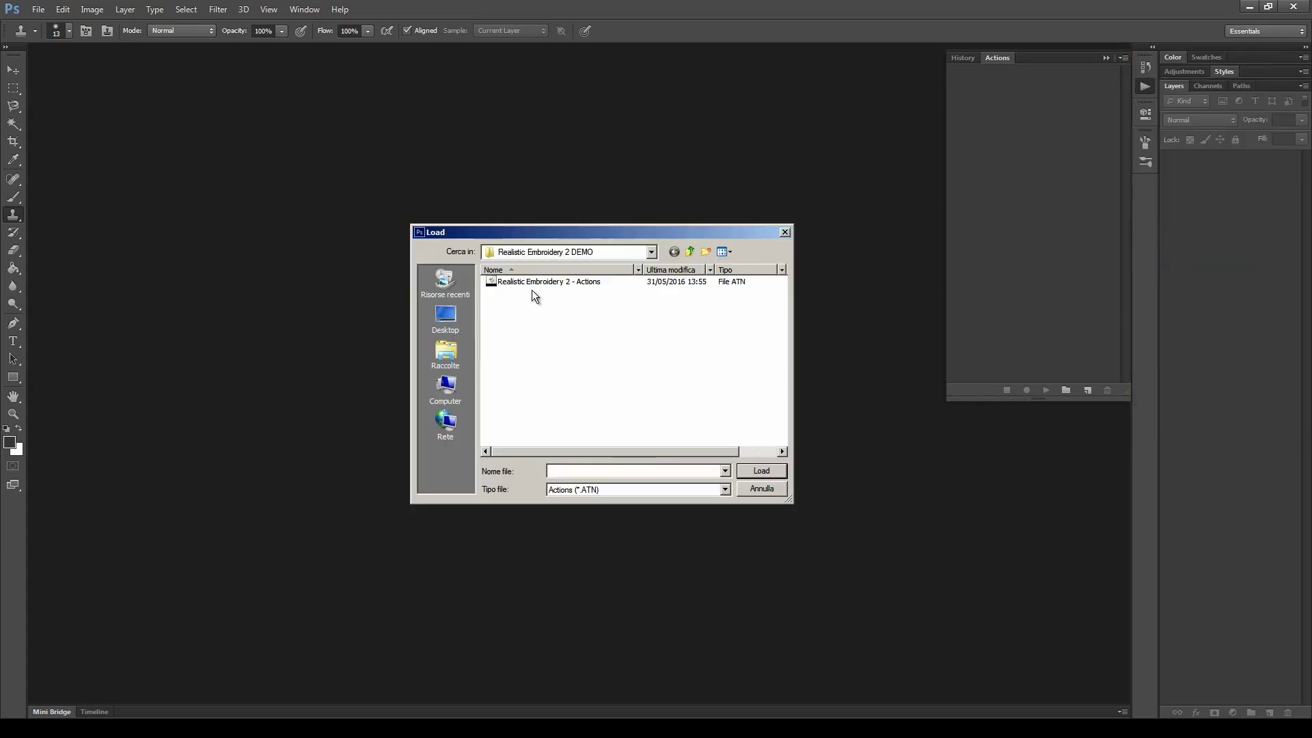
pyautogui.click(613, 283)
pyautogui.click(760, 470)
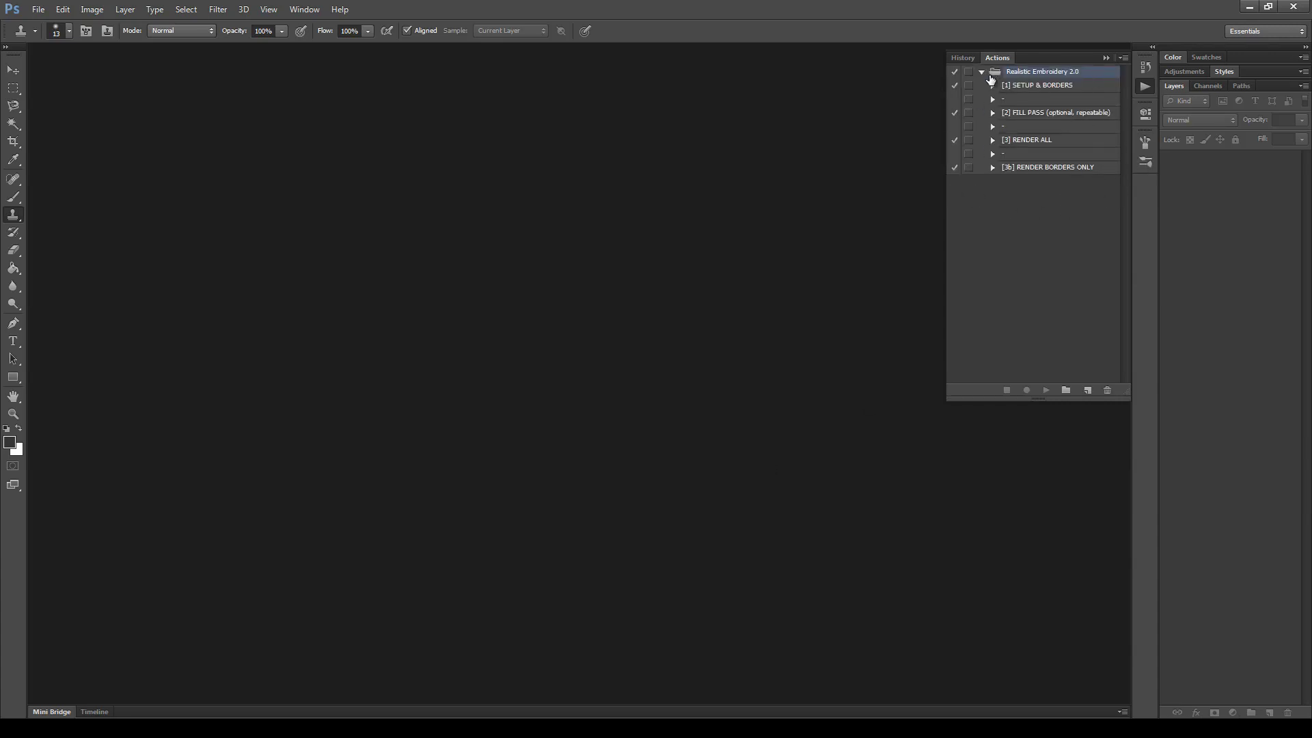
# - Load the "Realistic Embroidery 2 - Brushes" file as brush presets through the Preset Manager
pyautogui.click(62, 9)
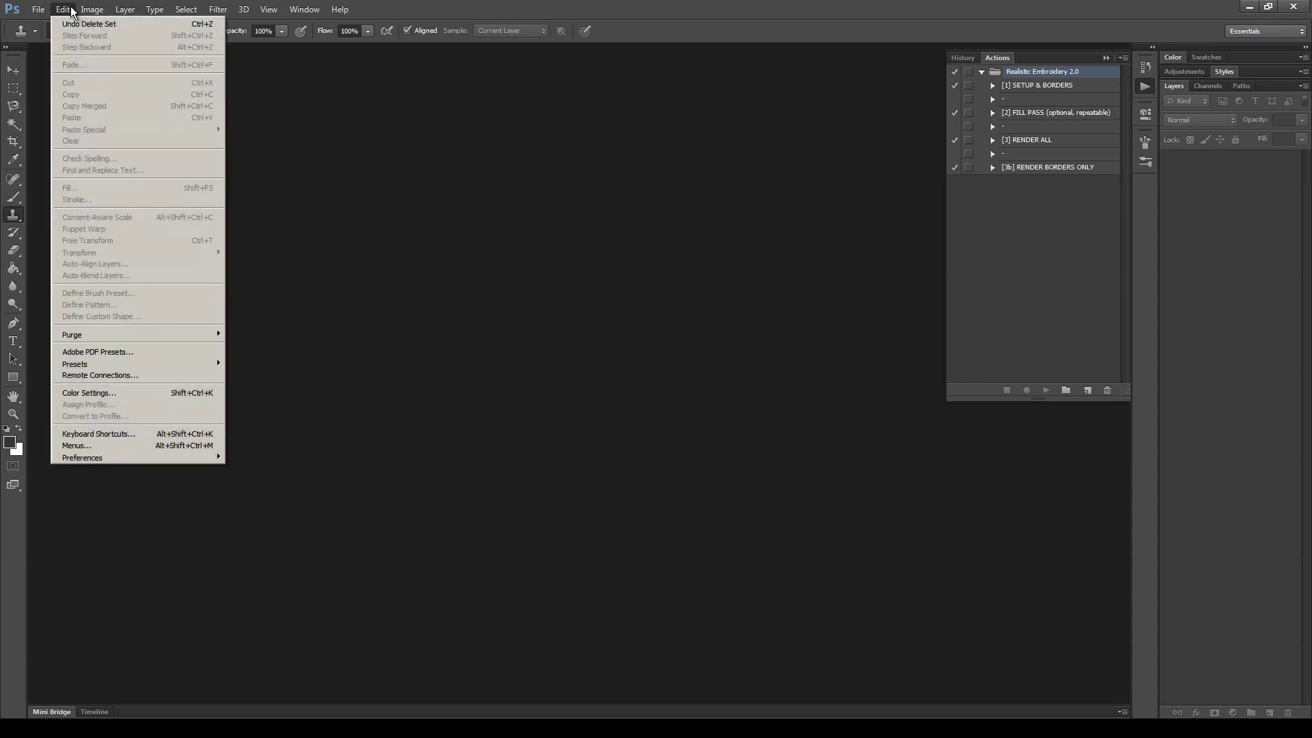
pyautogui.moveTo(177, 366)
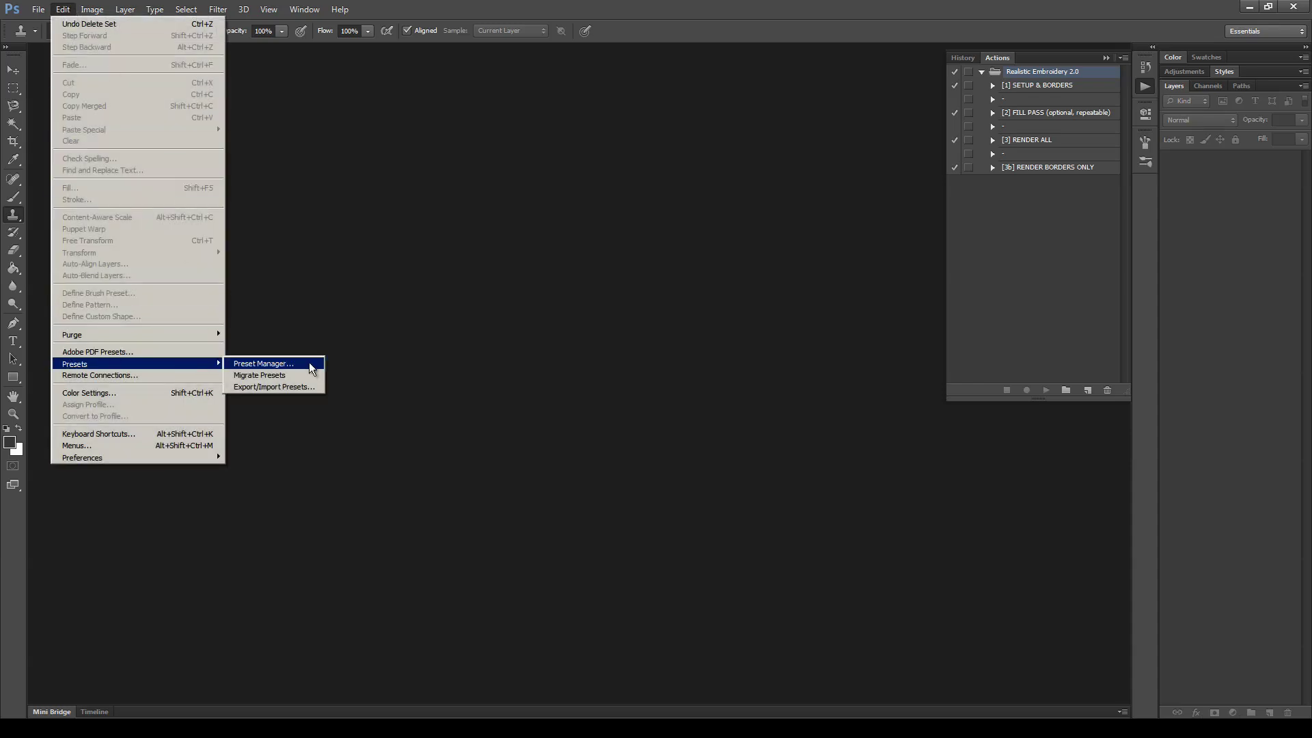
pyautogui.click(311, 368)
pyautogui.click(574, 244)
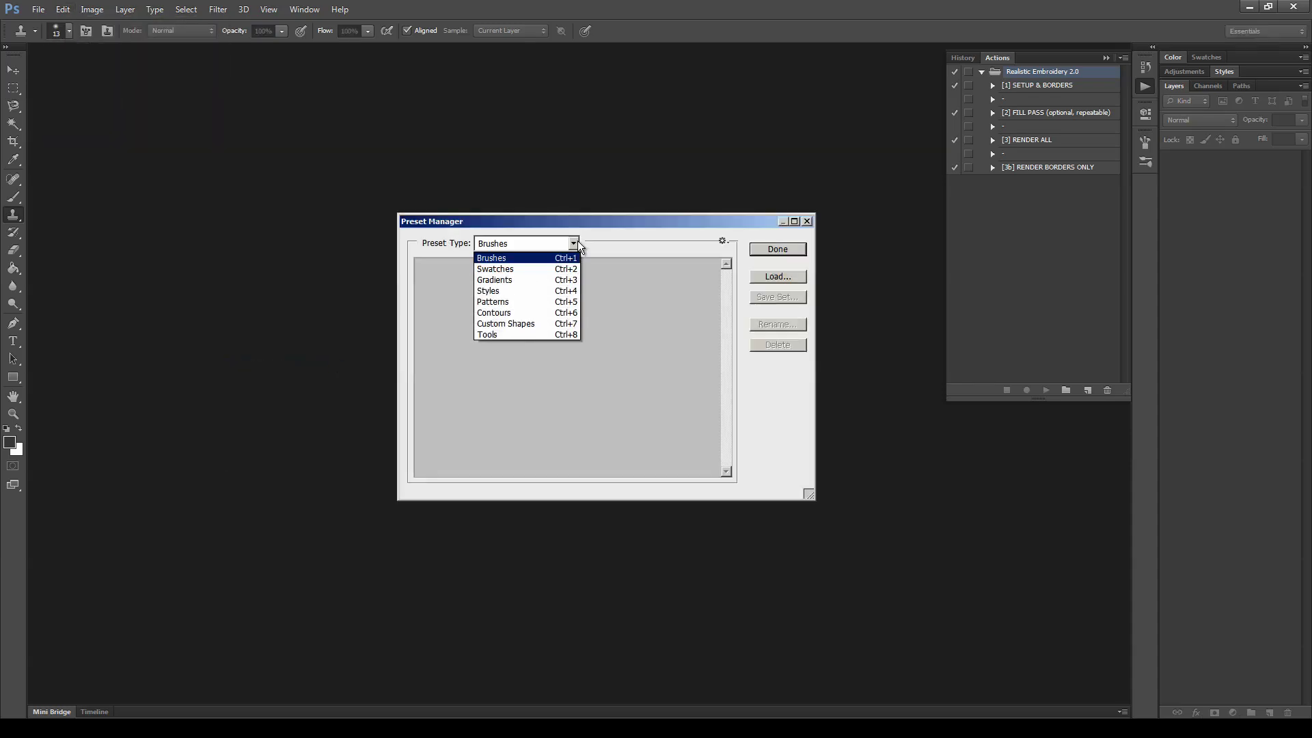
pyautogui.click(501, 253)
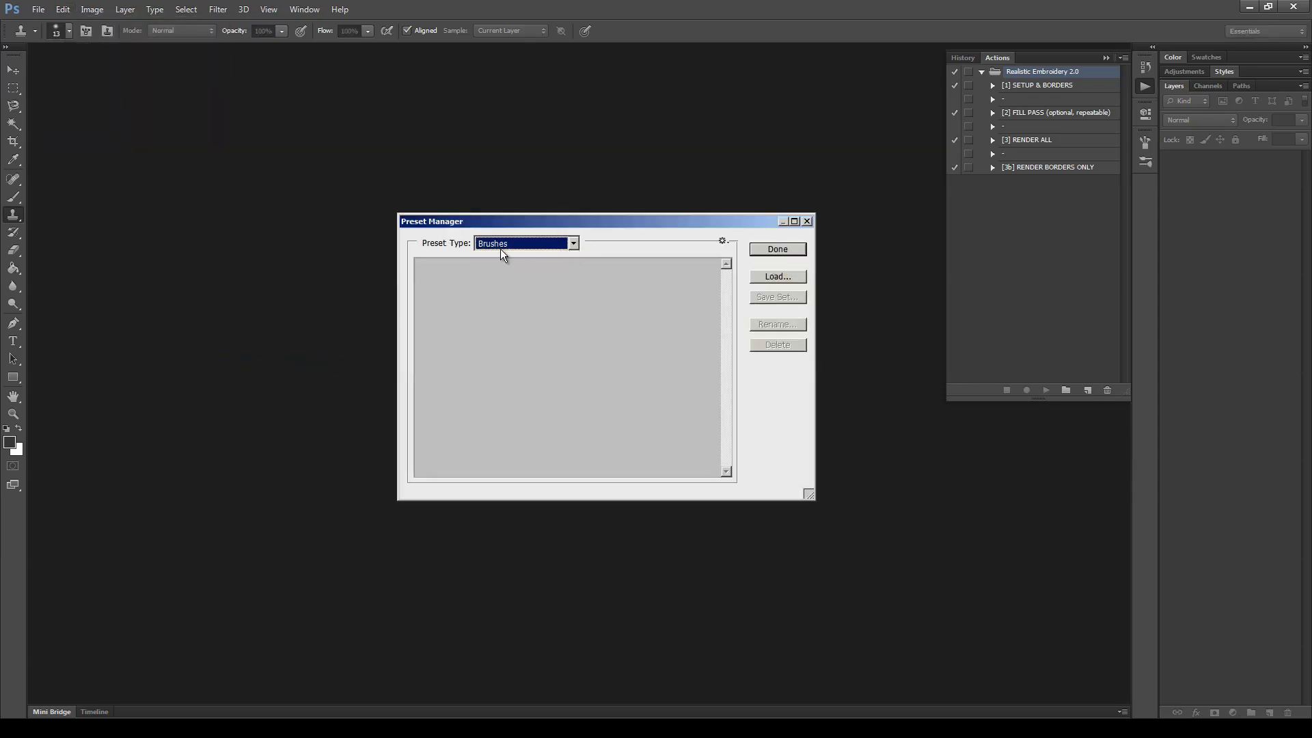
pyautogui.click(787, 278)
pyautogui.click(546, 283)
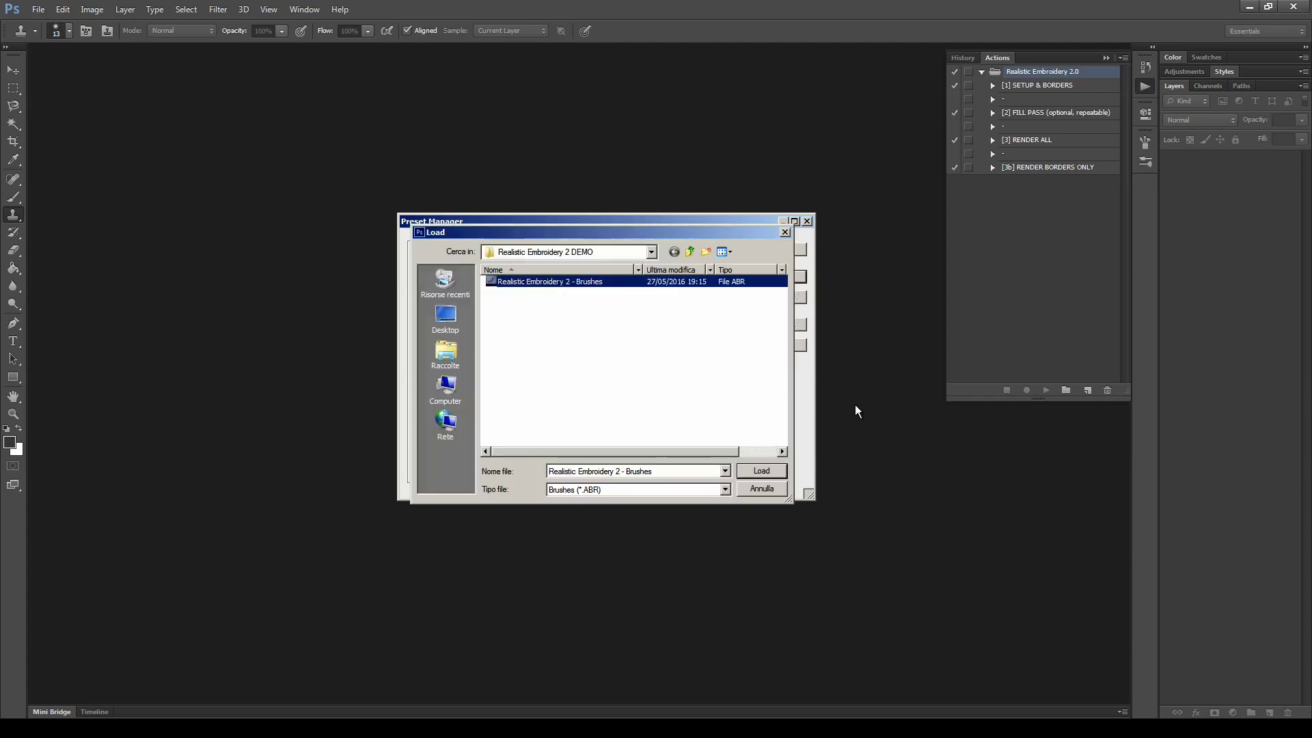
pyautogui.click(761, 472)
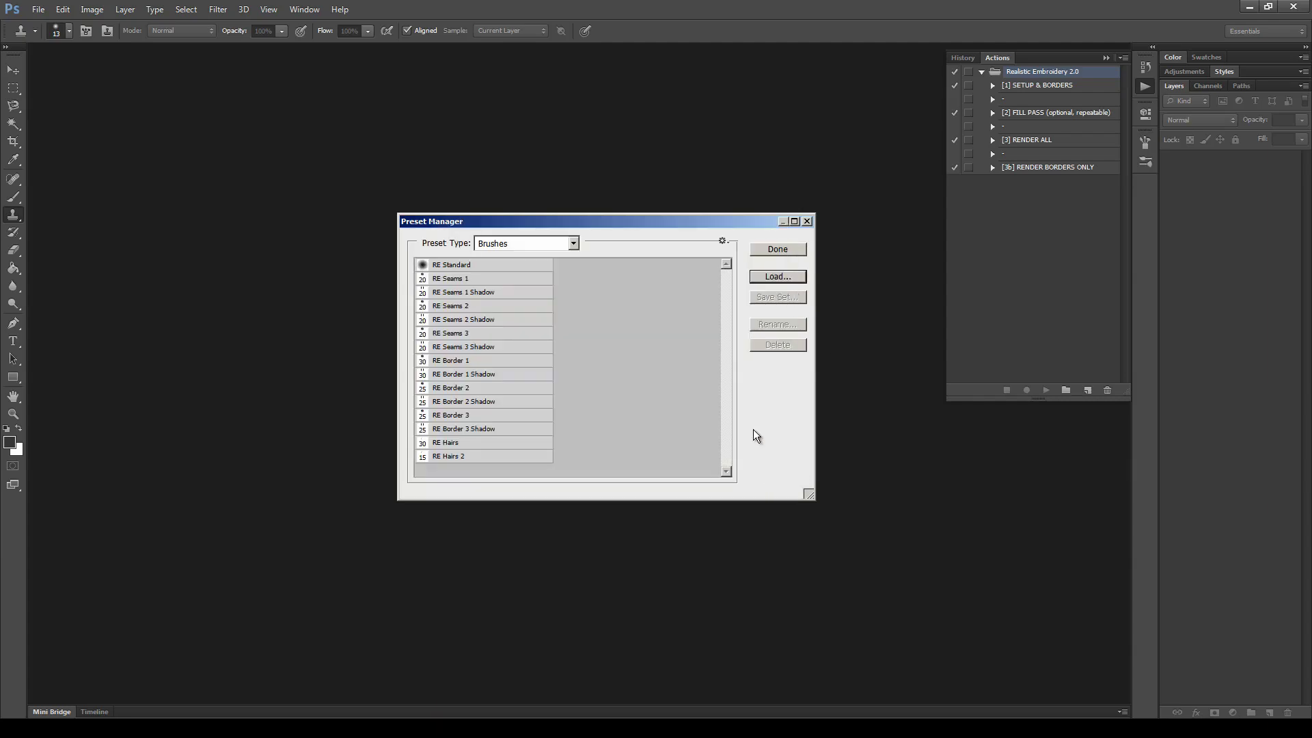
# - Load the "Realistic Embroidery 2 - Styles" file as style presets and close the Preset Manager
pyautogui.click(573, 245)
pyautogui.click(543, 290)
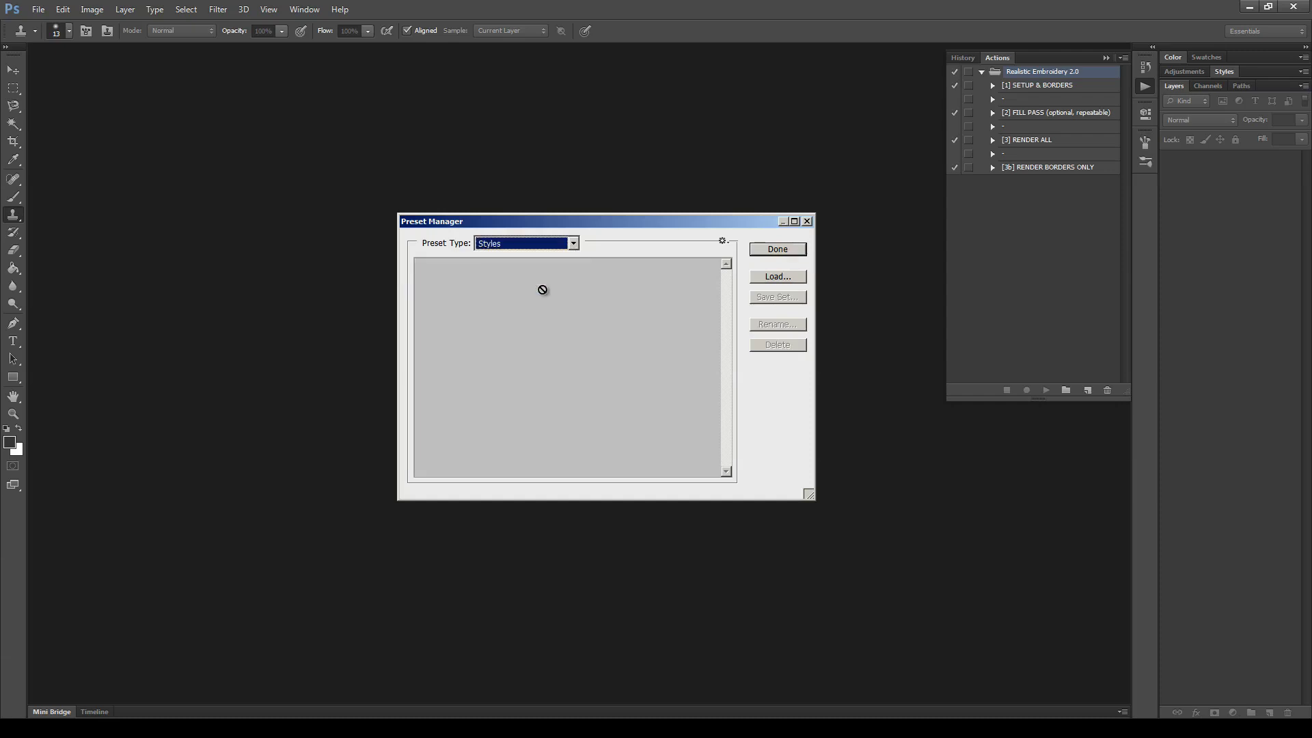
pyautogui.click(772, 276)
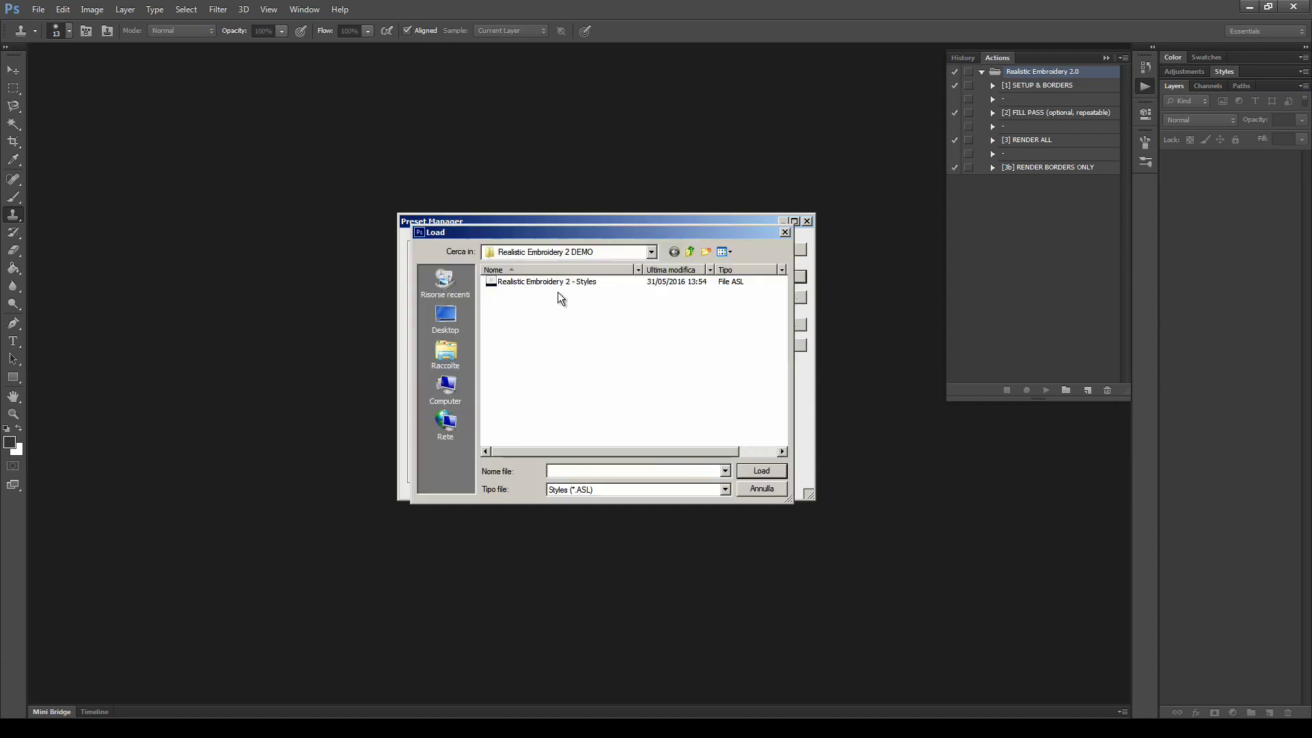
pyautogui.click(553, 282)
pyautogui.click(772, 467)
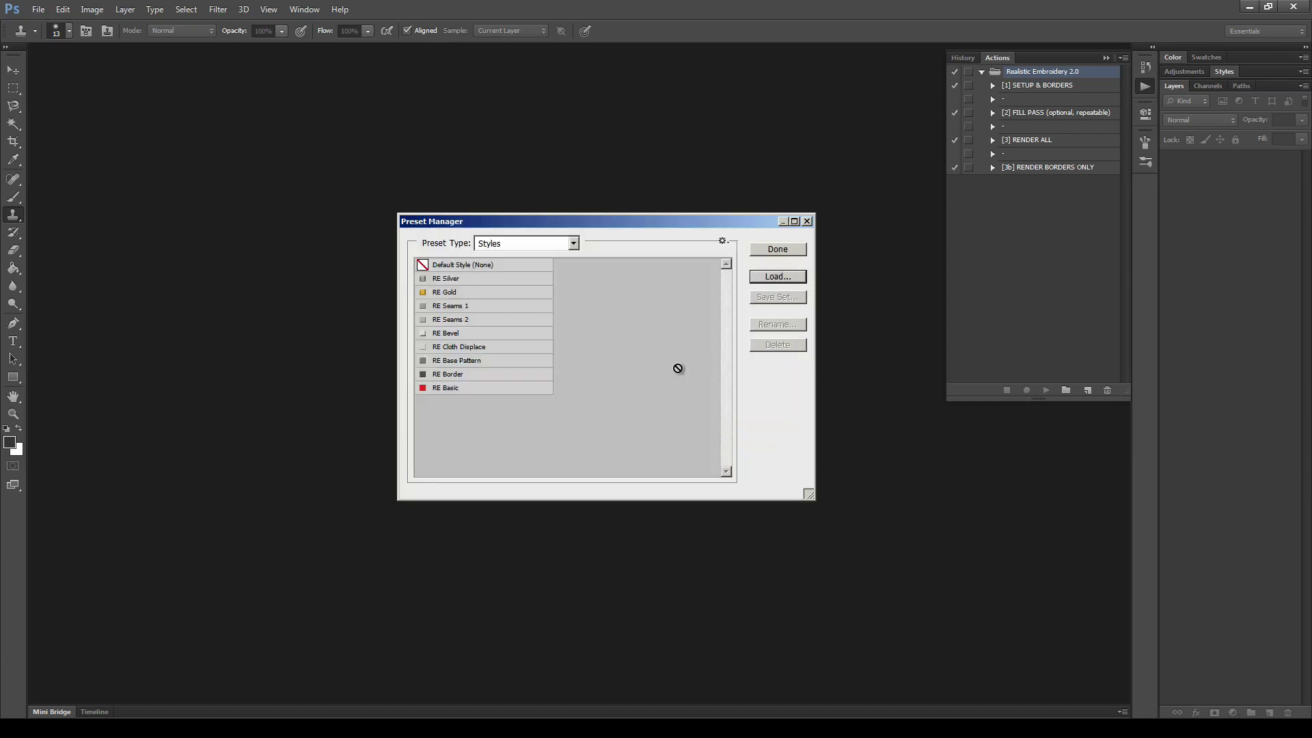
pyautogui.click(779, 250)
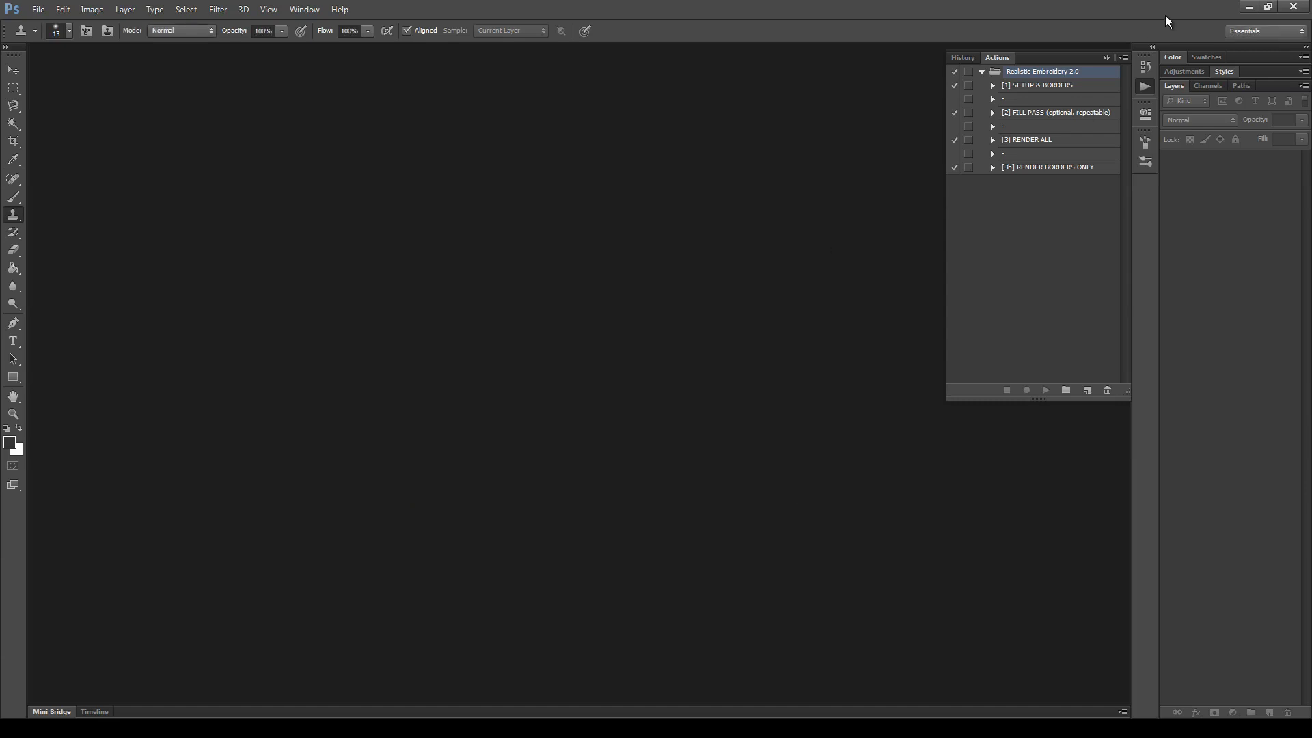
# - Expand the docked Actions and Brush Presets panels and briefly check the loaded embroidery styles
pyautogui.click(910, 251)
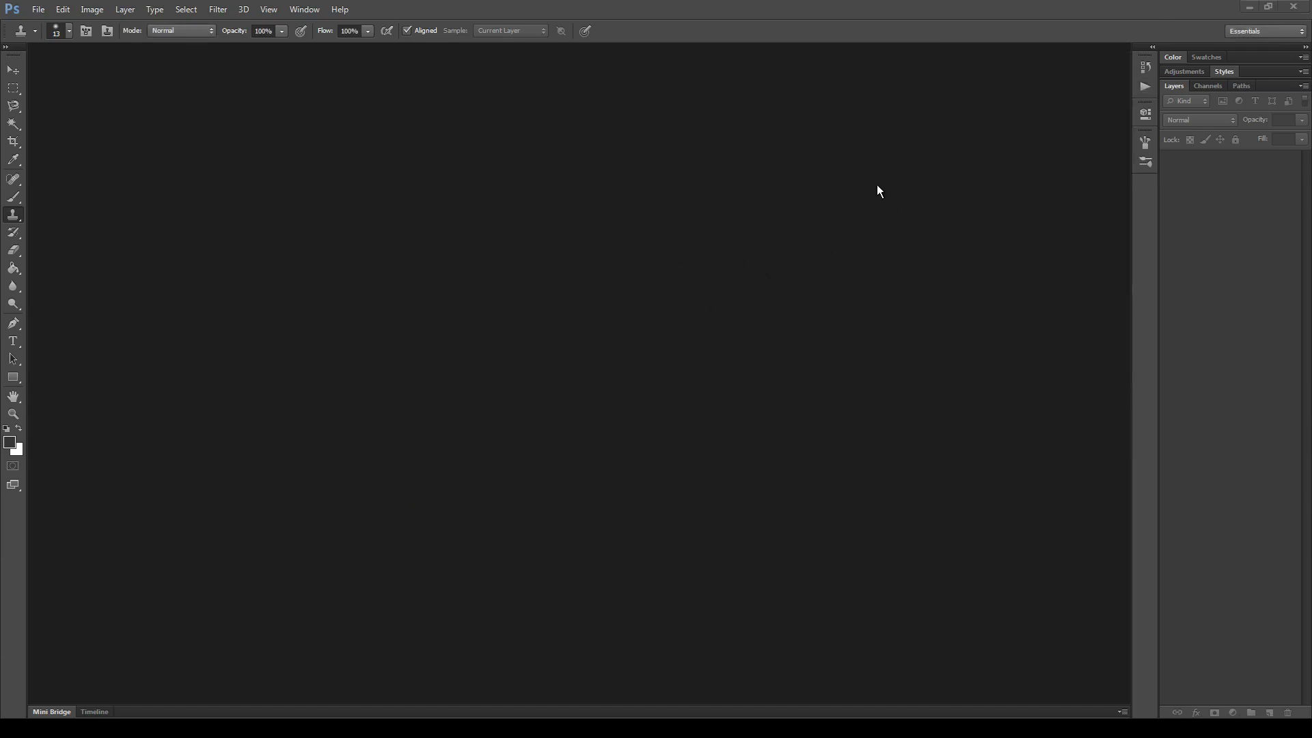
pyautogui.click(1152, 48)
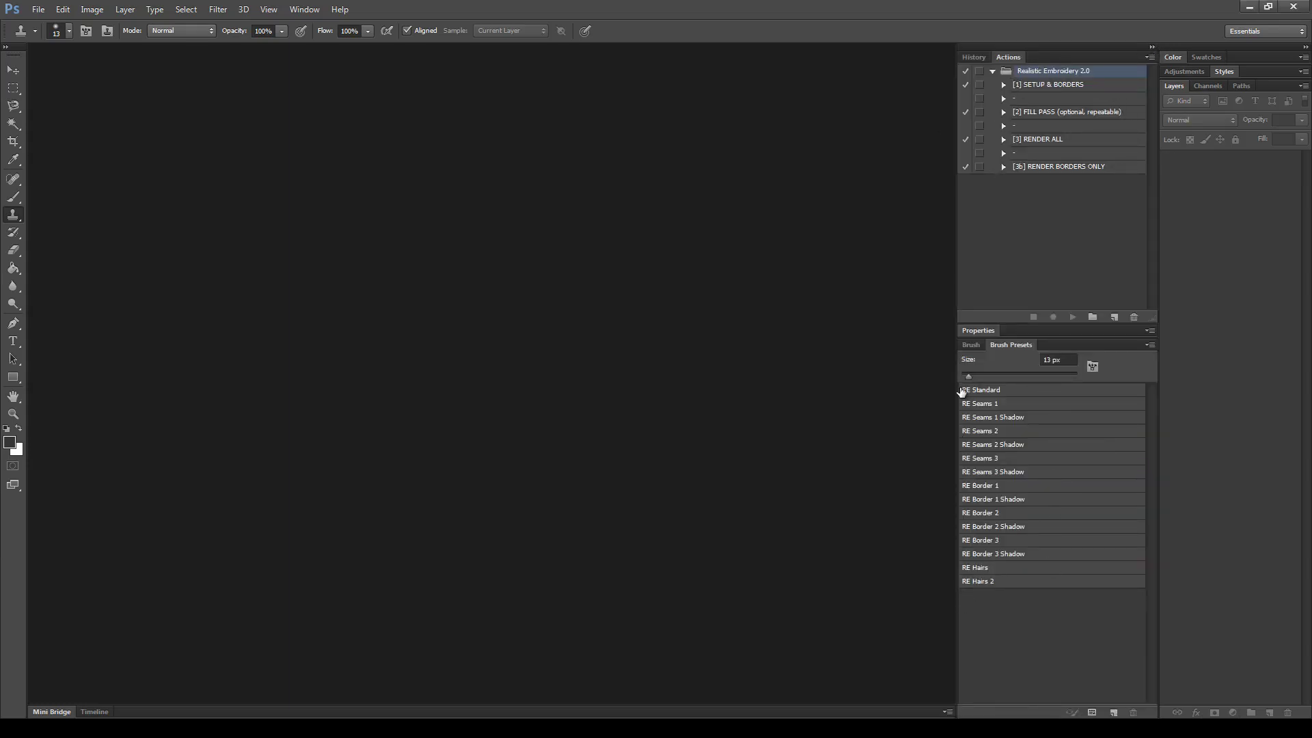
pyautogui.click(1229, 73)
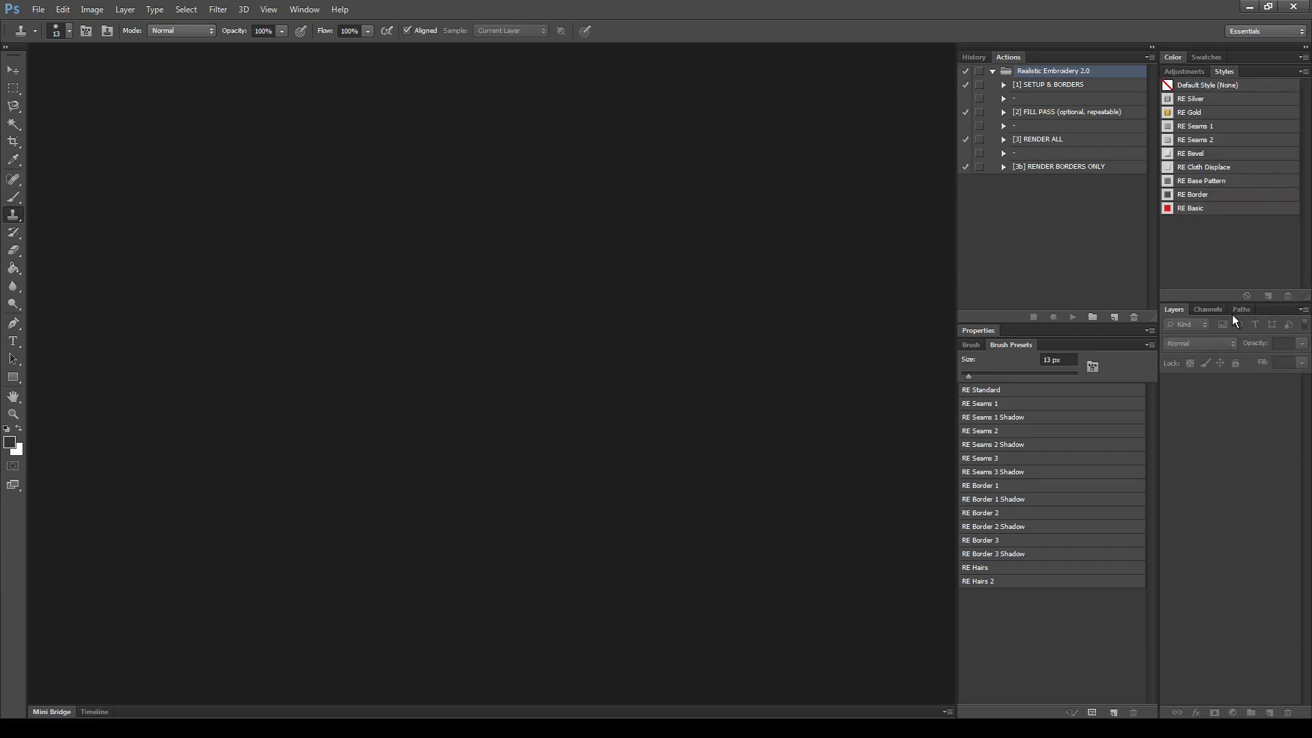
pyautogui.click(1226, 71)
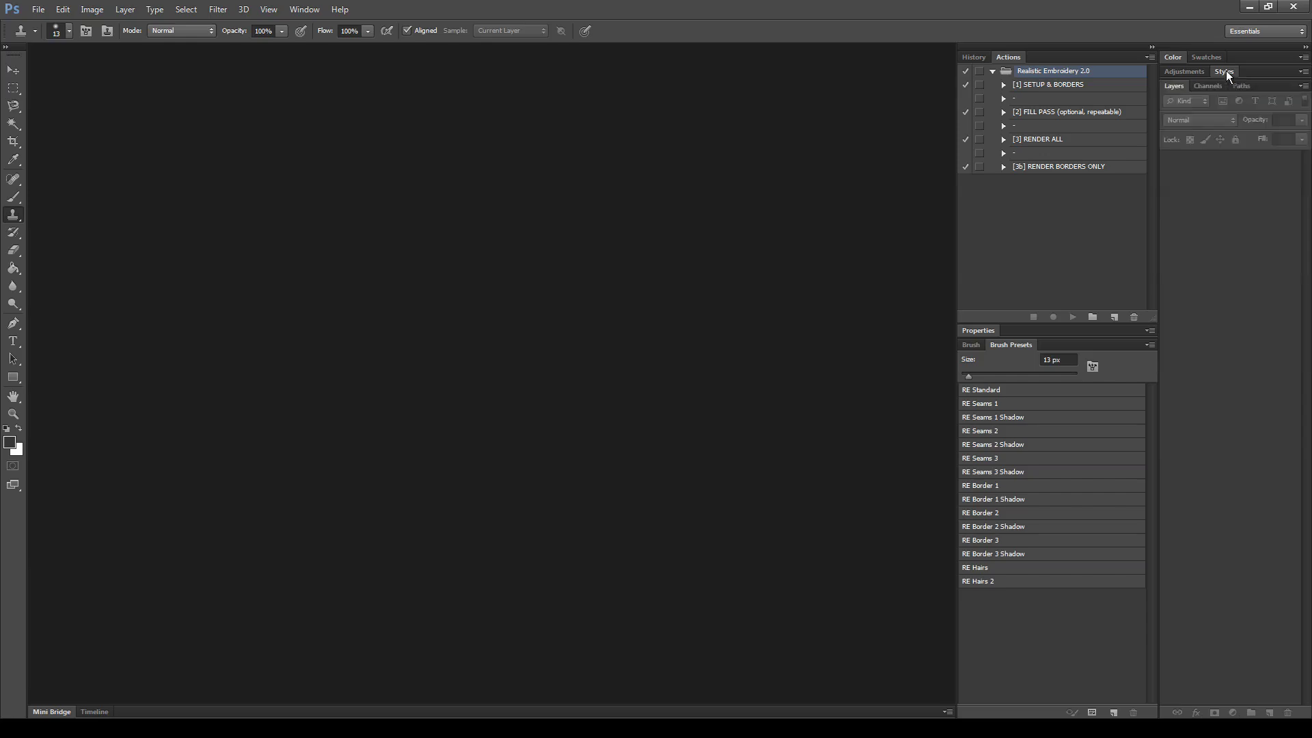
# - Open the "Realistic Embroidery 2 - TEMPLATE" Photoshop file from the demo folder
pyautogui.click(39, 8)
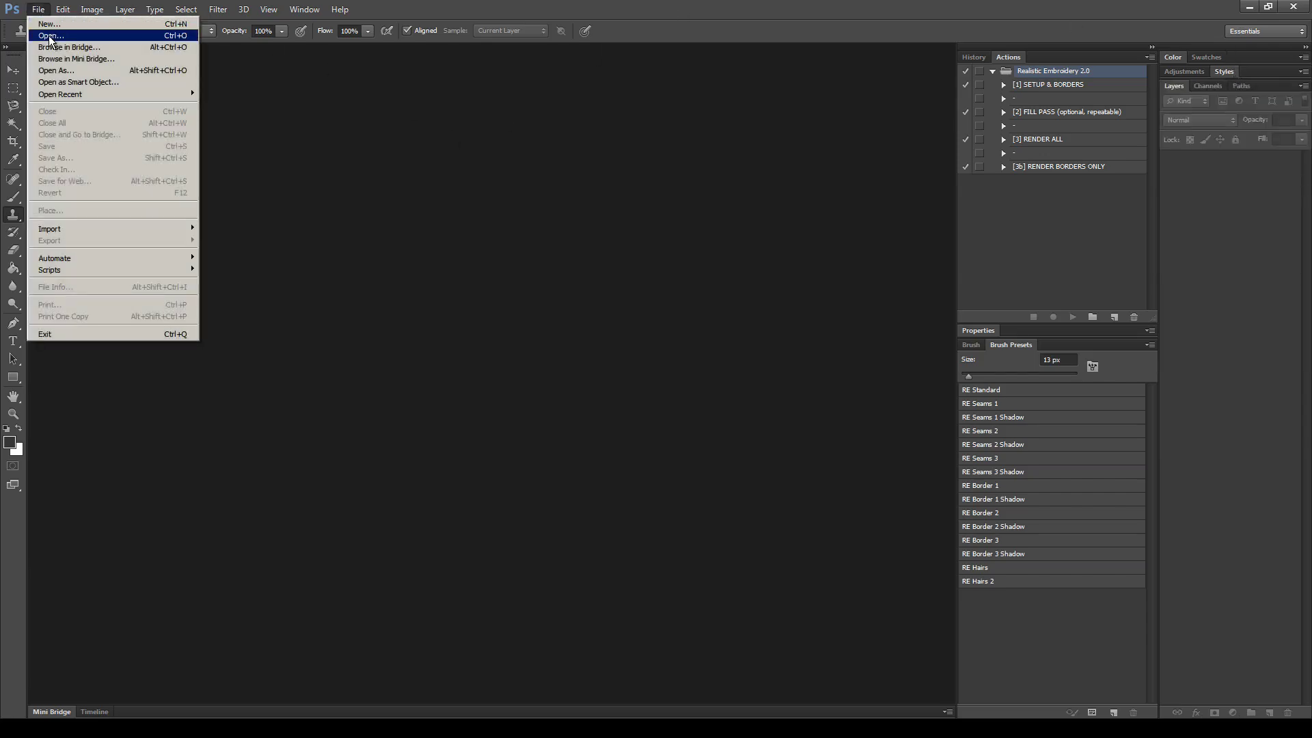
pyautogui.click(49, 33)
pyautogui.click(555, 333)
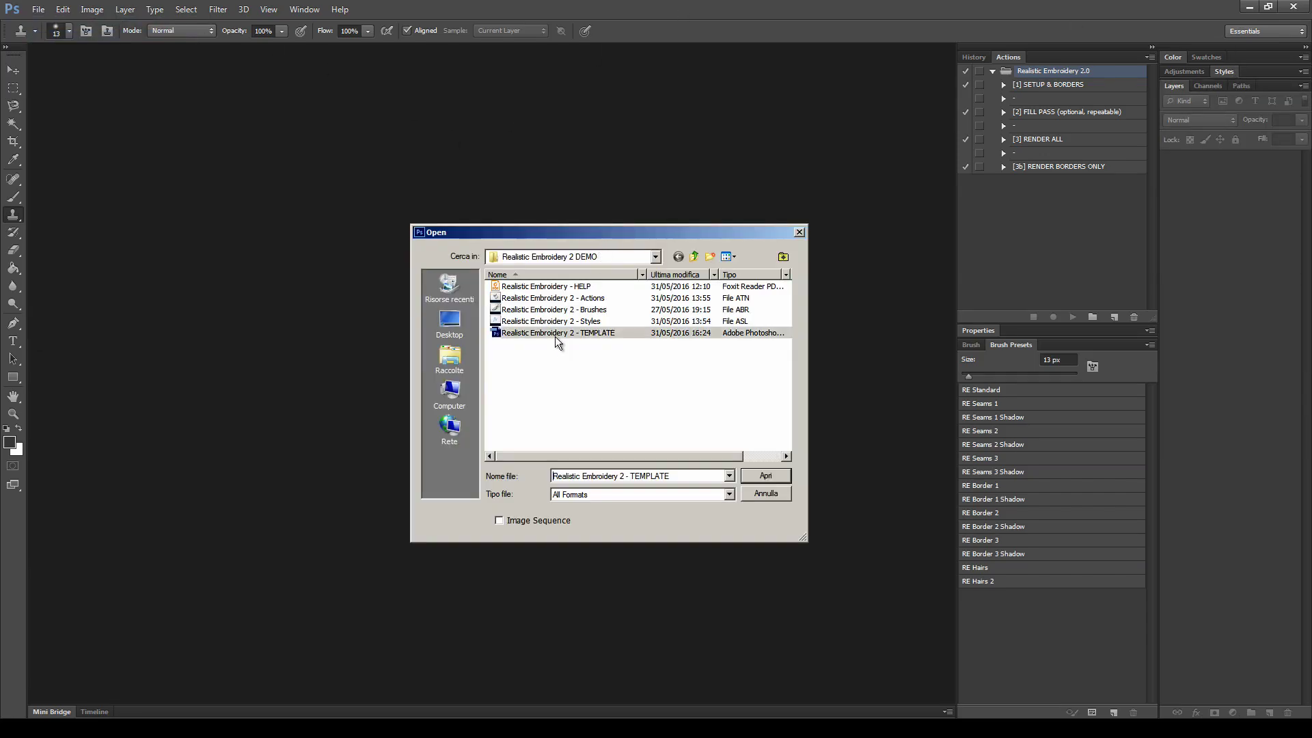
pyautogui.click(767, 477)
# - Check the template's pixel dimensions and resolution in the Image Size settings
pyautogui.click(92, 9)
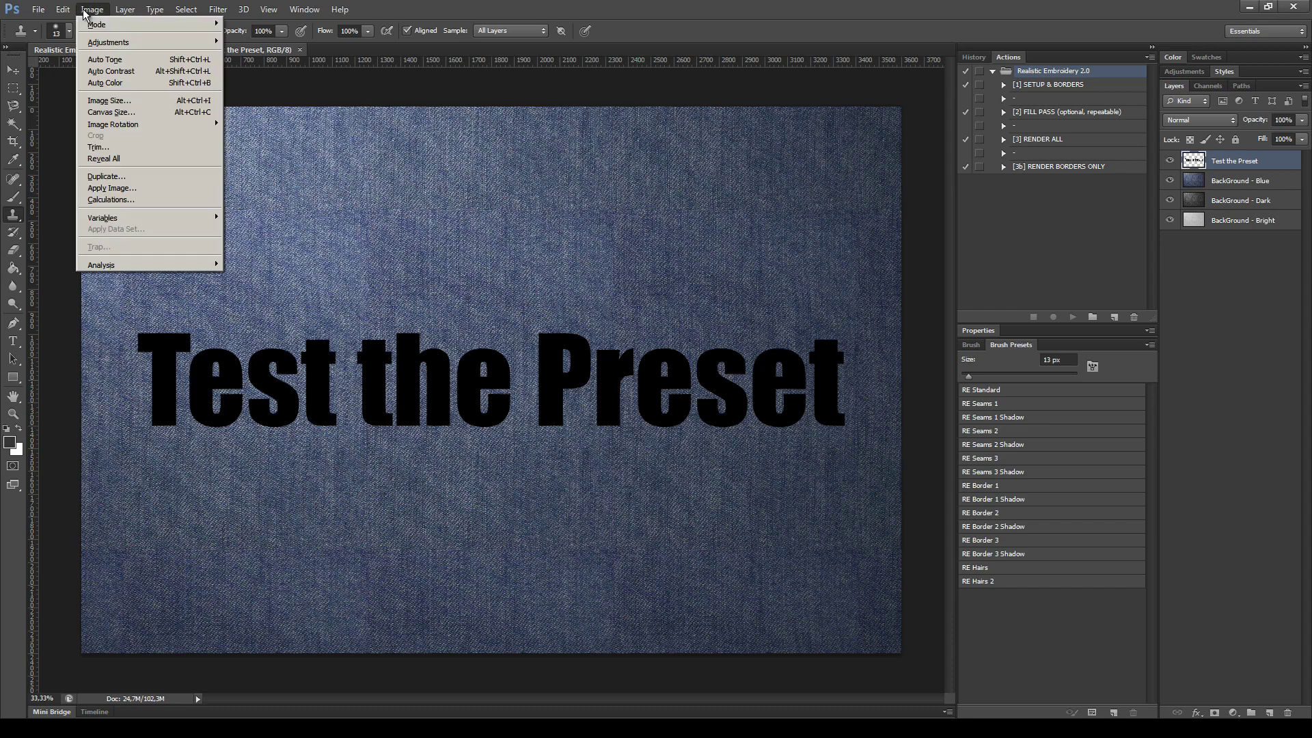
pyautogui.click(110, 100)
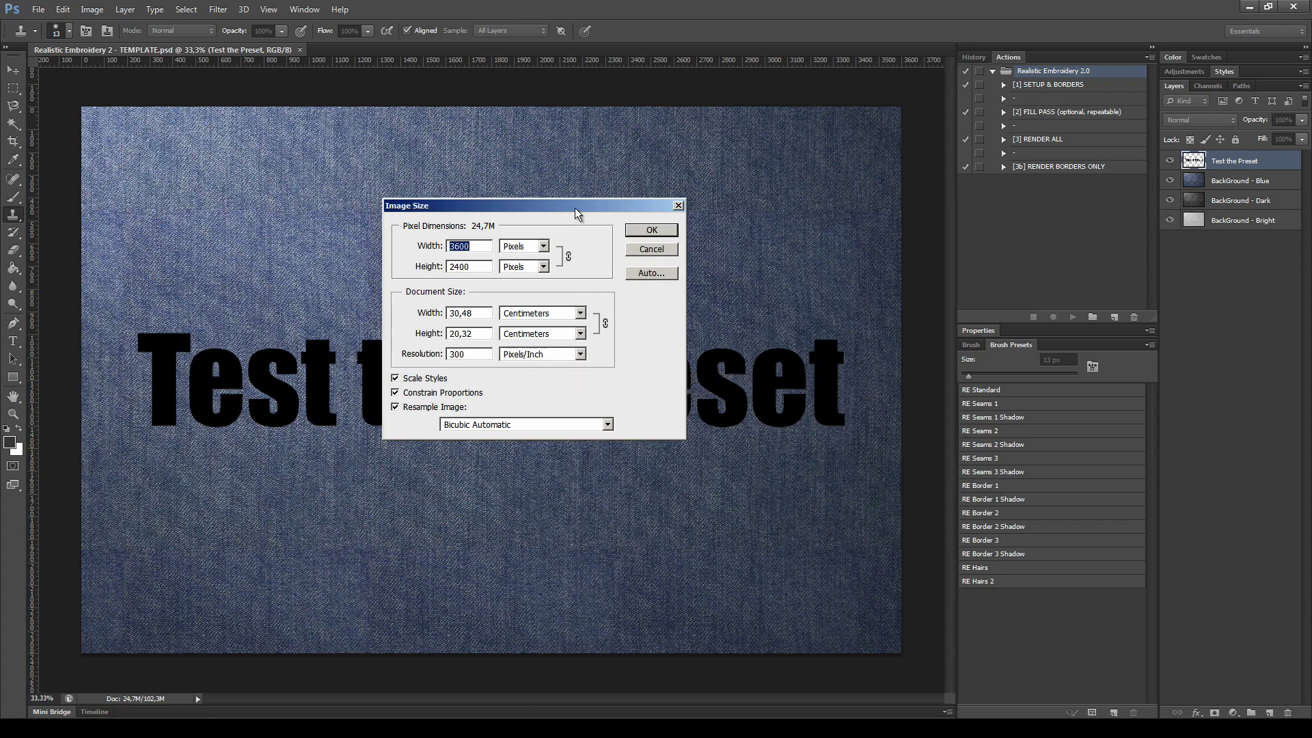
pyautogui.click(645, 231)
# - Preview the alternative backgrounds by hiding the blue and dark layers, show both again, and select the Test the Preset layer
pyautogui.click(1256, 186)
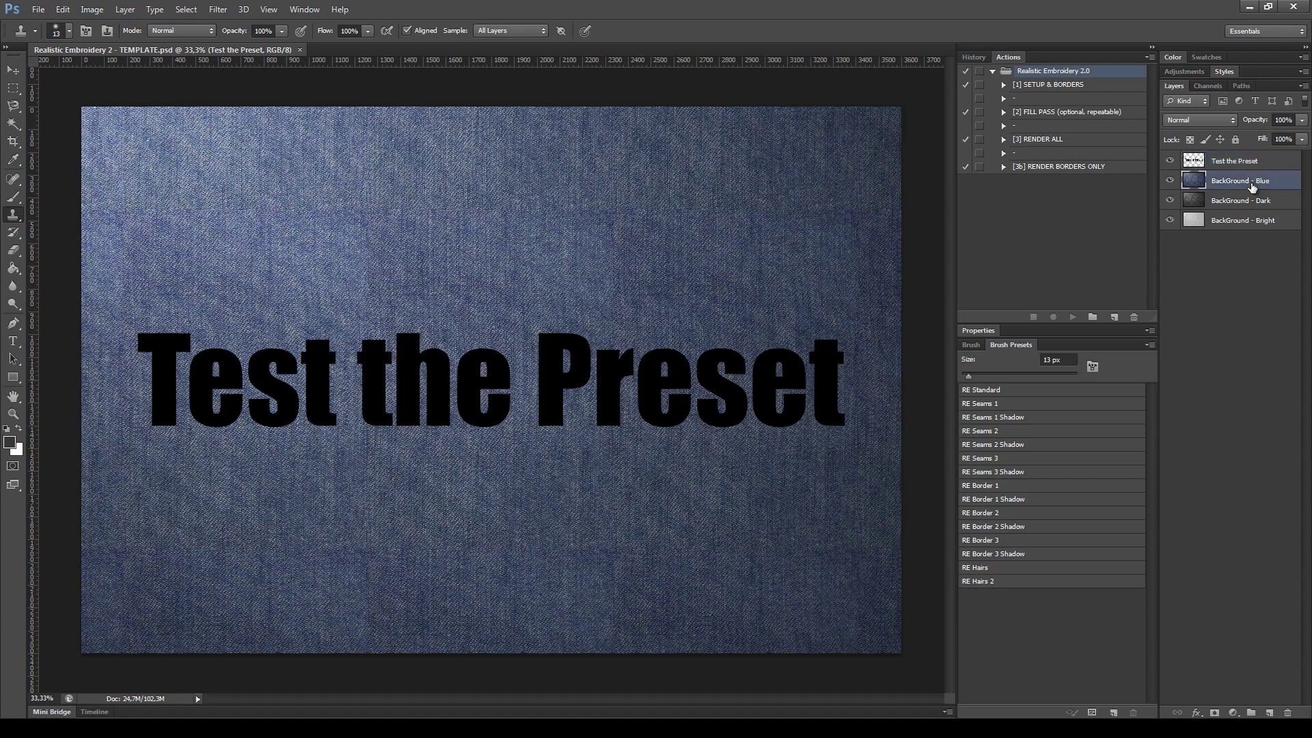
pyautogui.click(1170, 181)
pyautogui.click(1170, 200)
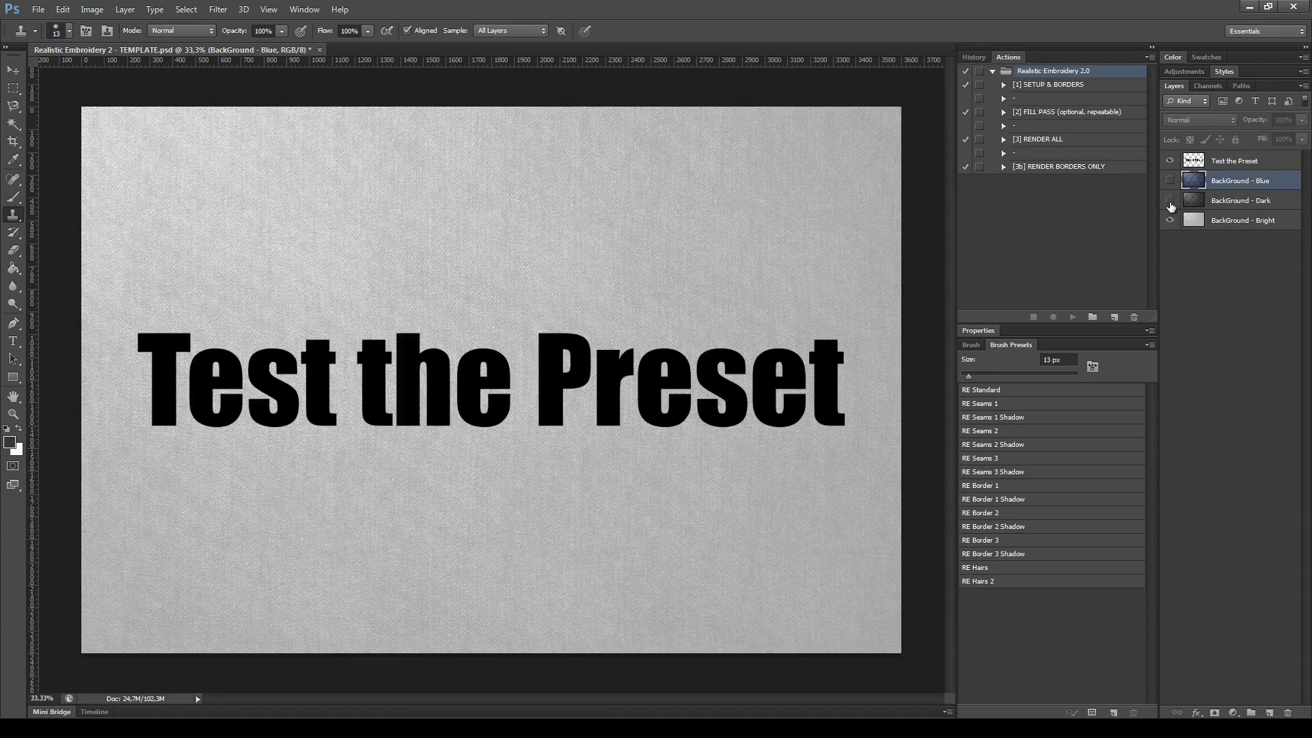
pyautogui.click(1170, 201)
pyautogui.click(1170, 181)
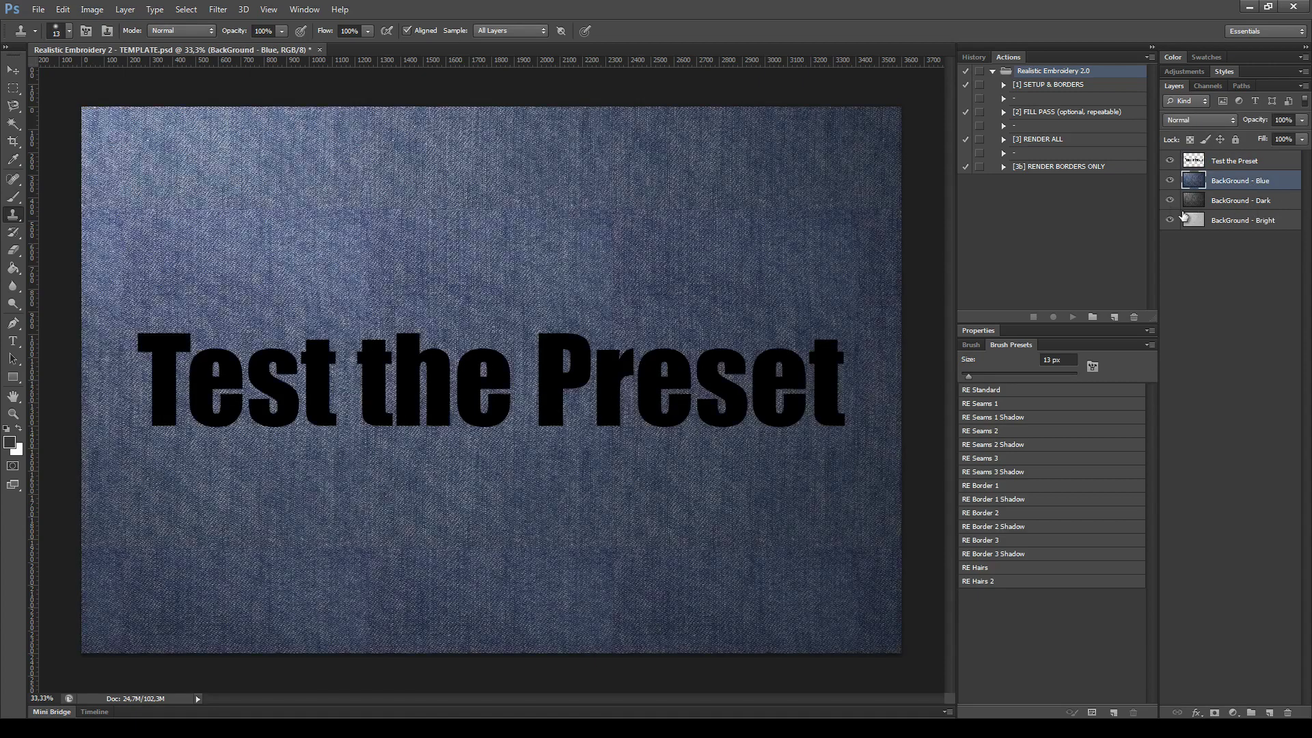
pyautogui.click(1269, 161)
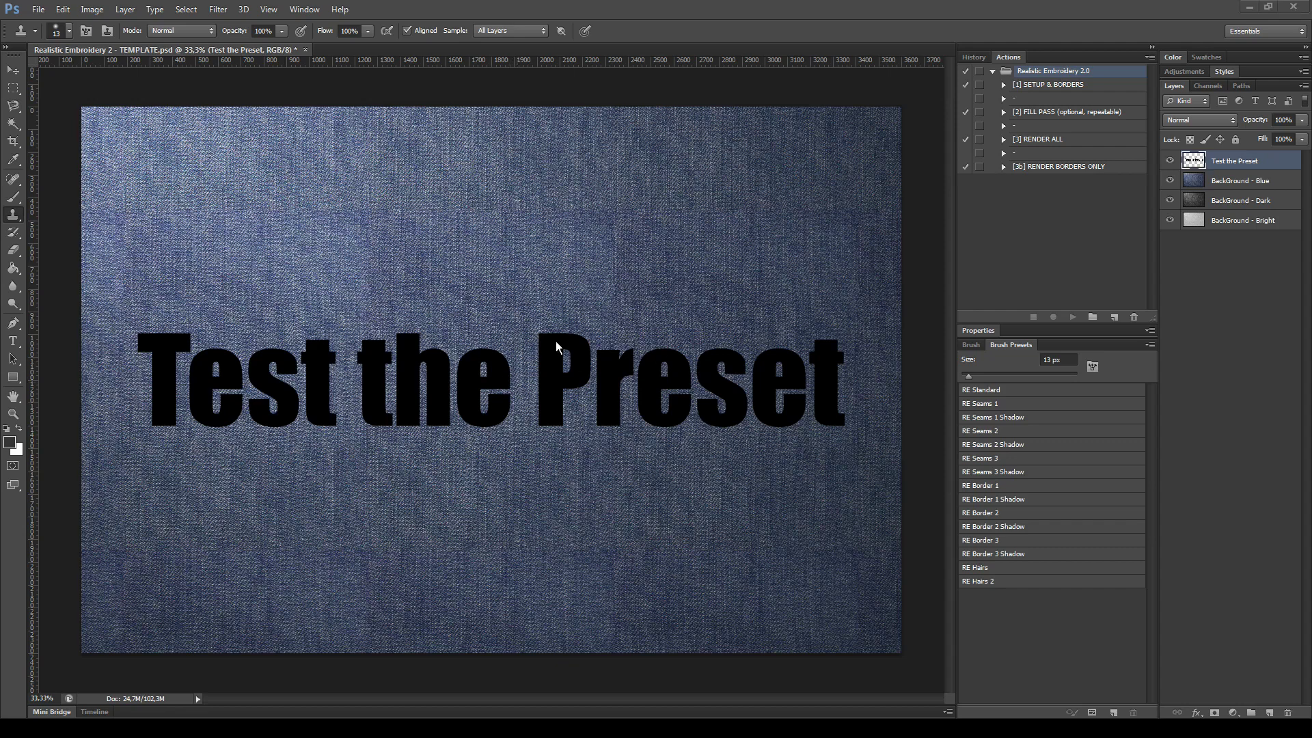
# - Activate the Brush tool and look through the Setup & Borders, Fill Pass, Render All and Render Borders Only actions
pyautogui.click(13, 200)
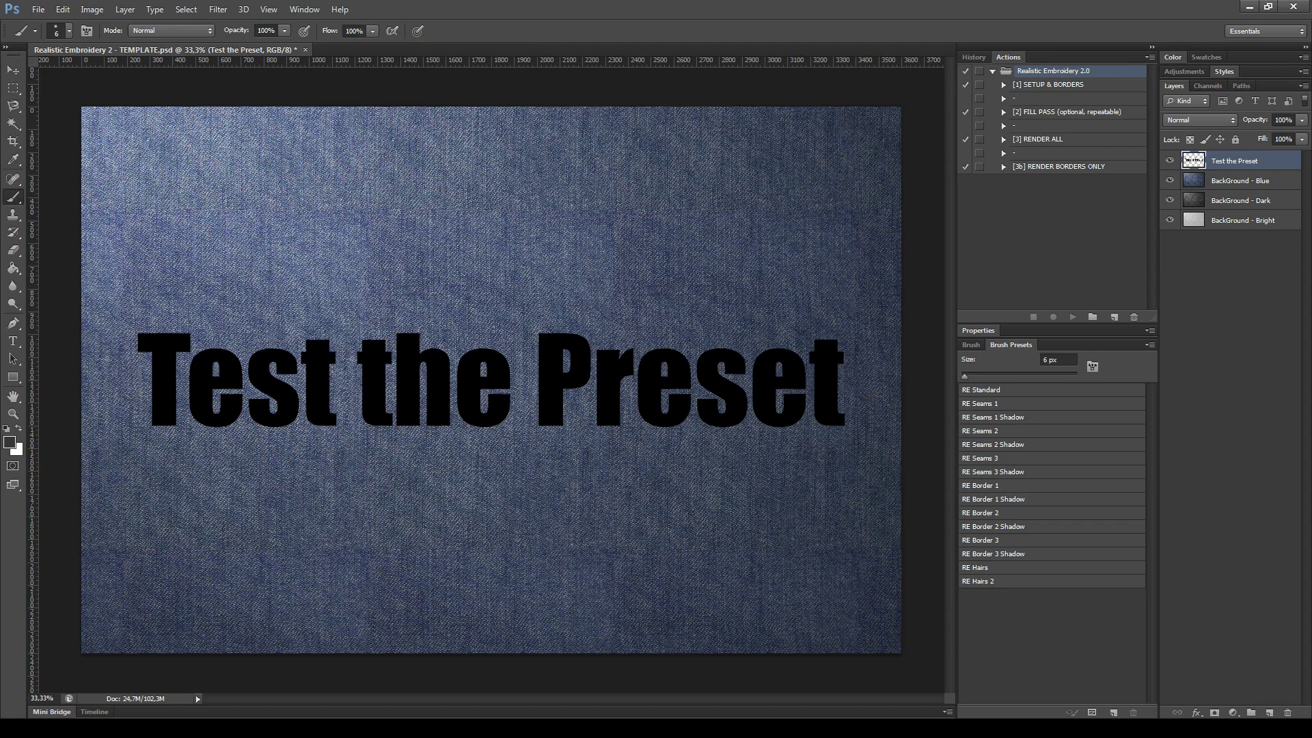
pyautogui.click(1068, 112)
pyautogui.click(1044, 85)
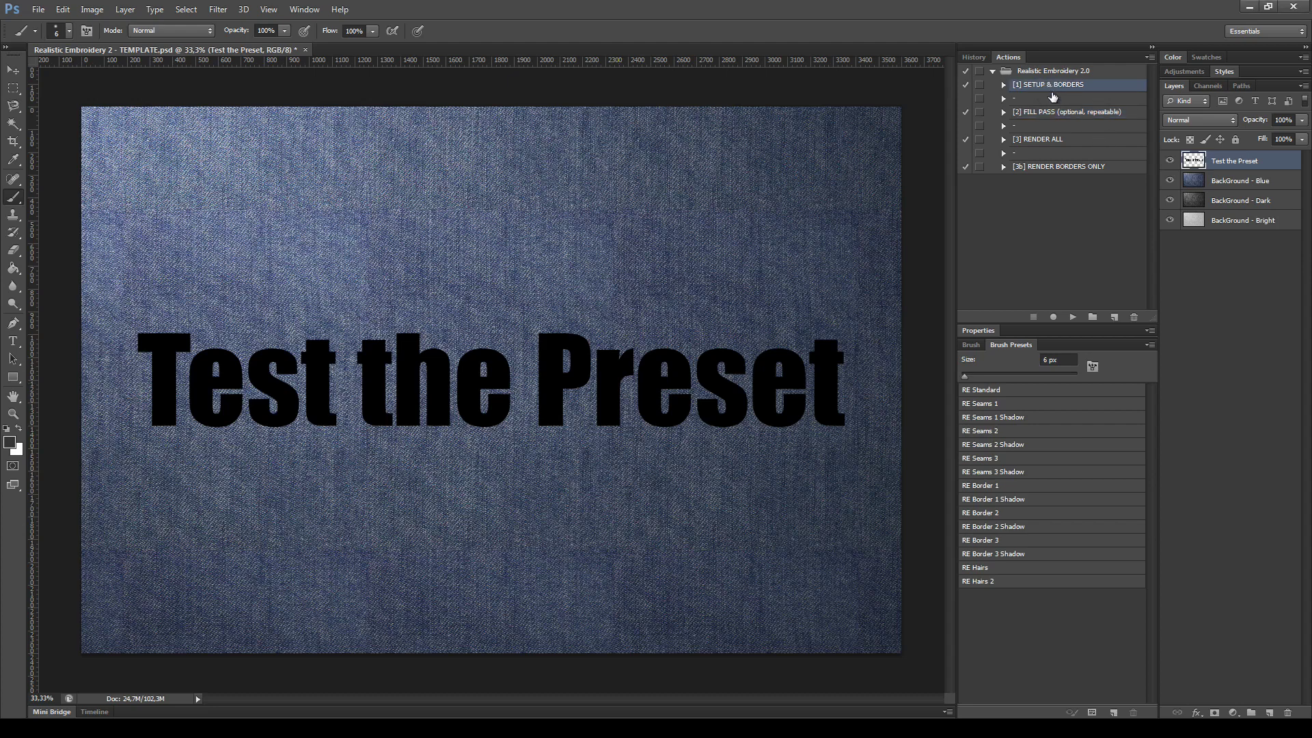
pyautogui.click(1046, 113)
pyautogui.click(1040, 140)
pyautogui.click(1060, 86)
pyautogui.click(1029, 114)
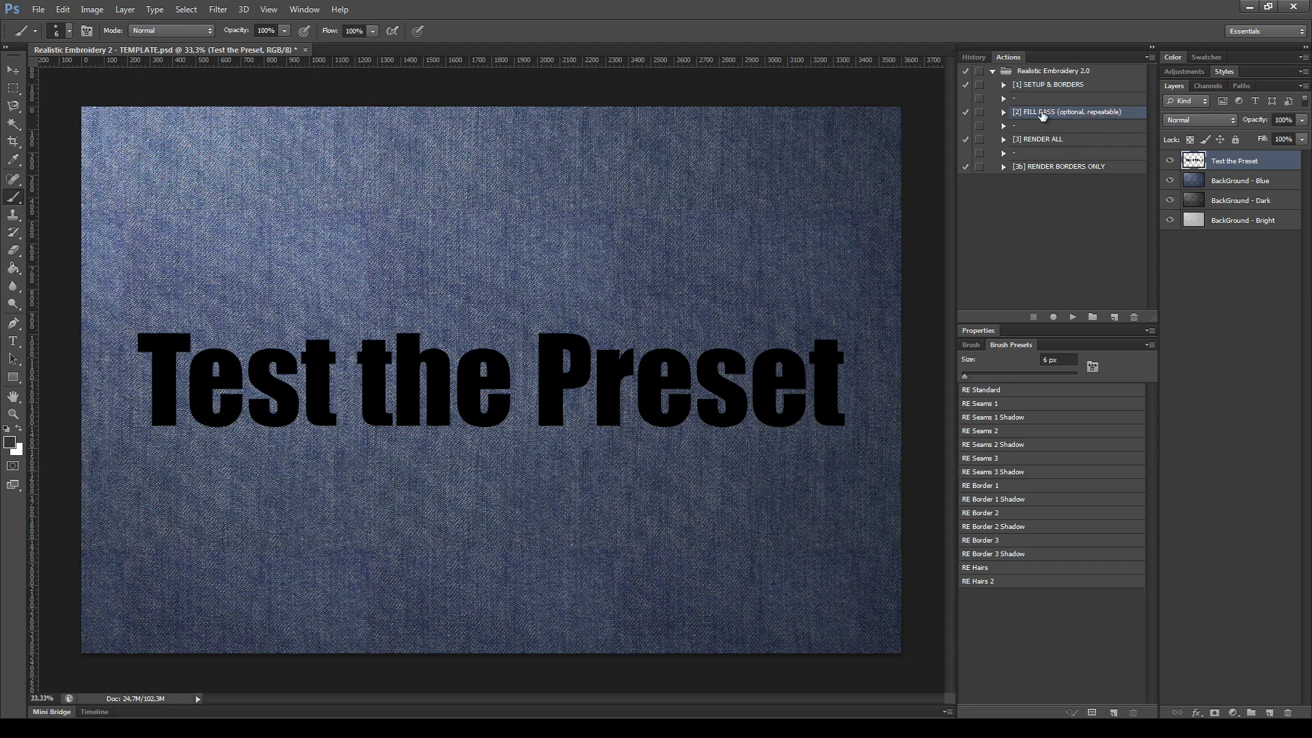
pyautogui.click(1049, 140)
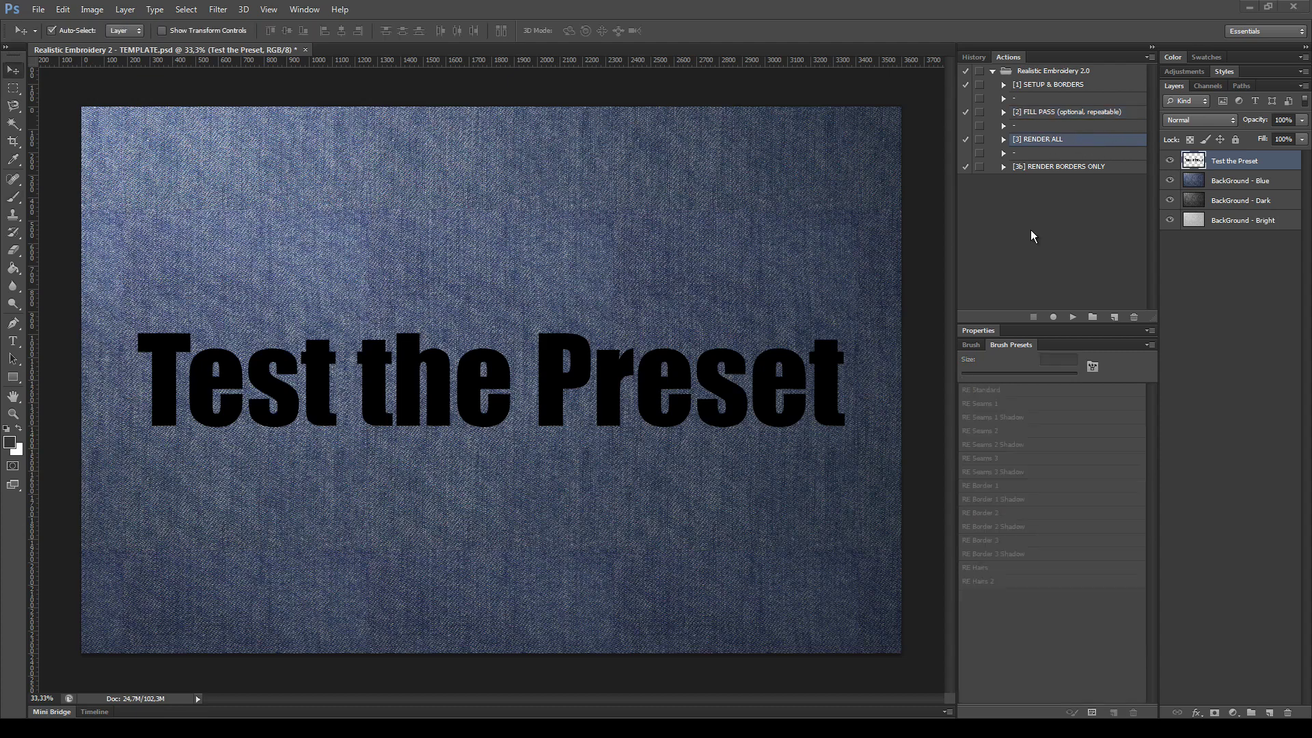
pyautogui.click(1056, 170)
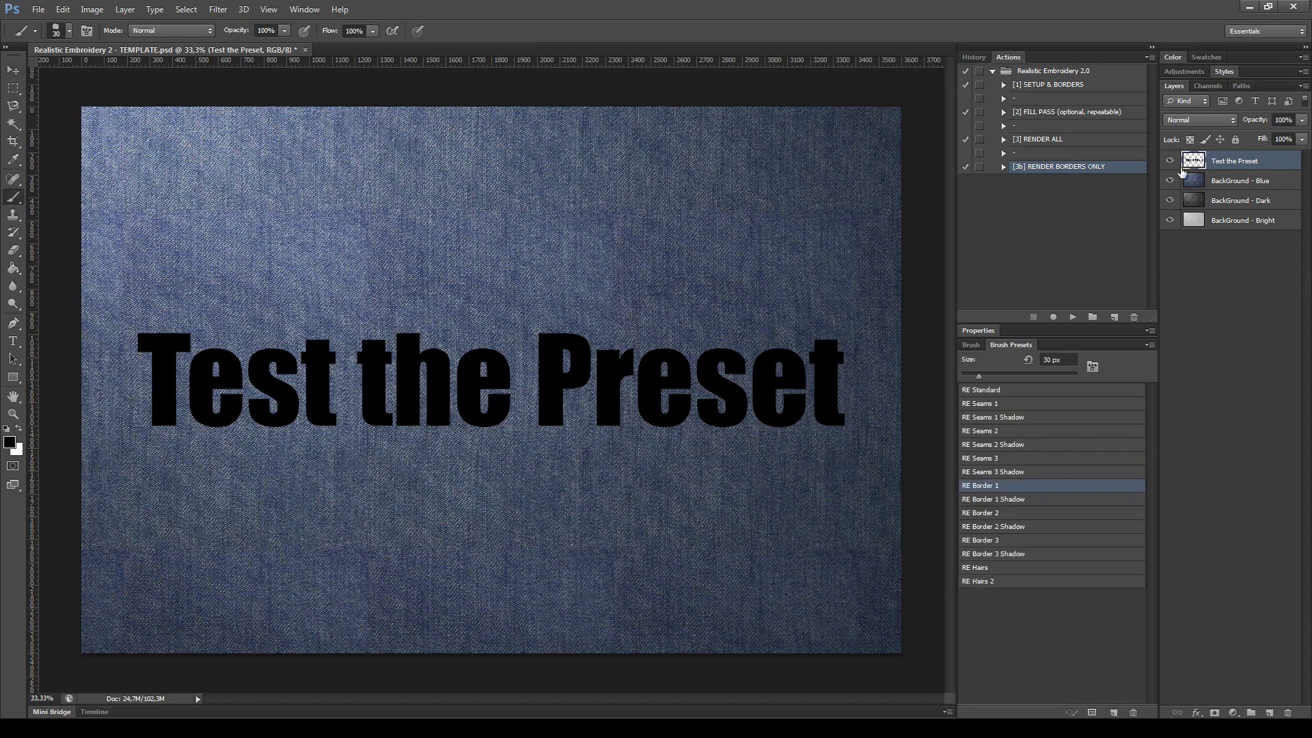
# - Run the [1] SETUP & BORDERS action on the Test the Preset layer and inspect the stitched letter outlines
pyautogui.click(1066, 86)
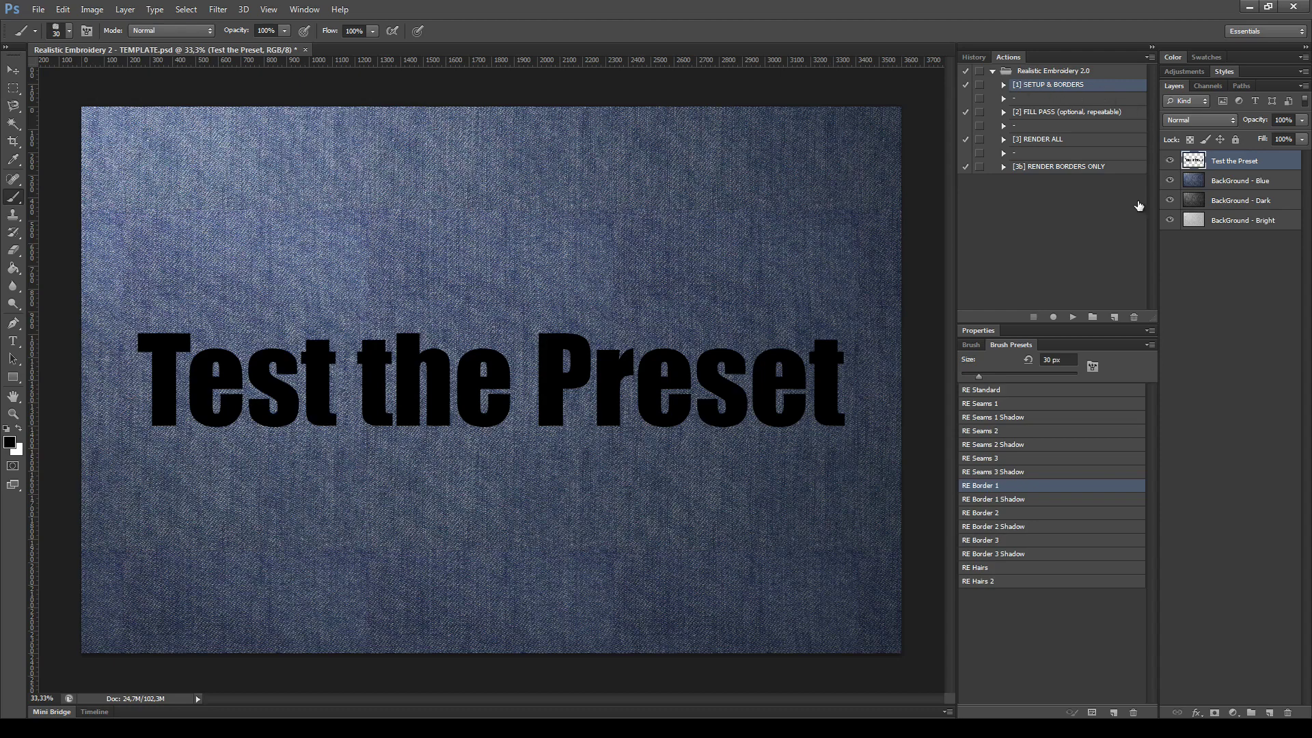
pyautogui.click(1073, 317)
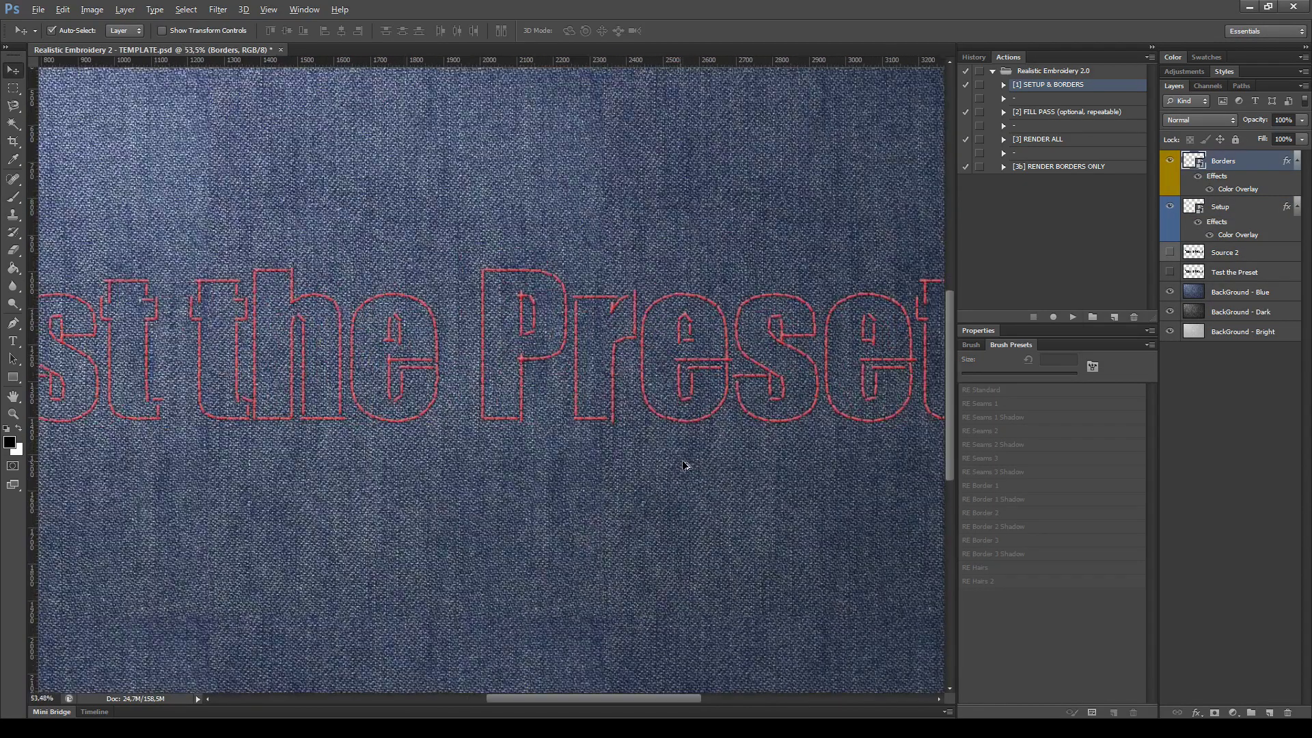
pyautogui.moveTo(756, 404); pyautogui.dragTo(576, 430)
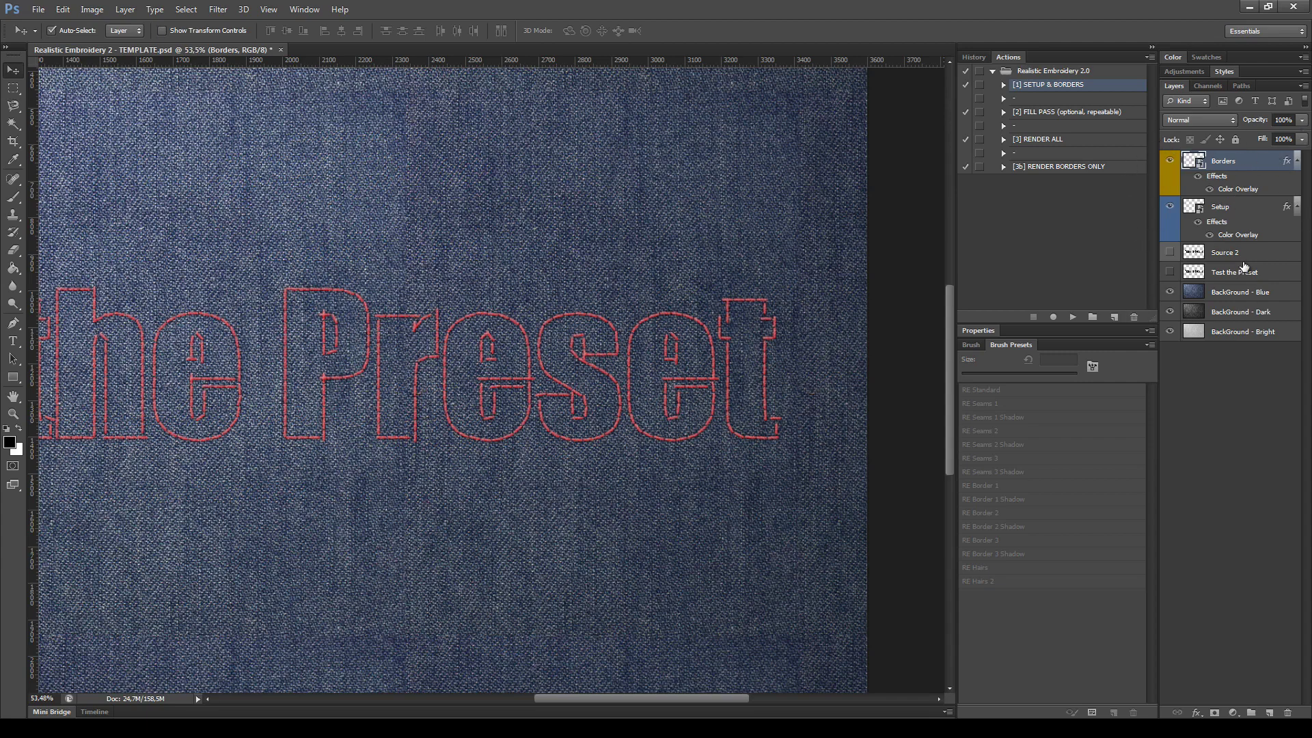
# - Select the Setup and Source 2 layers in turn to review what the Setup & Borders action generated
pyautogui.click(1249, 212)
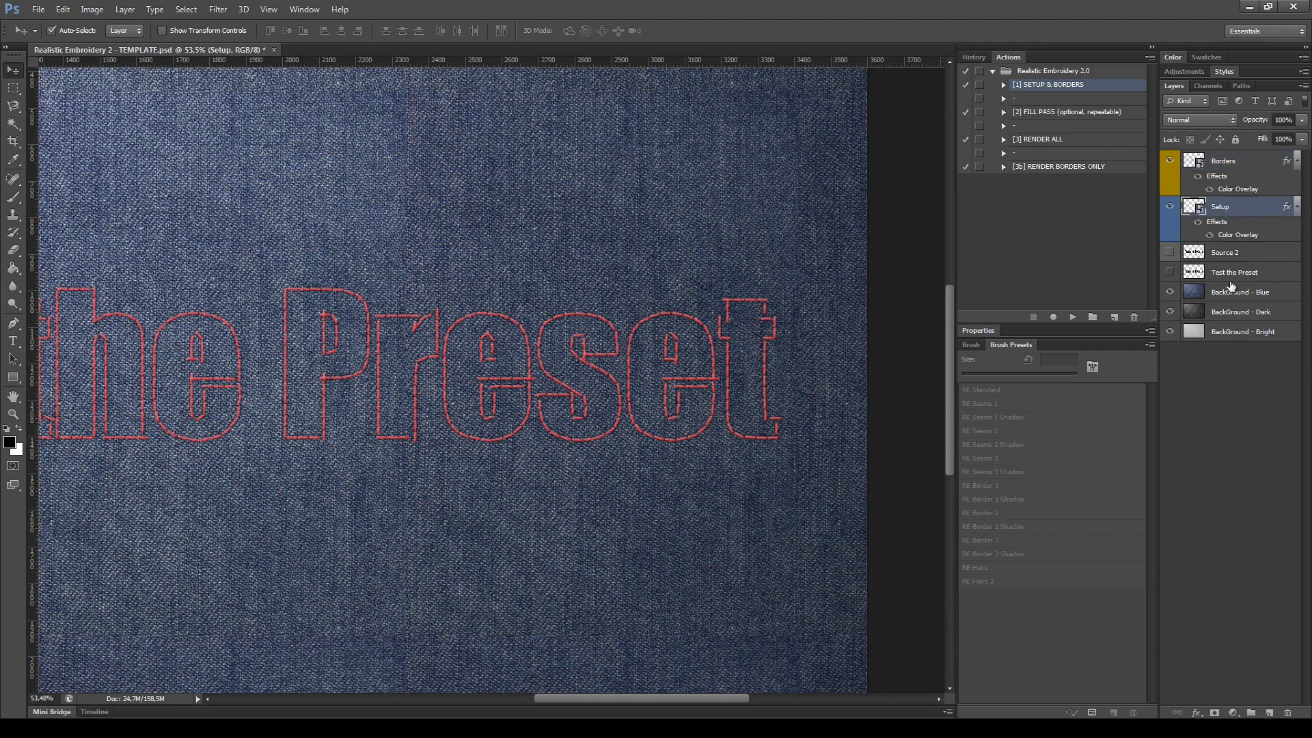
pyautogui.click(1231, 258)
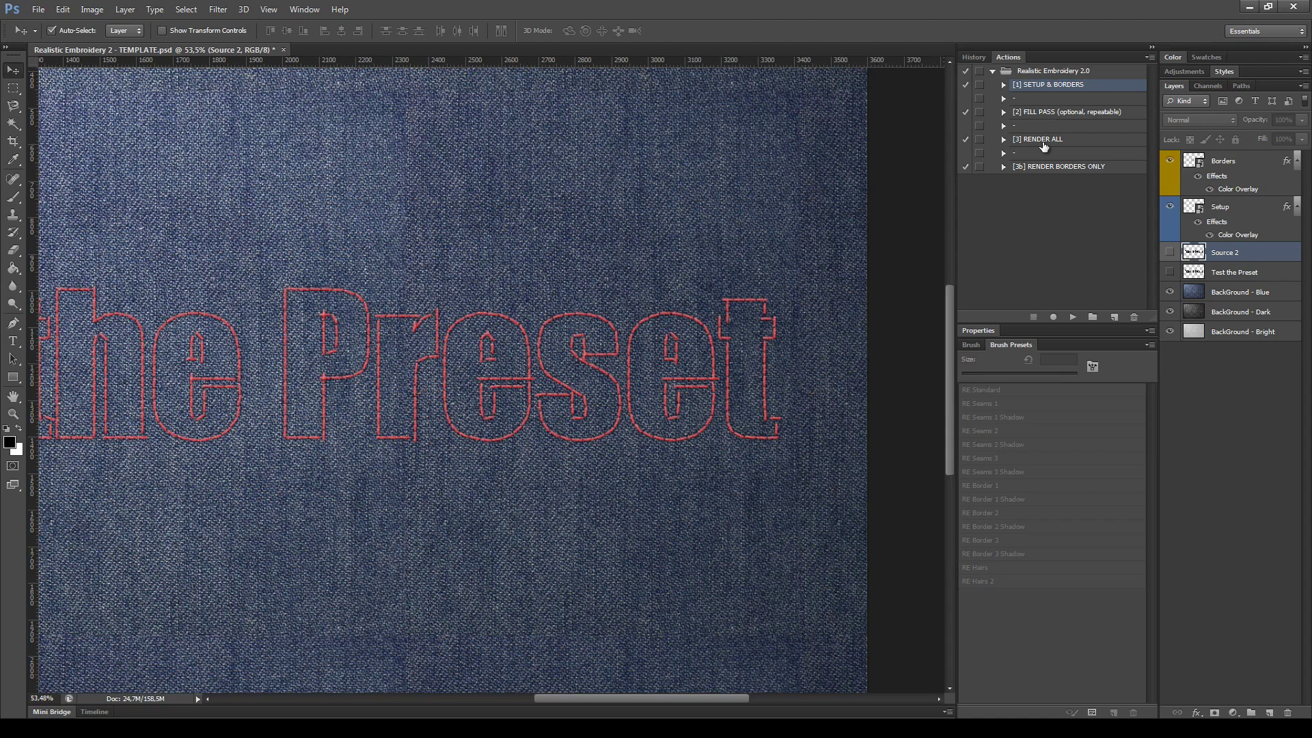
pyautogui.press('F12')
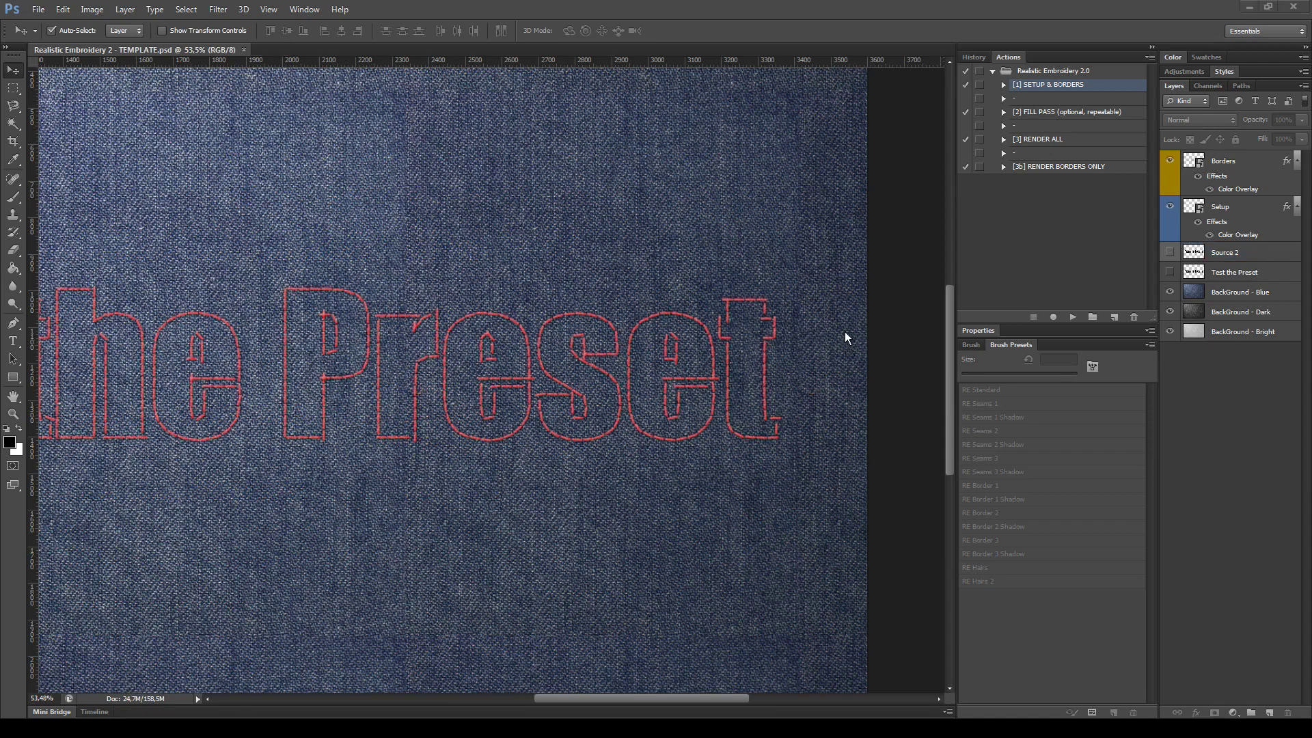
# - Run the [2] FILL PASS action twice to fill the interiors of the letters with stitches
pyautogui.click(1045, 112)
pyautogui.click(1073, 318)
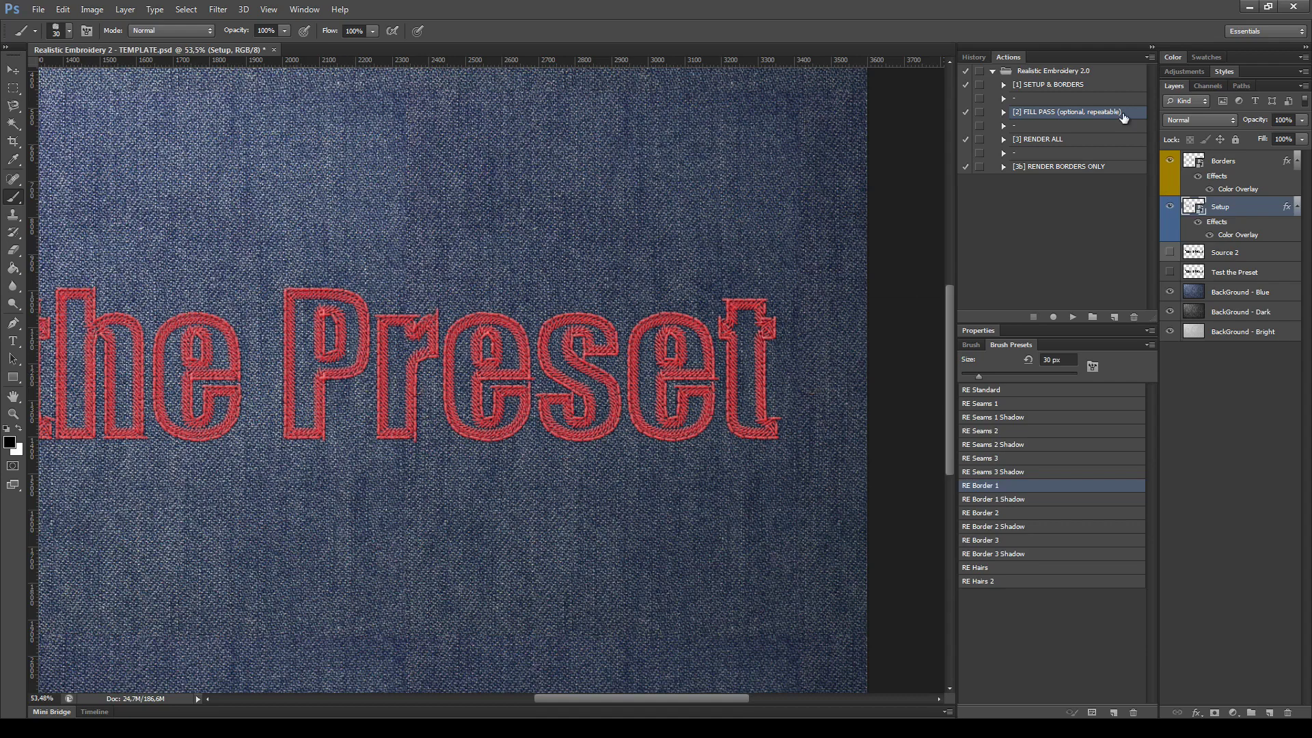
pyautogui.click(1073, 317)
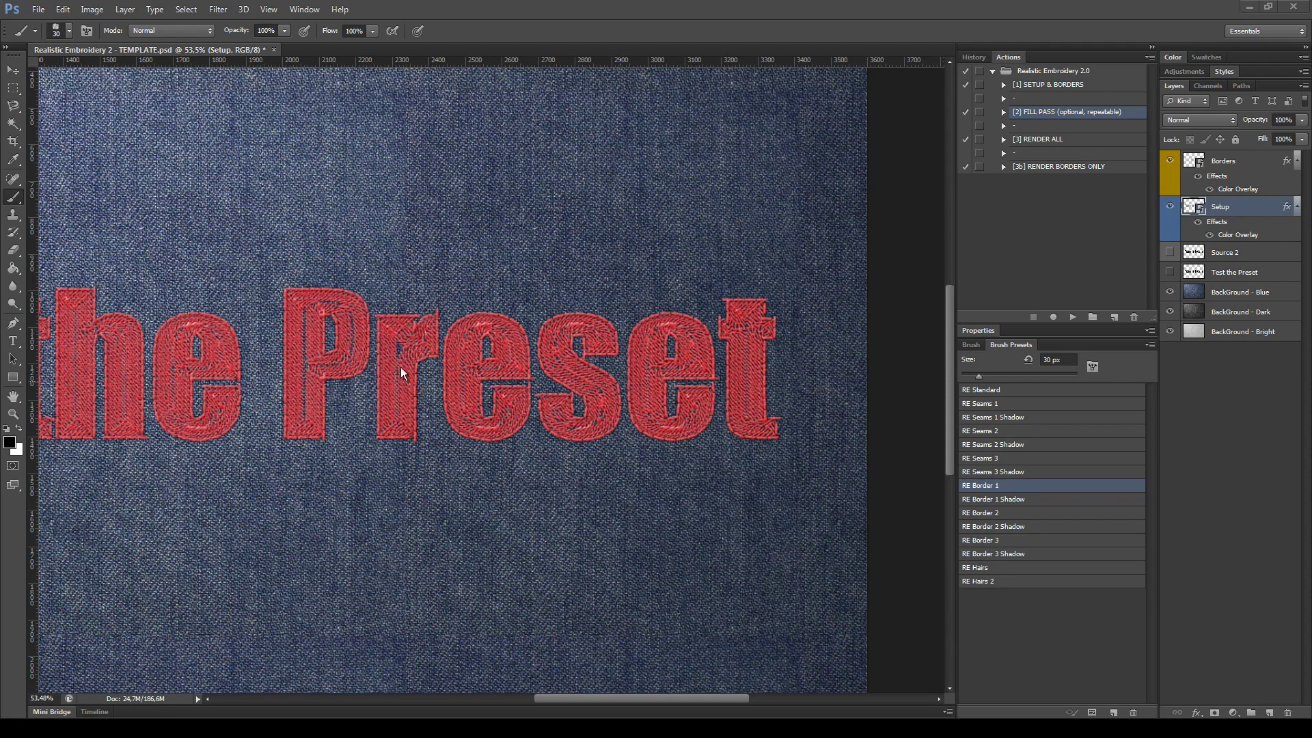
# - Highlight the [3] RENDER ALL action, delete the Borders, Setup and Source 2 layers, and show the Test the Preset layer
pyautogui.click(1059, 141)
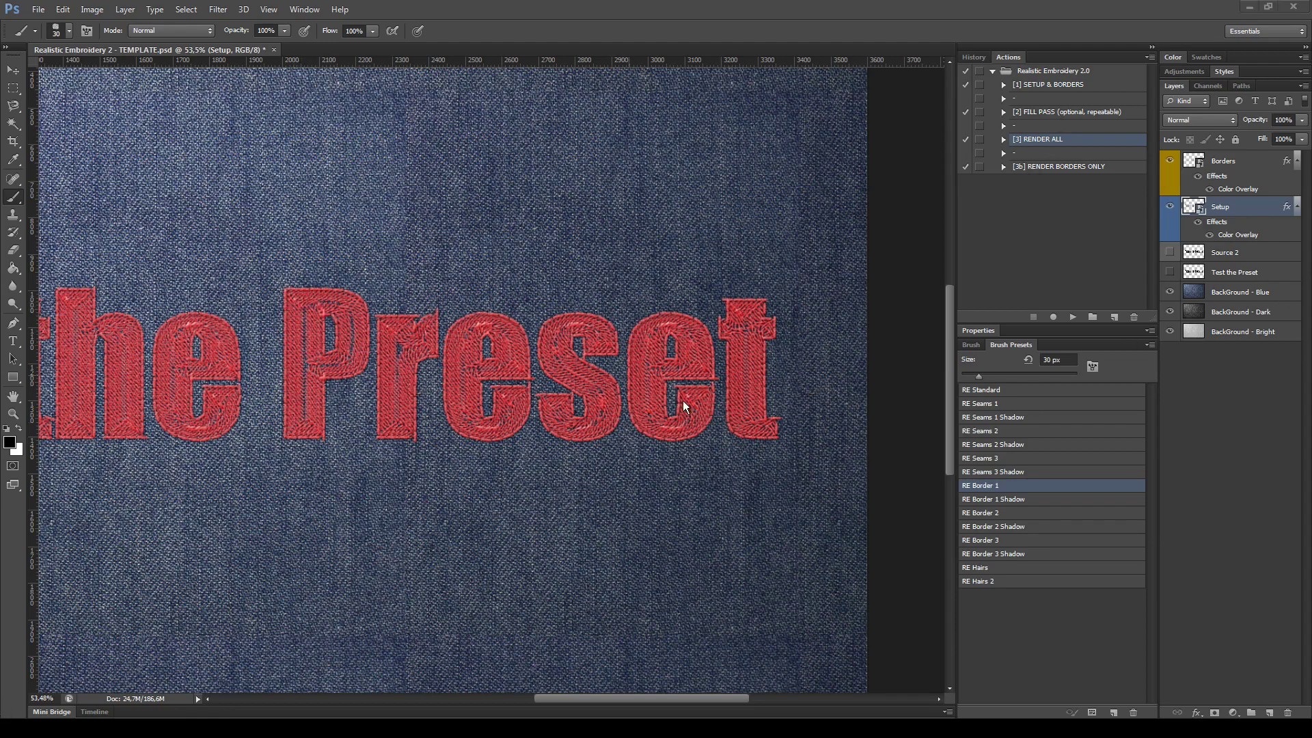
pyautogui.click(1235, 163)
pyautogui.keyDown('ctrl'); pyautogui.click(1223, 210); pyautogui.keyUp('ctrl')
pyautogui.keyDown('ctrl'); pyautogui.click(1255, 255); pyautogui.keyUp('ctrl')
pyautogui.moveTo(1254, 256); pyautogui.dragTo(1287, 713)
pyautogui.click(1170, 161)
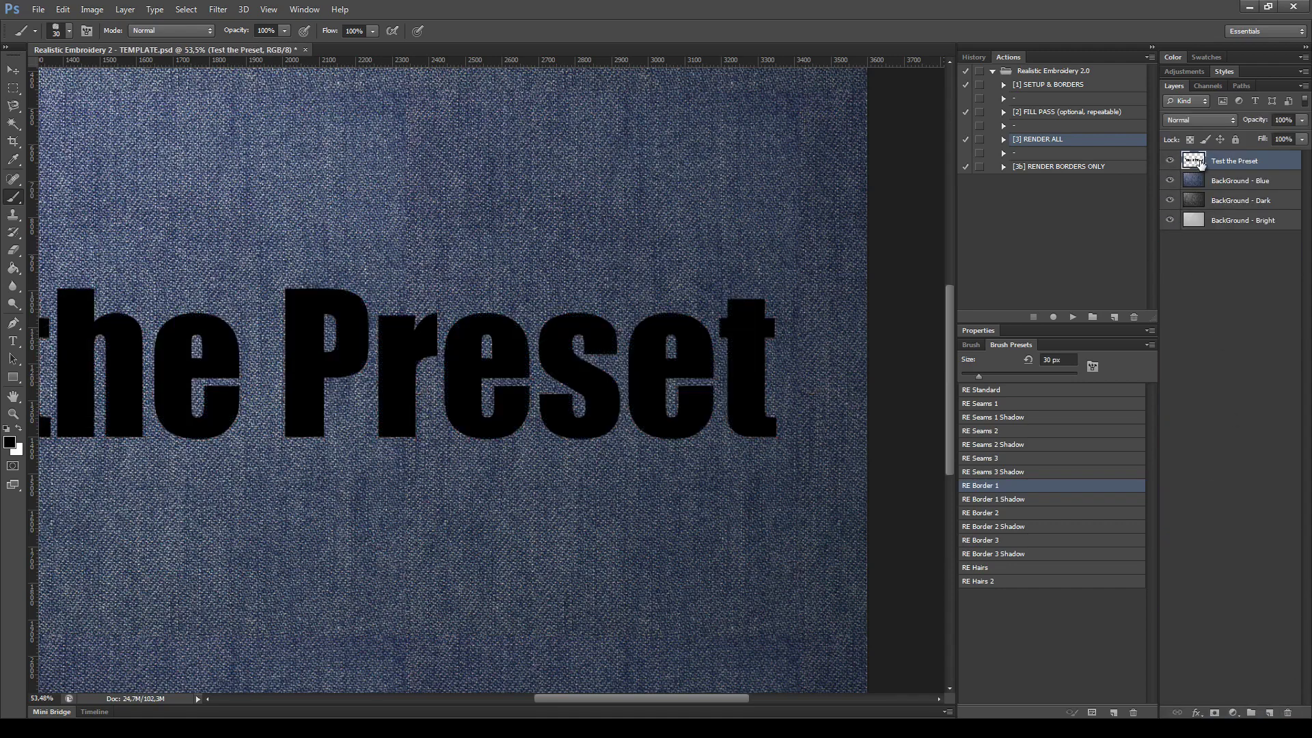
# - Scale the Test the Preset layer proportionally to 97% with Free Transform and apply the transformation
pyautogui.hotkey('ctrl', 't')
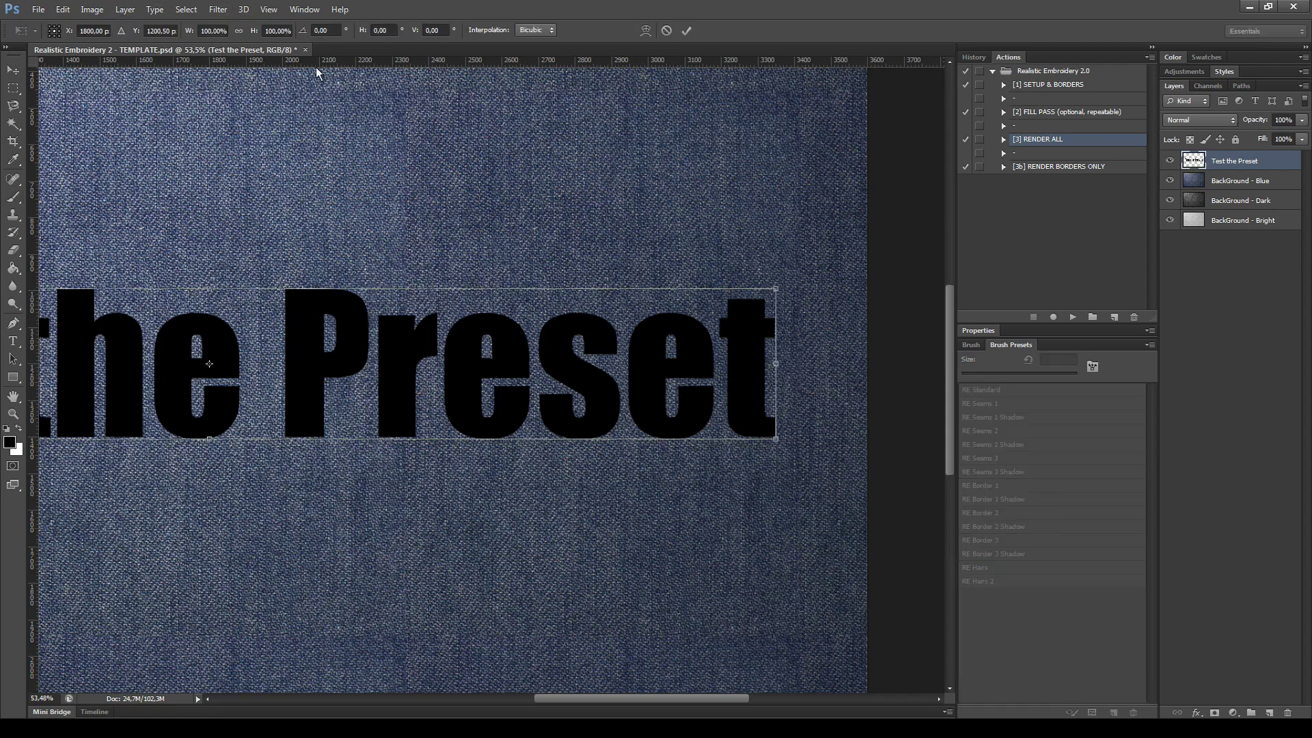
pyautogui.click(240, 31)
pyautogui.click(206, 31)
pyautogui.doubleClick(203, 31)
pyautogui.write('97%')
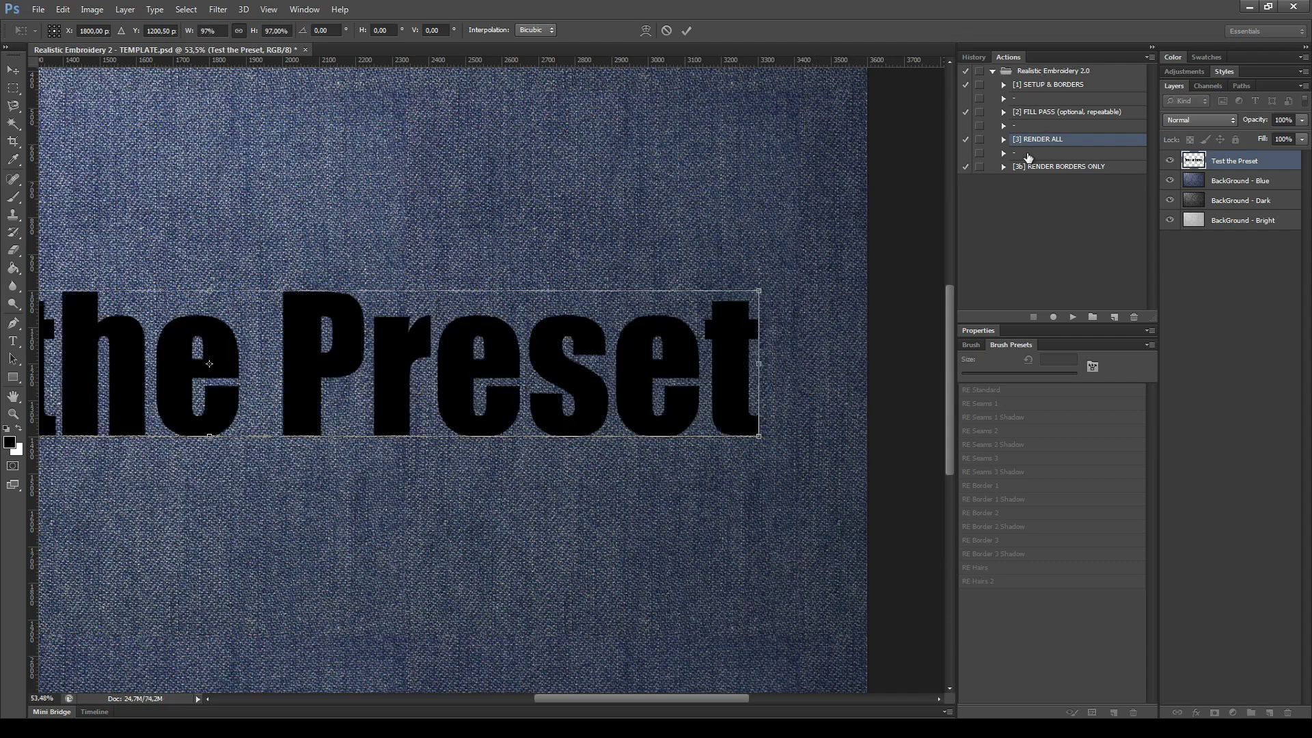
pyautogui.click(13, 70)
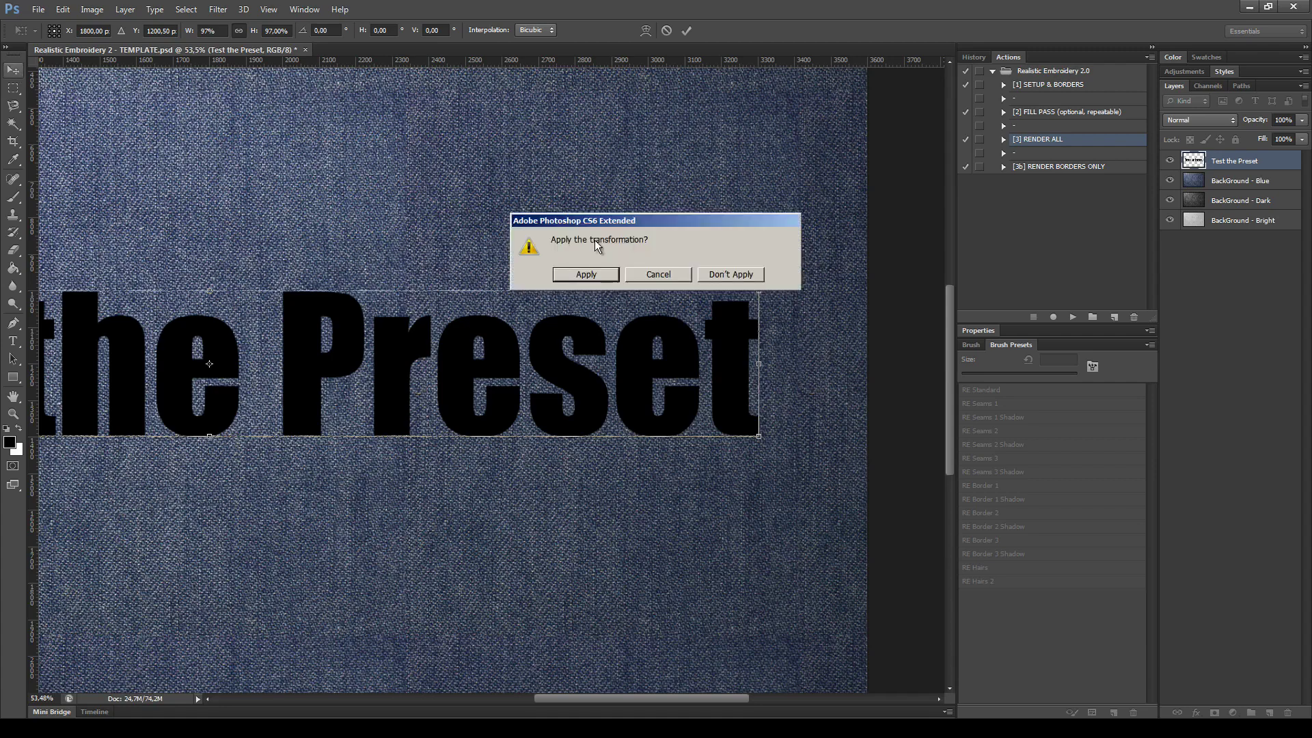
pyautogui.click(605, 277)
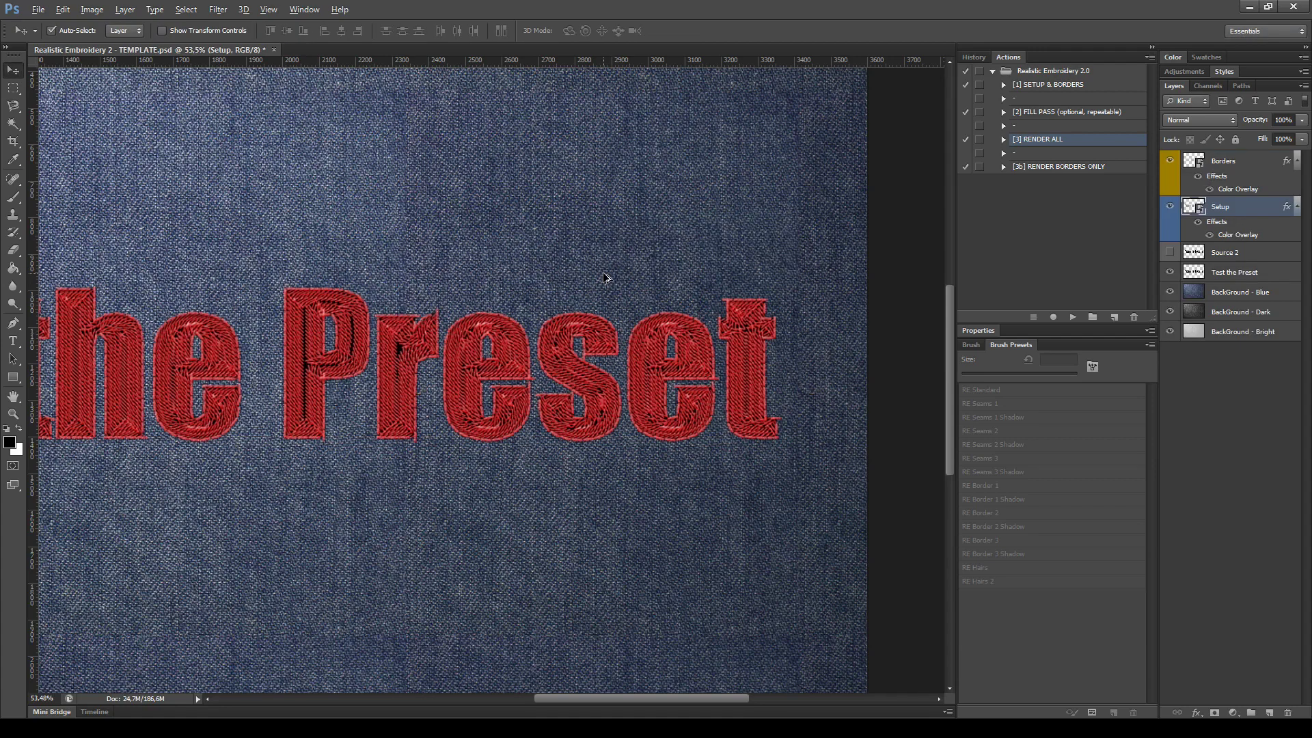
# - Hide the Test the Preset layer and run the [3] RENDER ALL action on the filled letters
pyautogui.click(1170, 272)
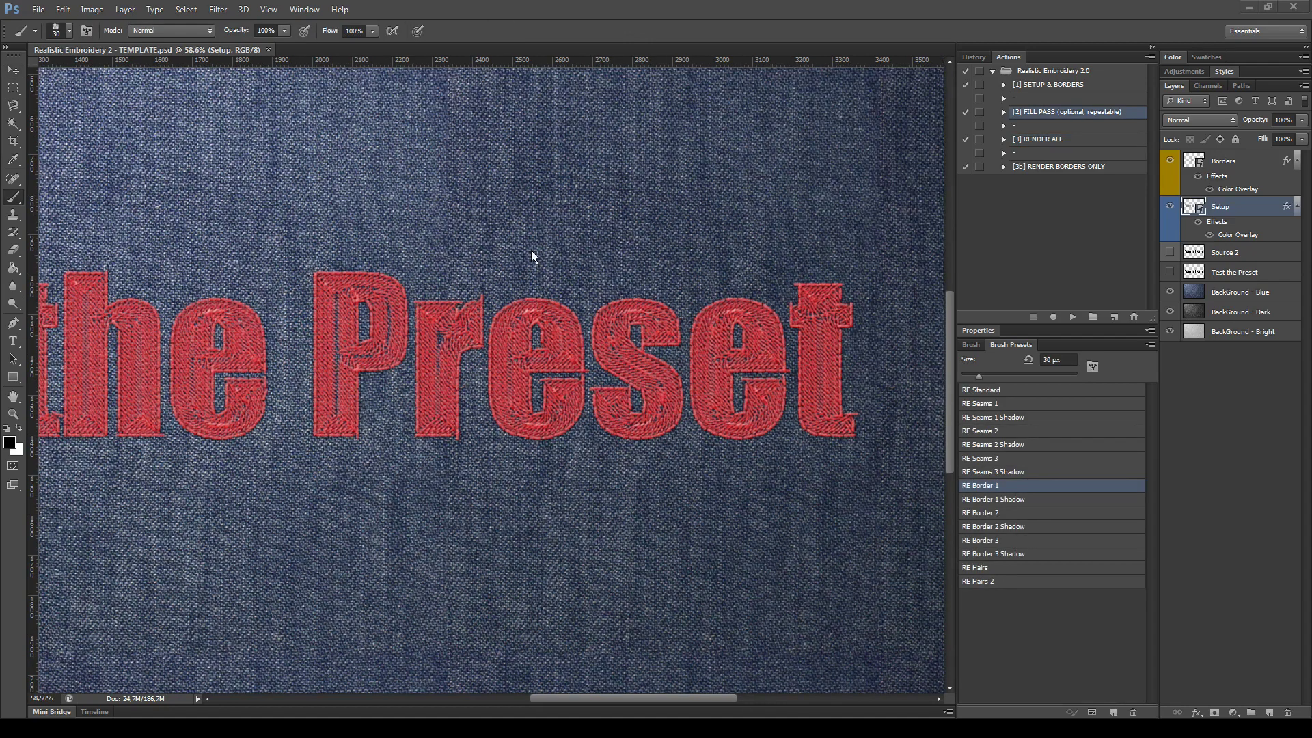
pyautogui.click(1038, 141)
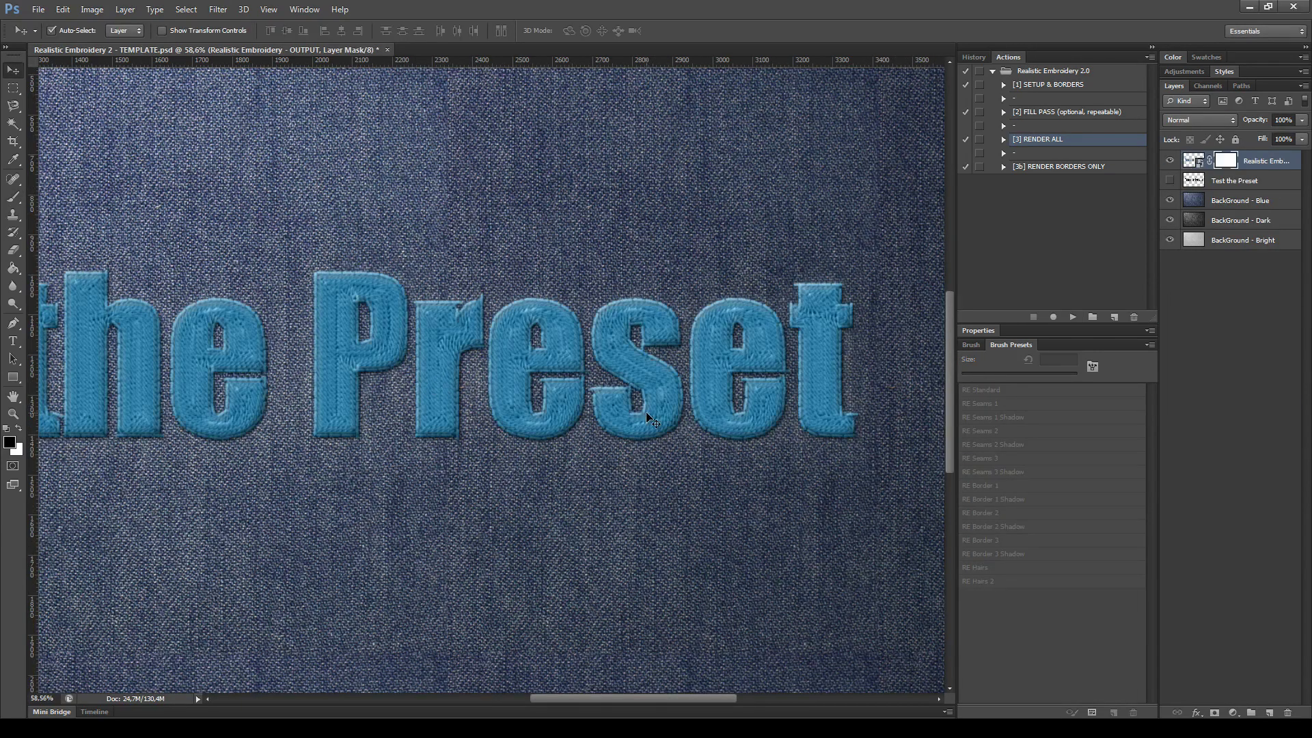
# - Examine the rendered blue embroidery up close across all the letters of the text
pyautogui.scroll(-3, 480, 387)
pyautogui.moveTo(328, 453); pyautogui.dragTo(596, 464)
pyautogui.scroll(3, 338, 454)
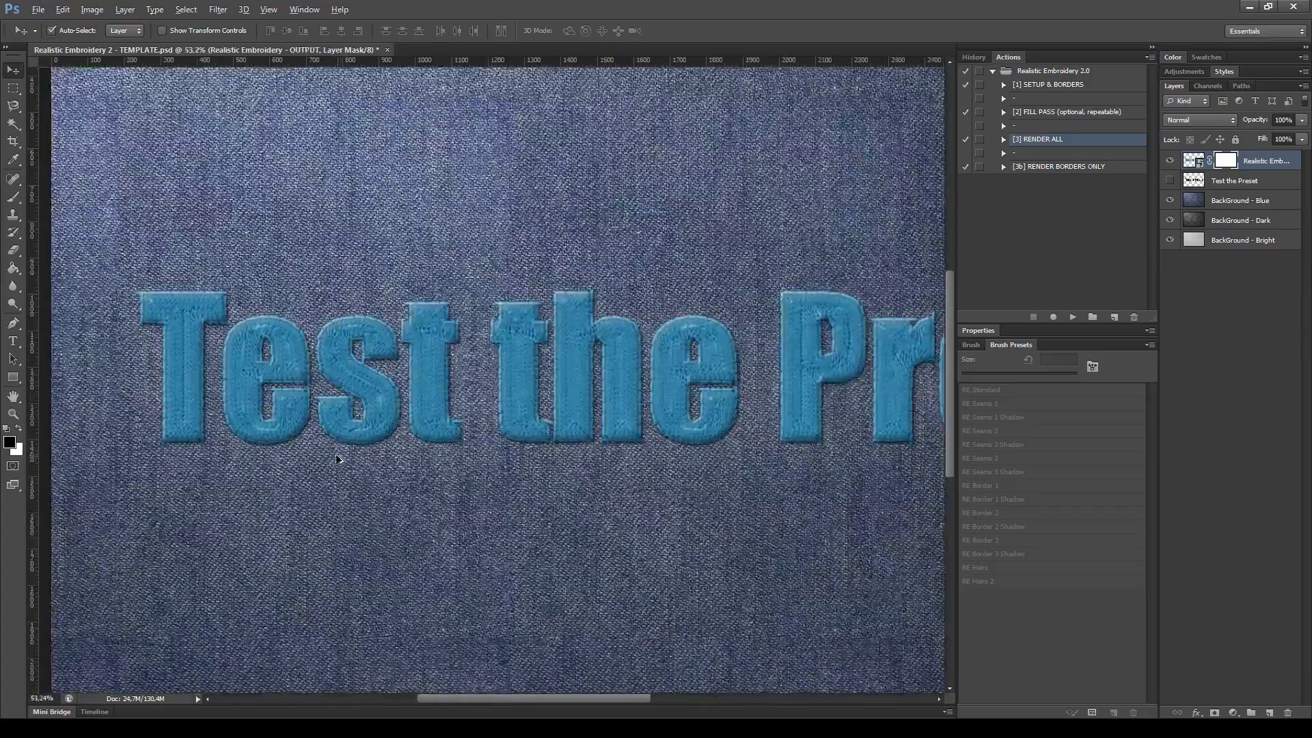
pyautogui.scroll(1, 429, 442)
pyautogui.moveTo(429, 442); pyautogui.dragTo(328, 442)
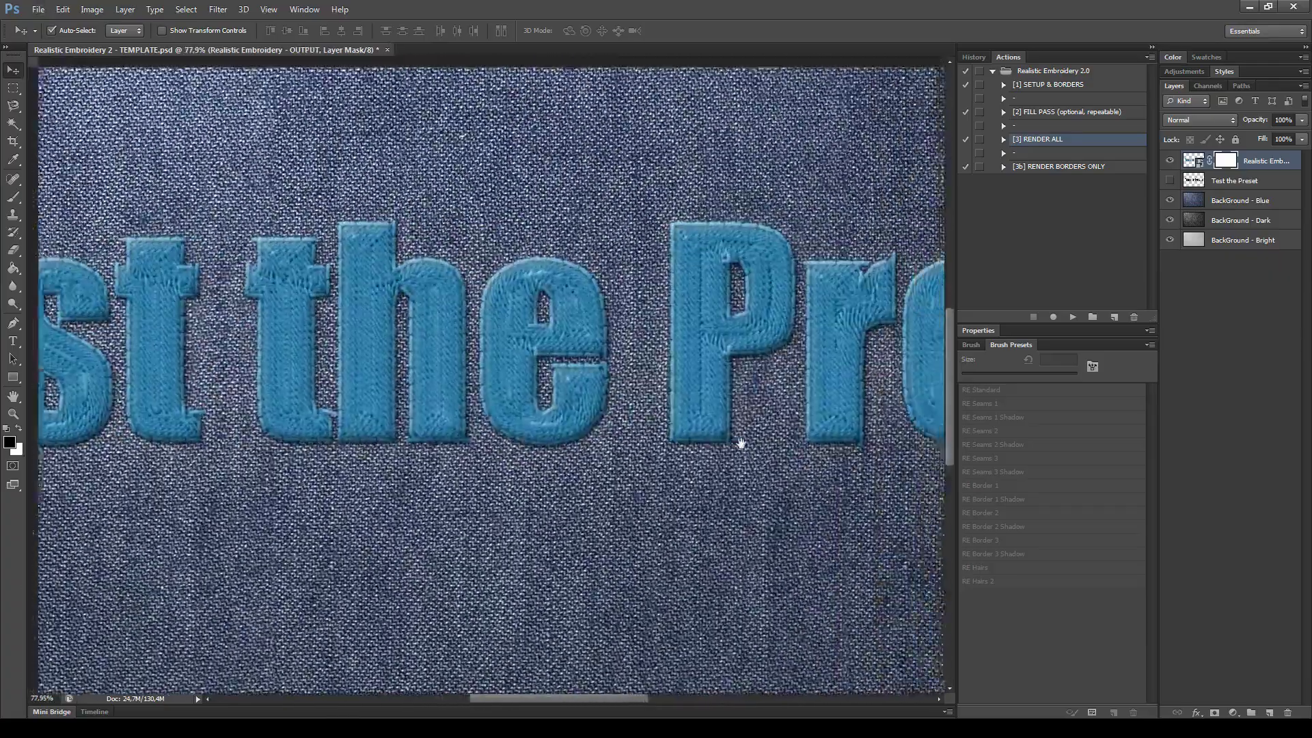
pyautogui.moveTo(740, 445); pyautogui.dragTo(430, 434)
pyautogui.moveTo(782, 454); pyautogui.dragTo(594, 448)
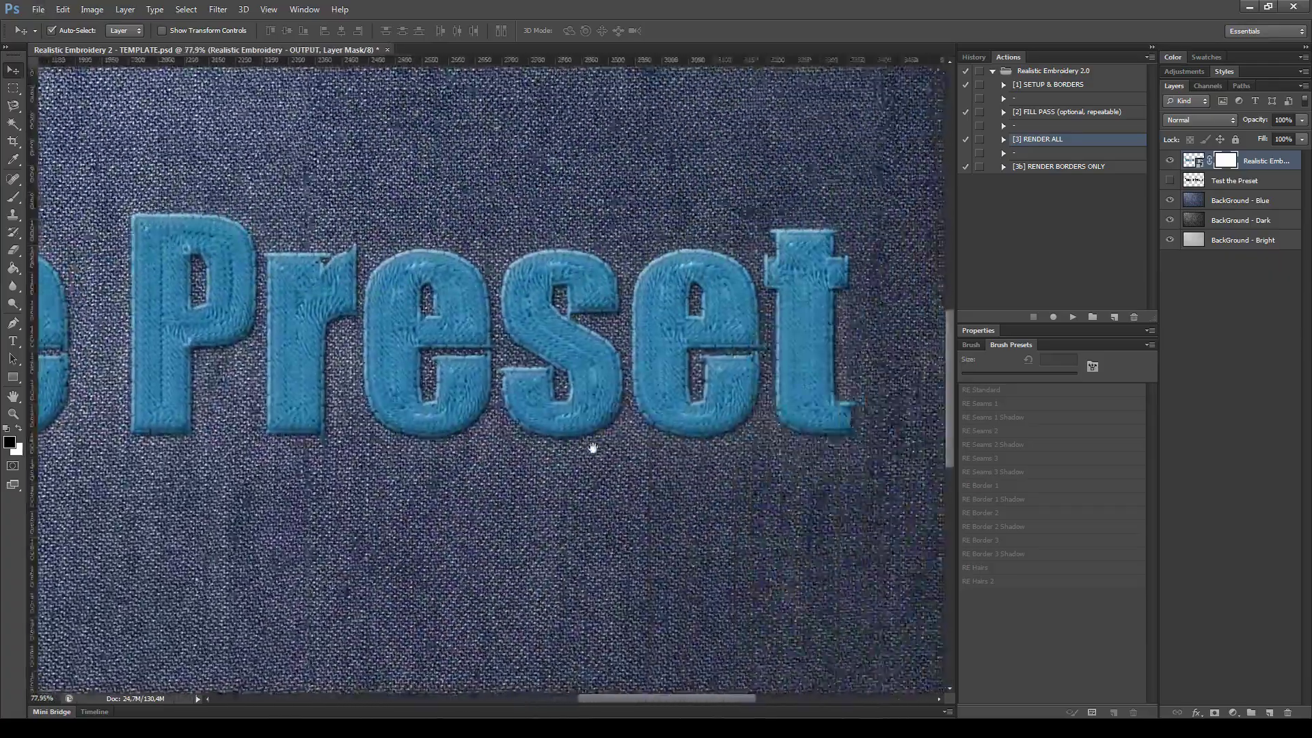
pyautogui.scroll(1, 604, 462)
pyautogui.scroll(-1, 604, 462)
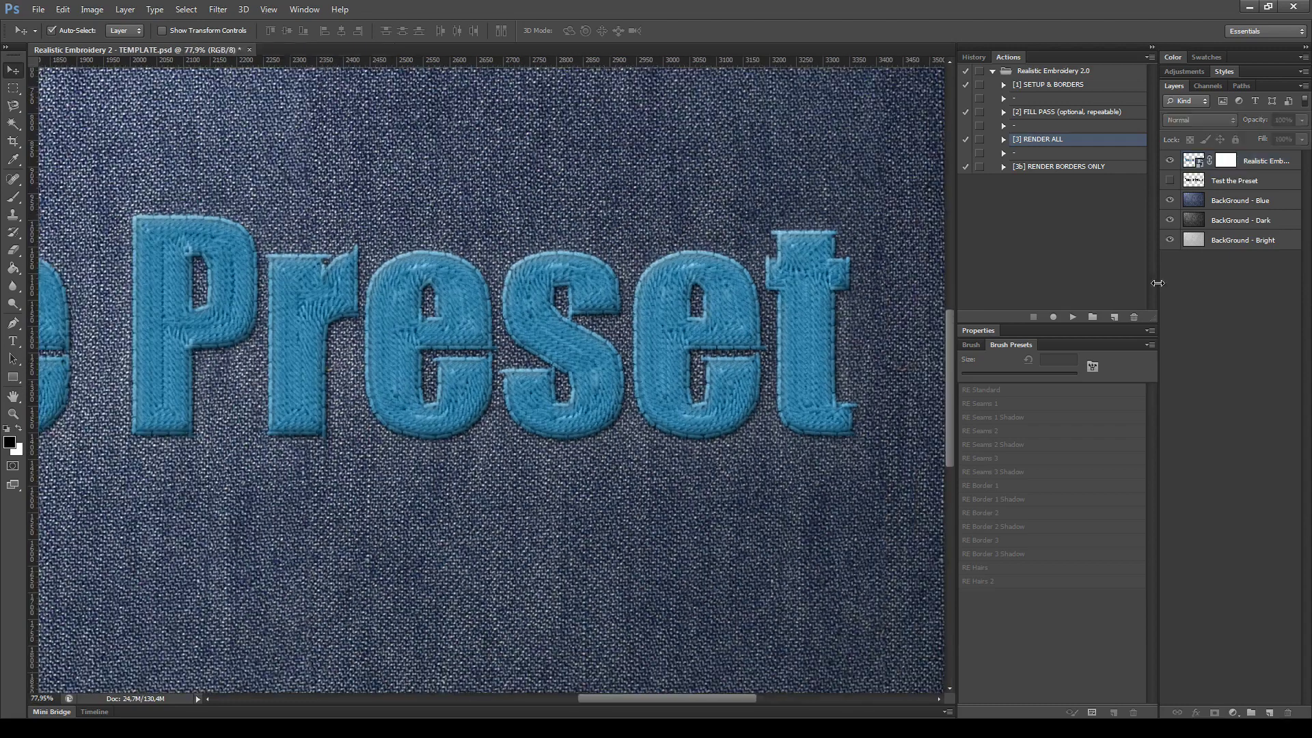
# - Widen the layer list, target the mask of the Realistic Embroidery - OUTPUT layer, and choose the RE Standard brush
pyautogui.moveTo(1159, 284); pyautogui.dragTo(1094, 285)
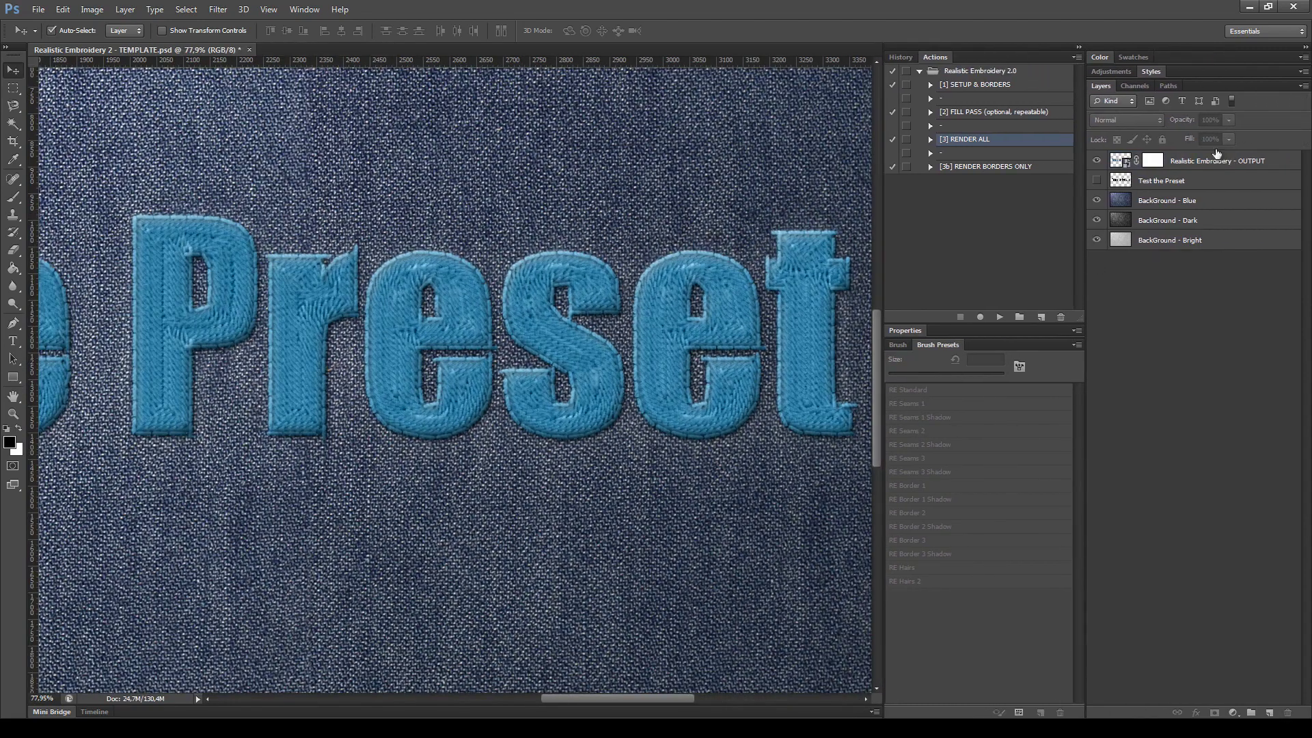
pyautogui.click(1193, 165)
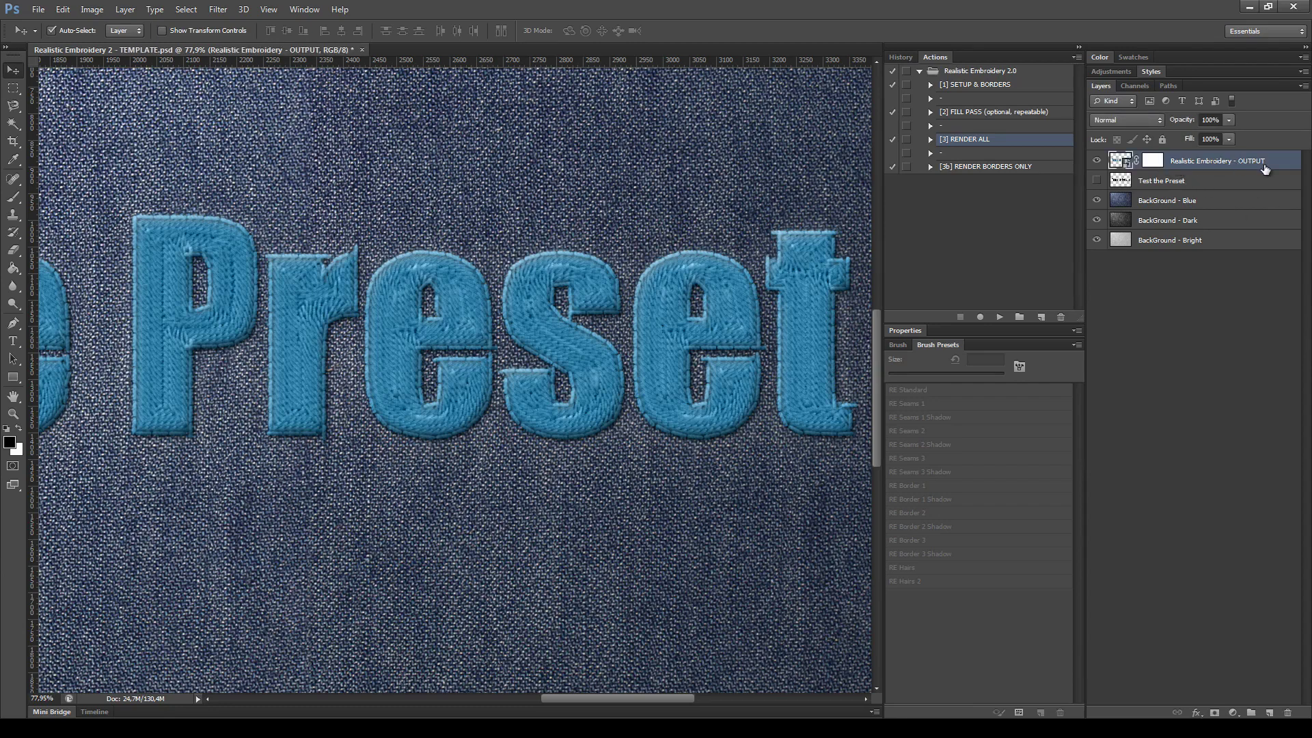
pyautogui.click(1154, 165)
pyautogui.click(13, 198)
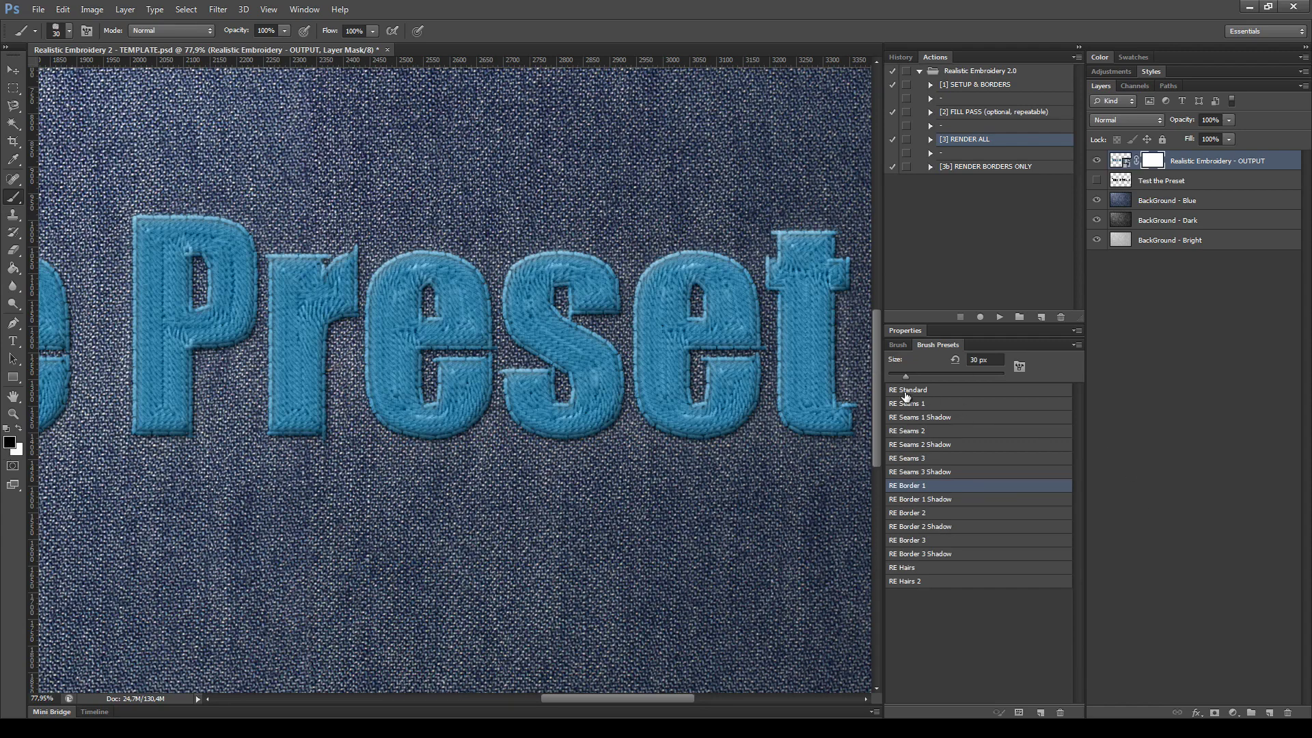
pyautogui.click(920, 390)
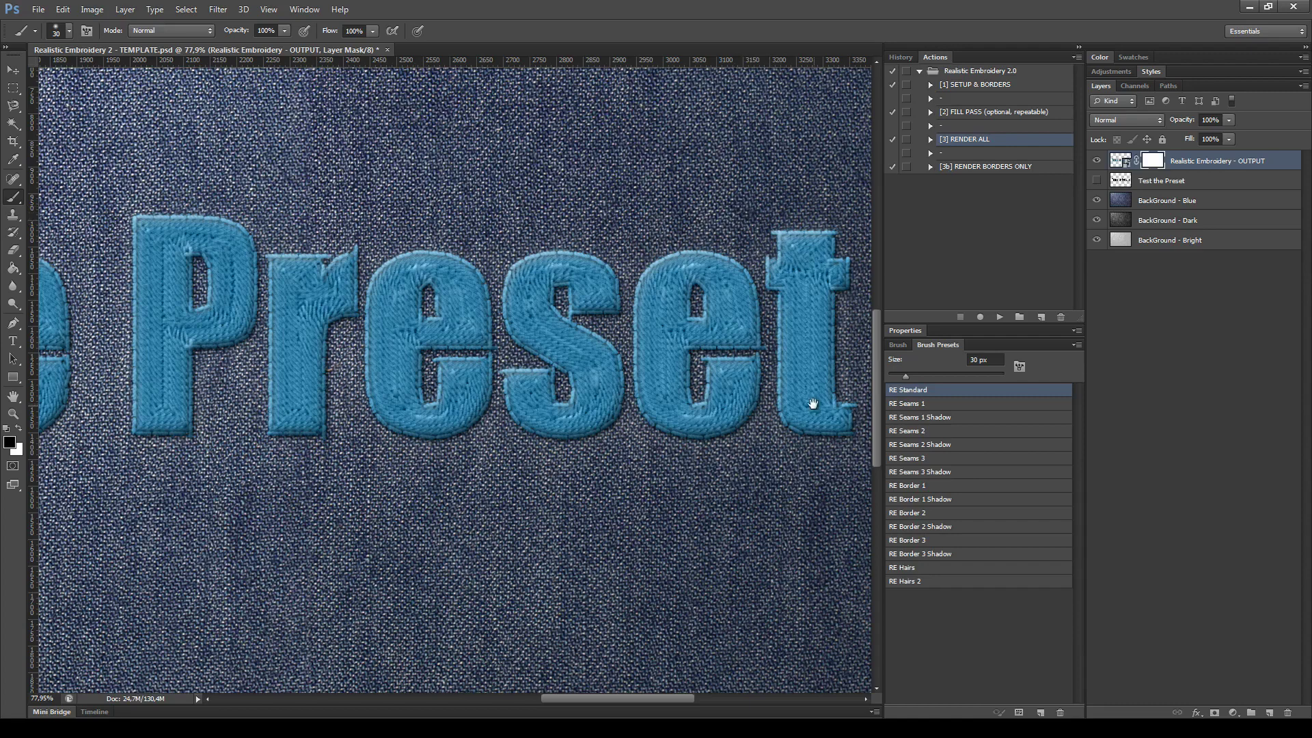
# - Reduce the brush size to 14 px and paint on the mask to clean up the stitching around the letter r of Preset
pyautogui.moveTo(812, 401); pyautogui.dragTo(768, 399)
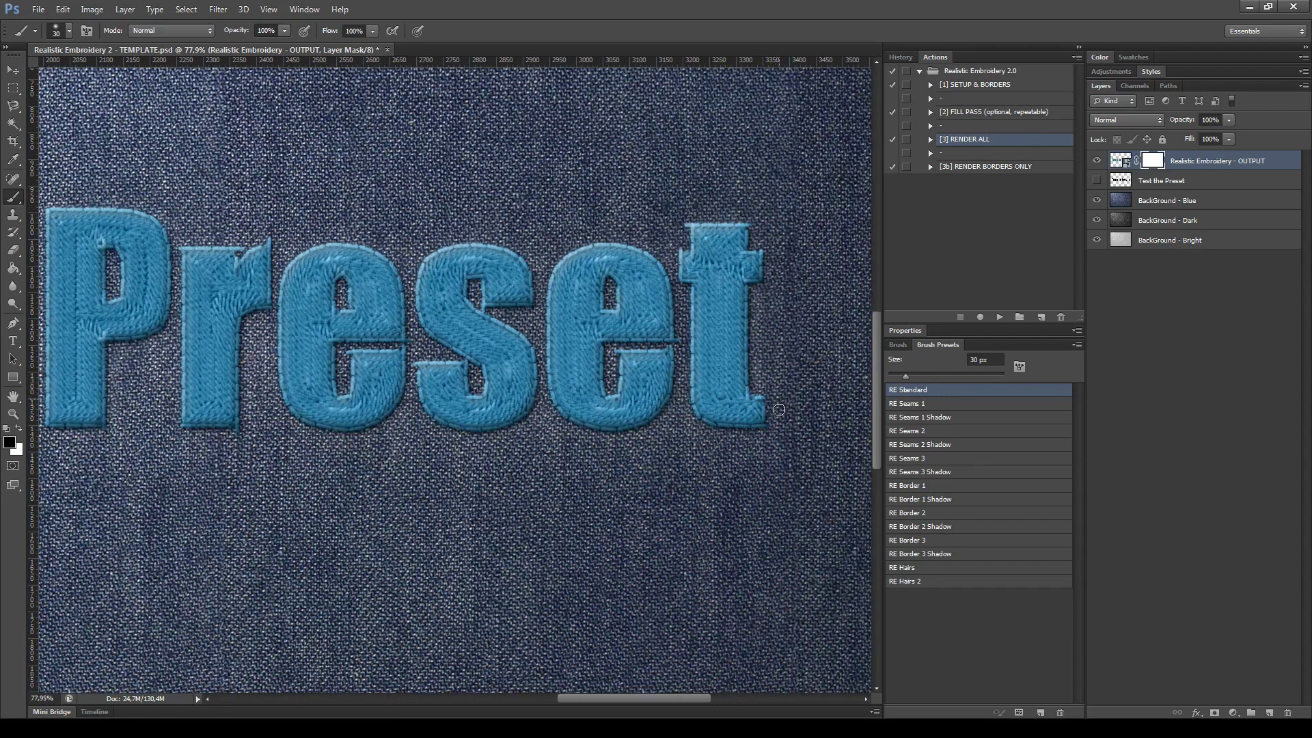
pyautogui.moveTo(401, 299); pyautogui.dragTo(518, 343)
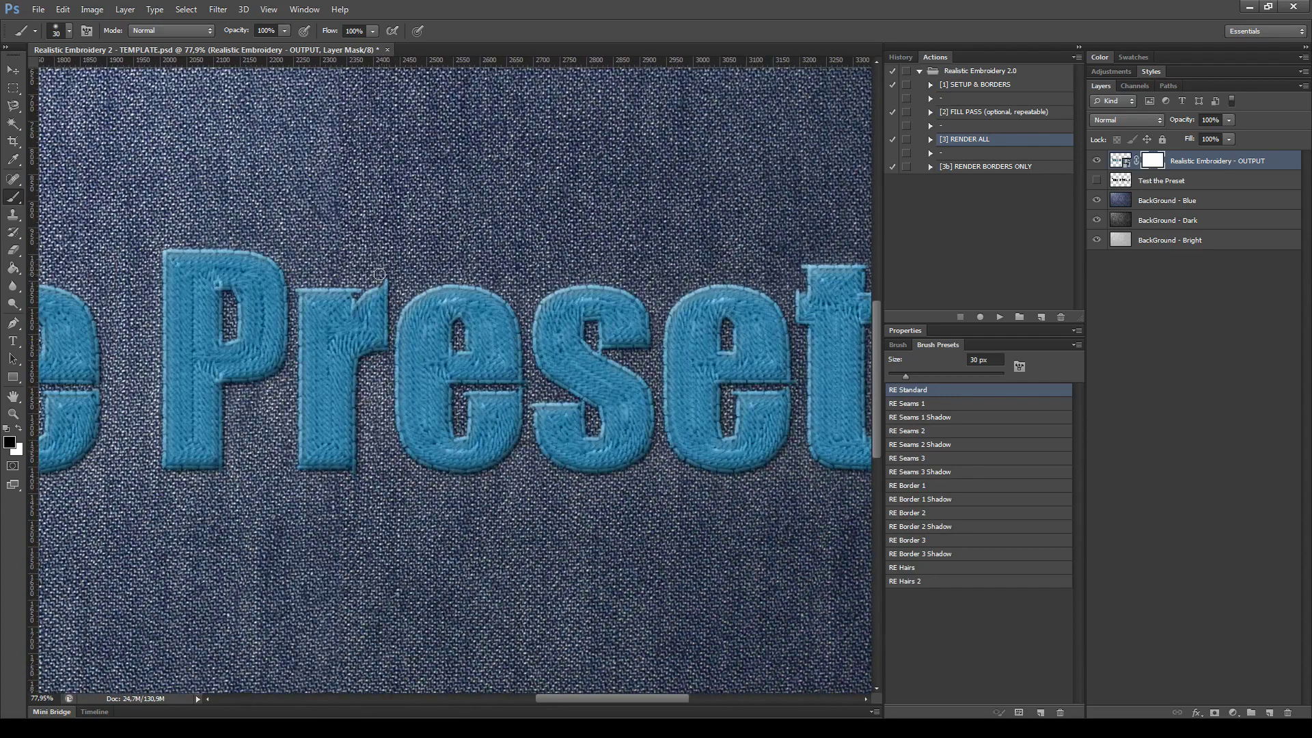
pyautogui.rightClick(368, 277)
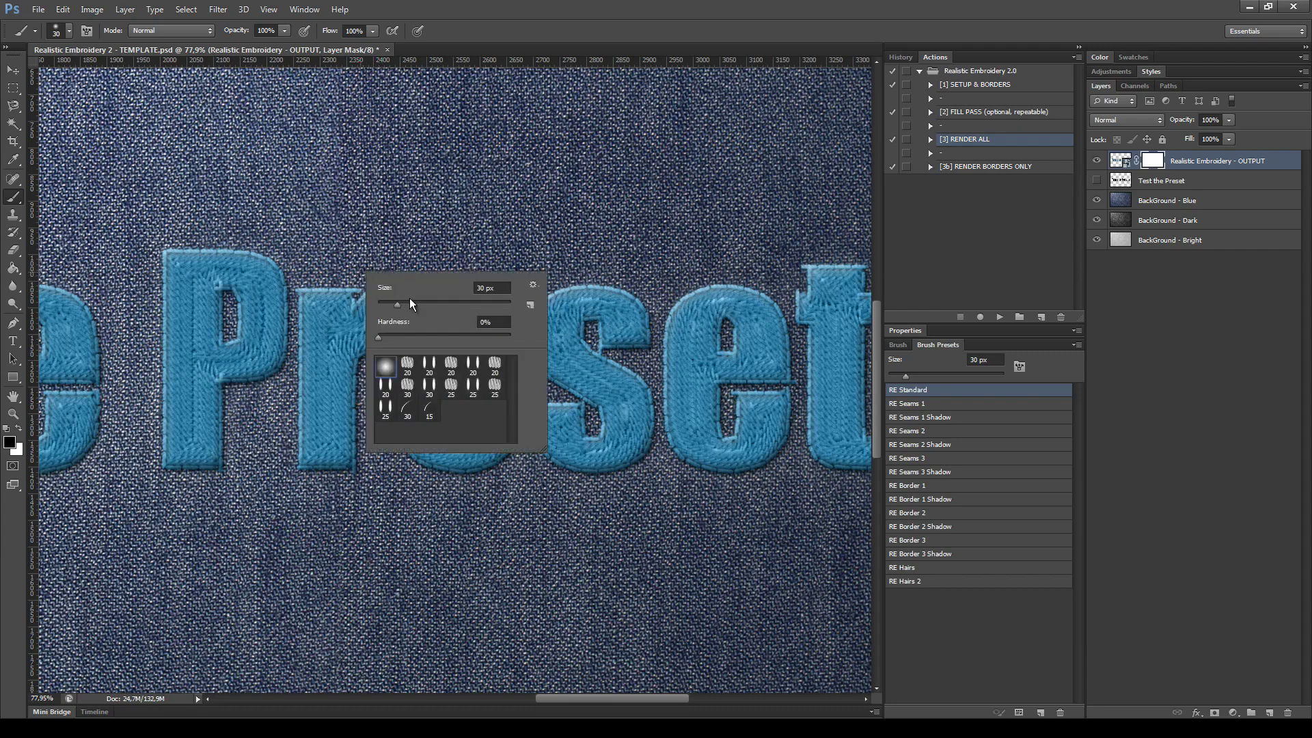
pyautogui.moveTo(397, 302); pyautogui.dragTo(387, 306)
pyautogui.click(359, 299)
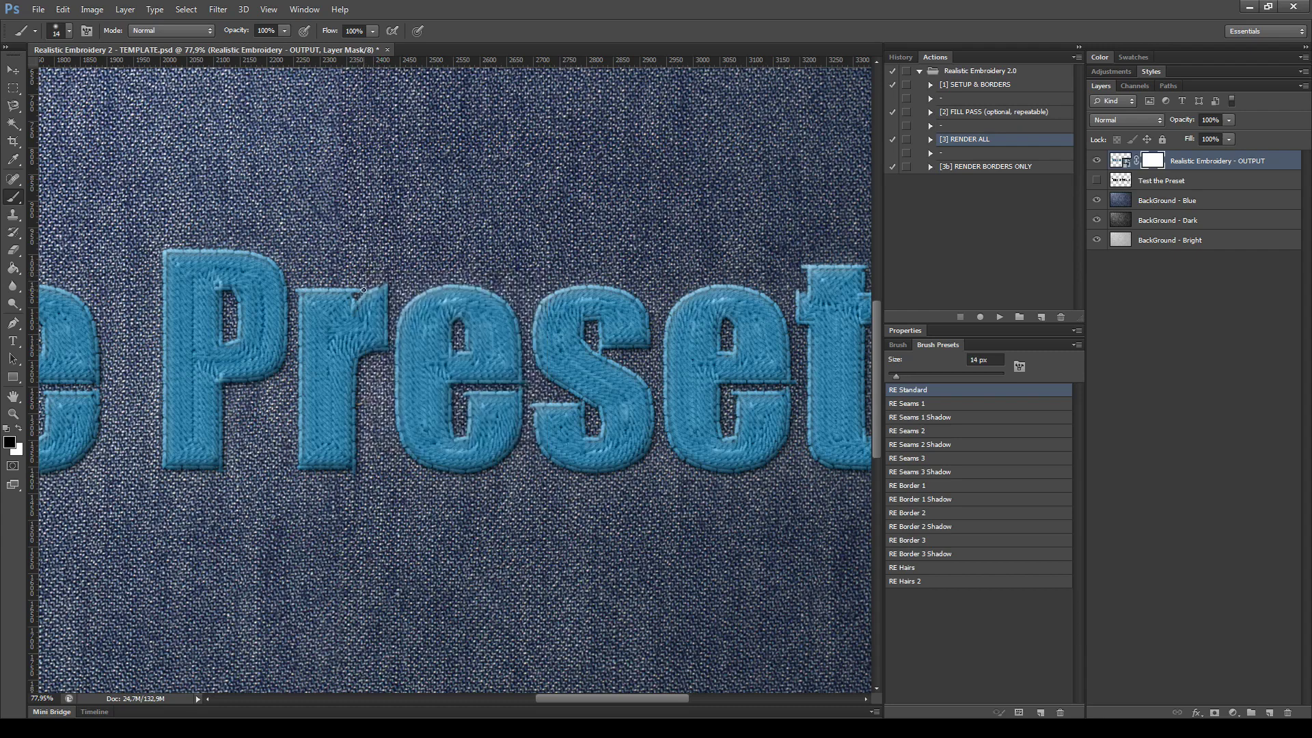
pyautogui.hscroll(-5, 359, 281)
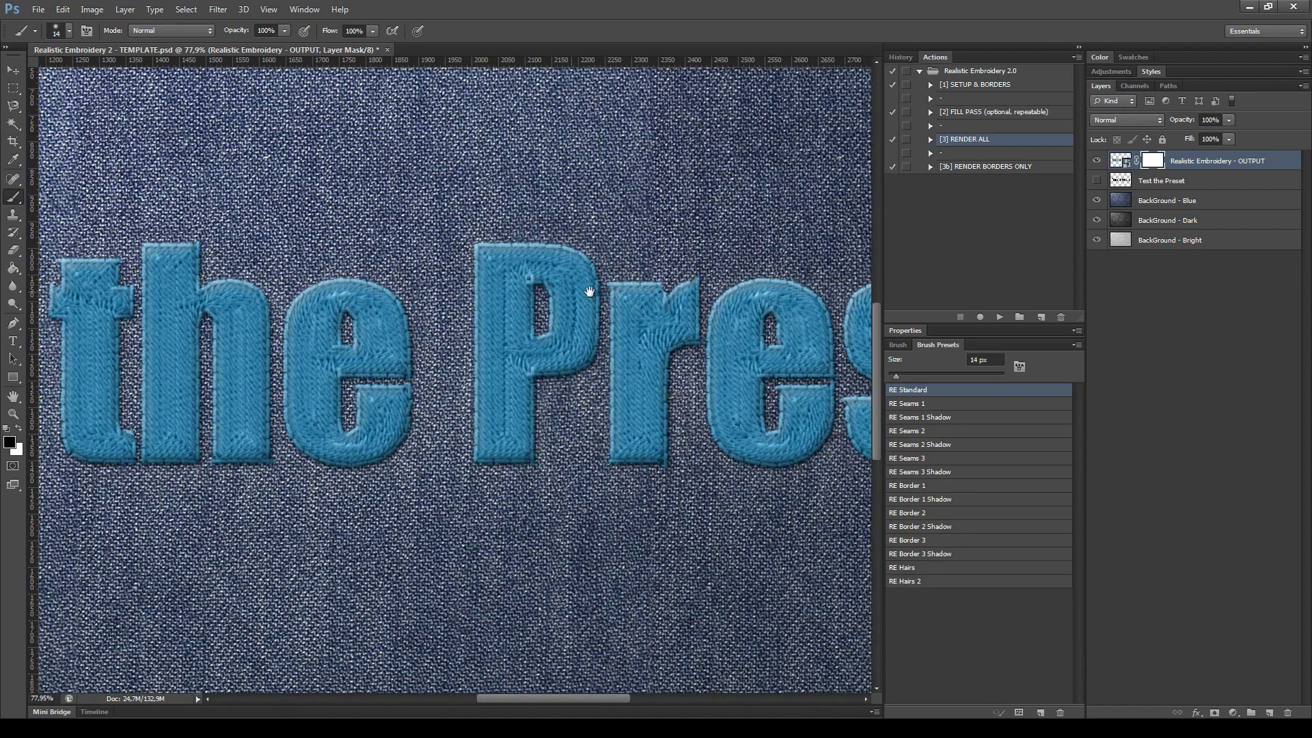
pyautogui.moveTo(590, 292); pyautogui.dragTo(212, 293)
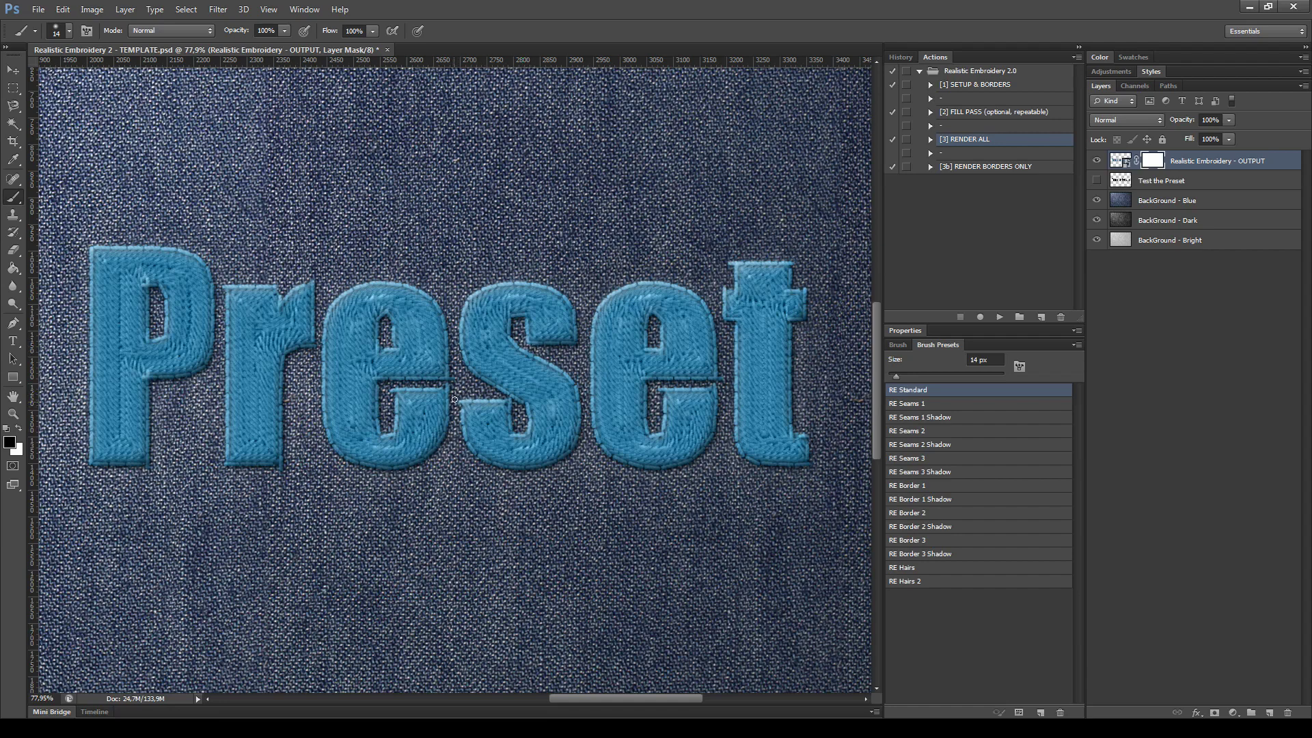
# - Rename the Realistic Embroidery - OUTPUT layer as TUTORIAL - OUTPUT
pyautogui.hotkey('ctrl', '2')
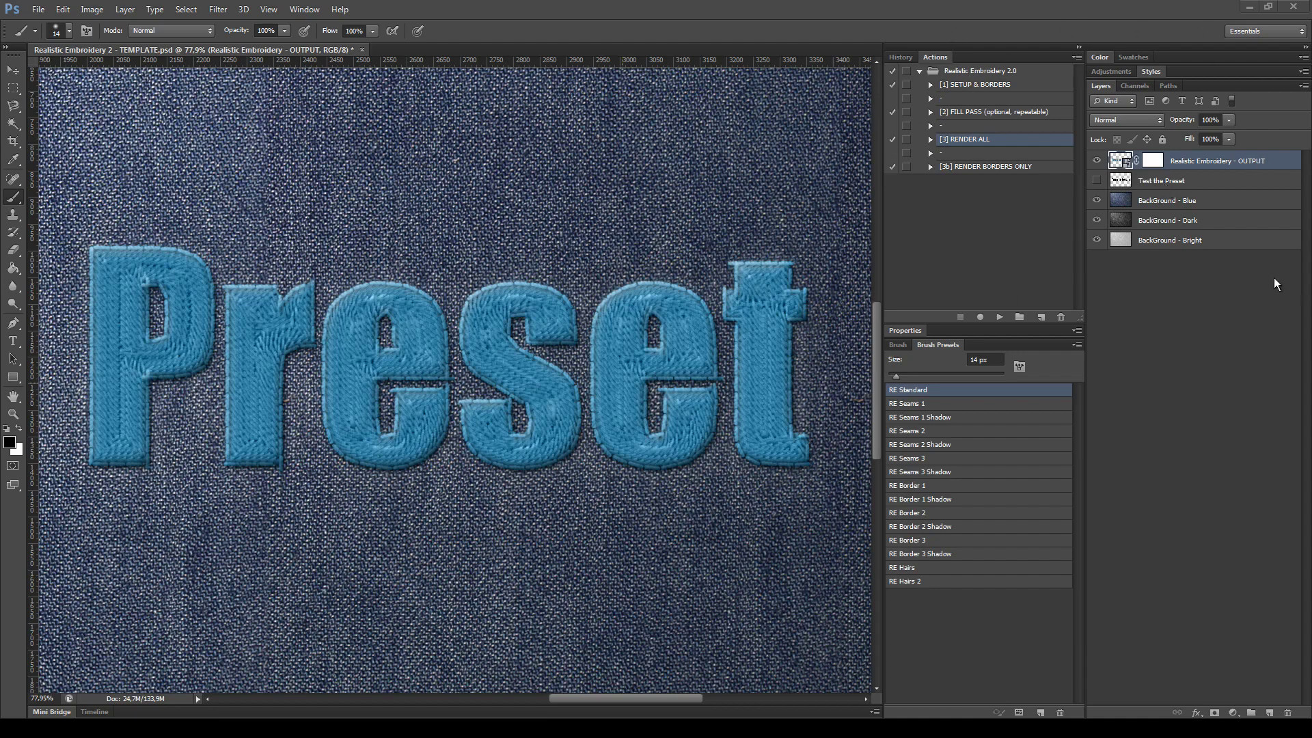
pyautogui.doubleClick(1190, 161)
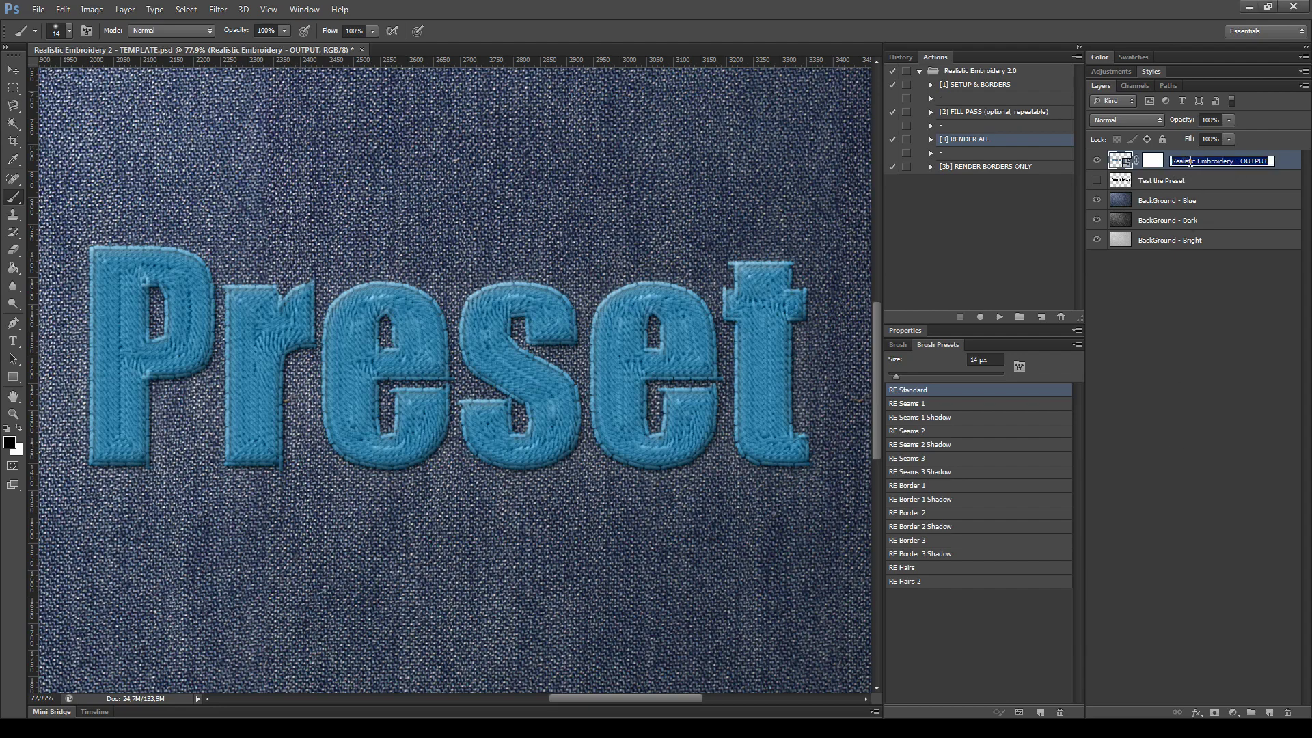
pyautogui.moveTo(1232, 161); pyautogui.dragTo(1031, 165)
pyautogui.write('TUTORIAL')
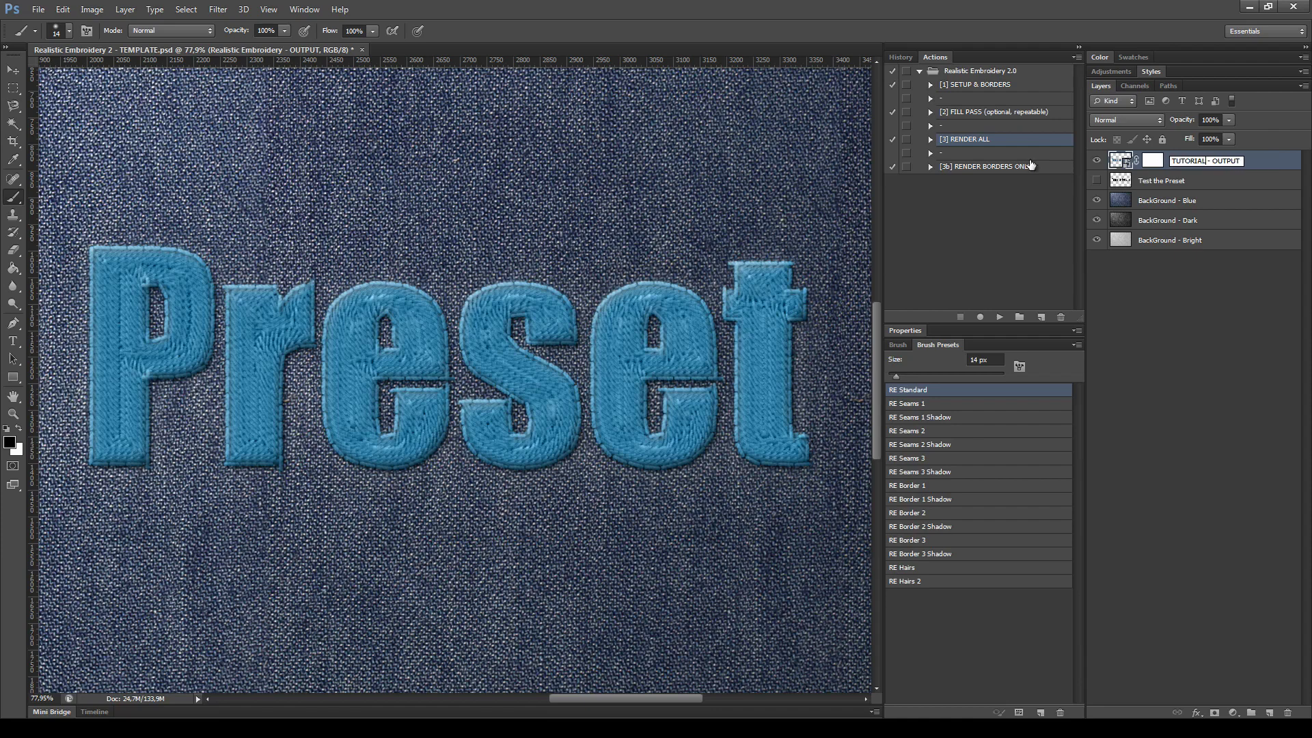
pyautogui.press('Return')
# - Highlight the [3b] RENDER BORDERS ONLY action and open the contents of the TUTORIAL - OUTPUT smart object
pyautogui.hotkey('alt', '[')
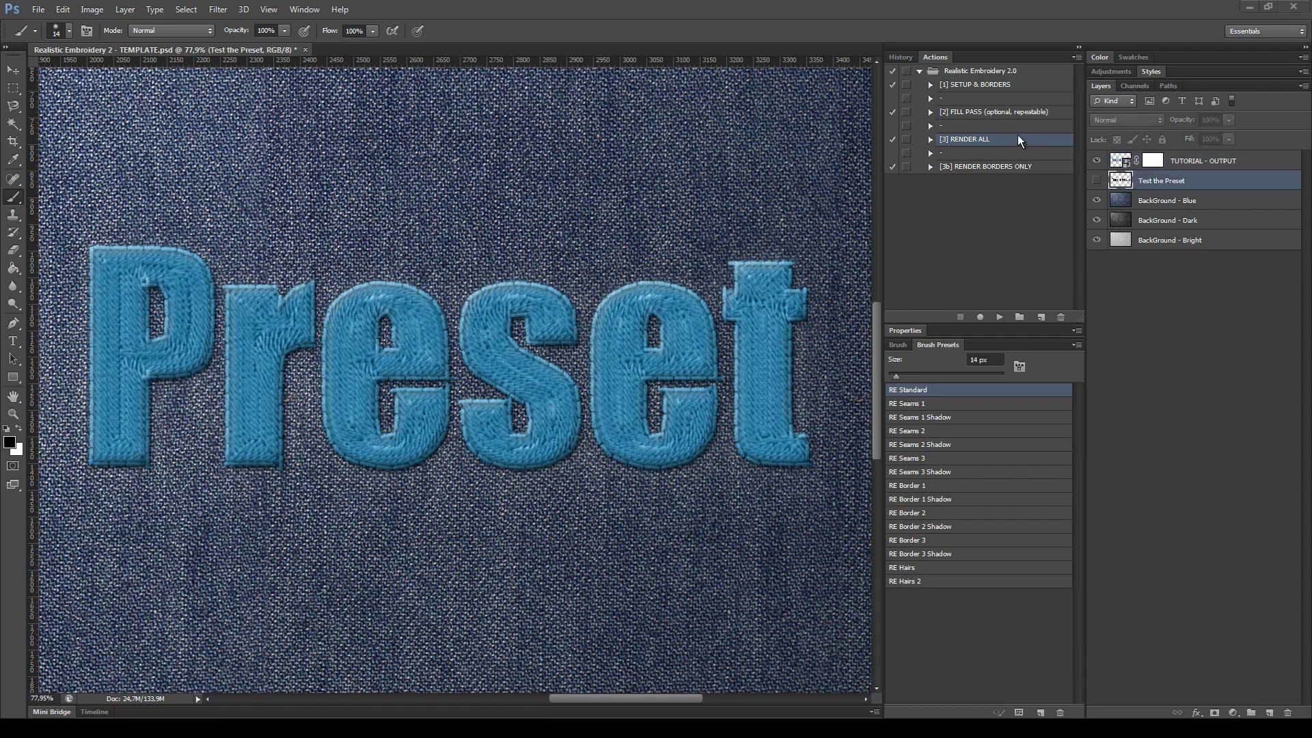
pyautogui.click(984, 168)
pyautogui.click(1268, 164)
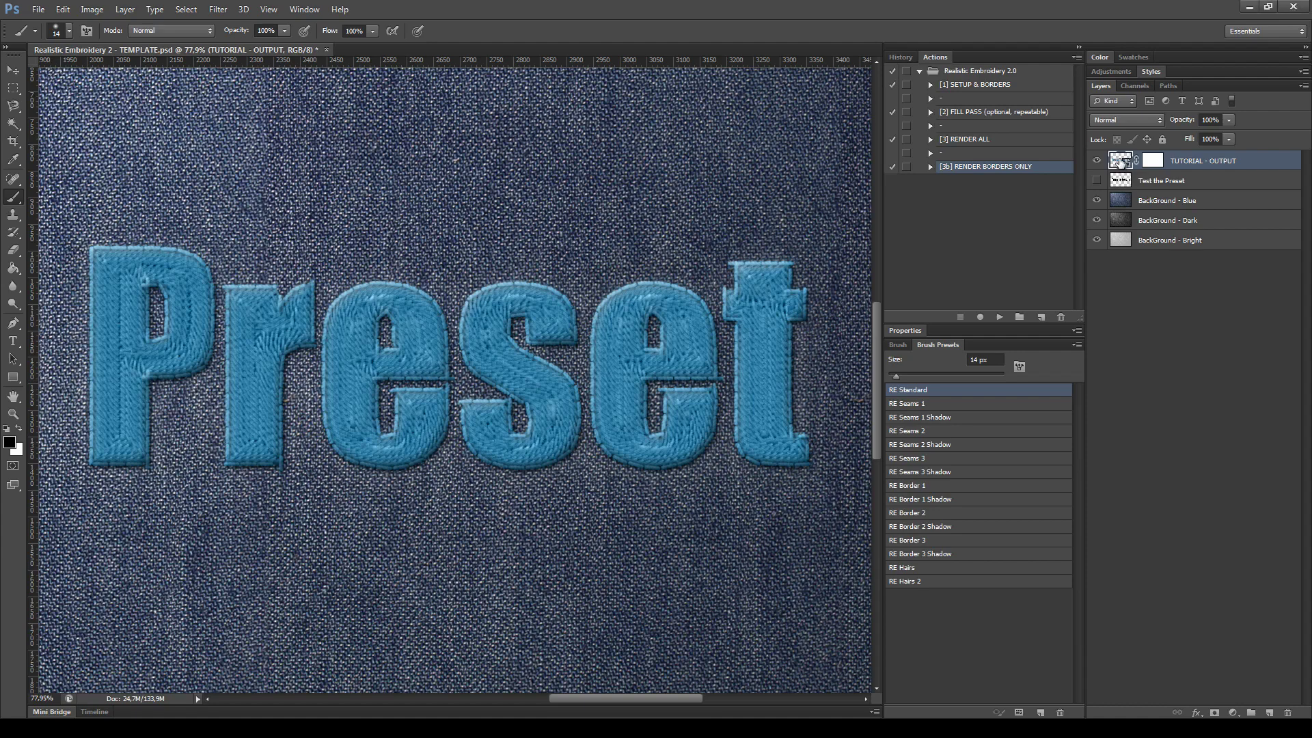
pyautogui.doubleClick(1120, 161)
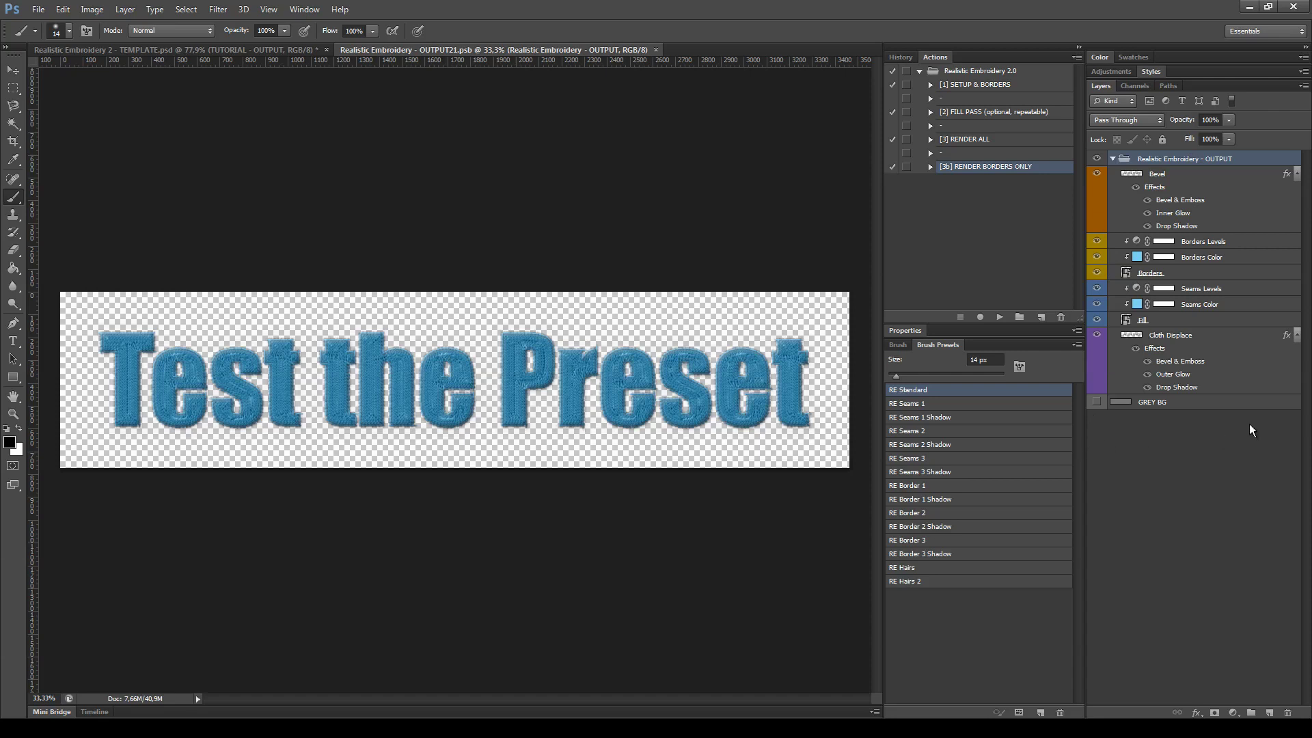
# - Collapse the effects lists of the Bevel and Cloth Displace layers and deselect all layers
pyautogui.click(1292, 175)
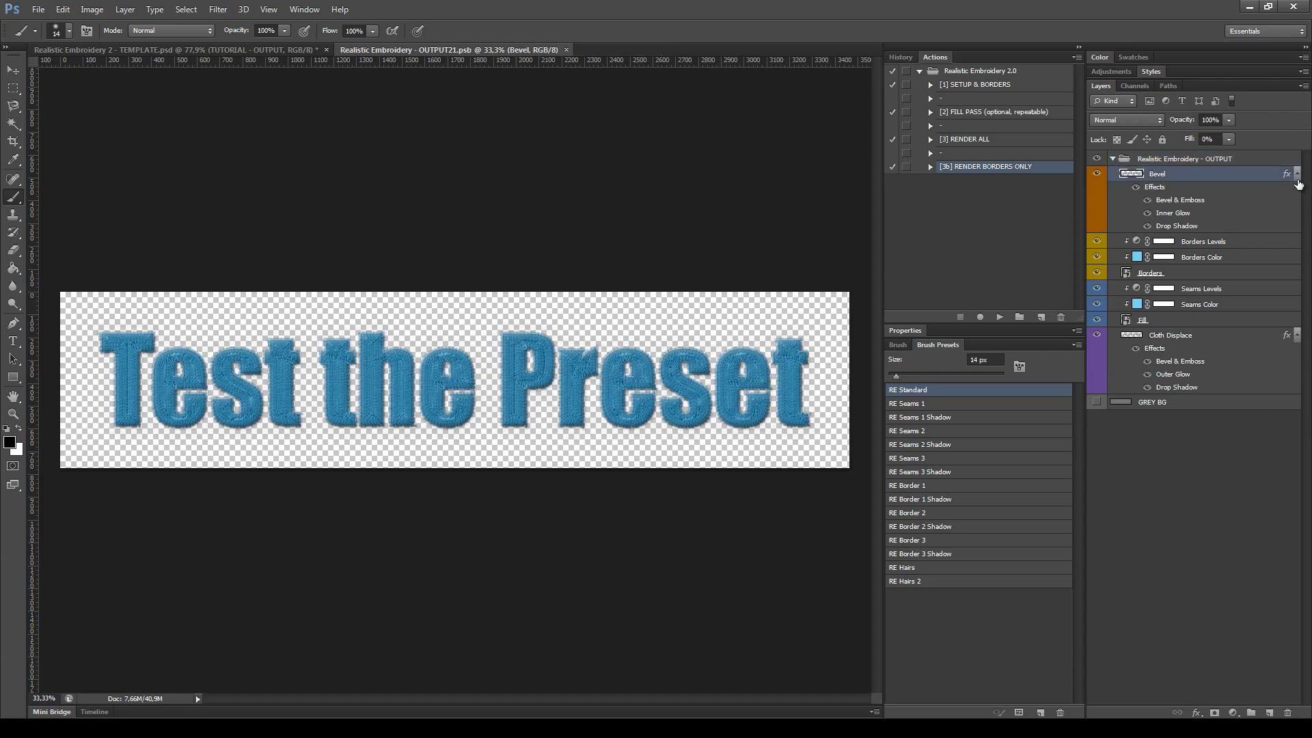
pyautogui.click(1297, 173)
pyautogui.click(1298, 283)
pyautogui.click(1220, 388)
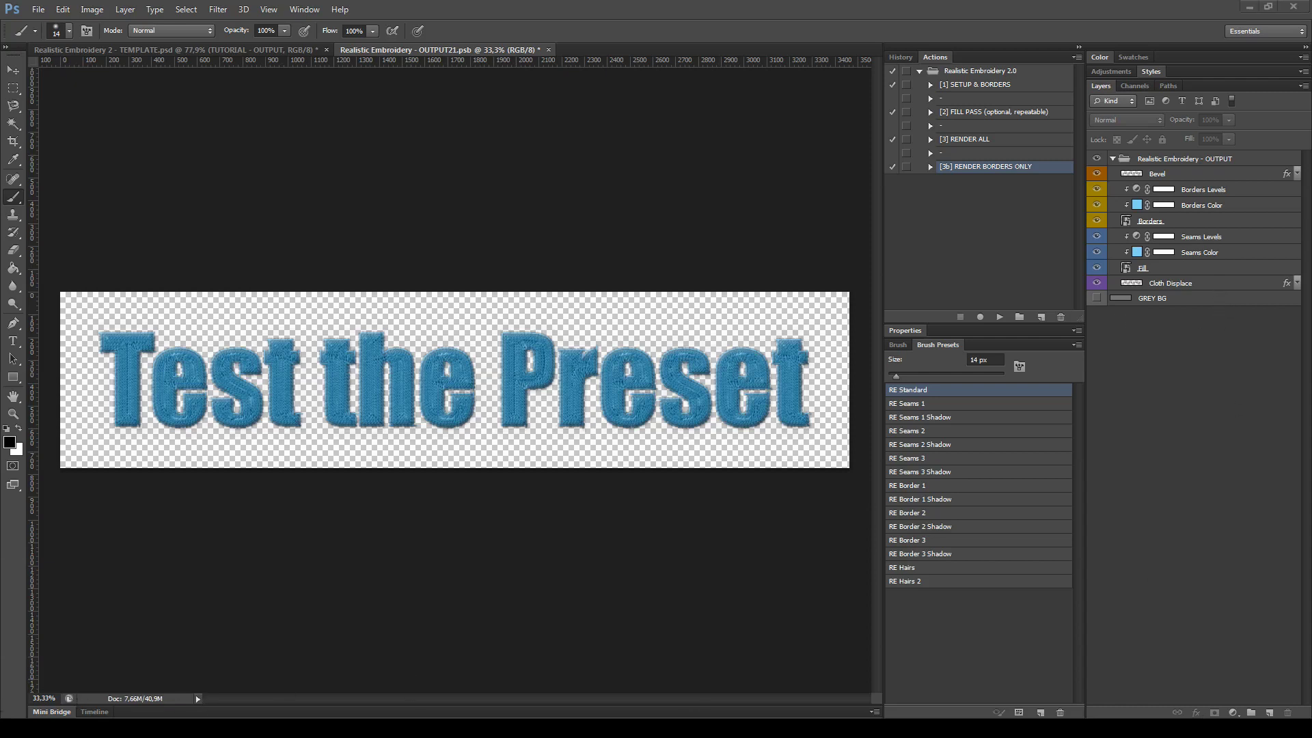
# - Make the GREY BG layer visible behind the embroidered text
pyautogui.click(1191, 306)
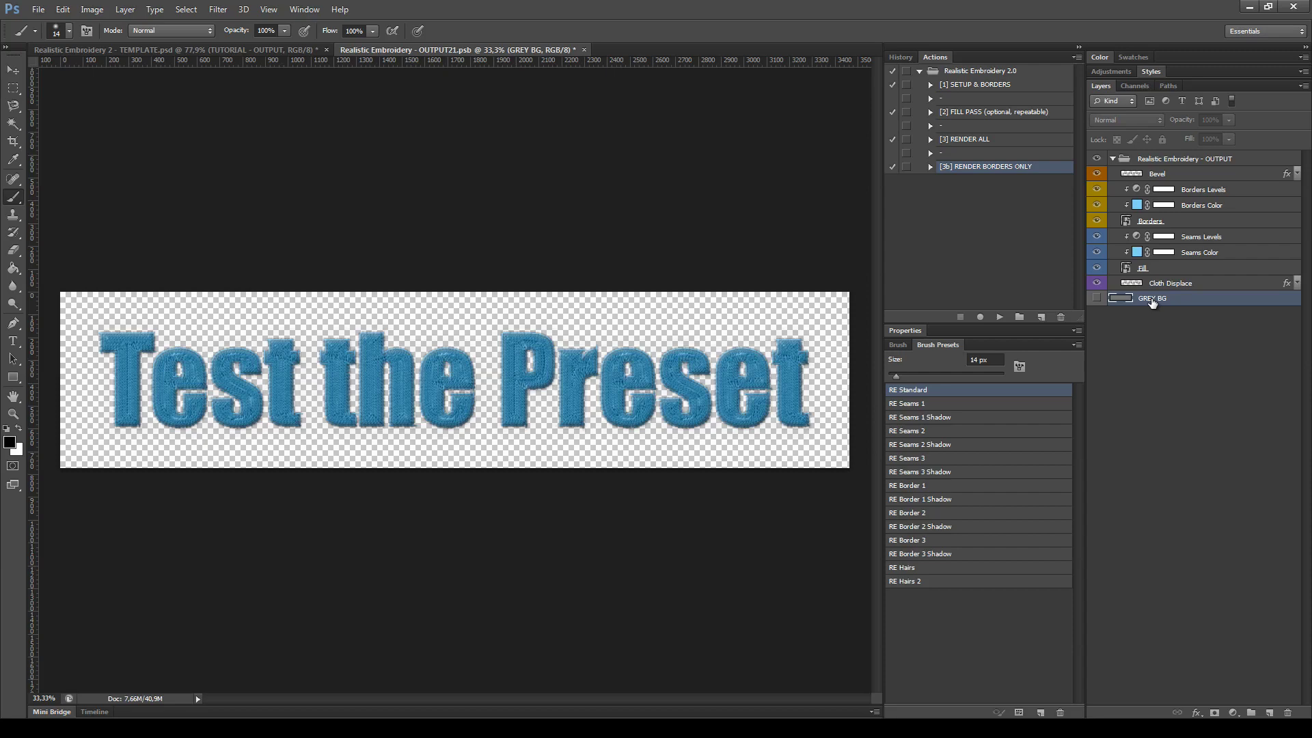
pyautogui.click(1097, 299)
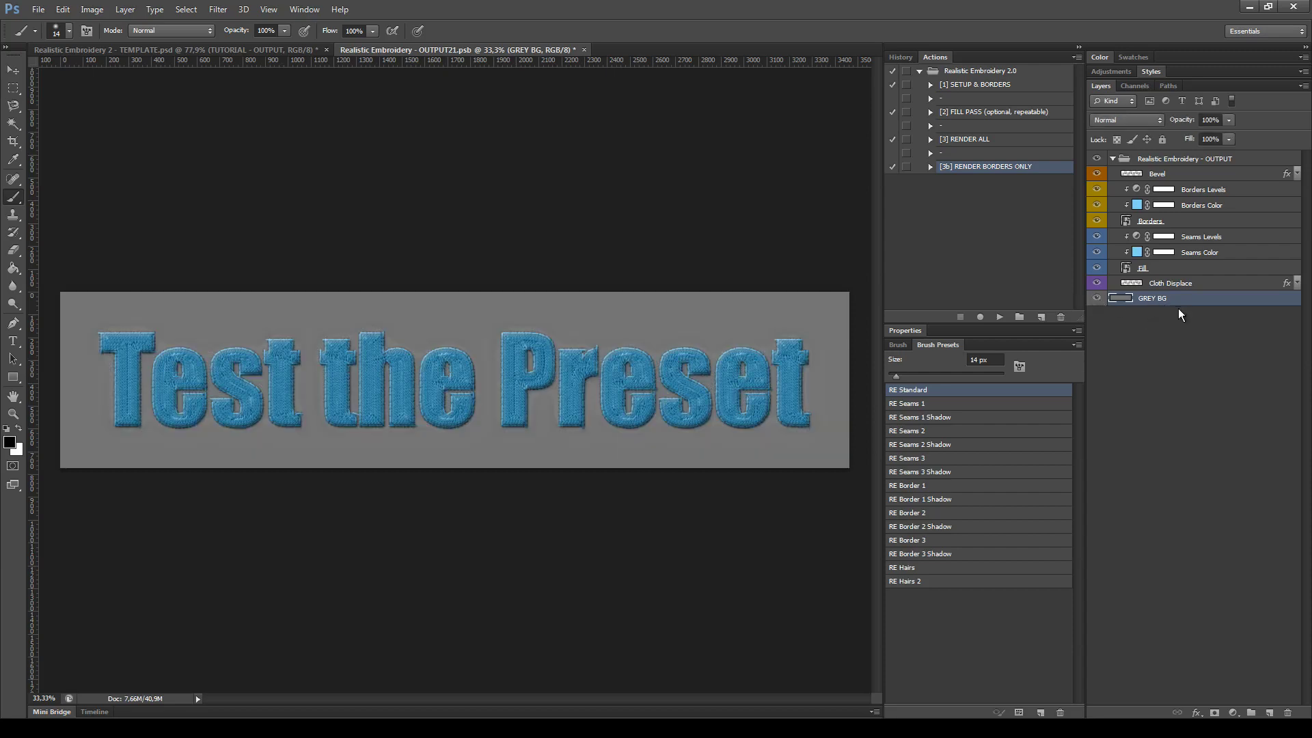
pyautogui.click(1097, 300)
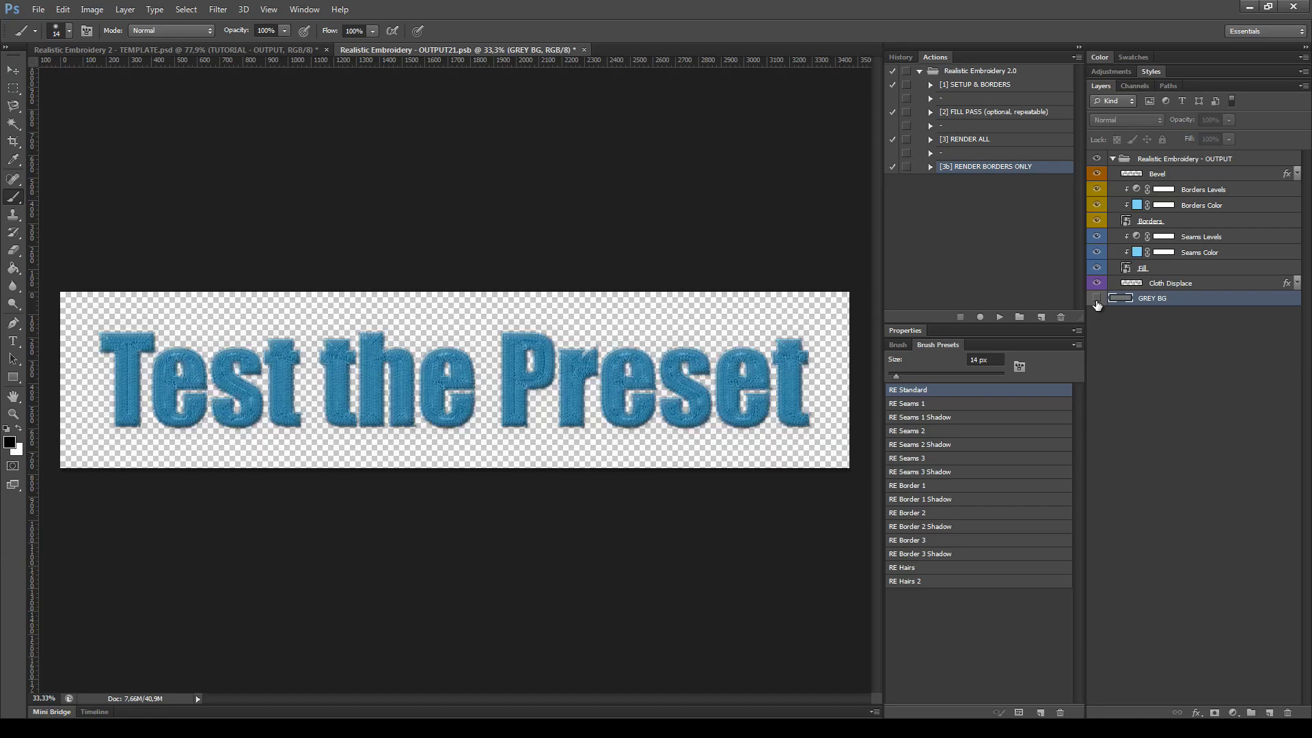
pyautogui.click(1097, 300)
# - Raise the Cloth Displace layer's opacity to 100%
pyautogui.press('v')
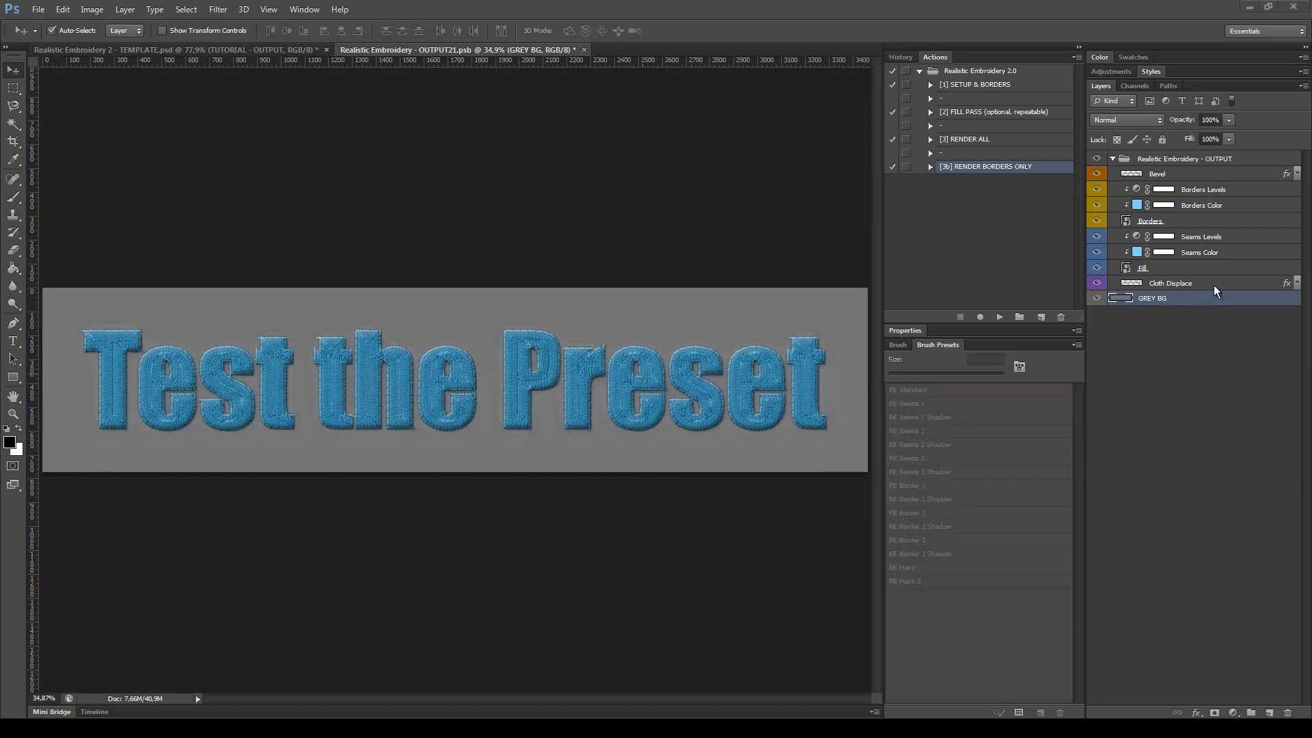
pyautogui.click(1214, 286)
pyautogui.scroll(5, 738, 465)
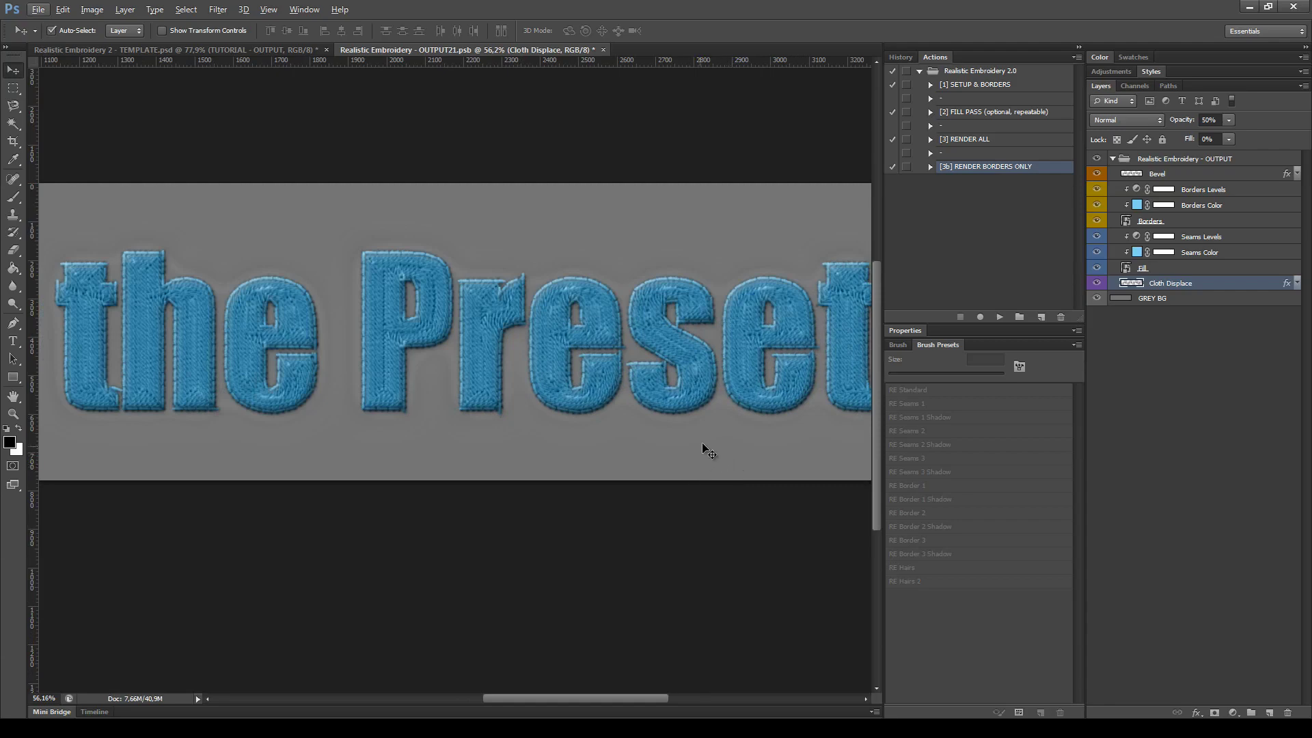
pyautogui.hscroll(3, 702, 448)
pyautogui.scroll(2, 580, 463)
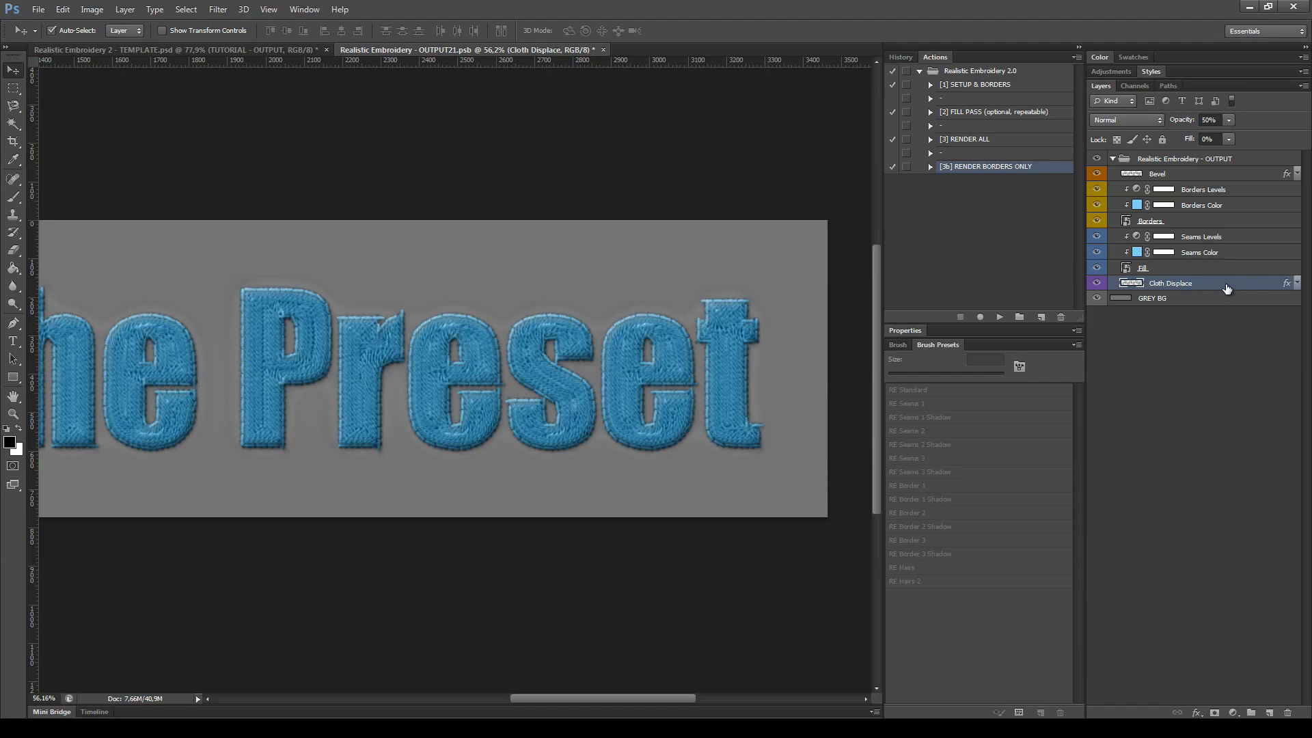
pyautogui.moveTo(1230, 137); pyautogui.dragTo(1292, 140)
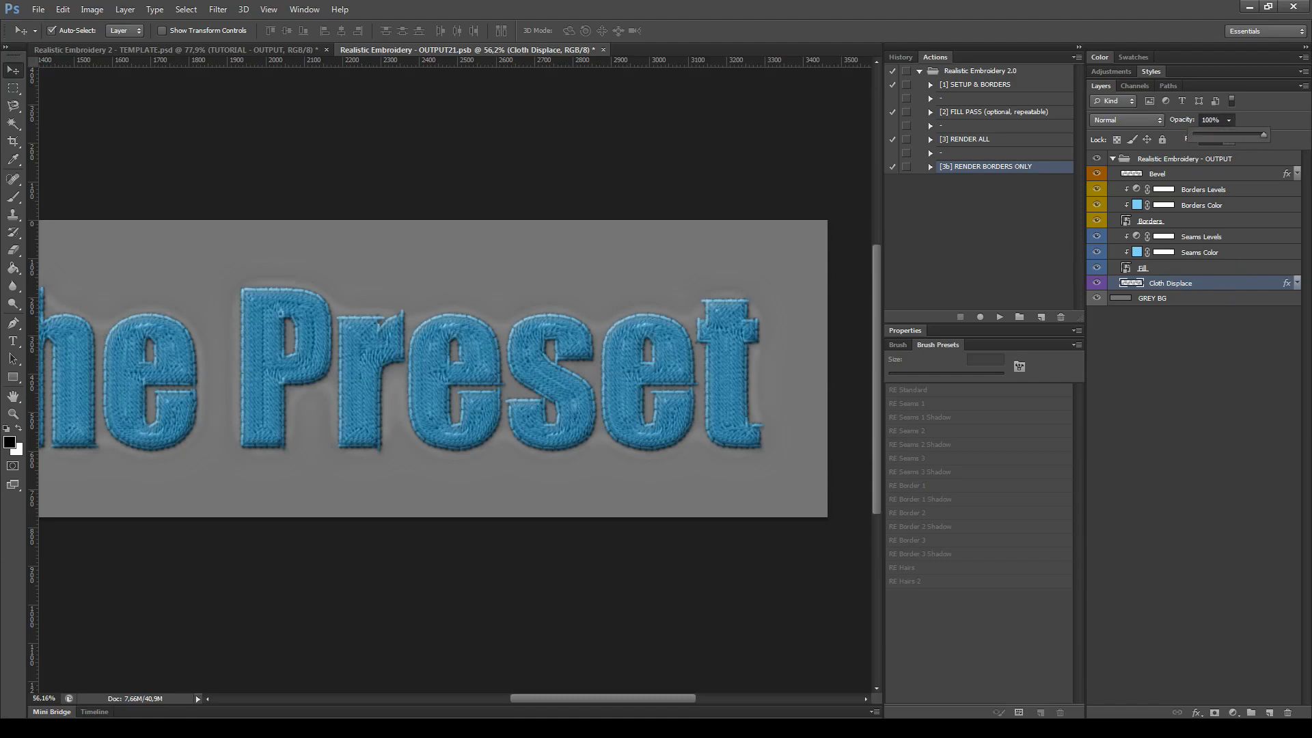
# - Compare the fabric with the Cloth Displace layer hidden and shown, and set the layer's opacity to 50%
pyautogui.click(1097, 285)
pyautogui.click(1097, 284)
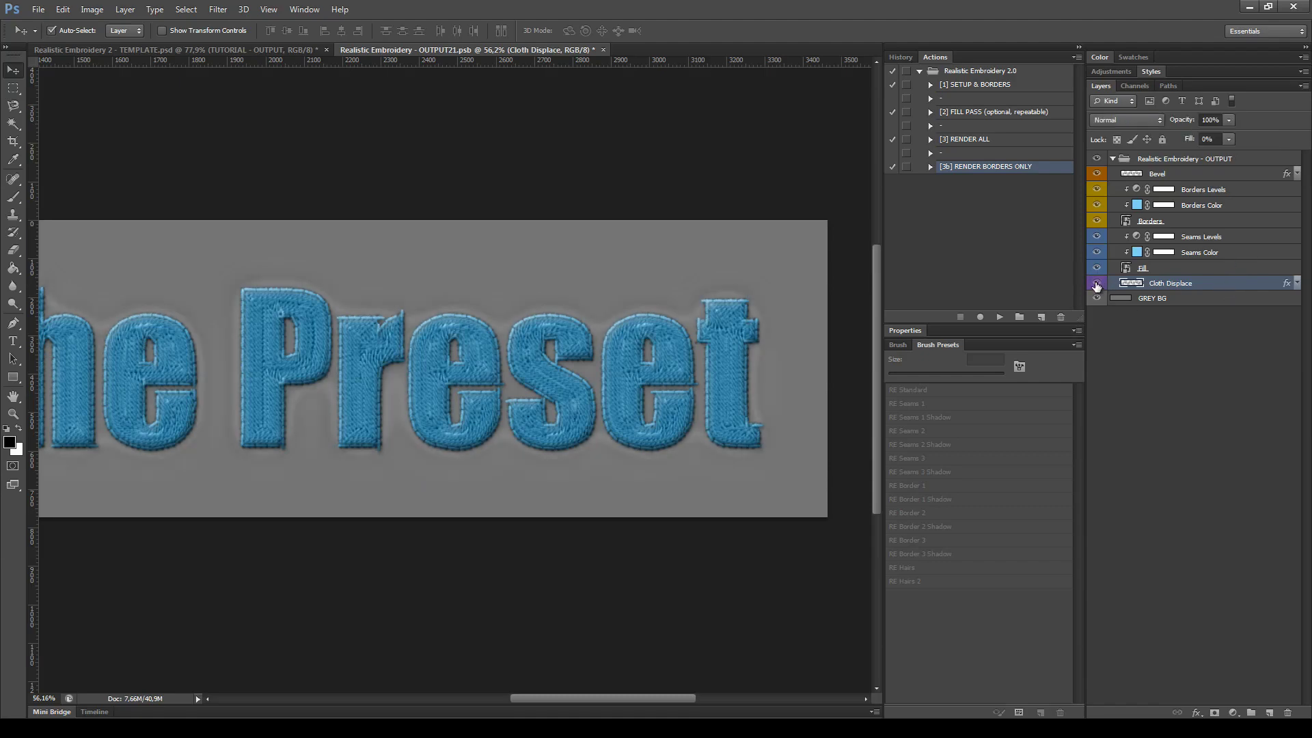
pyautogui.click(1097, 284)
pyautogui.click(1096, 285)
pyautogui.click(1221, 120)
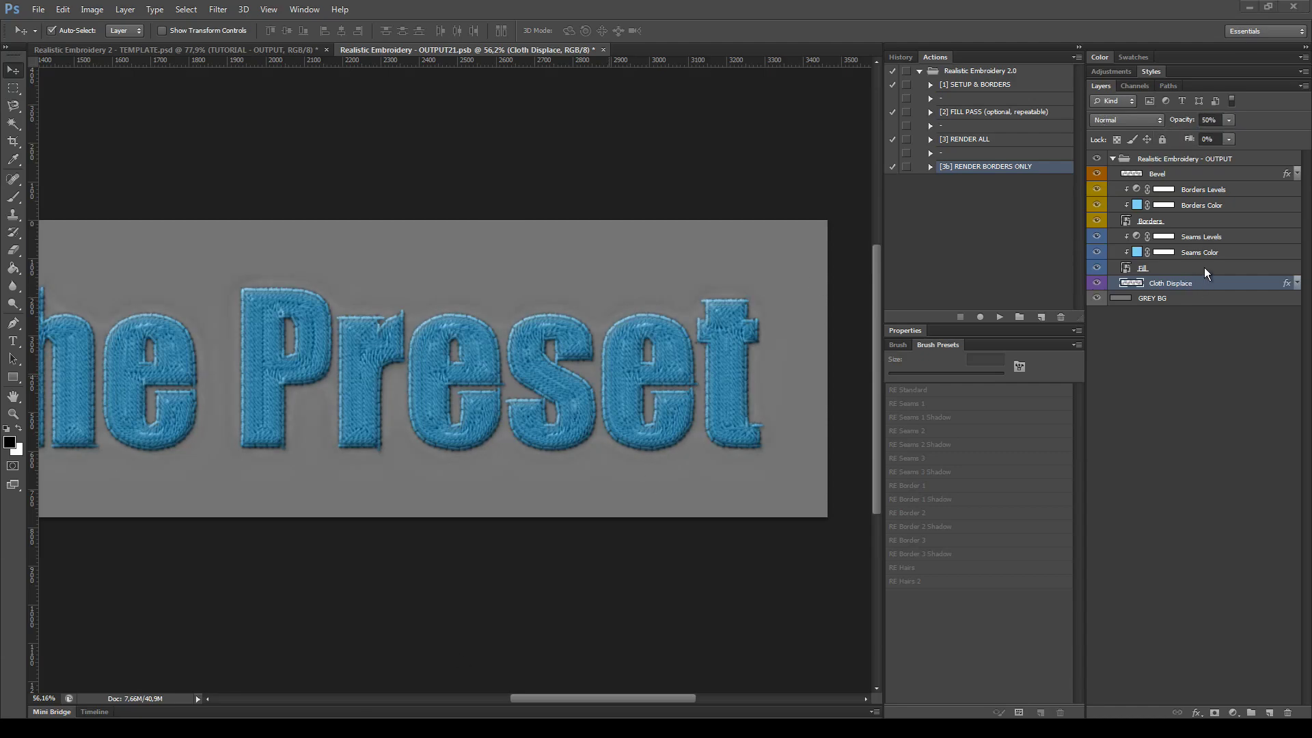
# - Try a green fill for the Seams Color layer with a hue of 130° (#7fff94)
pyautogui.click(1211, 267)
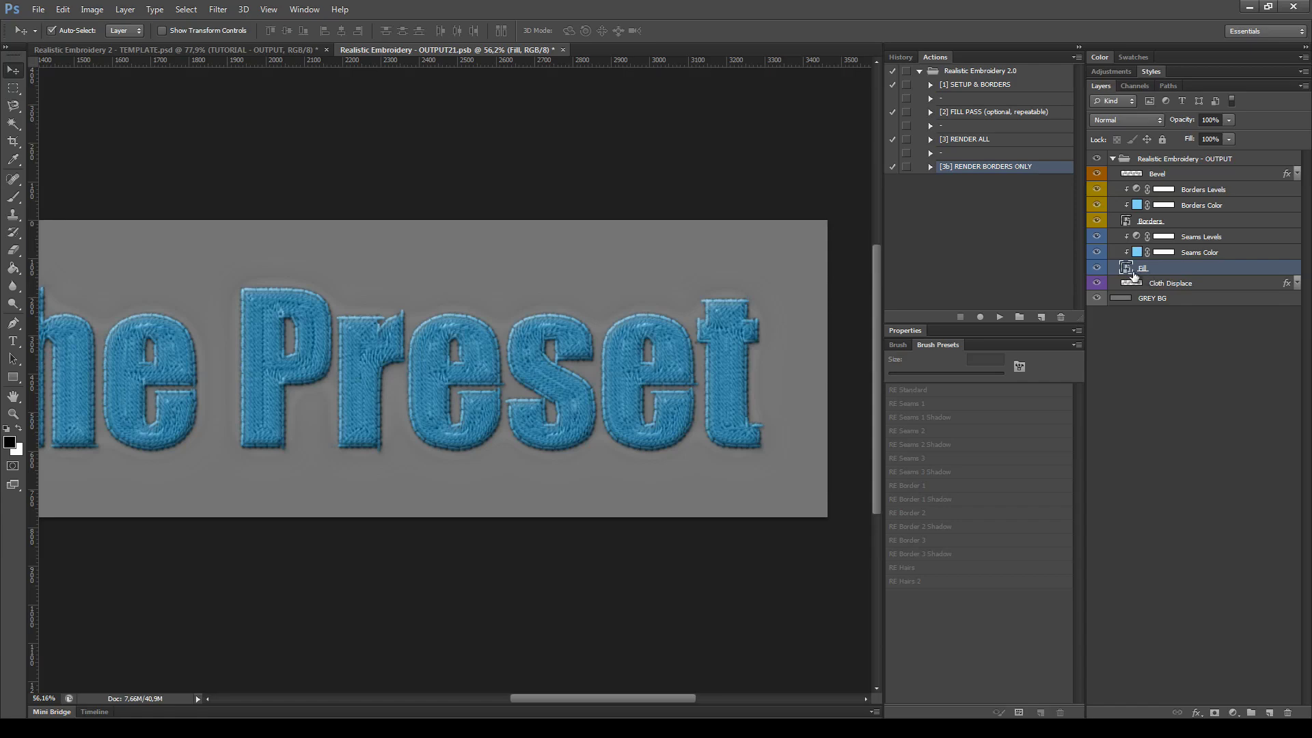
pyautogui.click(1224, 252)
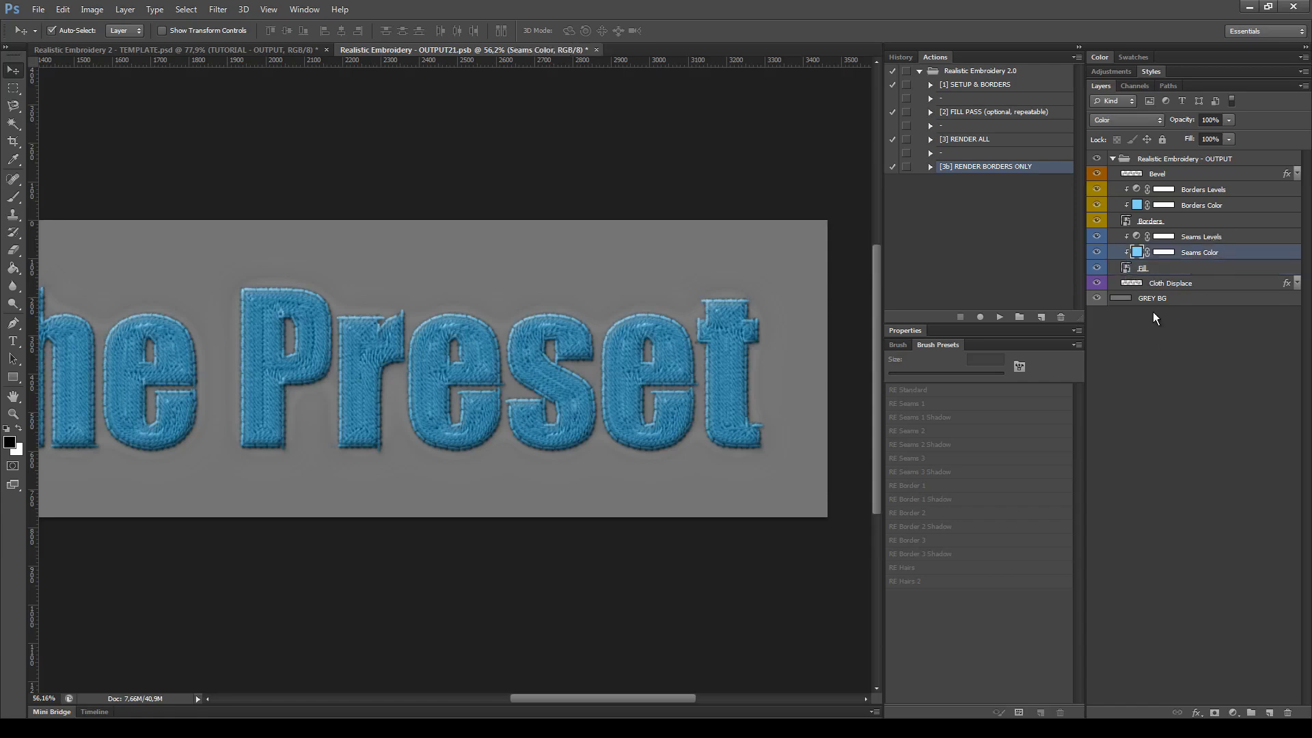
pyautogui.doubleClick(1138, 253)
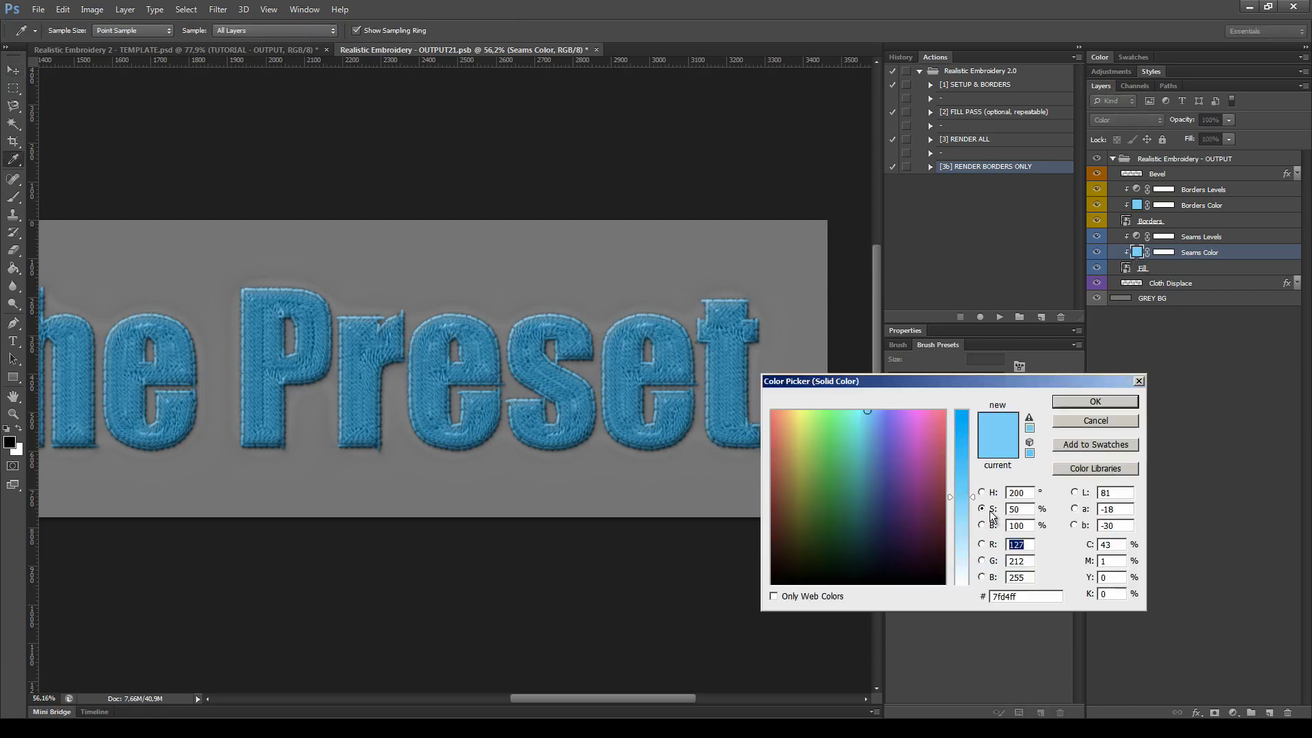
pyautogui.click(982, 492)
pyautogui.click(965, 499)
pyautogui.moveTo(965, 524)
pyautogui.mouseDown()
pyautogui.moveTo(970, 546)
pyautogui.moveTo(971, 487)
pyautogui.moveTo(966, 522)
pyautogui.mouseUp()
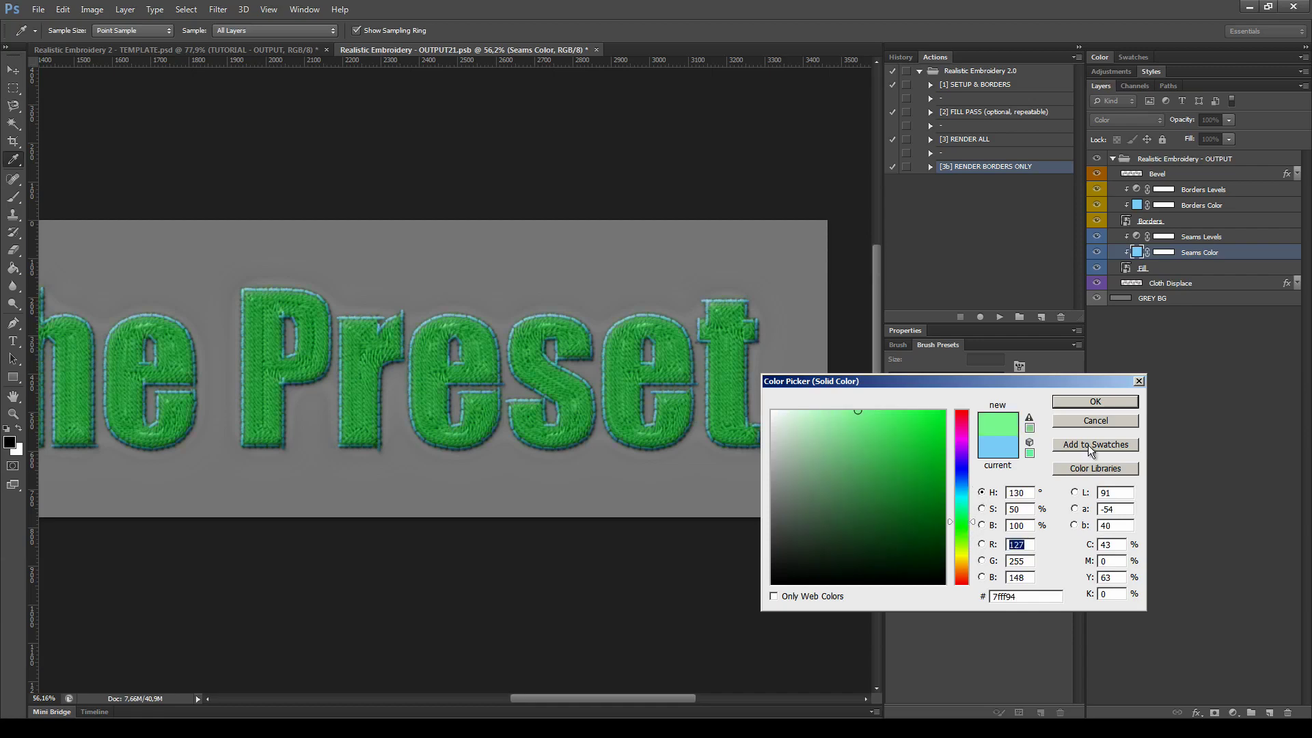
pyautogui.click(1096, 401)
# - Try out the black and white input levels of the Seams Levels adjustment
pyautogui.click(1135, 237)
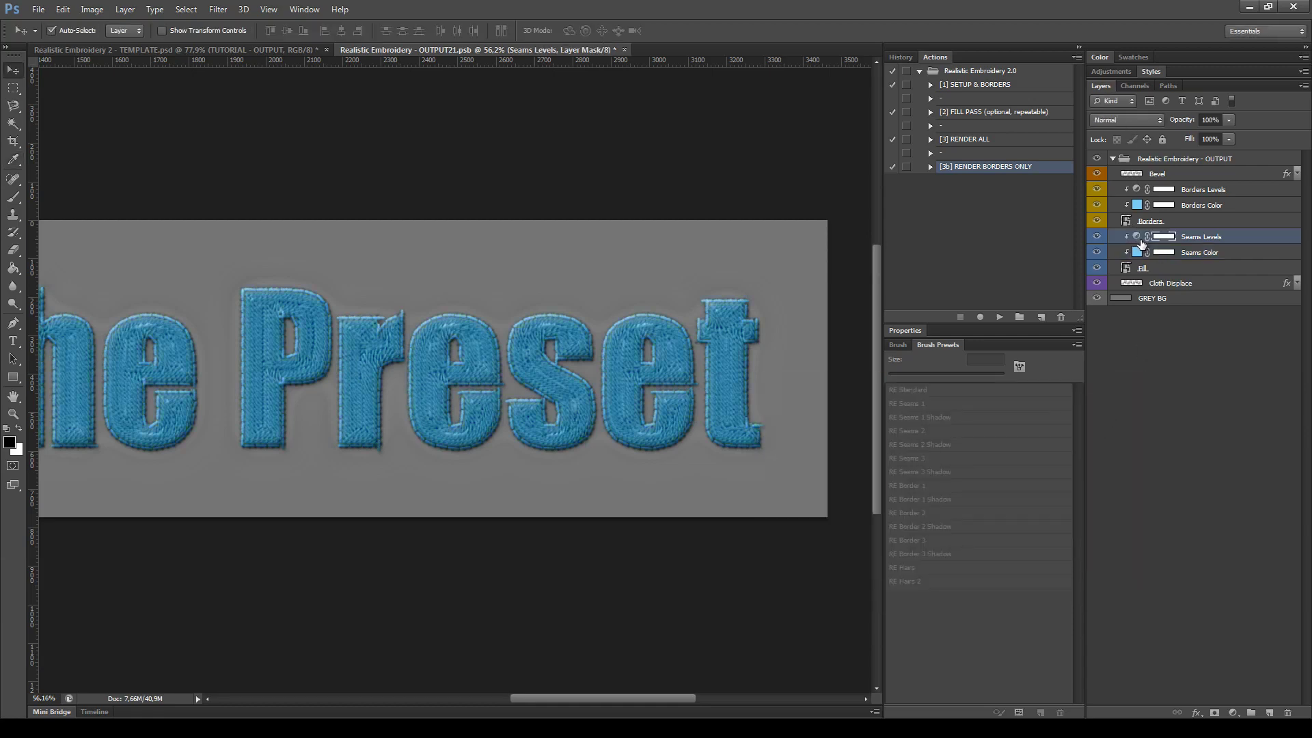
pyautogui.moveTo(910, 470)
pyautogui.mouseDown()
pyautogui.moveTo(968, 470)
pyautogui.moveTo(912, 470)
pyautogui.mouseUp()
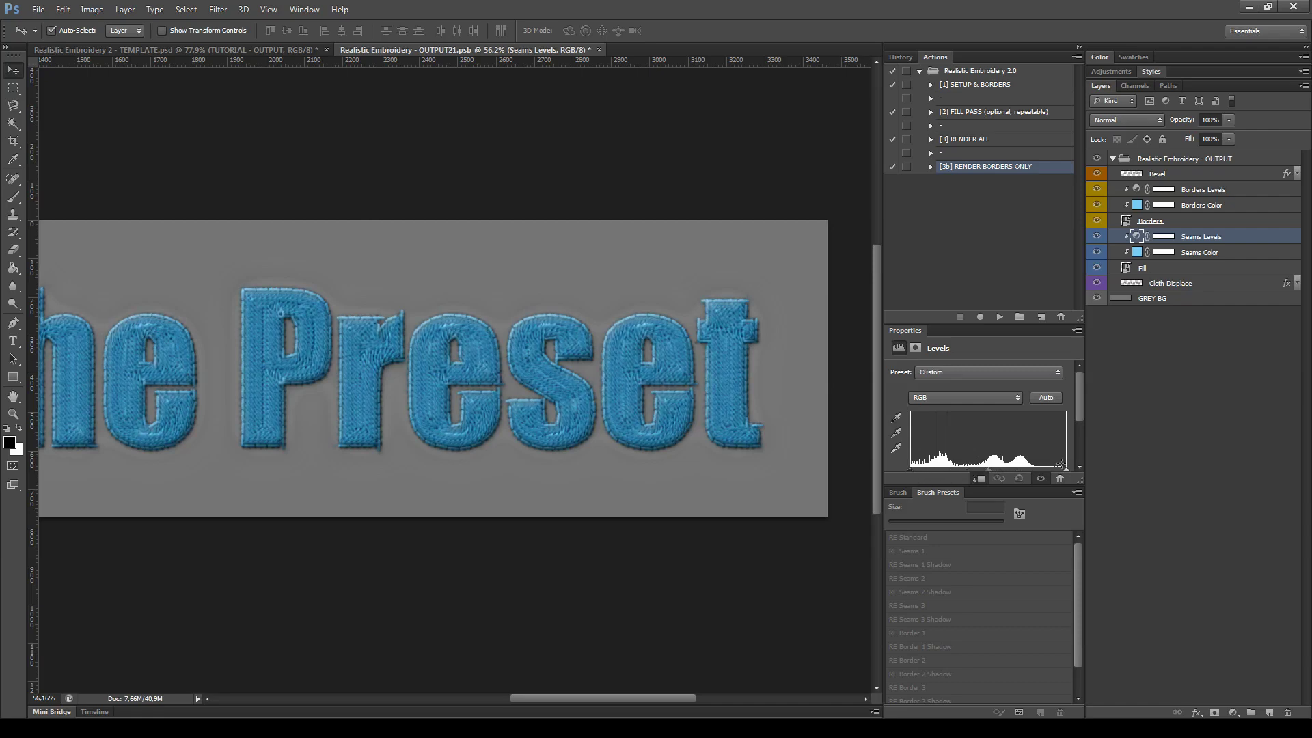
pyautogui.moveTo(1066, 469)
pyautogui.mouseDown()
pyautogui.moveTo(991, 470)
pyautogui.moveTo(1066, 470)
pyautogui.mouseUp()
pyautogui.doubleClick(912, 331)
# - Release the Seams Color and Seams Levels layers from their clipping mask on the Fill layer
pyautogui.click(1222, 265)
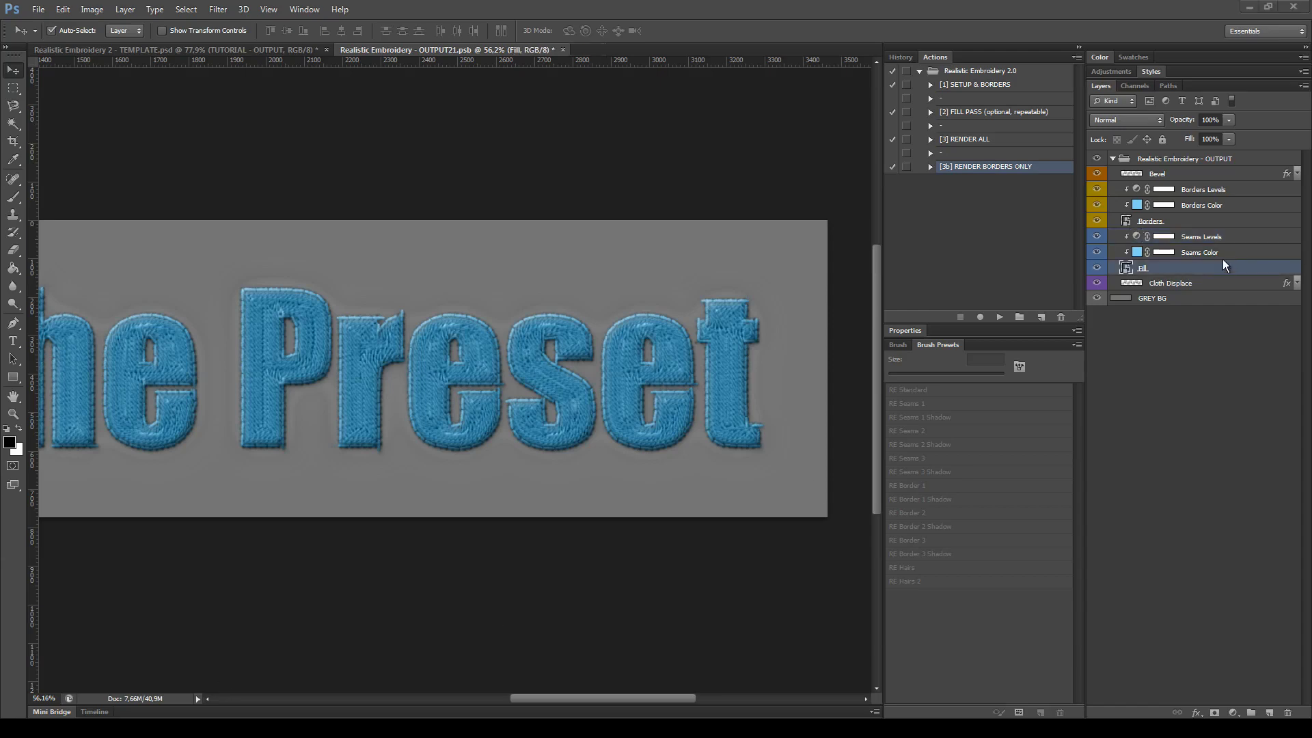
pyautogui.click(1224, 253)
pyautogui.keyDown('shift'); pyautogui.click(1224, 236); pyautogui.keyUp('shift')
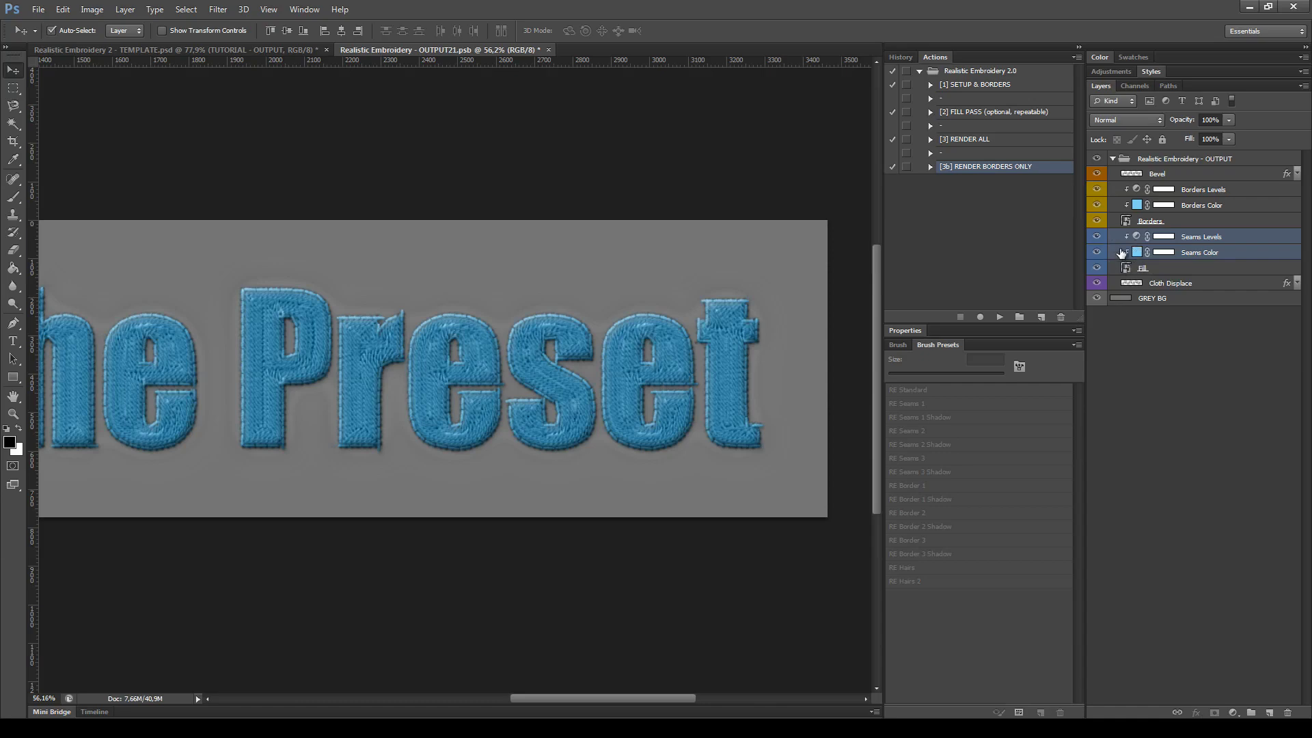
pyautogui.click(1237, 254)
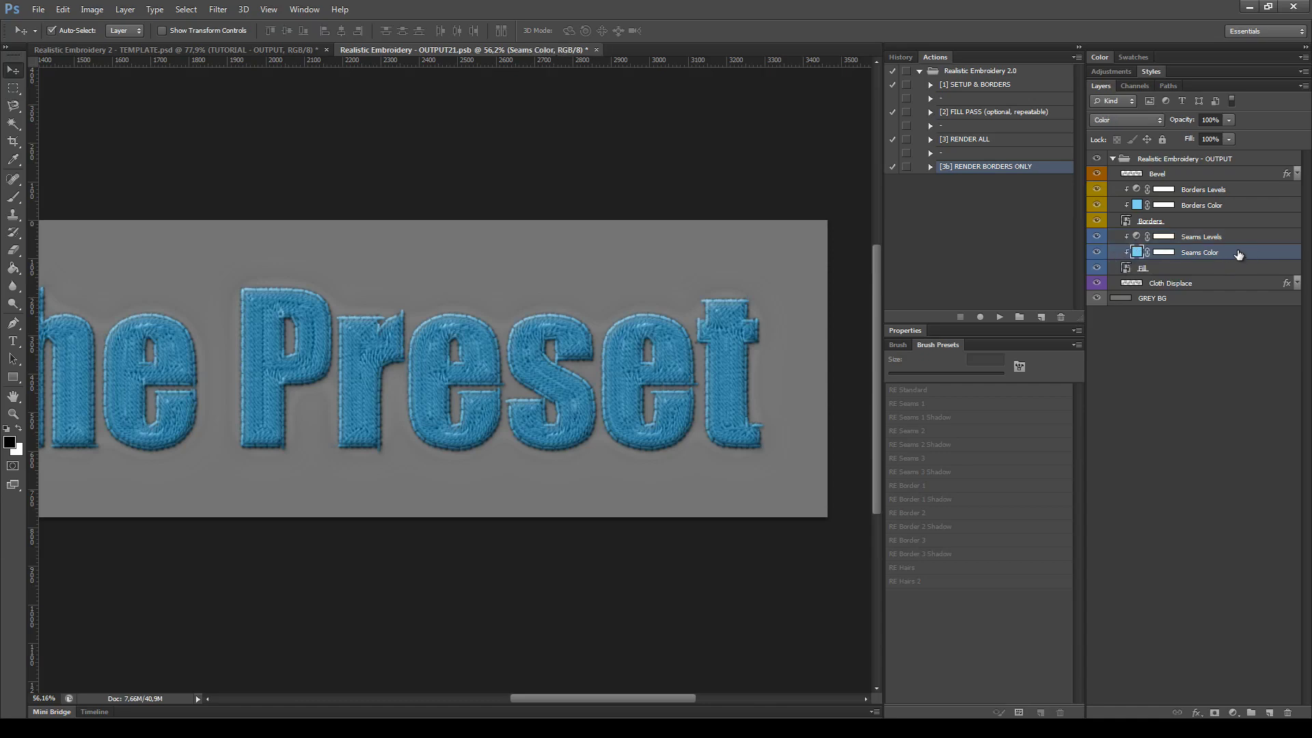
pyautogui.rightClick(1239, 254)
pyautogui.click(1264, 389)
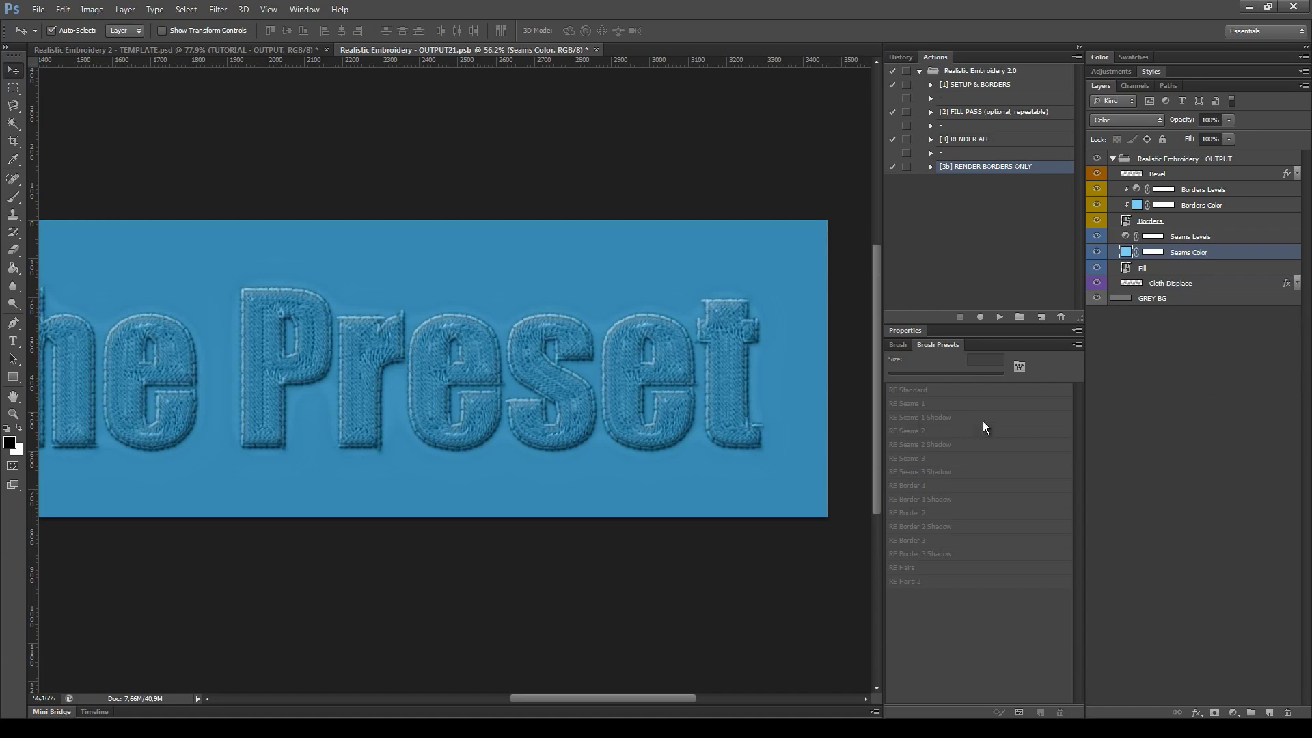
pyautogui.click(1216, 356)
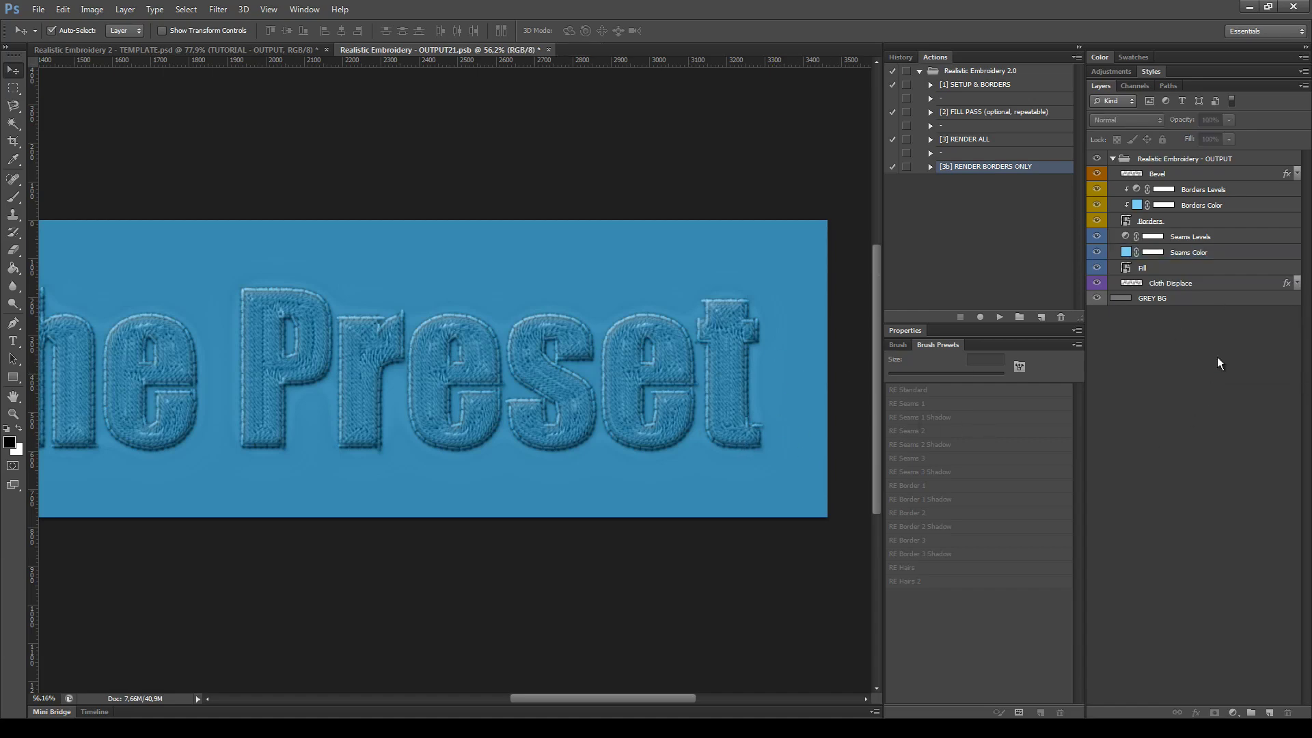
# - Clip the Seams Color and Seams Levels layers to the Fill layer
pyautogui.click(1237, 254)
pyautogui.rightClick(1249, 254)
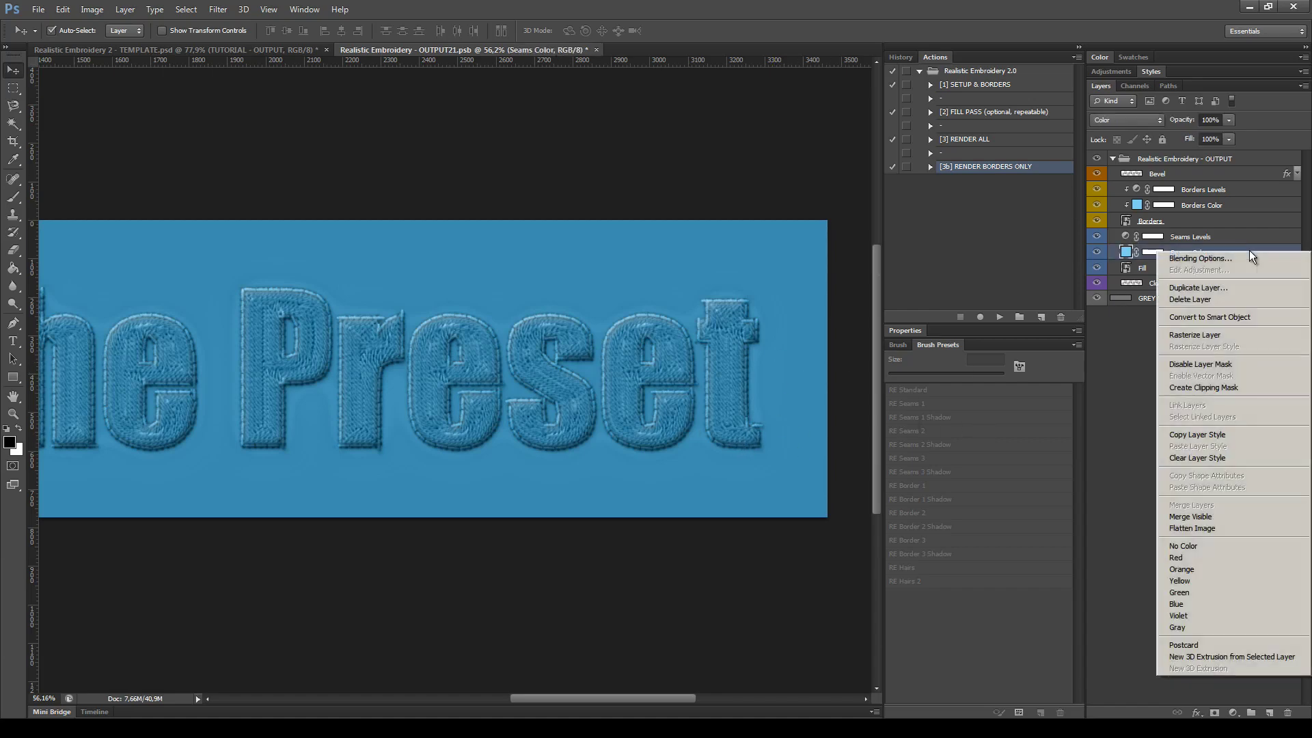
pyautogui.click(1189, 387)
pyautogui.click(1218, 237)
pyautogui.rightClick(1218, 236)
pyautogui.click(1222, 377)
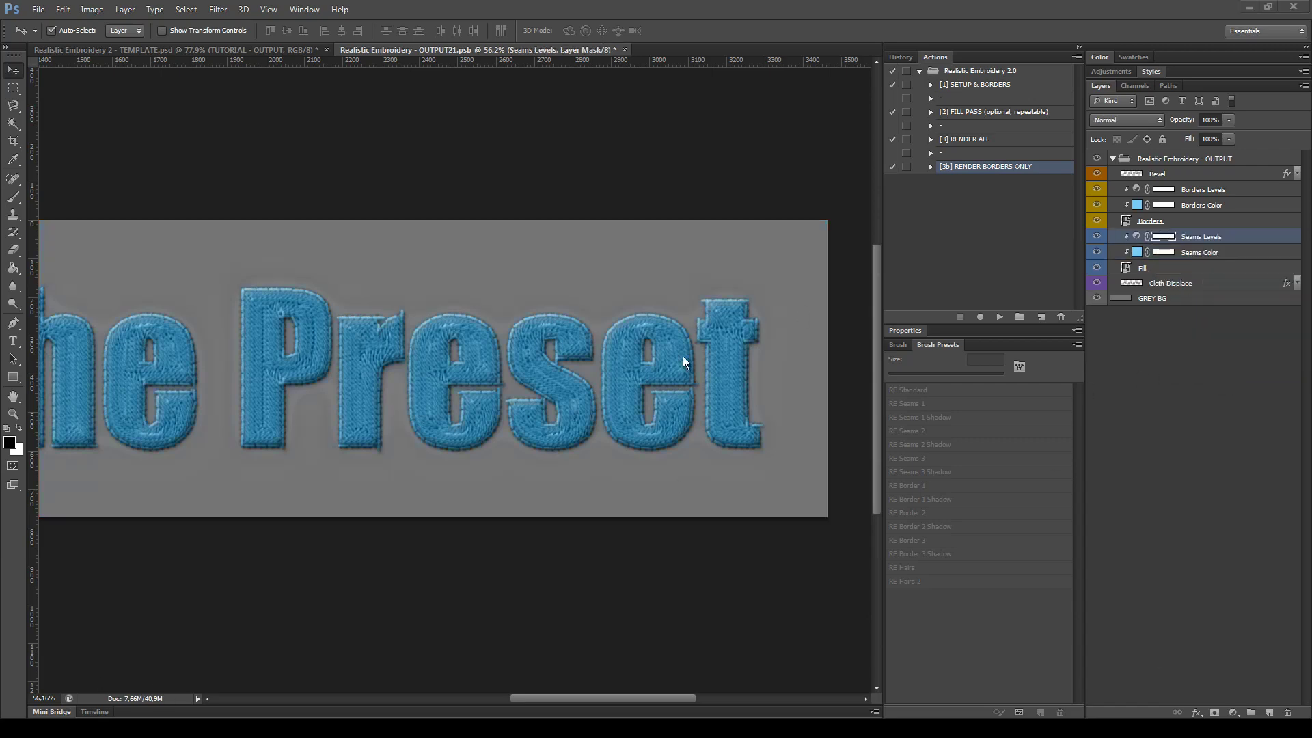
# - Hide the Seams Color layer and try Seams Levels with the white input at 134 and with a raised black input
pyautogui.click(1097, 253)
pyautogui.click(1215, 255)
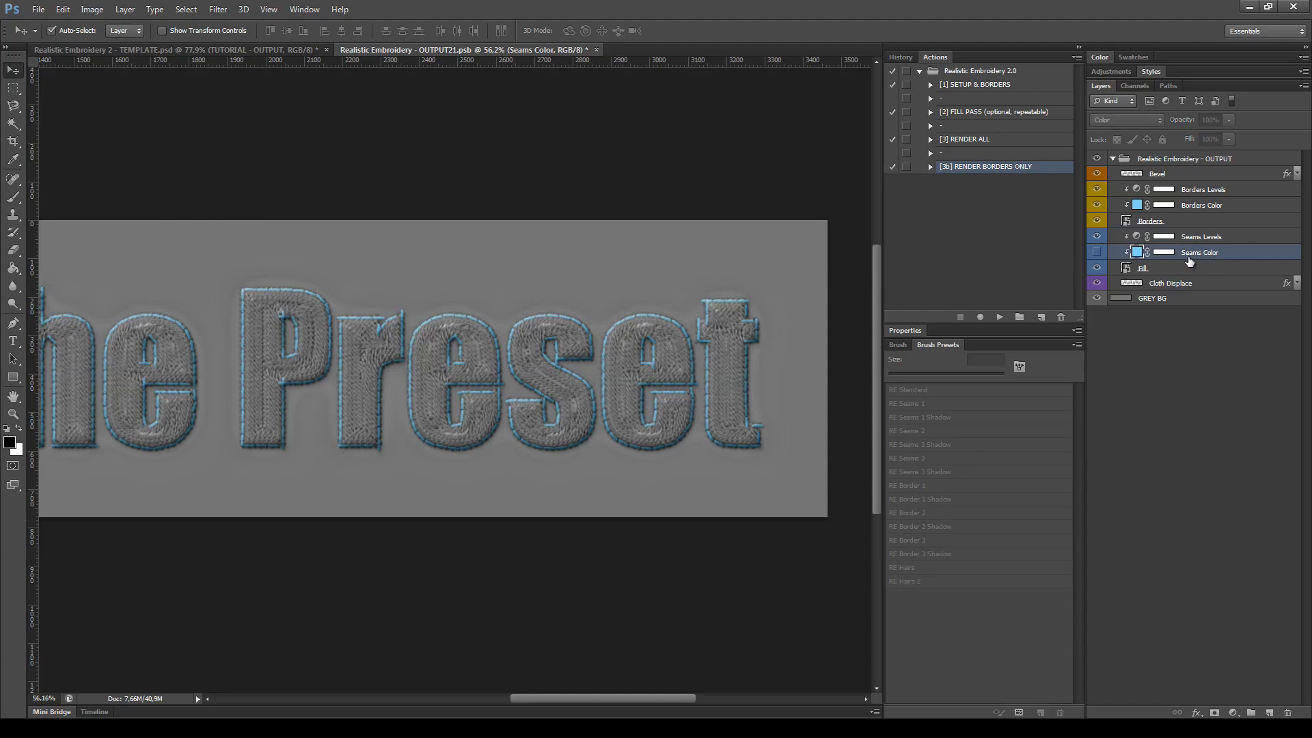
pyautogui.click(1137, 241)
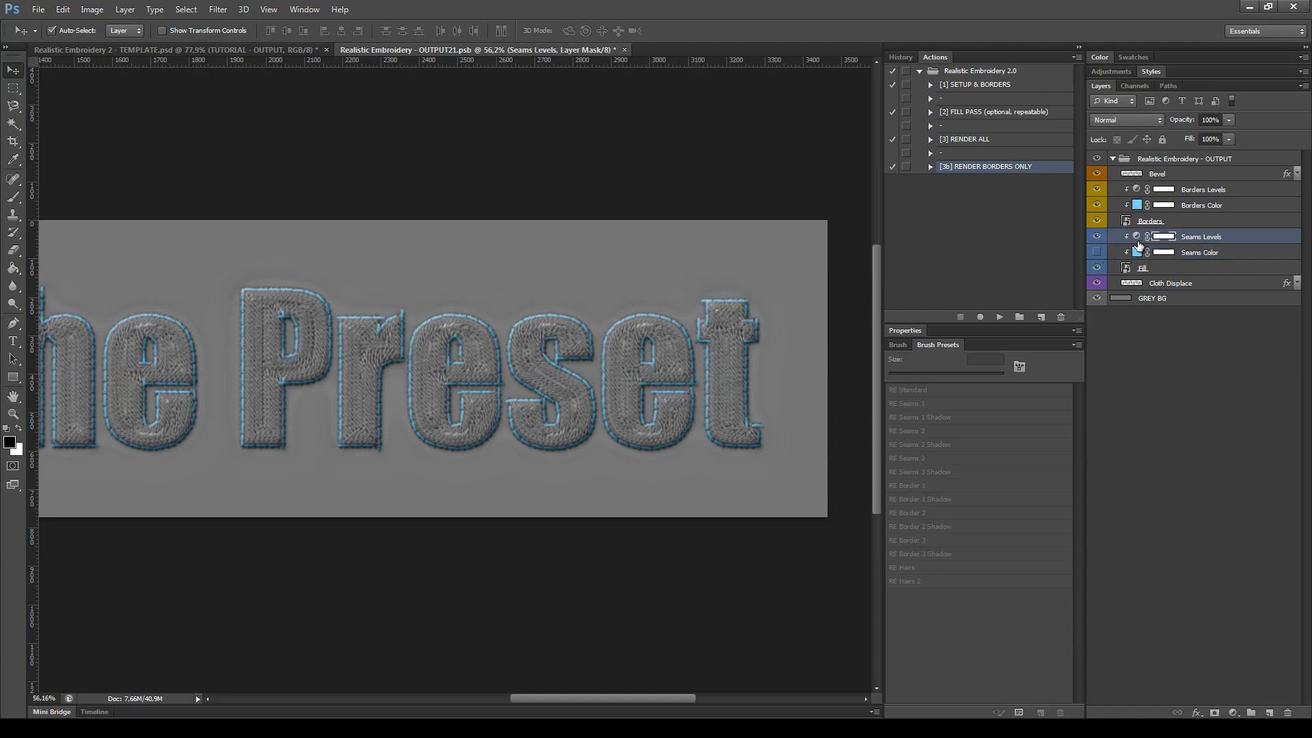
pyautogui.click(1139, 237)
pyautogui.doubleClick(939, 495)
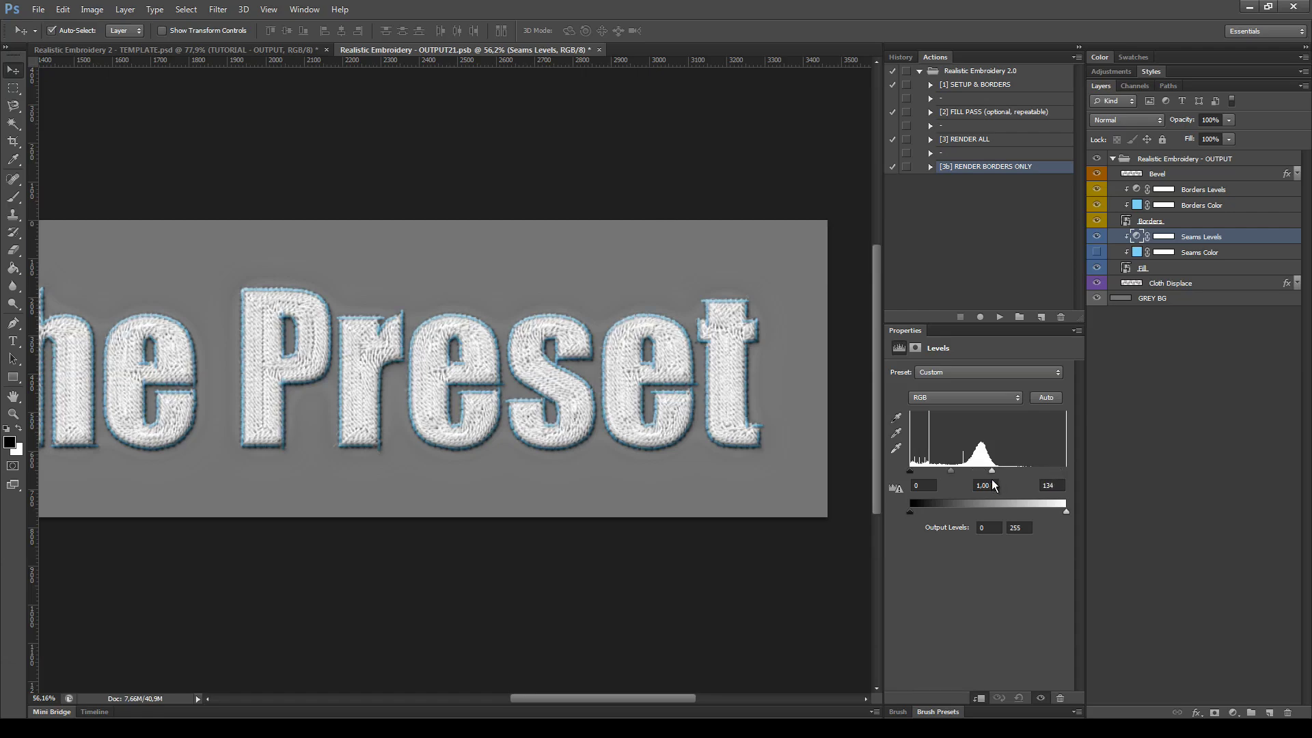
pyautogui.moveTo(1049, 486); pyautogui.dragTo(968, 479)
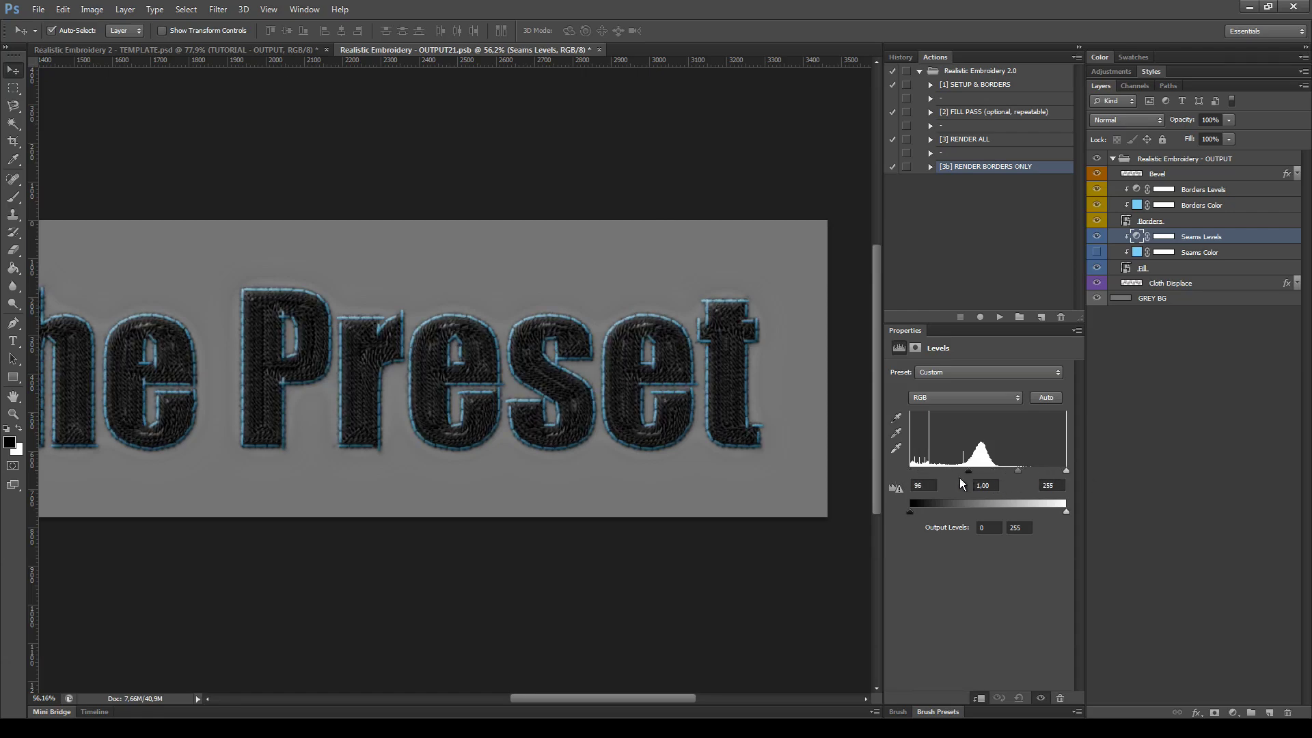
# - Restore the original Seams Levels values and show the Seams Color layer
pyautogui.click(1097, 252)
pyautogui.click(1098, 253)
pyautogui.click(1097, 252)
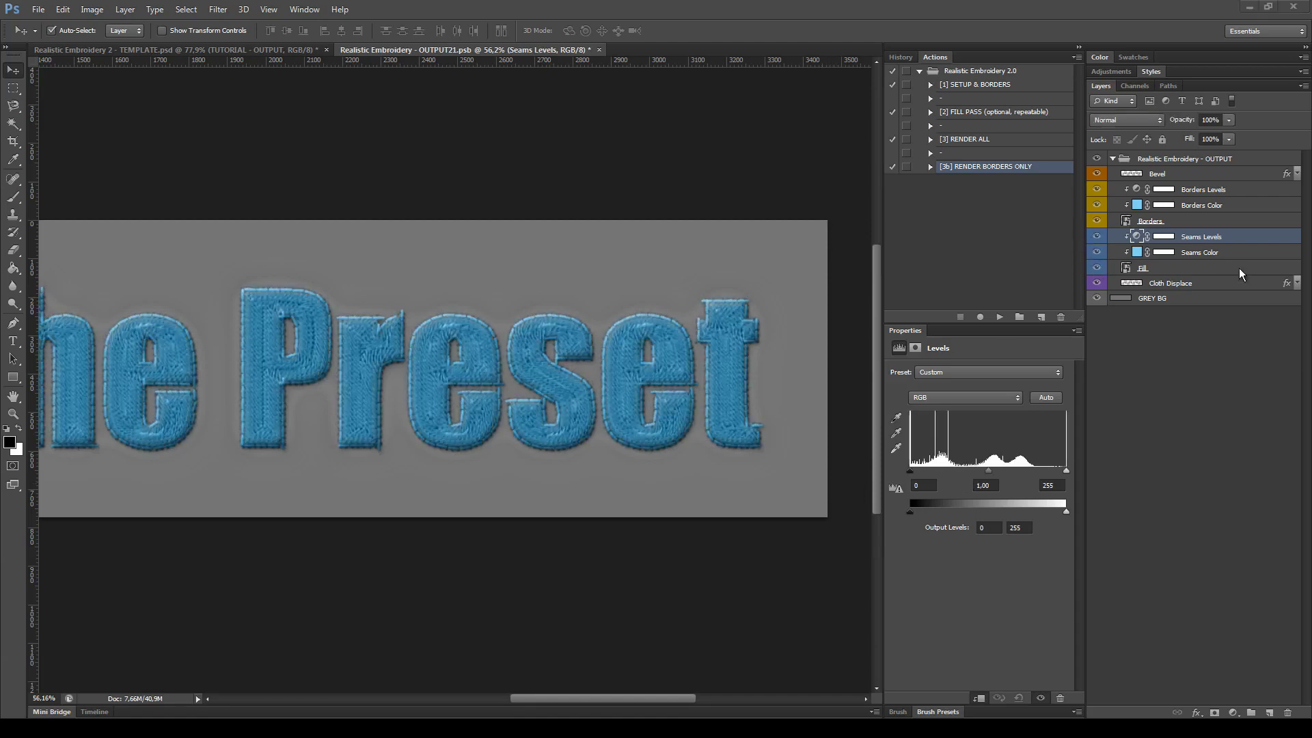
# - Open the contents of the Fill smart object and collapse the effects lists of the Hairs and Base Pattern layers
pyautogui.click(1192, 270)
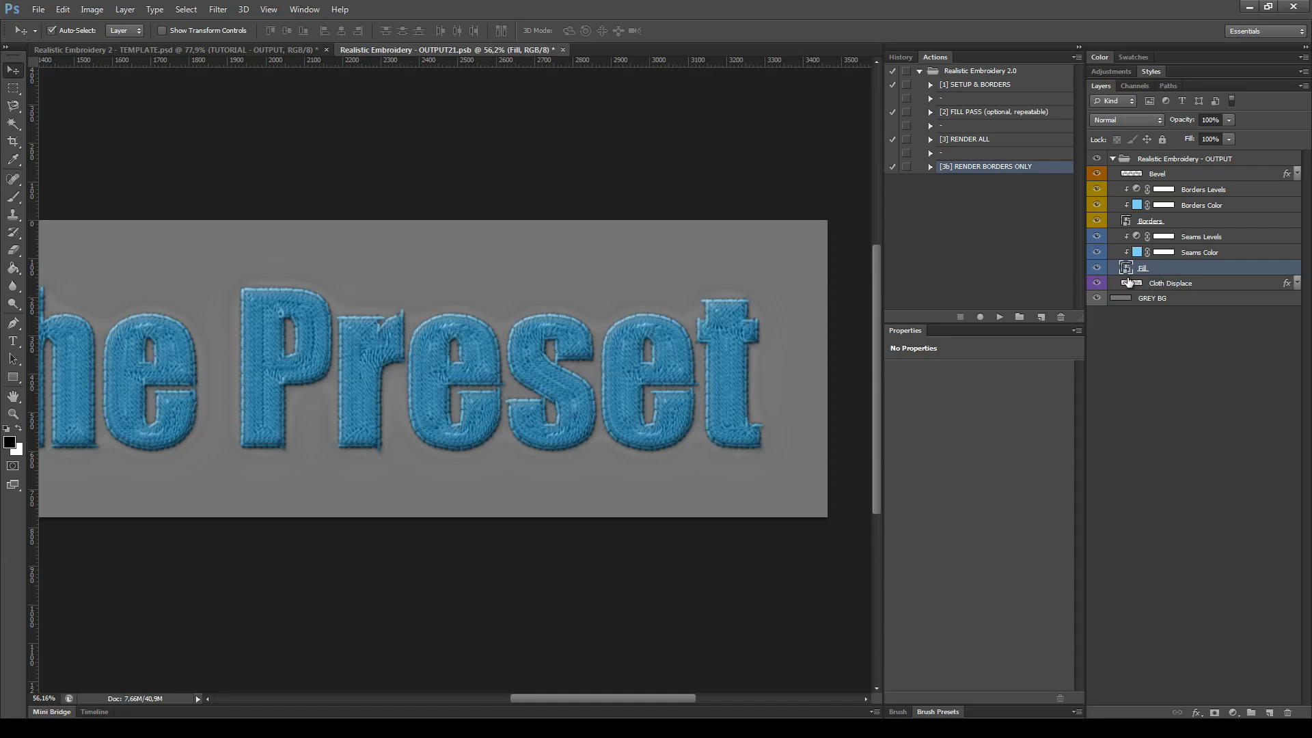
pyautogui.doubleClick(1127, 269)
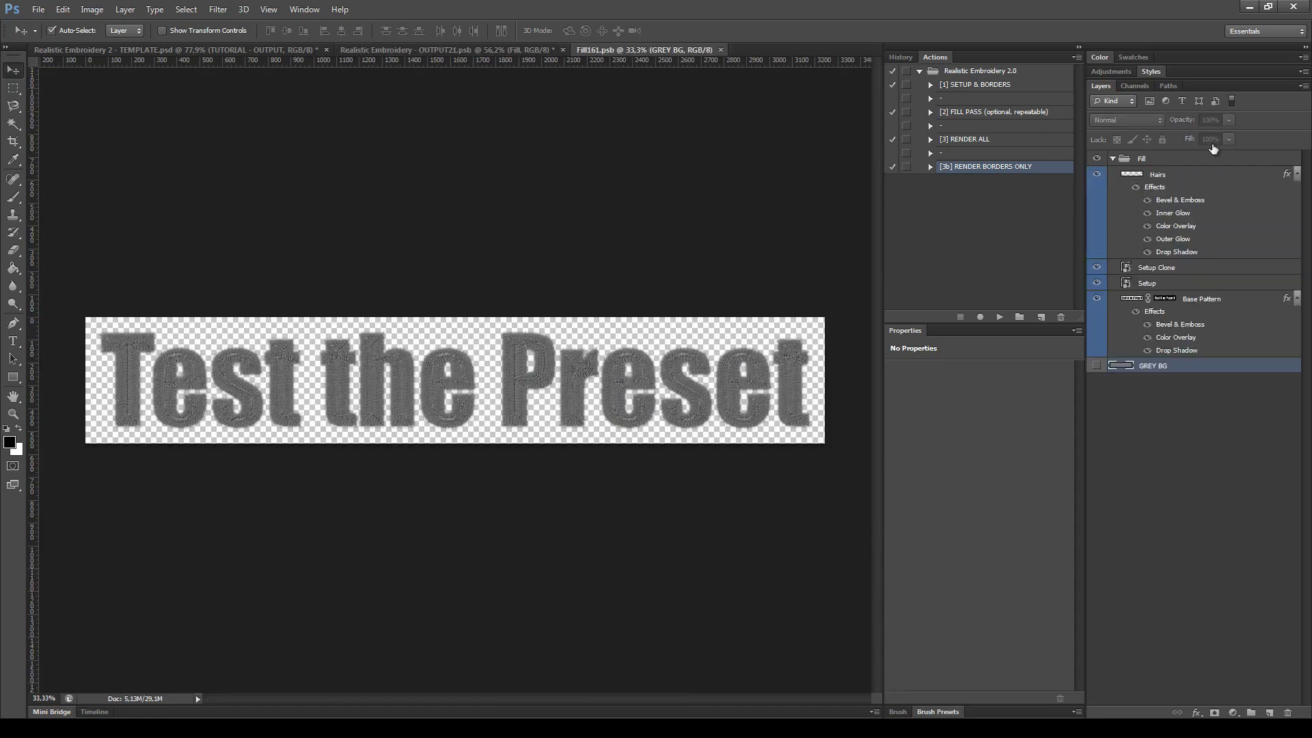
pyautogui.click(1297, 177)
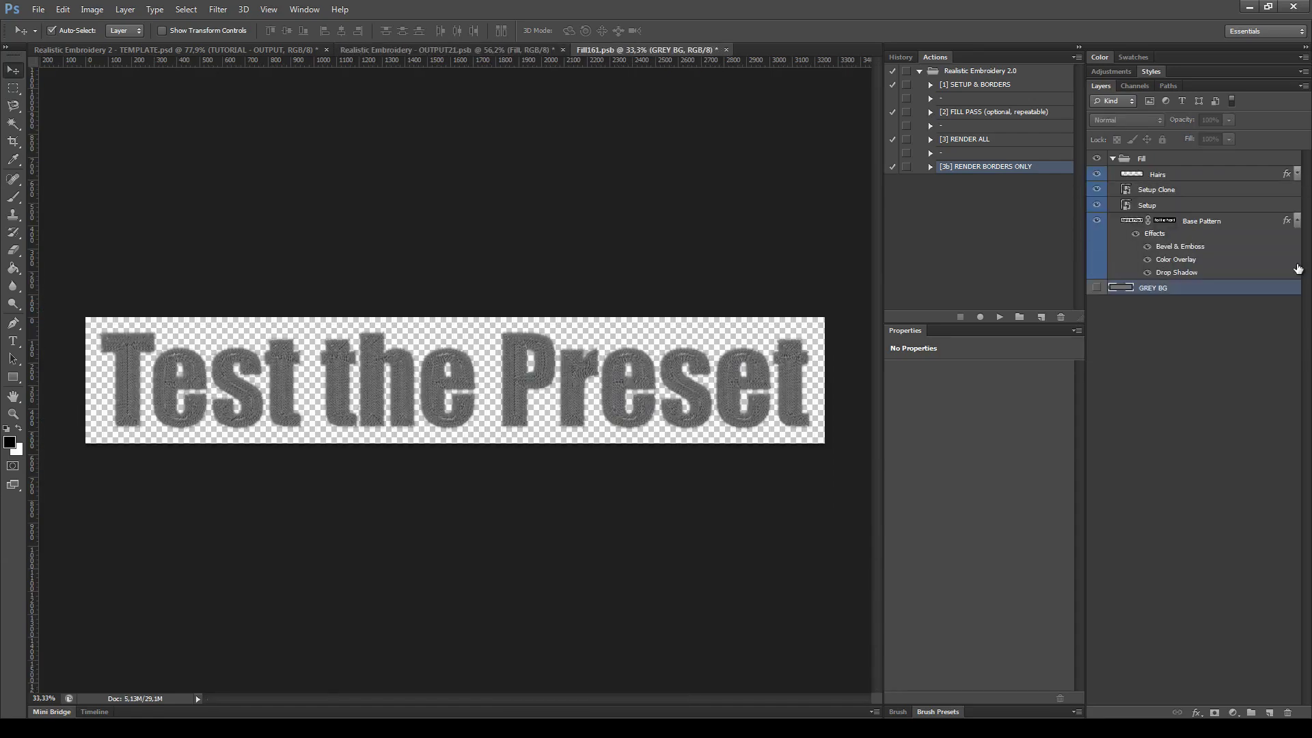
pyautogui.click(1297, 221)
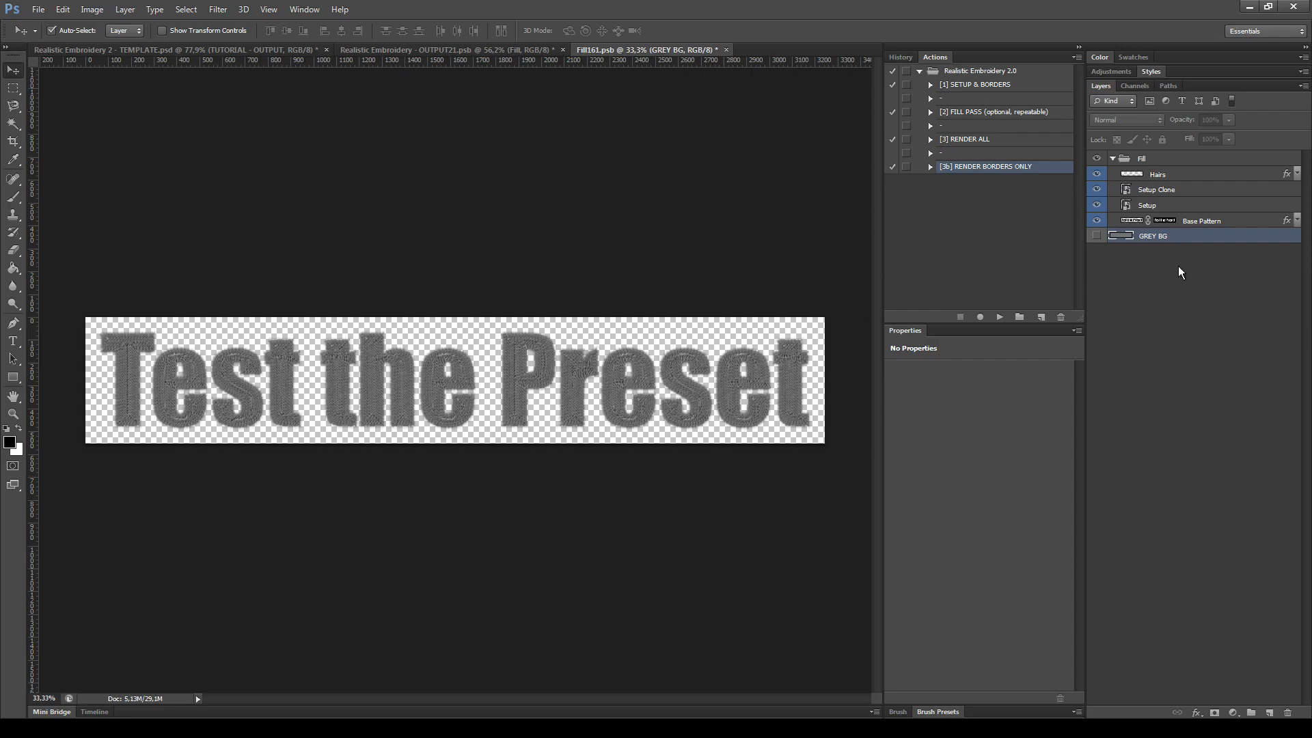
# - Show the GREY BG layer in the Fill document, and select the Base Pattern layer followed by the Setup layer
pyautogui.scroll(4, 673, 439)
pyautogui.scroll(-2, 544, 419)
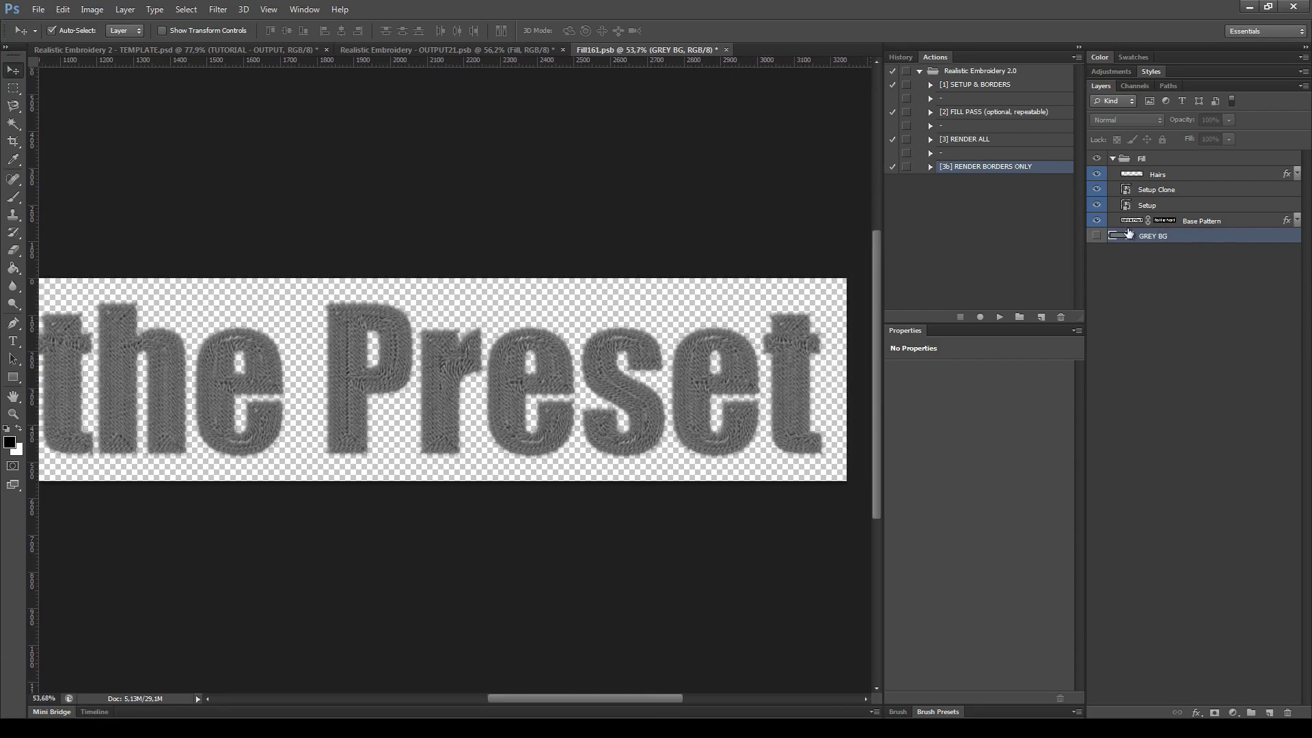
pyautogui.click(1097, 236)
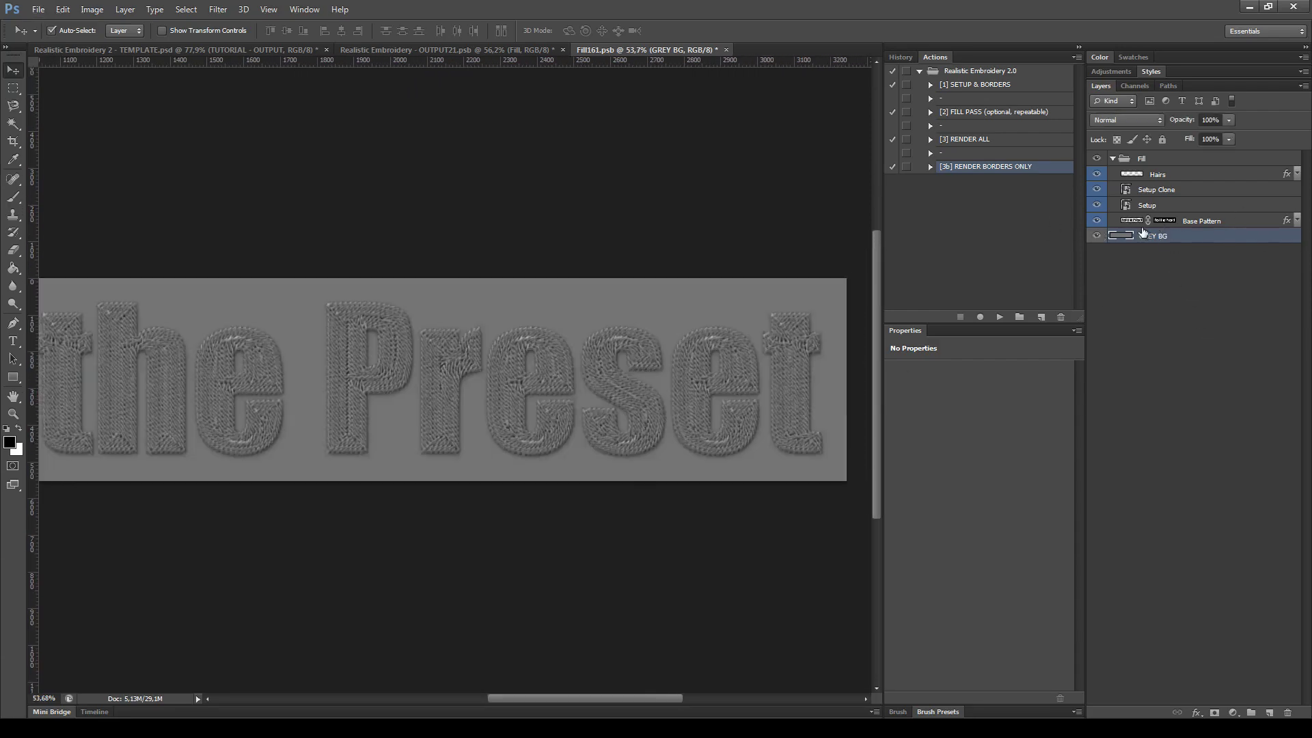
pyautogui.click(1226, 221)
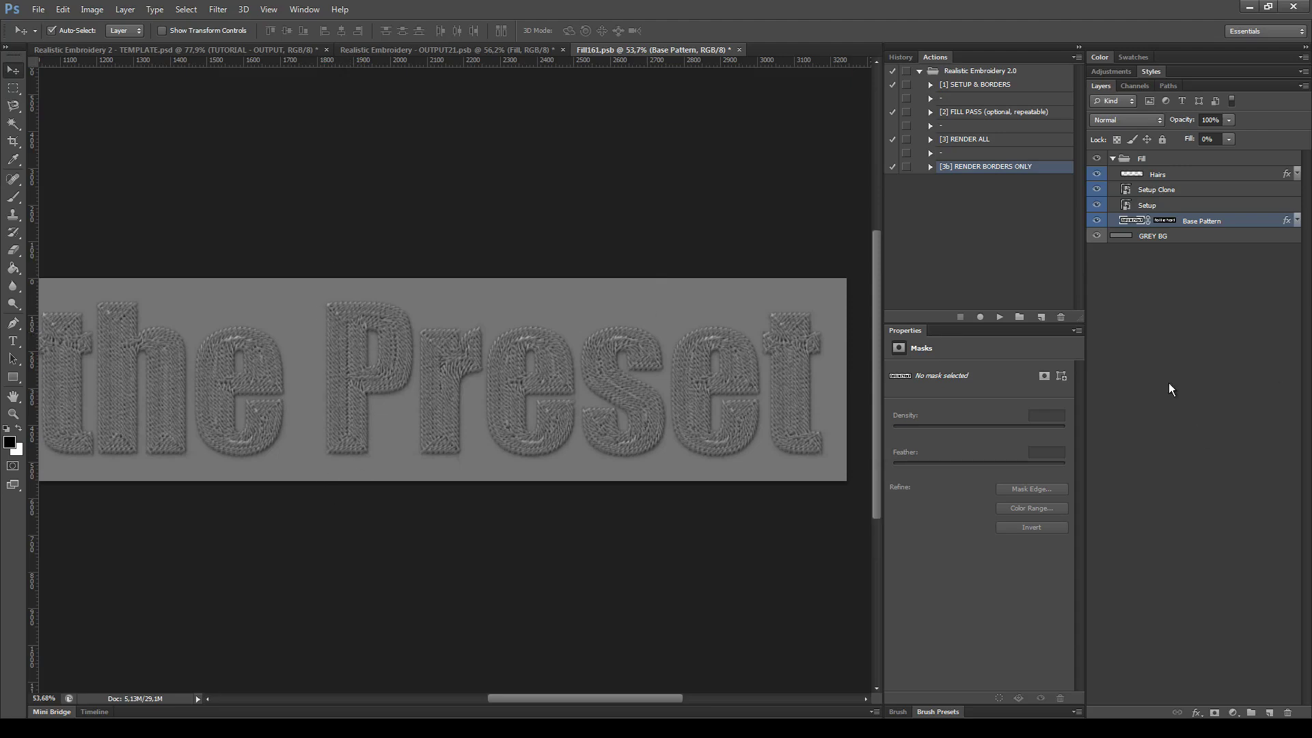
pyautogui.click(1181, 207)
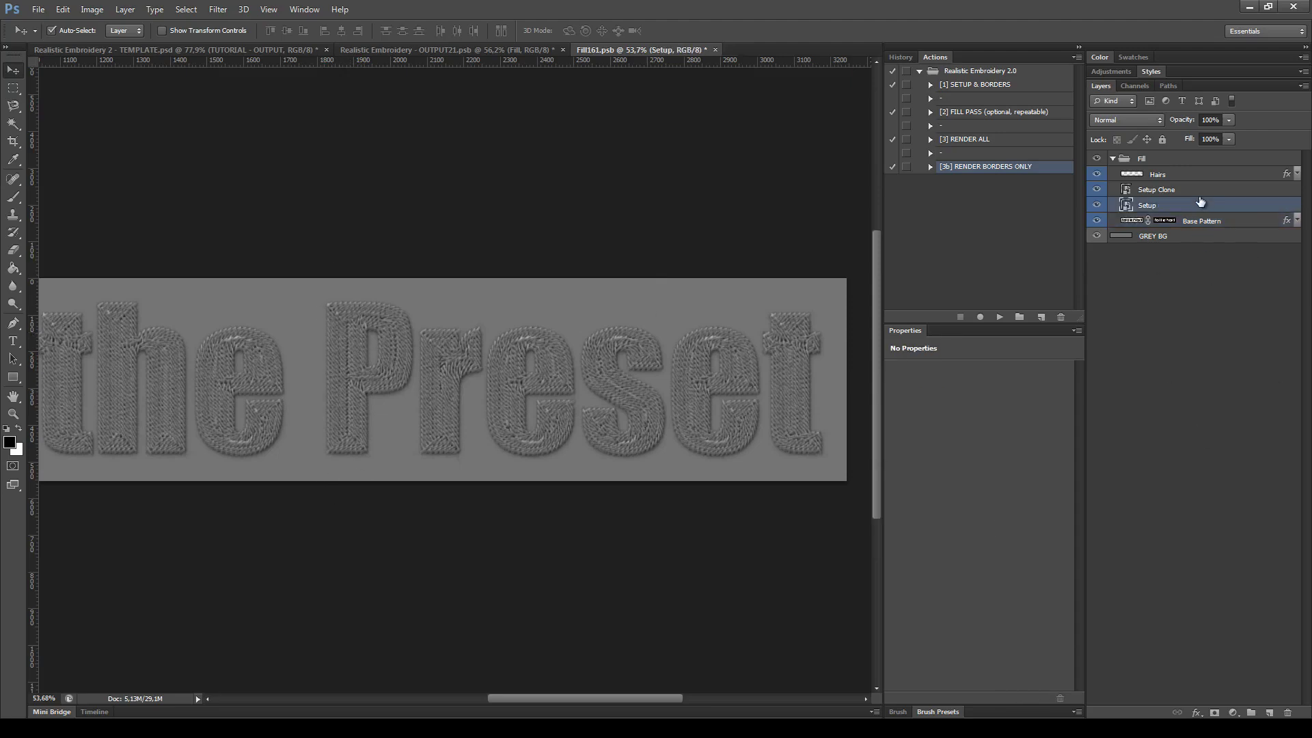
# - Add Setup Clone to the Setup layer selection and toggle the visibility of both layers off and on
pyautogui.keyDown('shift'); pyautogui.click(1200, 191); pyautogui.keyUp('shift')
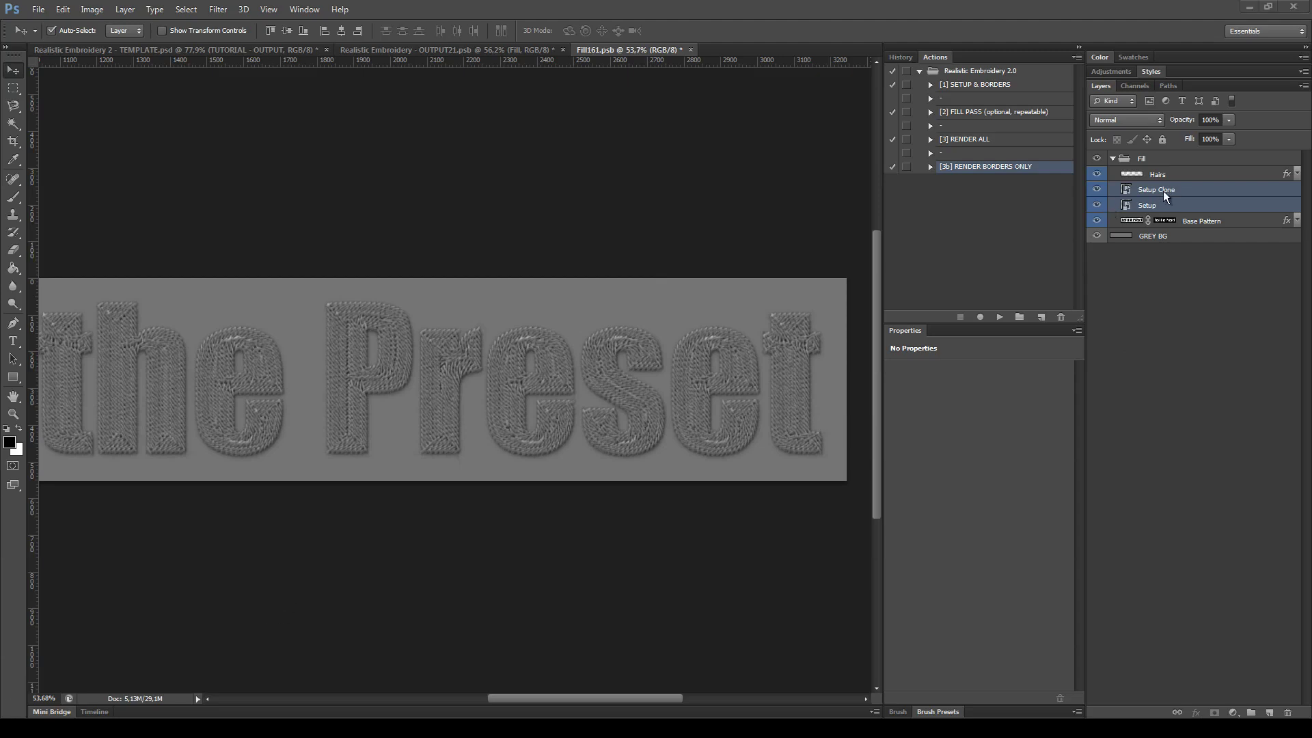
pyautogui.click(1097, 189)
pyautogui.click(1097, 205)
pyautogui.click(1097, 205)
pyautogui.click(1097, 190)
# - Select the Hairs layer and isolate it by hiding the Setup Clone, Setup and Base Pattern layers
pyautogui.click(1182, 175)
pyautogui.scroll(3, 653, 406)
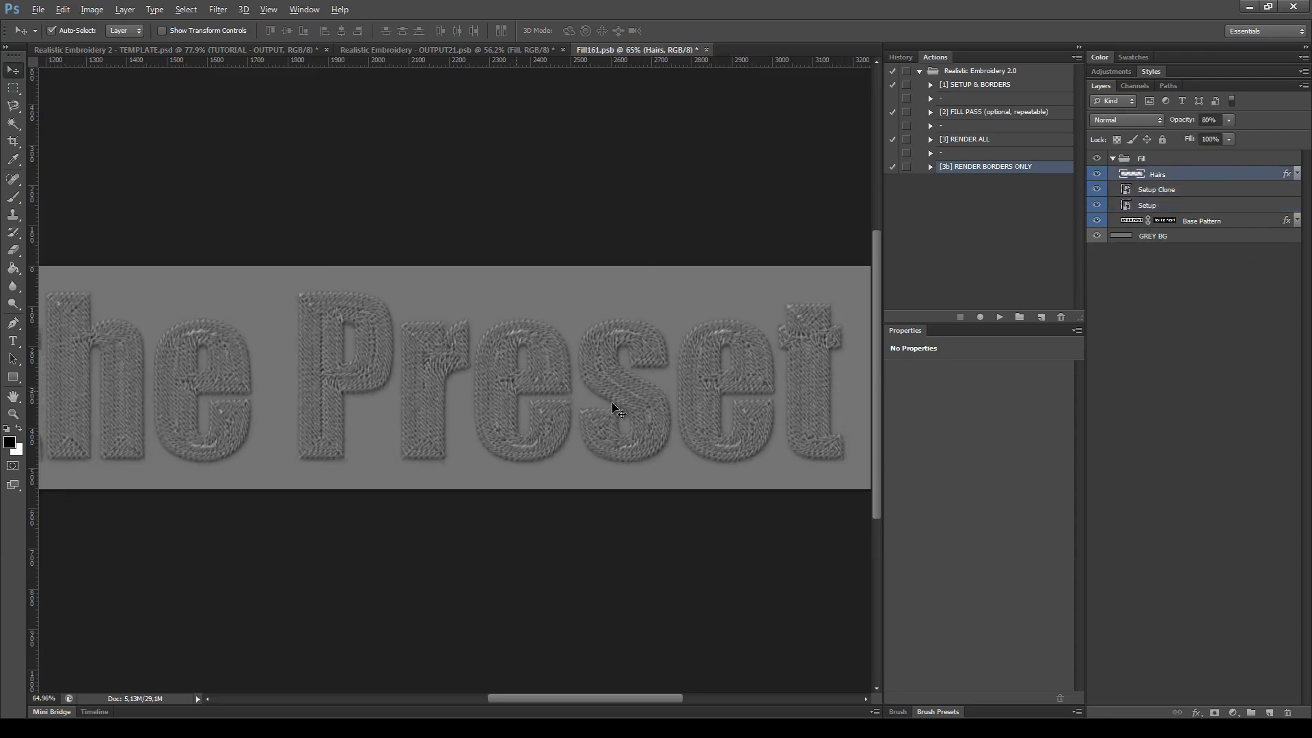
pyautogui.moveTo(1101, 195); pyautogui.dragTo(1098, 223)
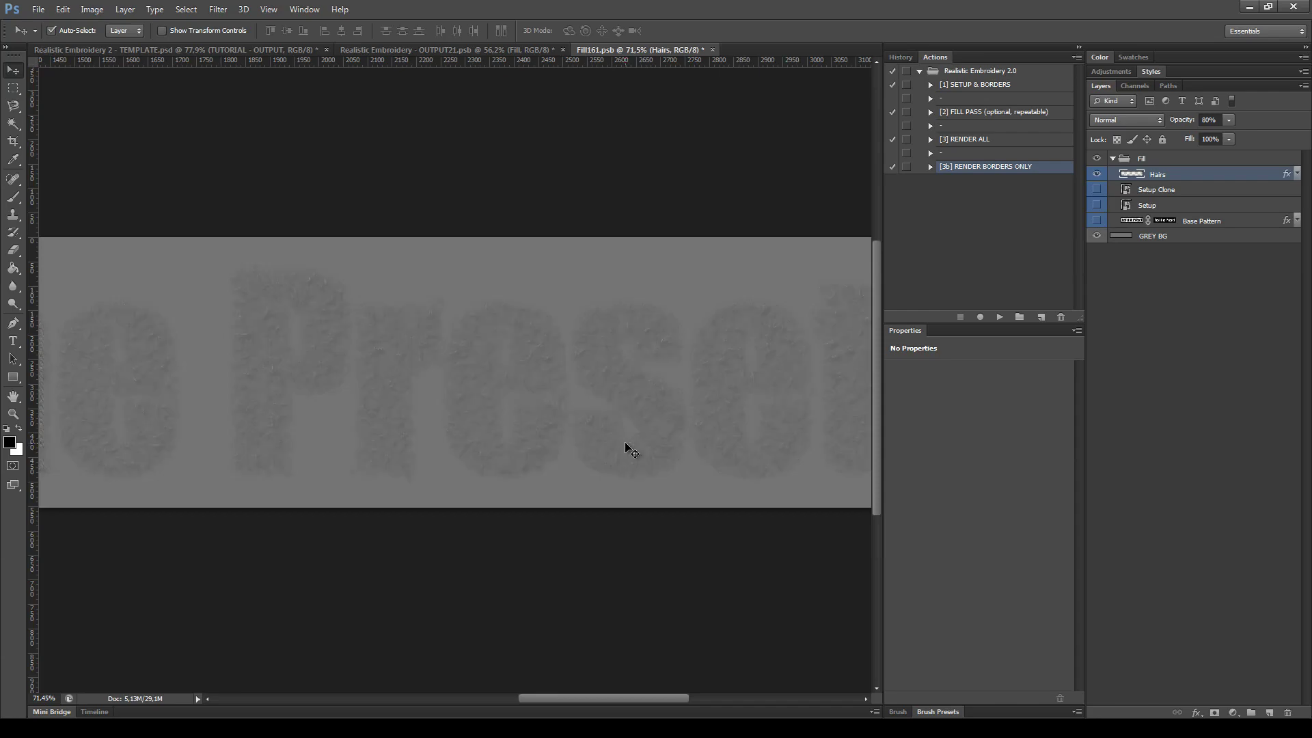
pyautogui.scroll(4, 647, 444)
pyautogui.moveTo(707, 405); pyautogui.dragTo(653, 428)
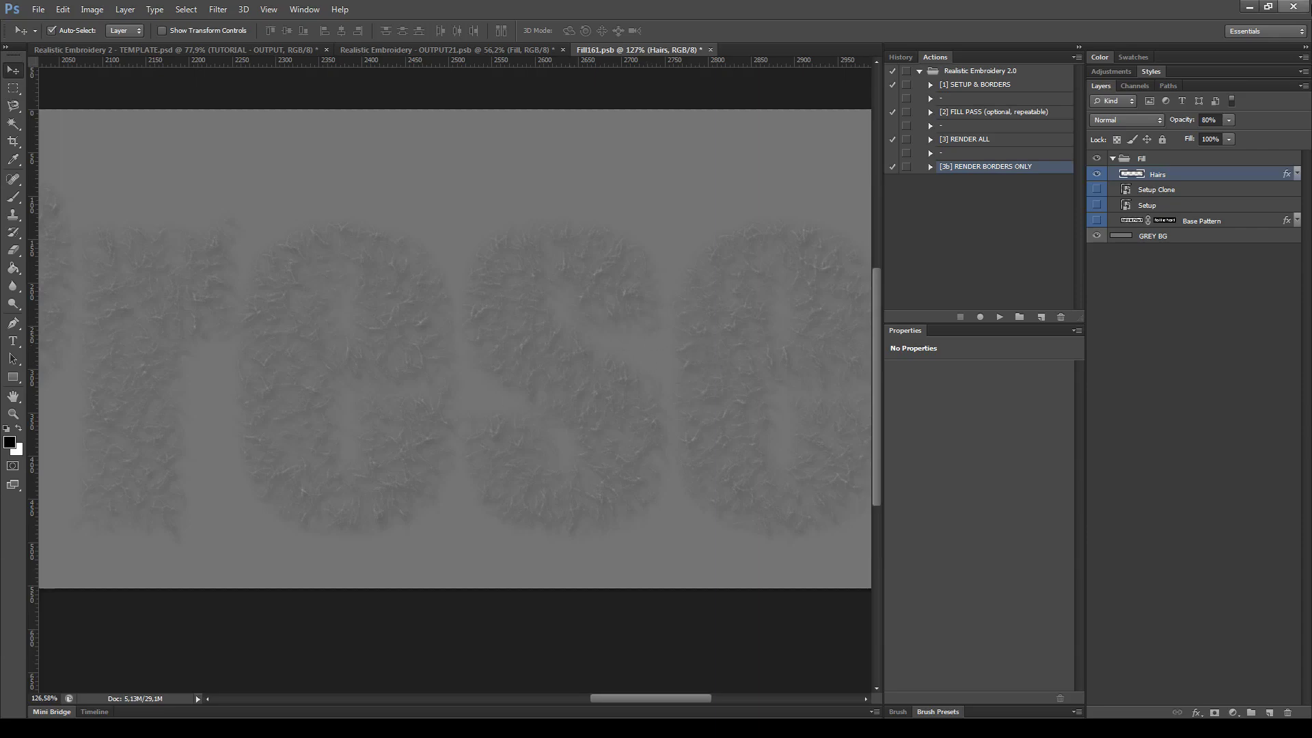
# - Try the Hairs layer at other opacities including 100%, restore 80%, and show Setup Clone, Setup and Base Pattern again
pyautogui.click(1230, 121)
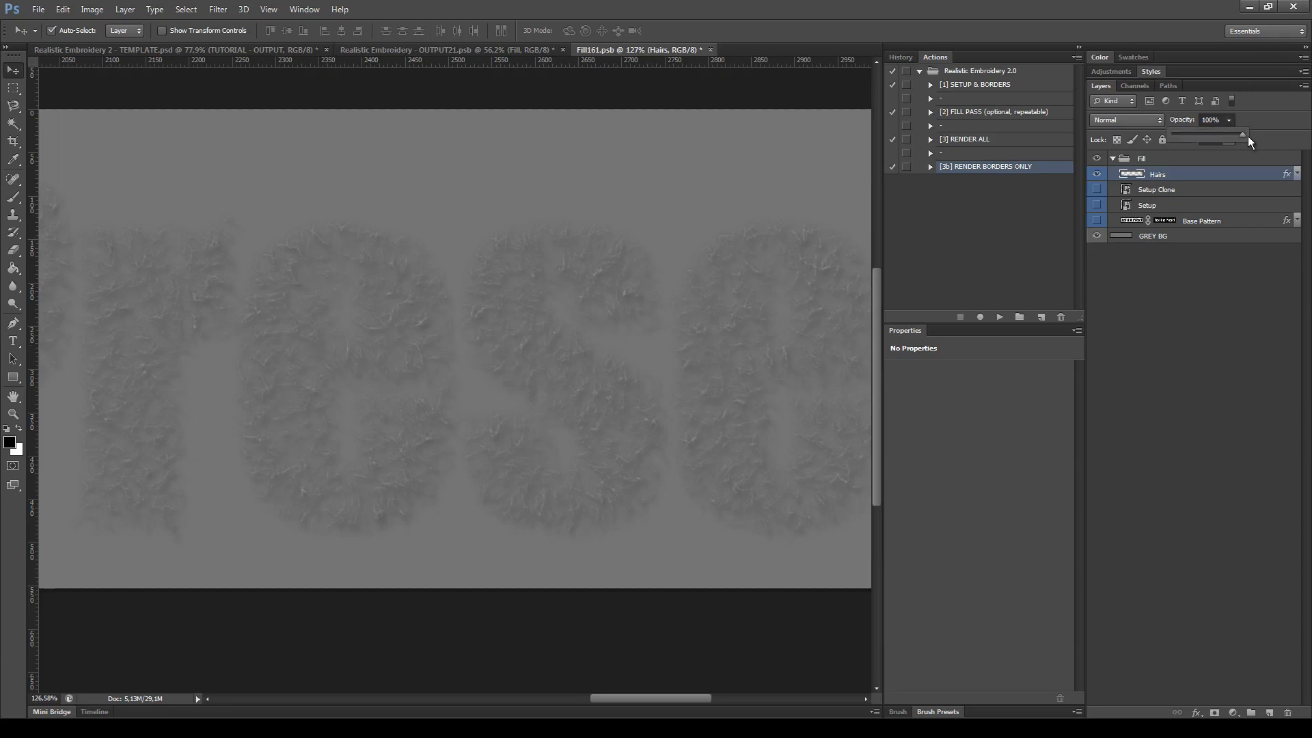
pyautogui.moveTo(1207, 140); pyautogui.dragTo(1203, 142)
pyautogui.click(1223, 121)
pyautogui.write('80')
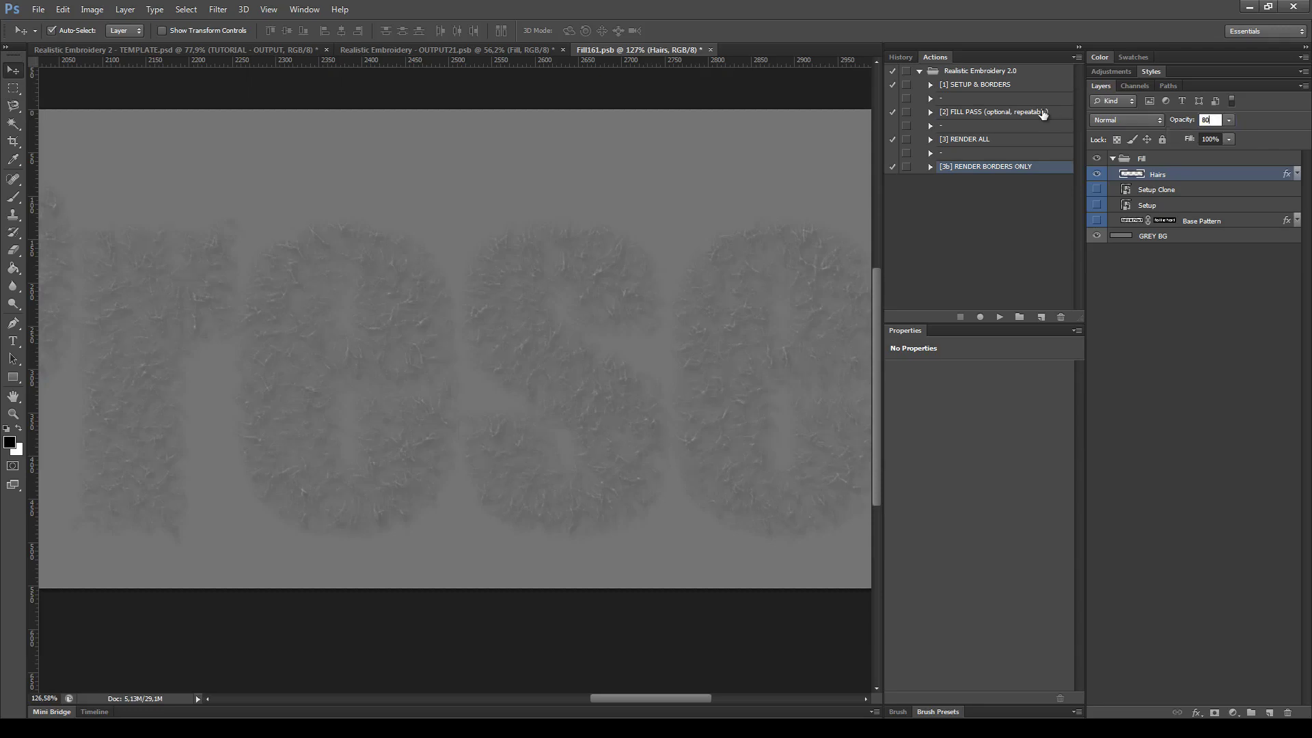
pyautogui.press('Return')
pyautogui.moveTo(1097, 190); pyautogui.dragTo(1097, 221)
# - Hide the GREY BG layer in the Fill document and close the document, saving its changes
pyautogui.click(1200, 239)
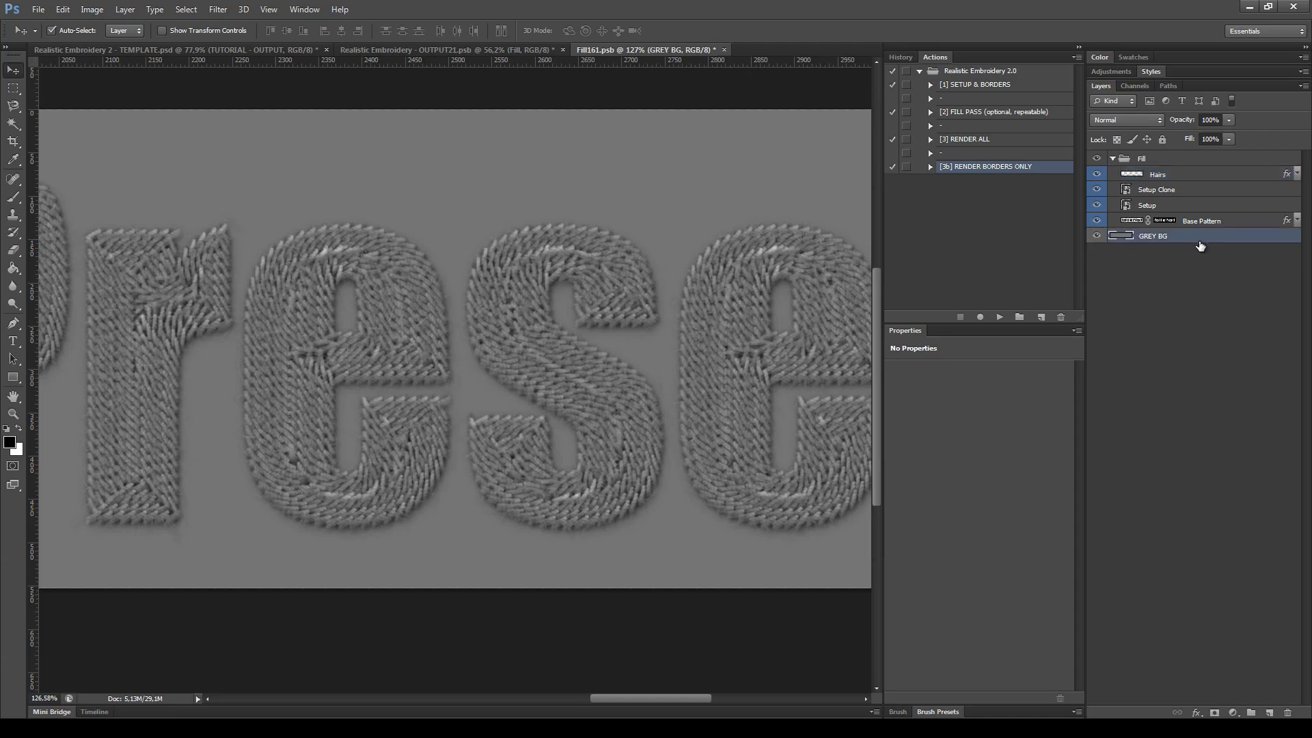
pyautogui.click(1097, 236)
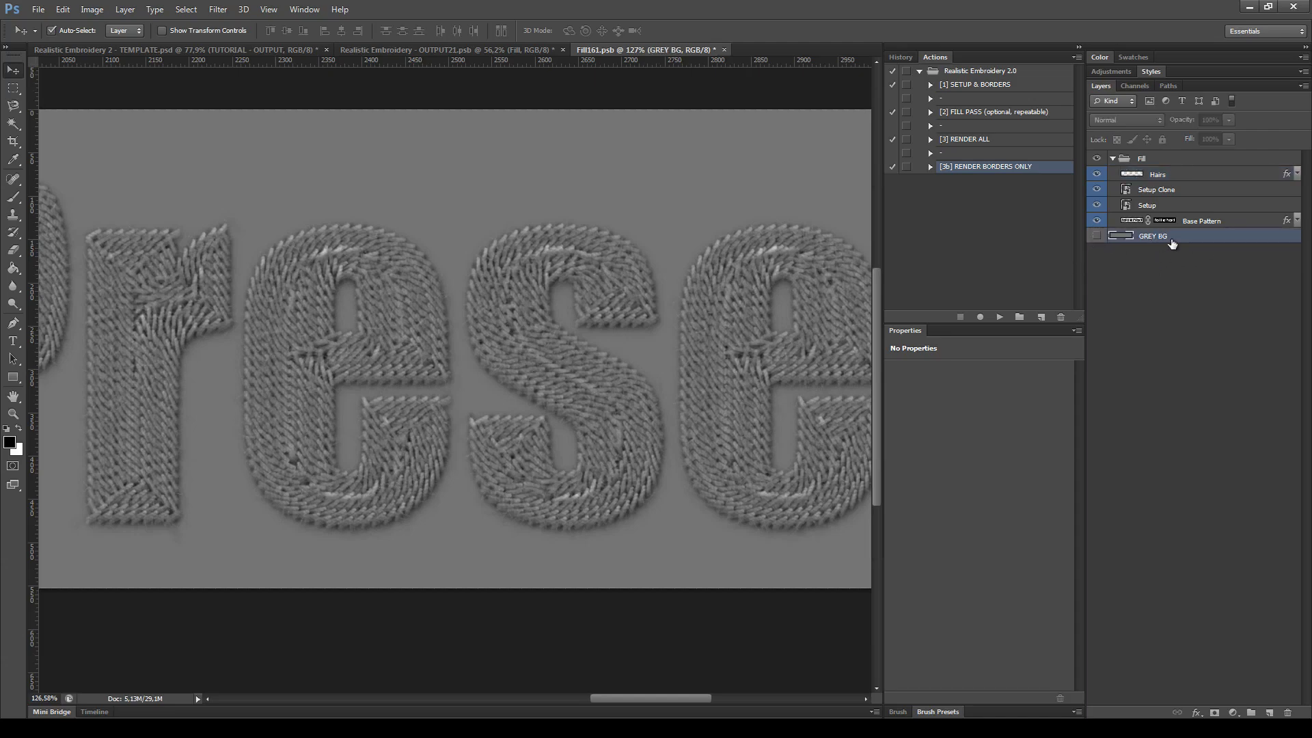
pyautogui.click(724, 50)
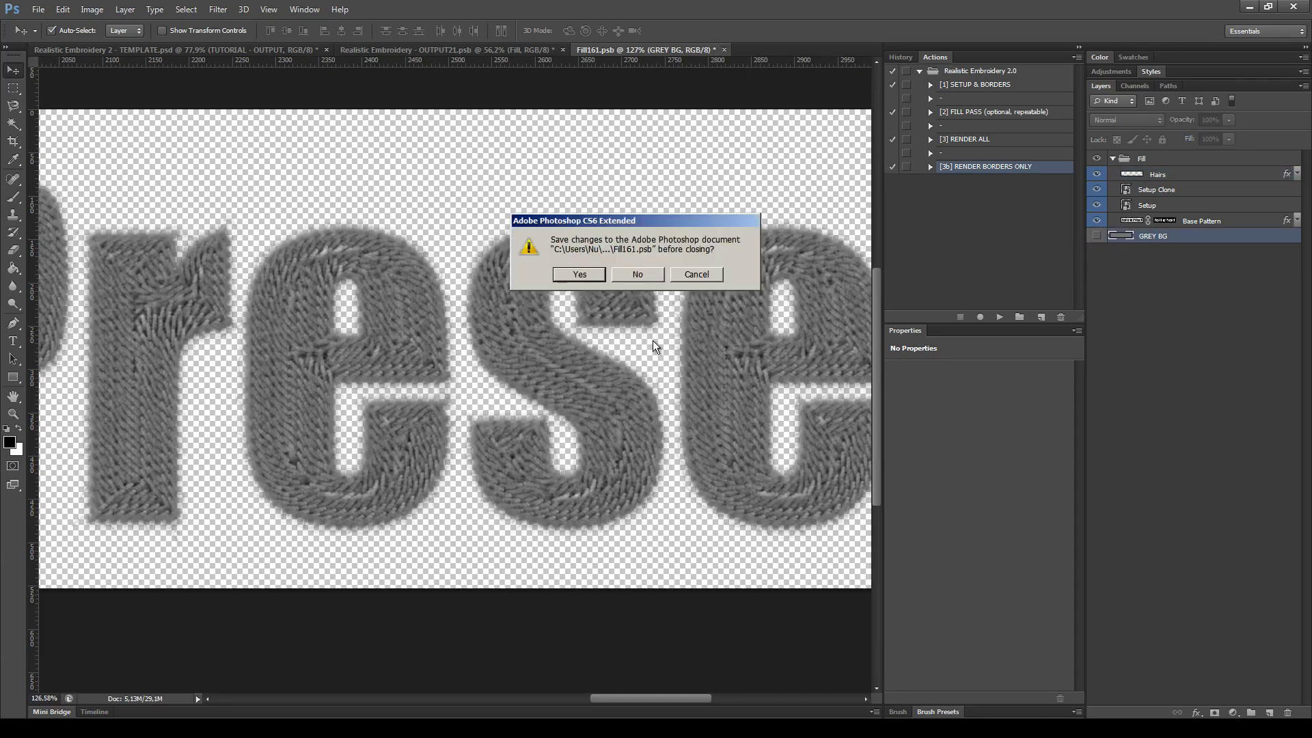
pyautogui.click(586, 276)
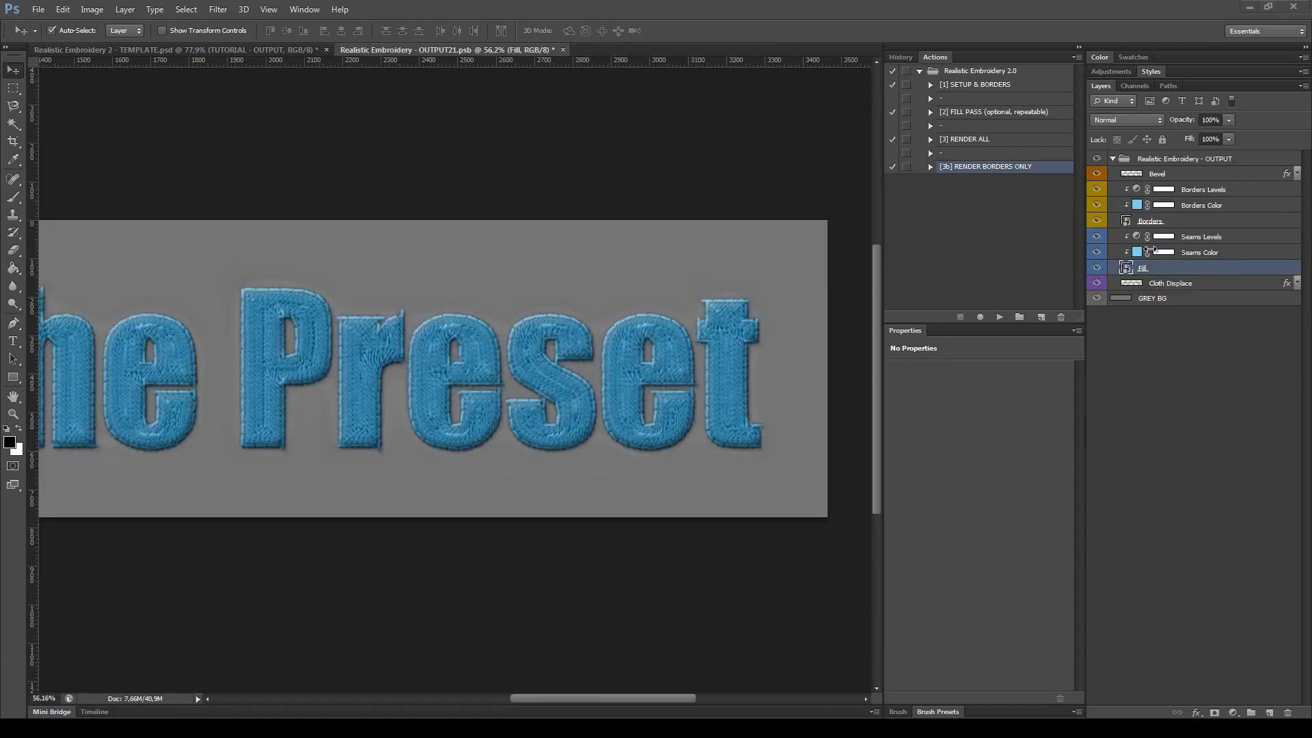
# - Select the Borders, Borders Color and Borders Levels layers together
pyautogui.click(1173, 220)
pyautogui.keyDown('shift'); pyautogui.click(1221, 205); pyautogui.keyUp('shift')
pyautogui.keyDown('shift'); pyautogui.click(1229, 194); pyautogui.keyUp('shift')
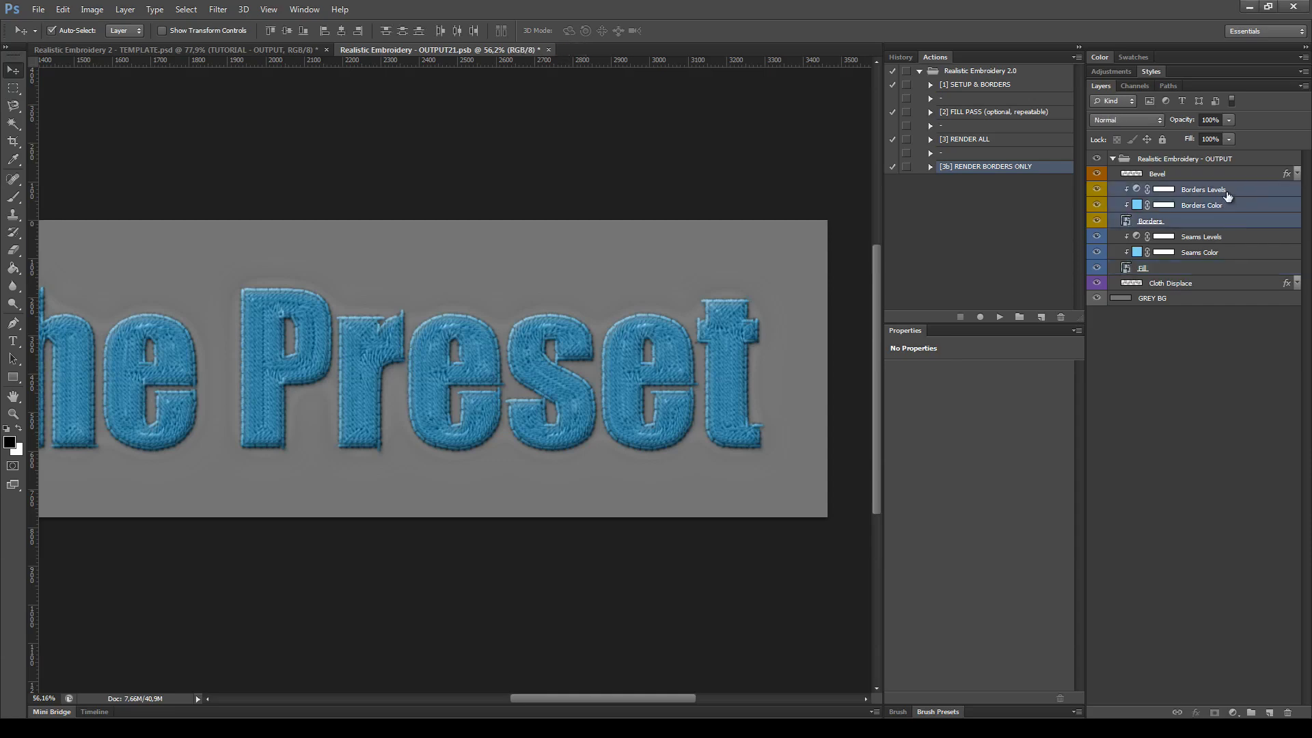
# - Try other hues for the Borders Color fill, including purple d67fff, and cancel the colour change
pyautogui.click(1231, 206)
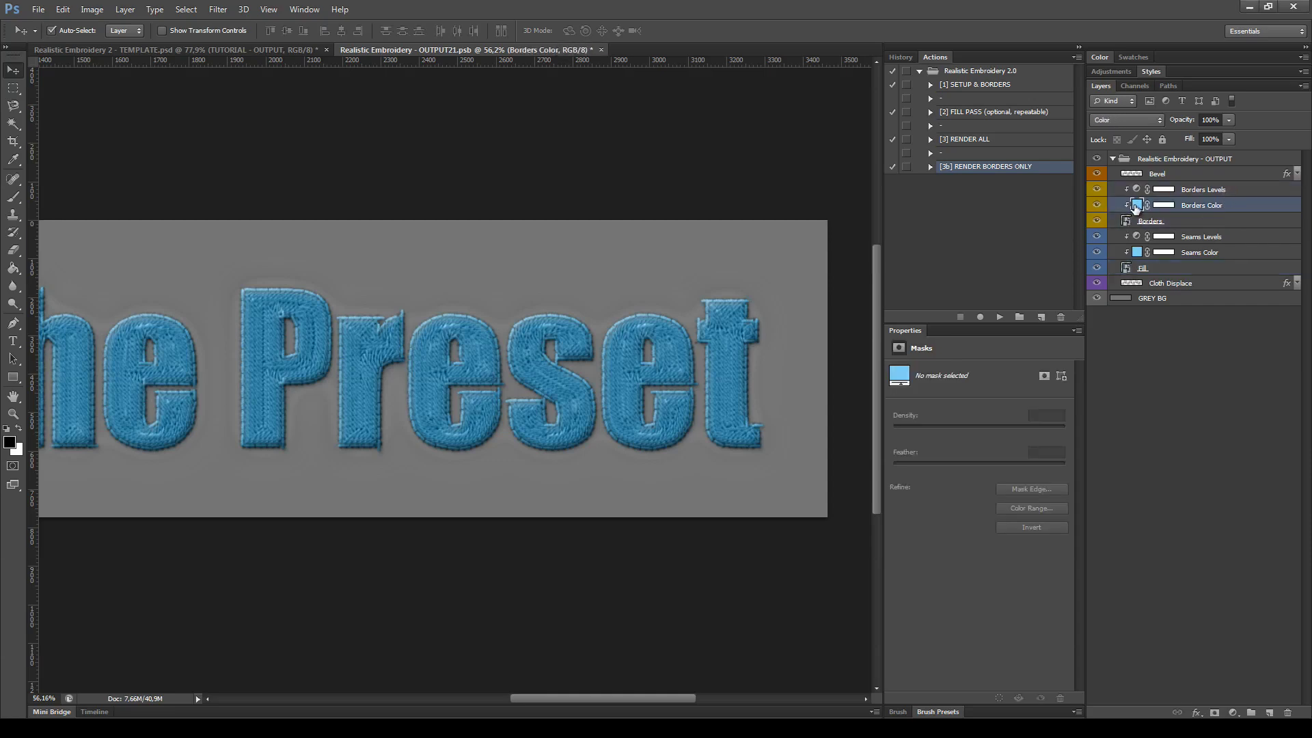
pyautogui.doubleClick(1136, 205)
pyautogui.click(982, 492)
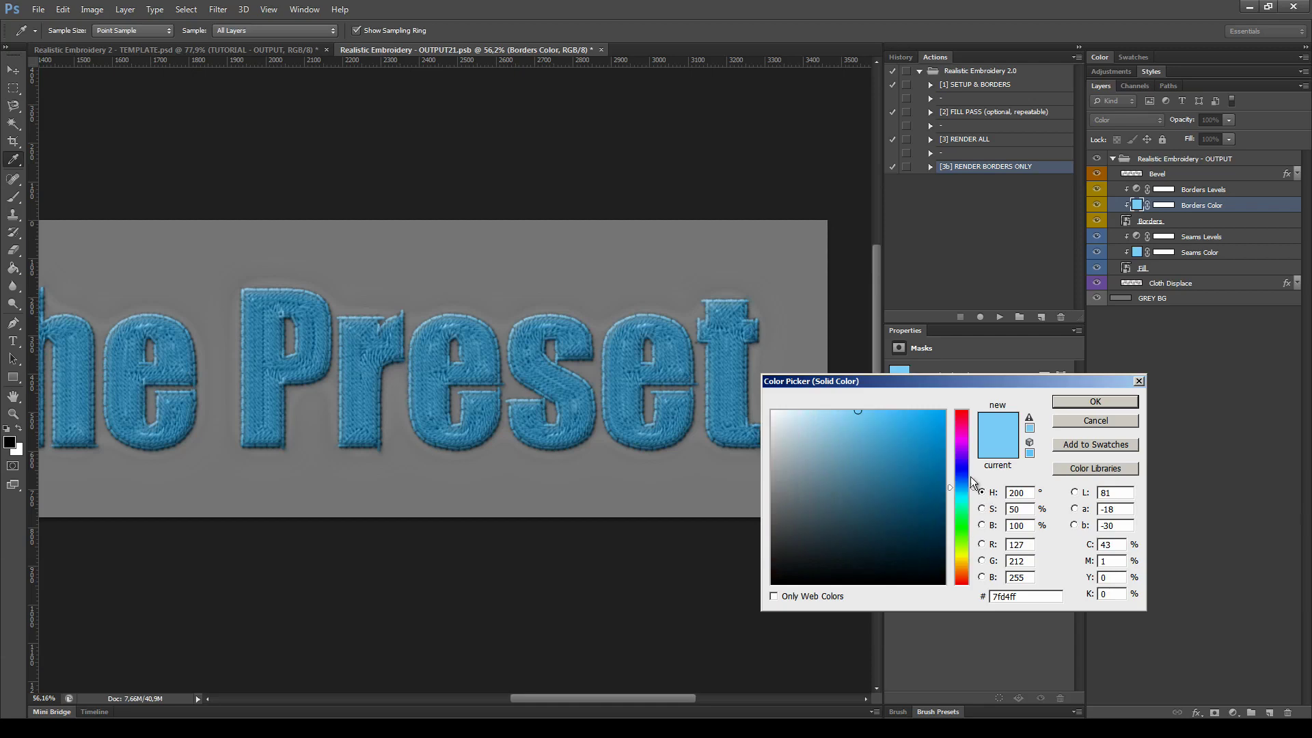
pyautogui.click(974, 514)
pyautogui.moveTo(967, 466); pyautogui.dragTo(965, 399)
pyautogui.click(971, 497)
pyautogui.moveTo(974, 504); pyautogui.dragTo(964, 448)
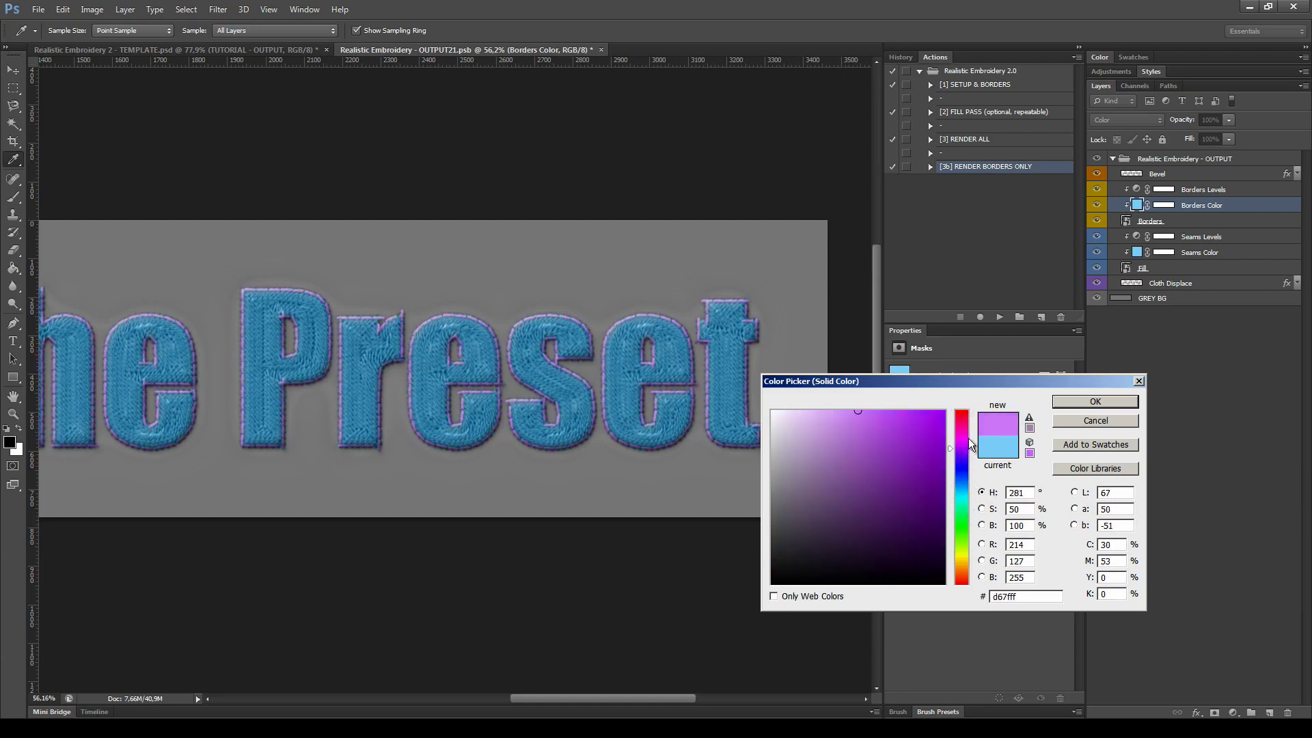
pyautogui.click(1095, 420)
# - Open the contents of the Borders smart object and collapse the effects lists of Border 2, Border 3 and Border 4
pyautogui.click(1166, 225)
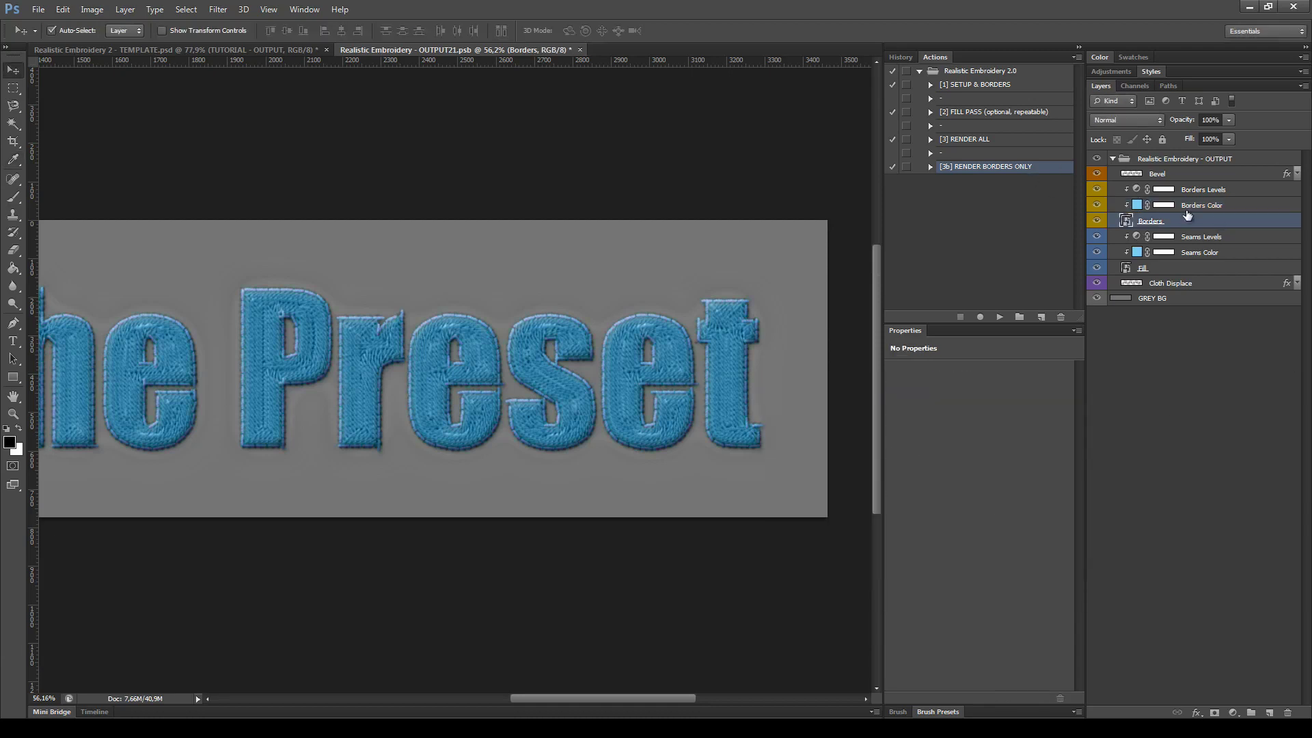
pyautogui.doubleClick(1125, 221)
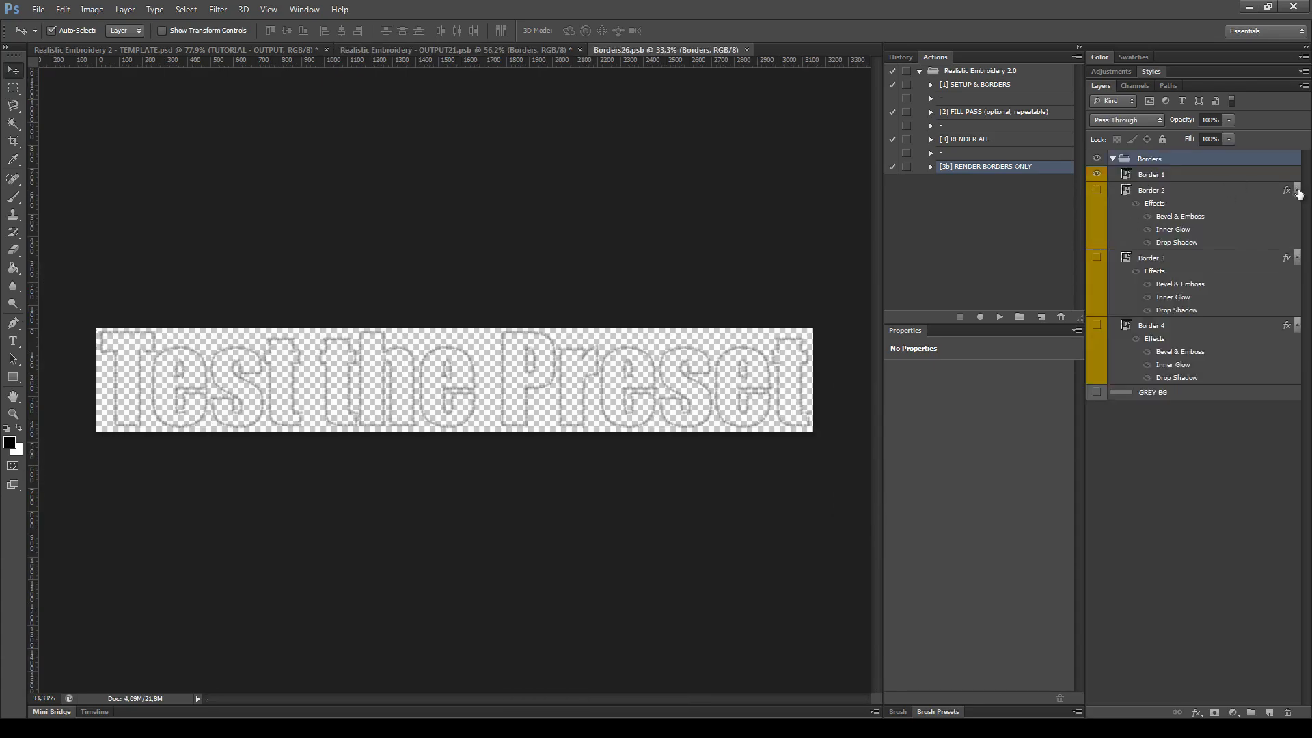
pyautogui.click(1298, 191)
pyautogui.click(1297, 206)
pyautogui.click(1297, 222)
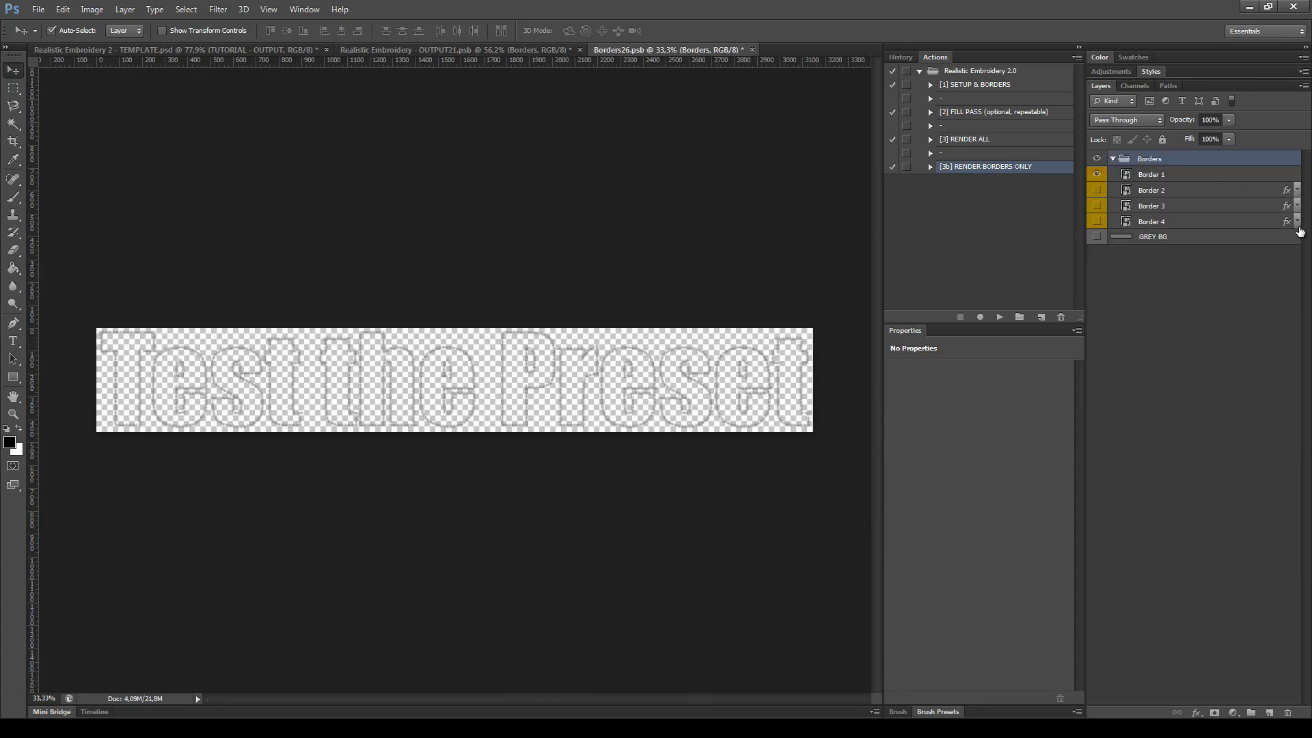
# - Select the Border 1 layer and show the GREY BG layer behind it to inspect the stitched outline
pyautogui.click(1155, 175)
pyautogui.click(1097, 237)
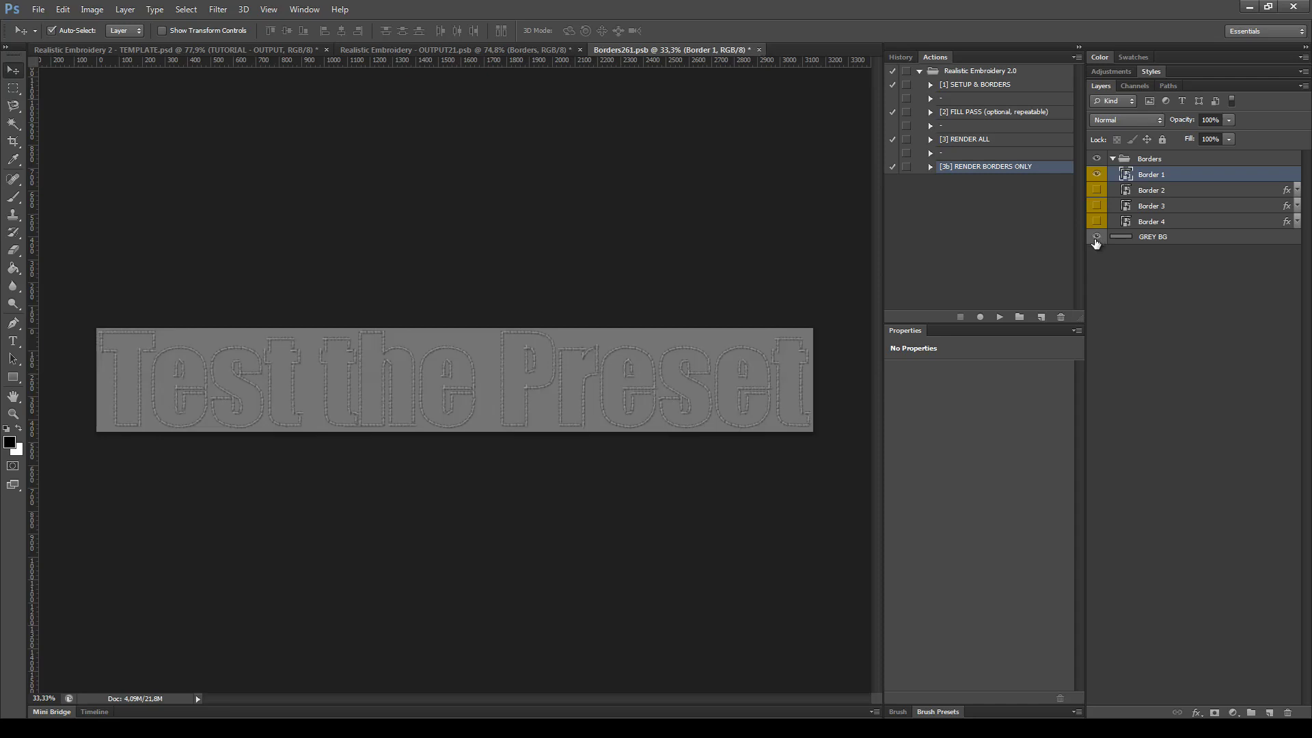
pyautogui.scroll(2, 636, 468)
pyautogui.scroll(3, 635, 468)
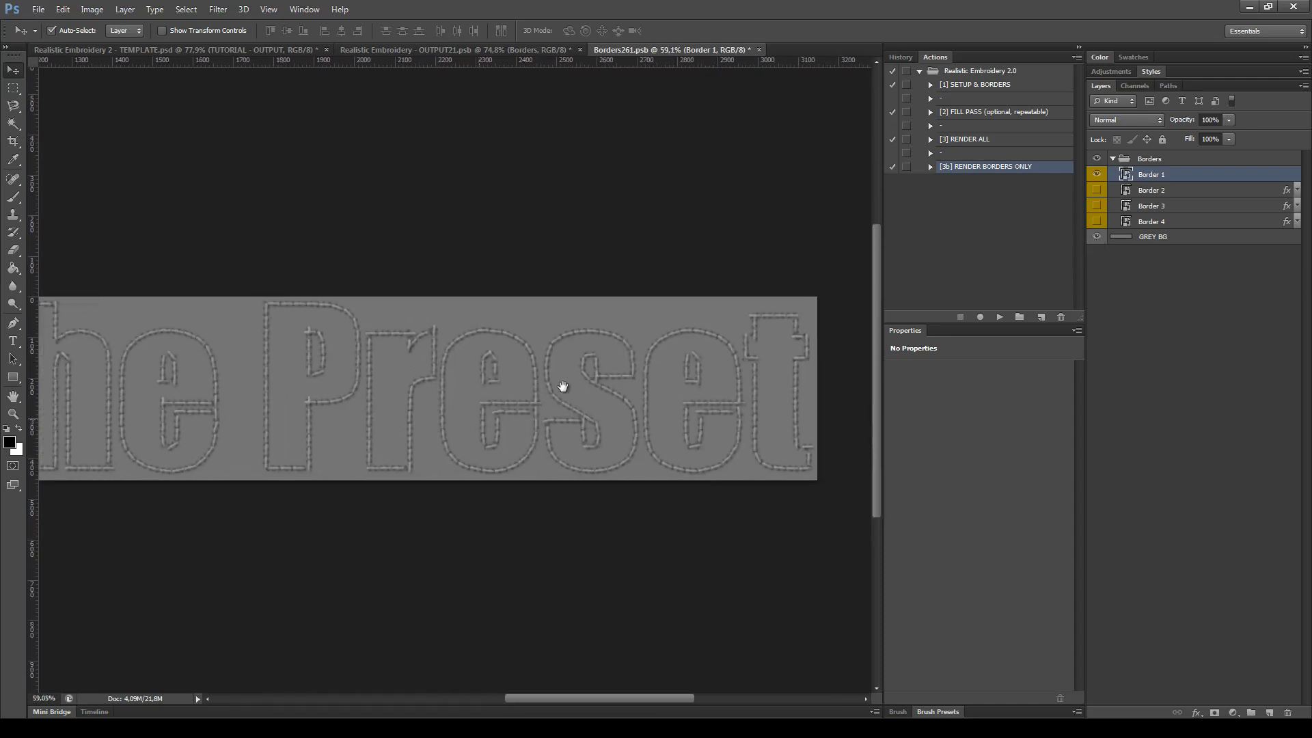
# - Preview Border 2, Border 3 and Border 4 one at a time, with the other border layers hidden
pyautogui.click(1098, 175)
pyautogui.click(1097, 190)
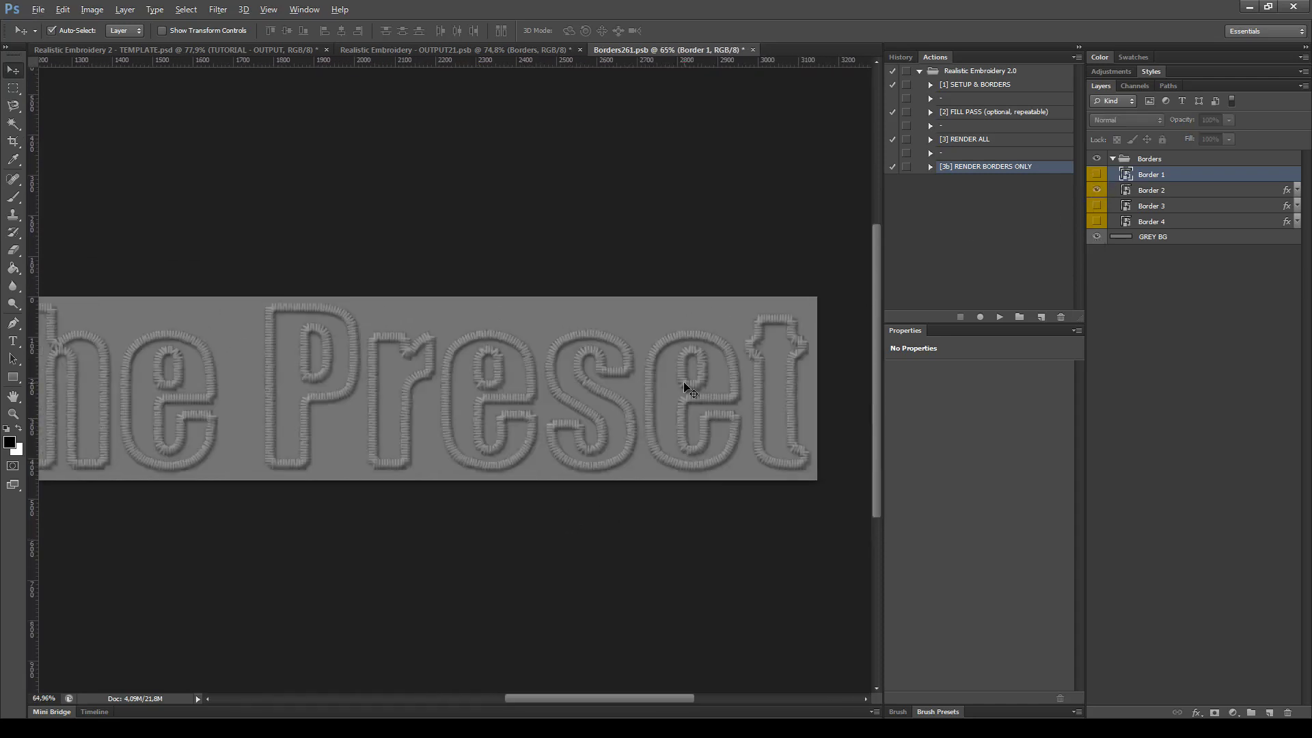
pyautogui.keyDown('alt'); pyautogui.scroll(2, 684, 382); pyautogui.keyUp('alt')
pyautogui.click(1096, 191)
pyautogui.click(1096, 207)
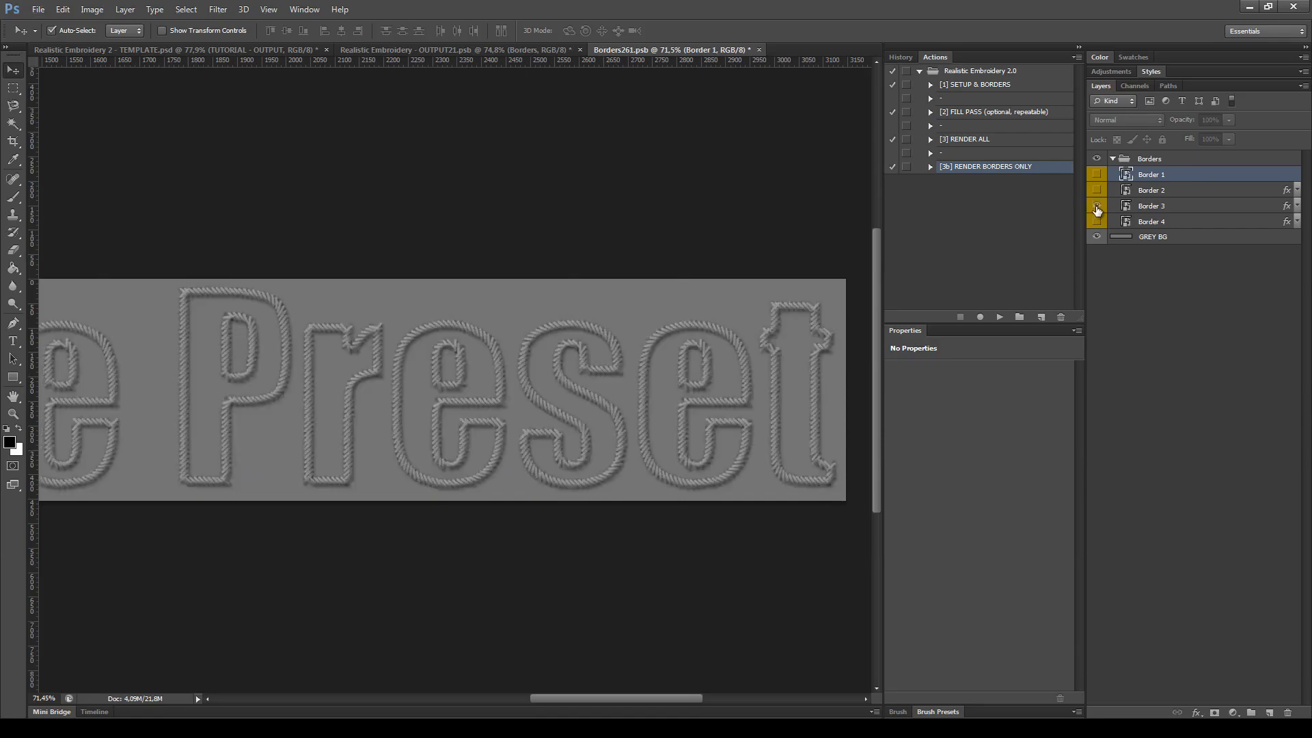
pyautogui.click(1097, 207)
pyautogui.click(1096, 221)
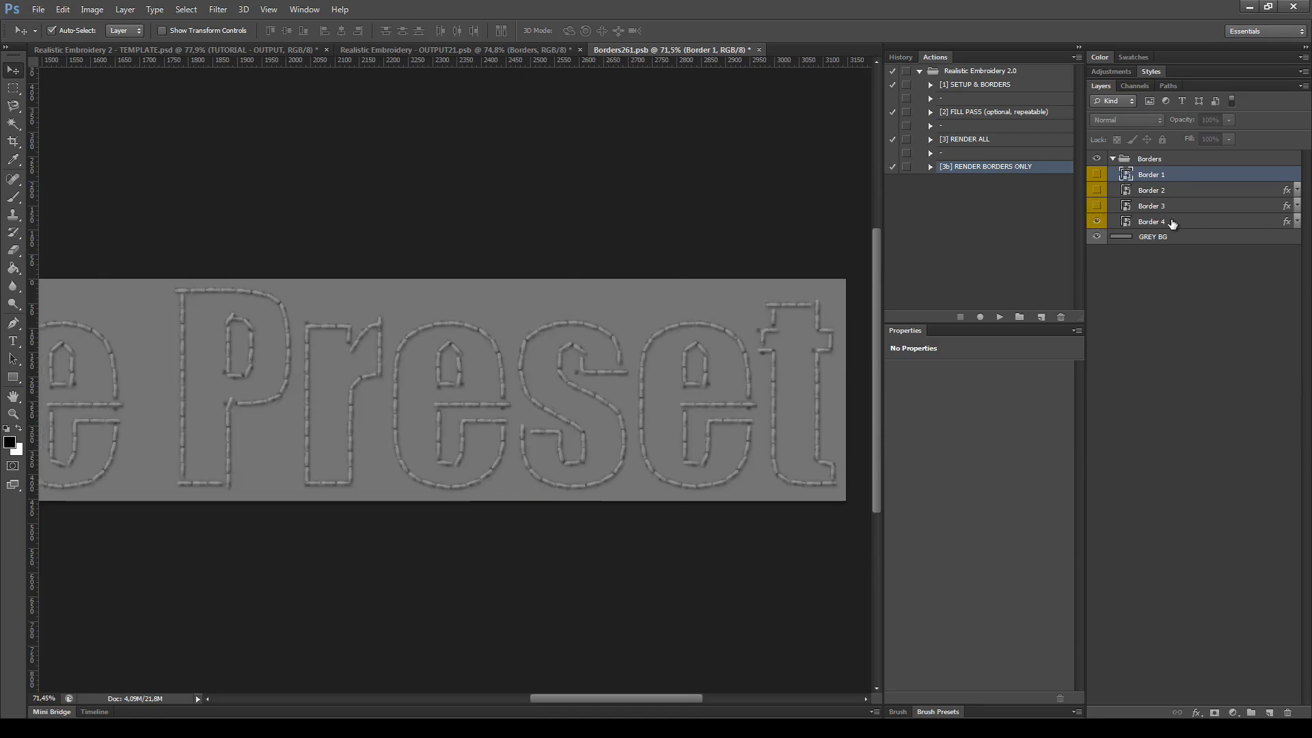
# - Show Border 1 combined with Border 4, and replace Border 4 with Border 2 in the combination
pyautogui.click(1096, 174)
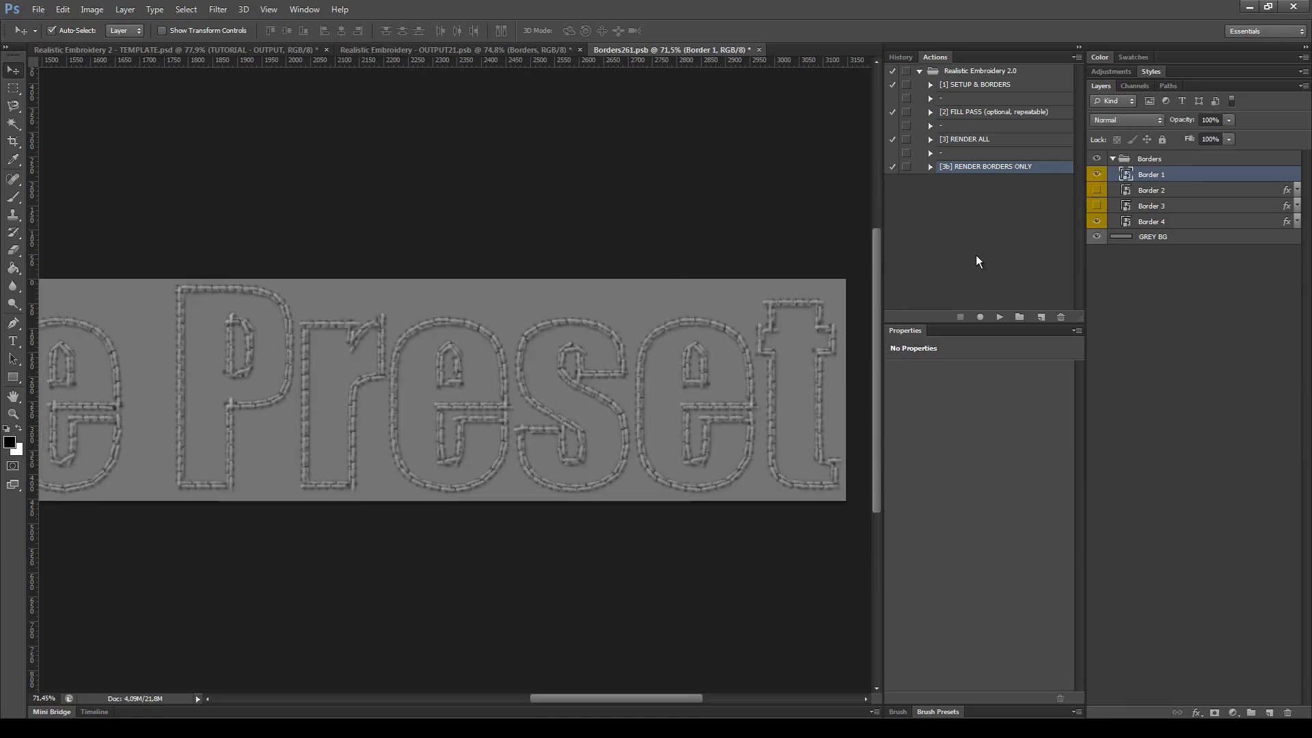
pyautogui.click(1097, 222)
pyautogui.click(1096, 191)
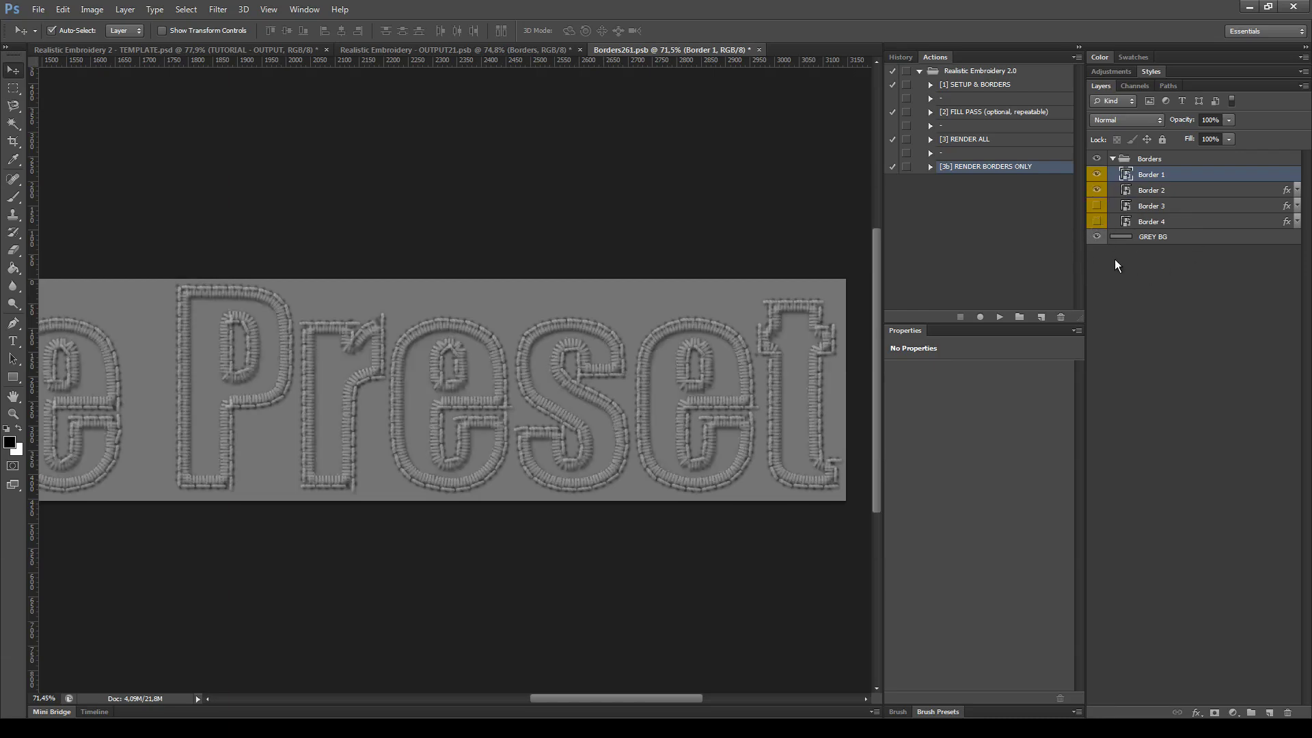
# - Hide the GREY BG layer in the Borders document and close the document, saving its changes
pyautogui.click(1097, 237)
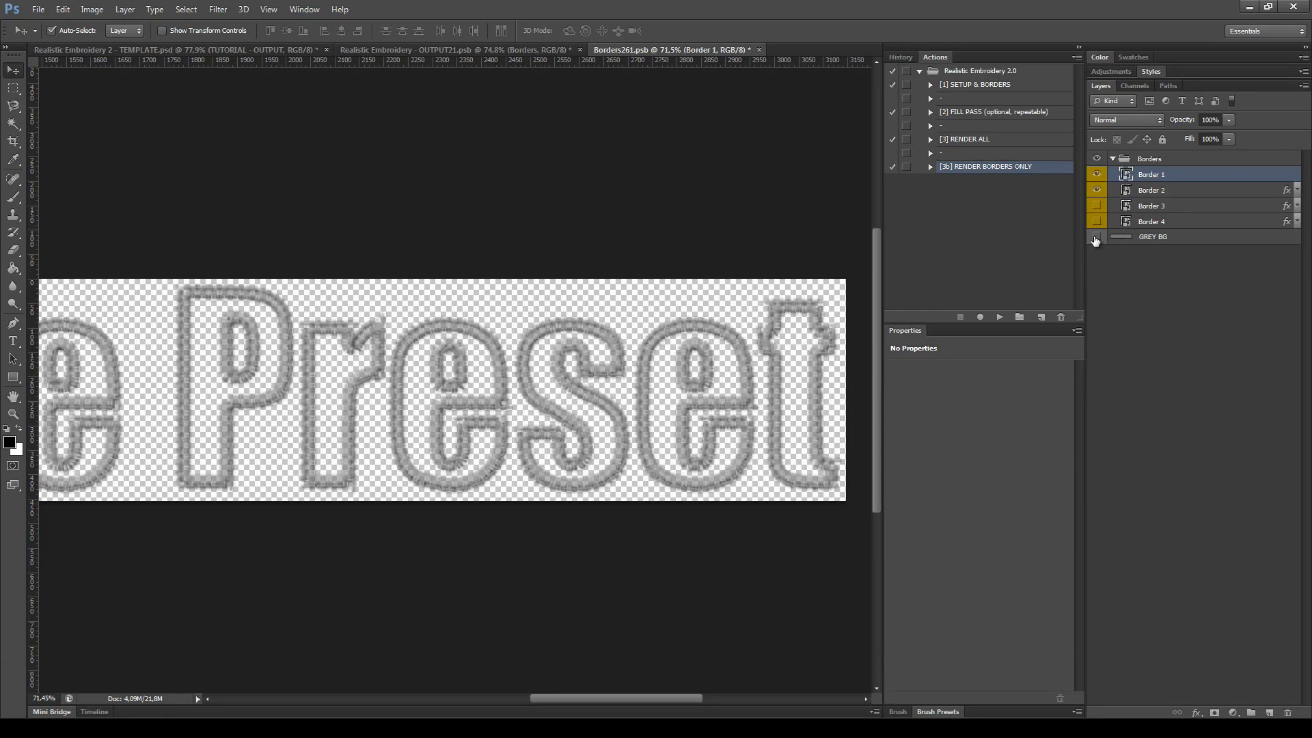
pyautogui.click(759, 50)
pyautogui.click(598, 282)
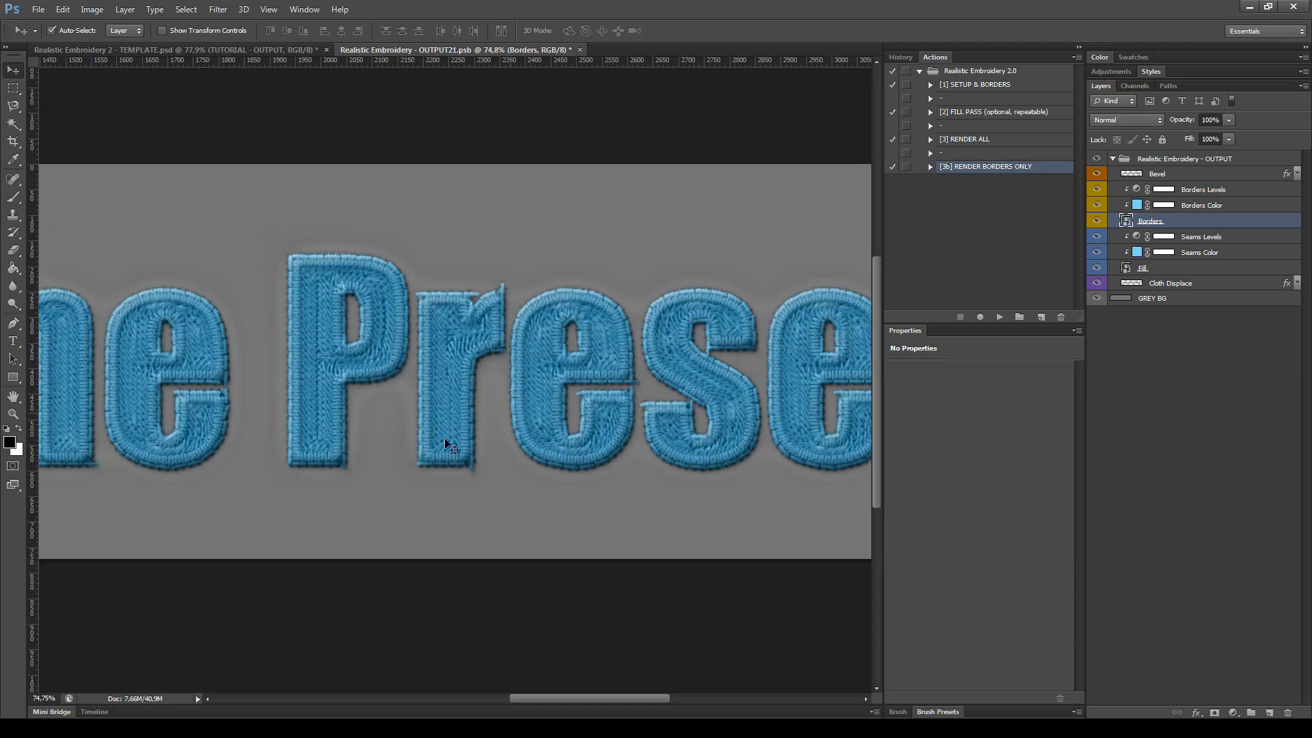
# - Select the Bevel layer and toggle its visibility off and on to compare the embroidery
pyautogui.click(1192, 177)
pyautogui.click(1097, 174)
pyautogui.click(1098, 175)
# - Increase the Depth of the Bevel layer's Bevel & Emboss effect slightly, apply it, and collapse the layer's effects list
pyautogui.click(1299, 175)
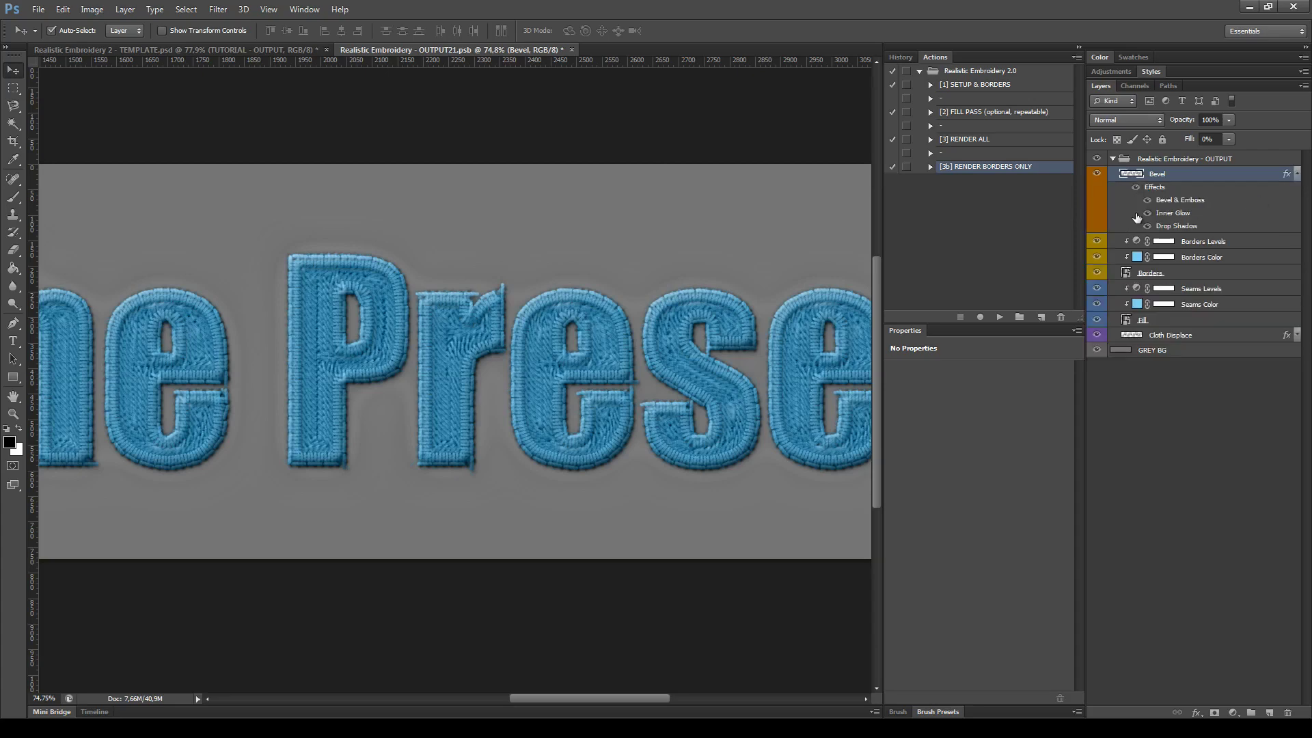
pyautogui.doubleClick(1182, 200)
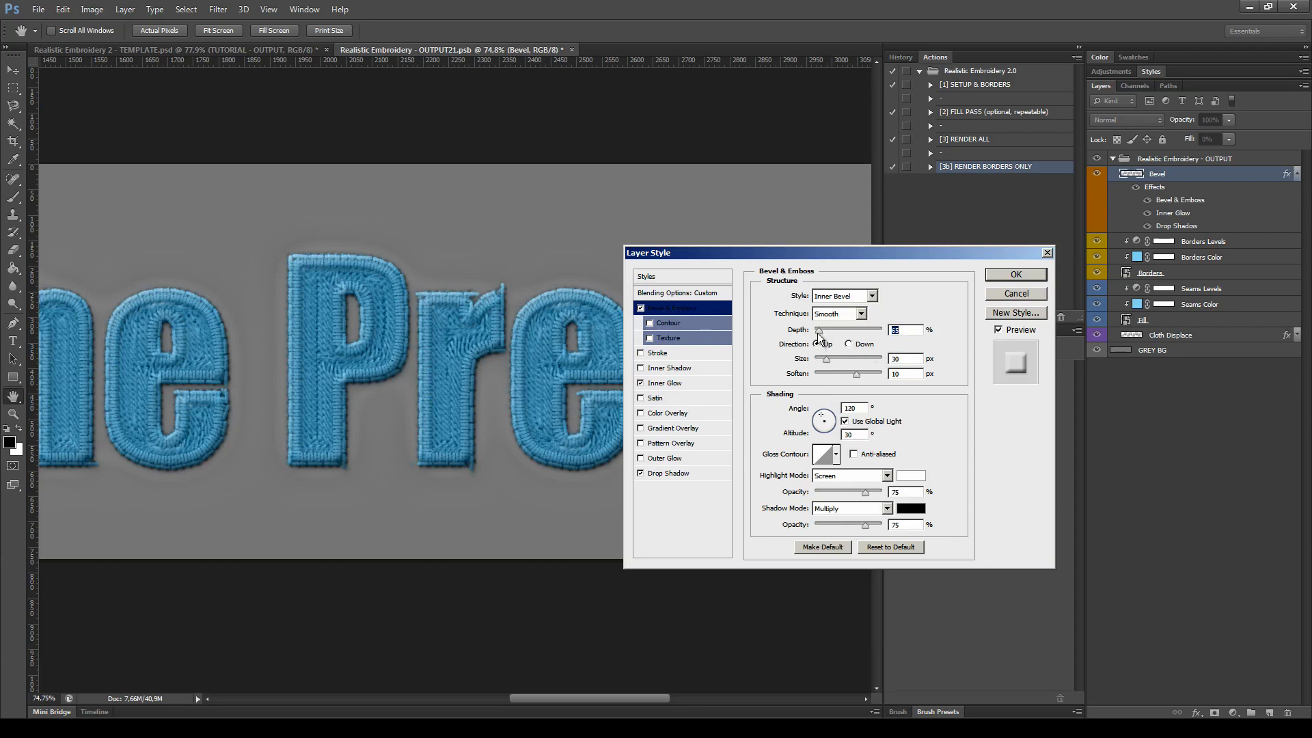
pyautogui.moveTo(819, 337); pyautogui.dragTo(825, 342)
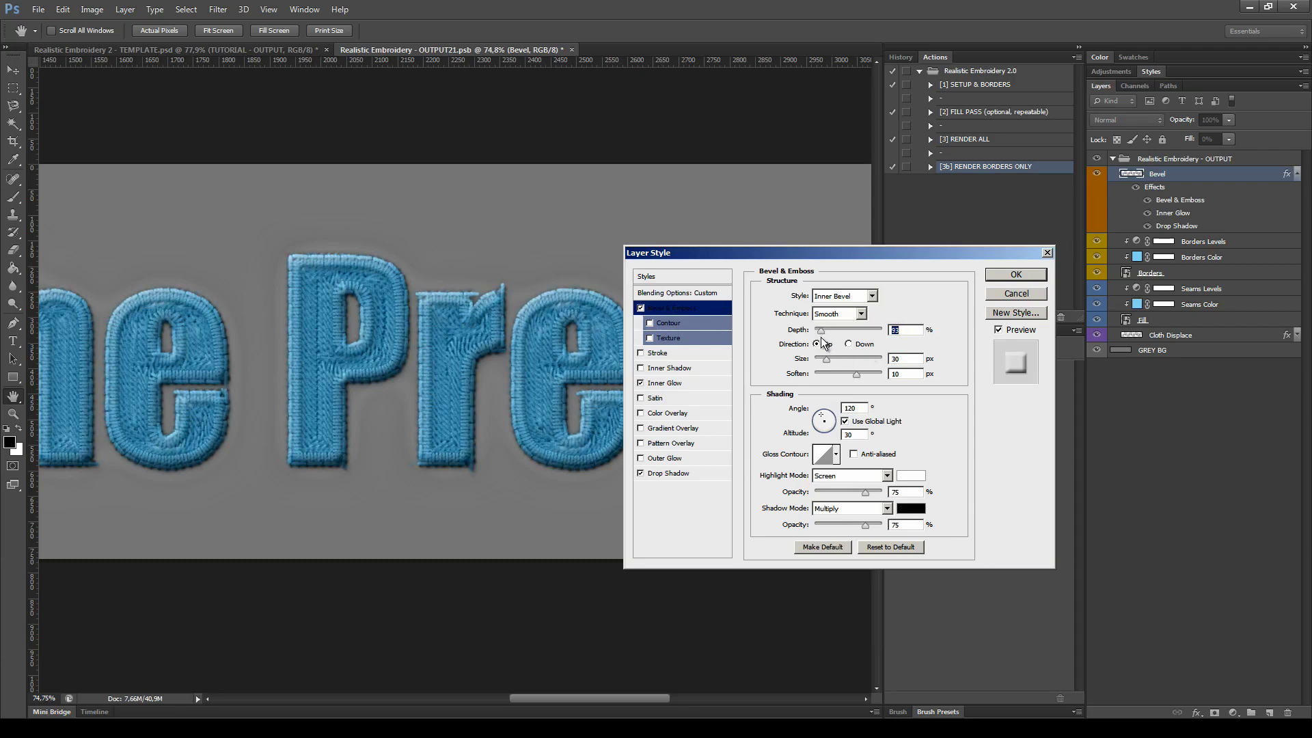
pyautogui.click(1016, 274)
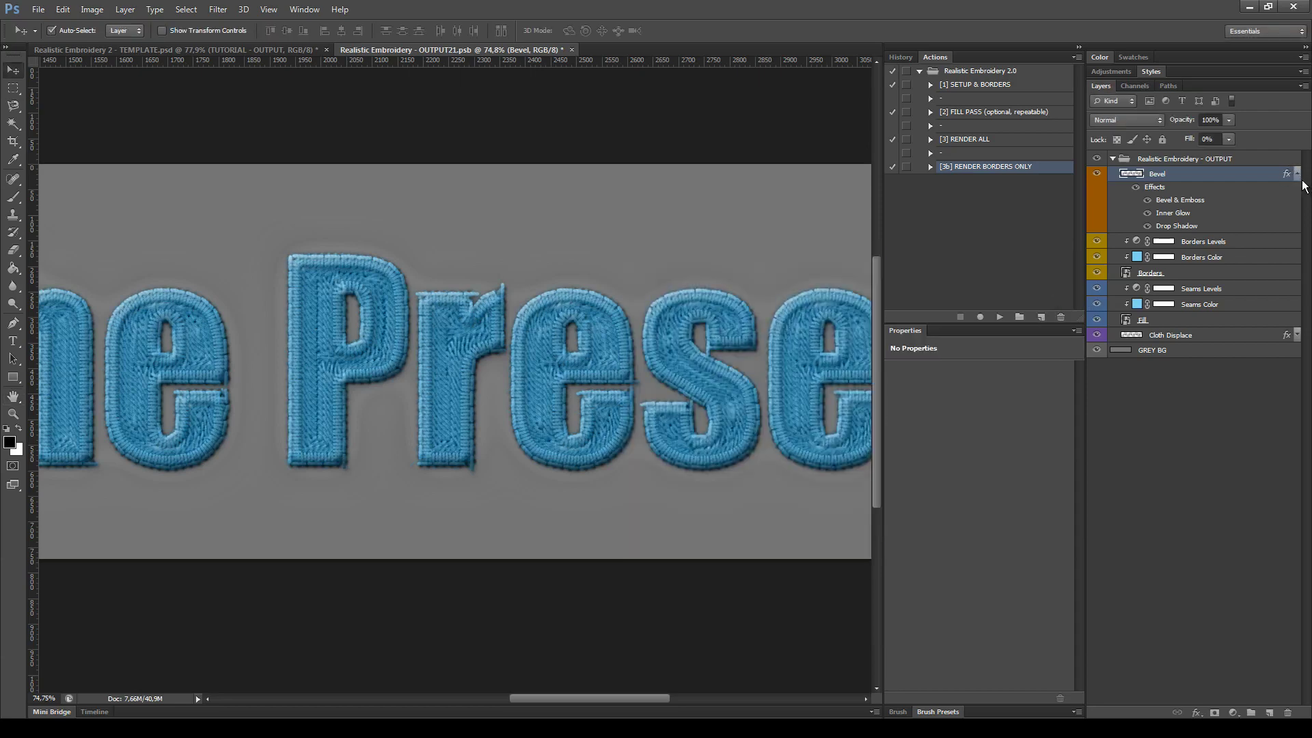
pyautogui.click(1297, 174)
# - Hide the GREY BG layer in the embroidery output document and close the document, saving its changes
pyautogui.click(1155, 220)
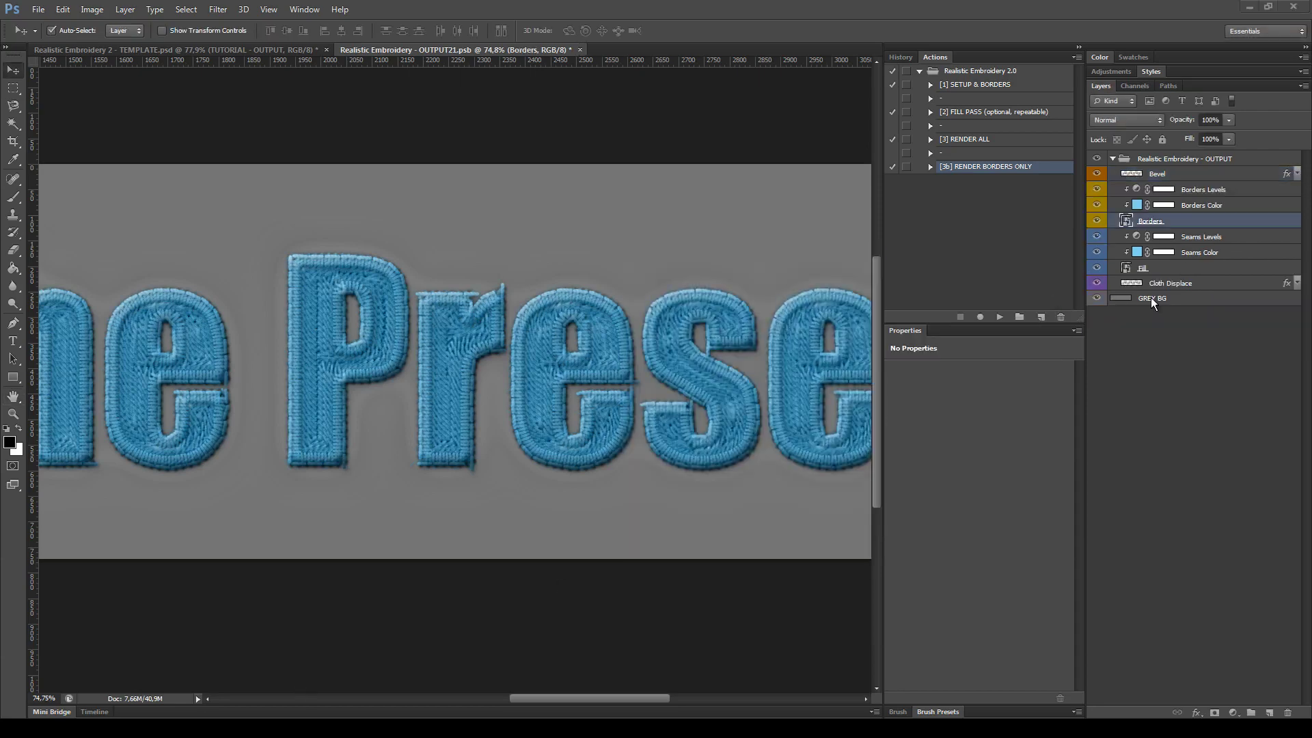
pyautogui.click(1098, 299)
pyautogui.click(580, 49)
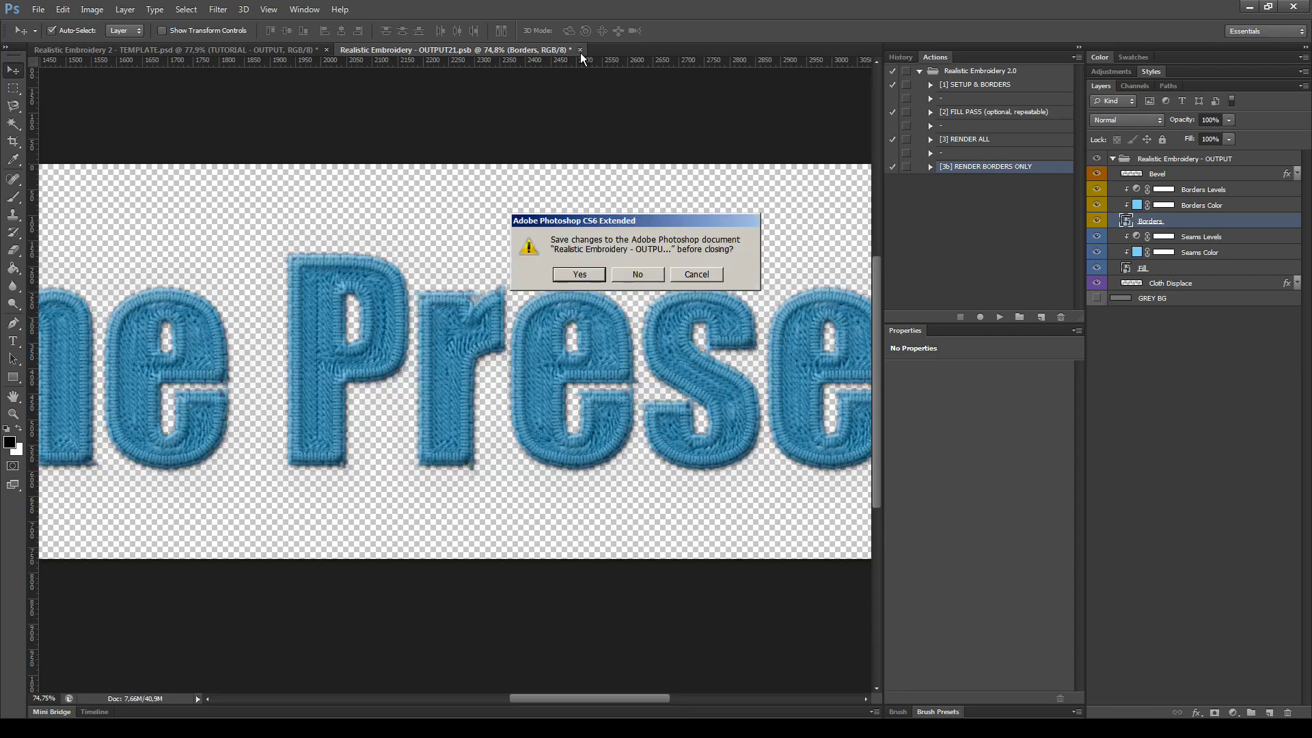
pyautogui.click(579, 274)
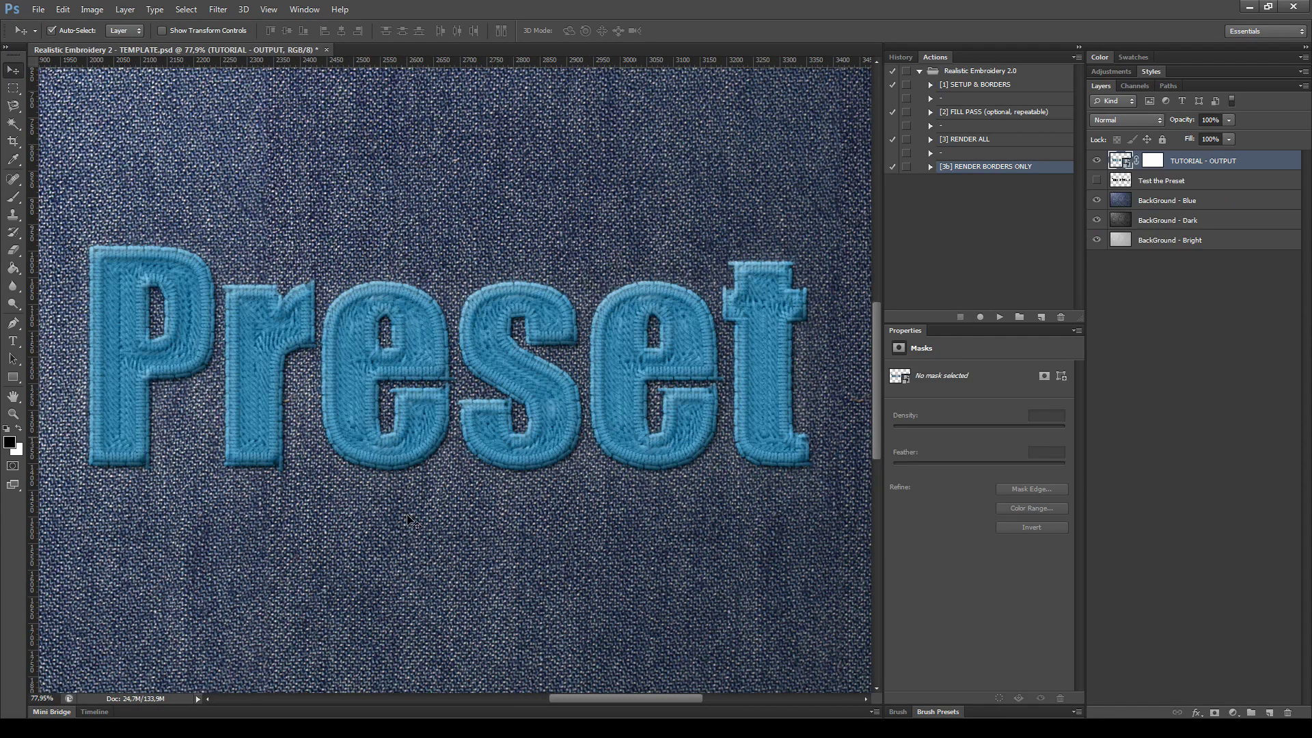
# - Reopen the contents of the TUTORIAL - OUTPUT smart object from the template document
pyautogui.moveTo(273, 437); pyautogui.dragTo(322, 445)
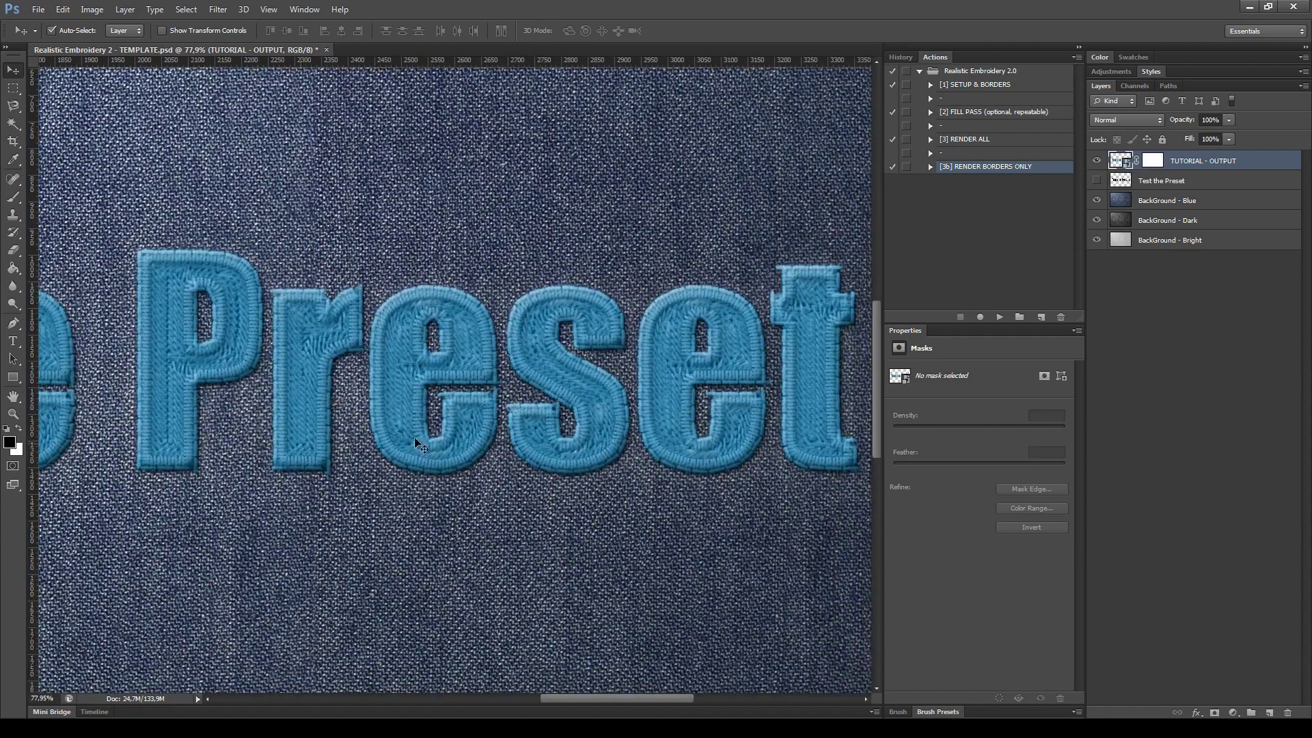
pyautogui.doubleClick(1121, 166)
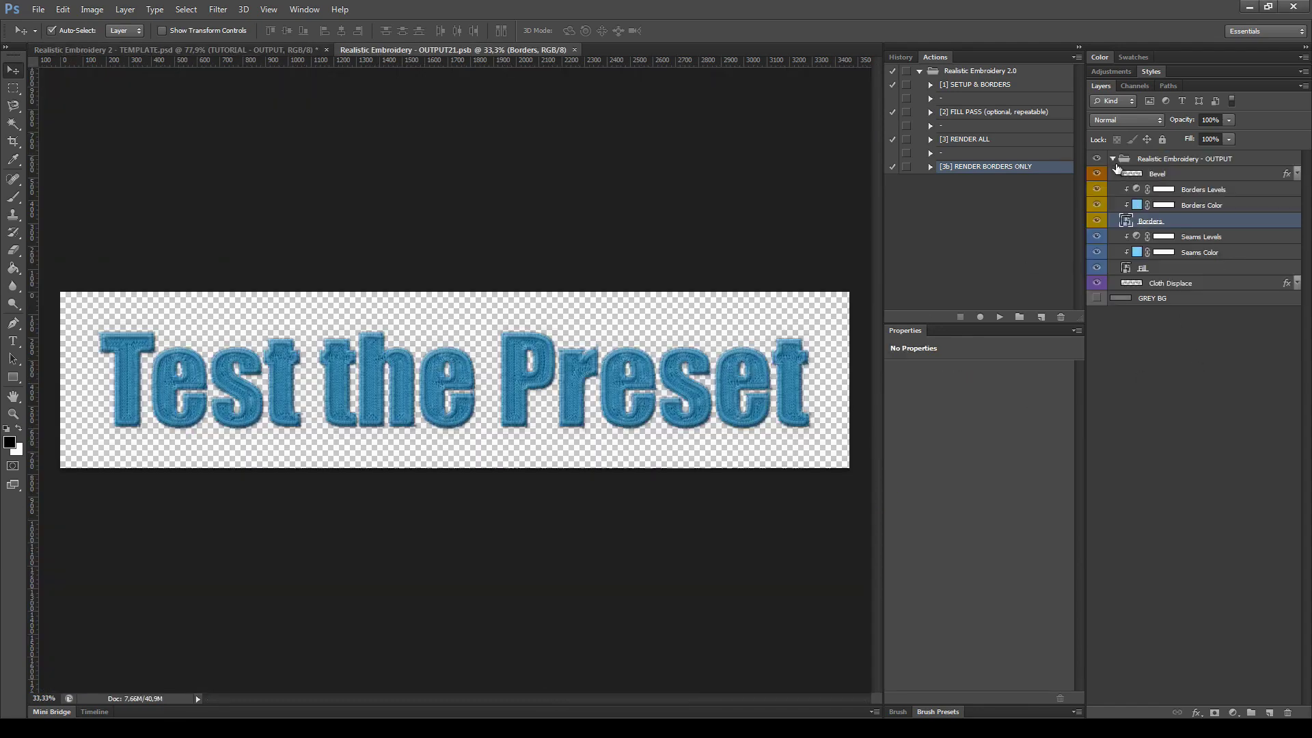
# - Hide the Borders Color and Seams Color layers in the embroidery output document
pyautogui.click(1255, 209)
pyautogui.click(1097, 205)
pyautogui.click(1201, 254)
pyautogui.click(1097, 252)
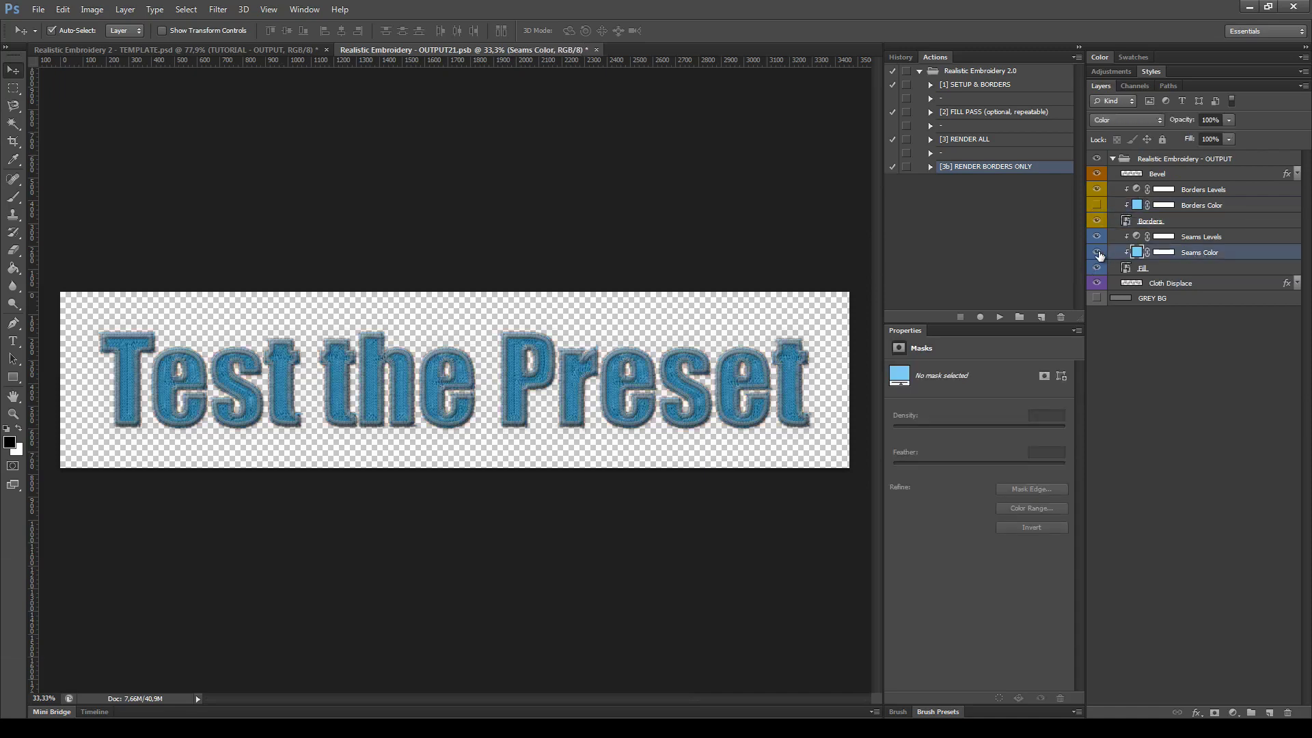
# - Apply the RE Silver layer style to the Fill layer and to the Borders layer
pyautogui.click(1150, 72)
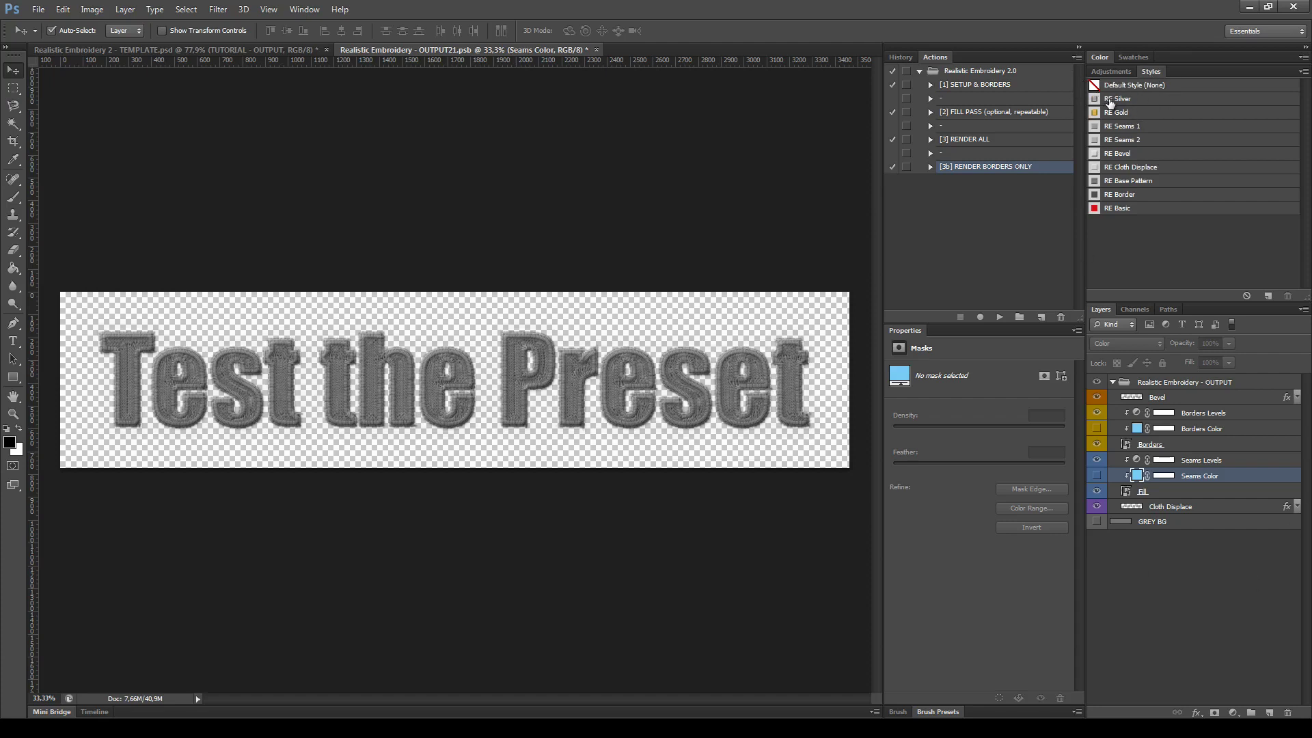
pyautogui.click(1176, 492)
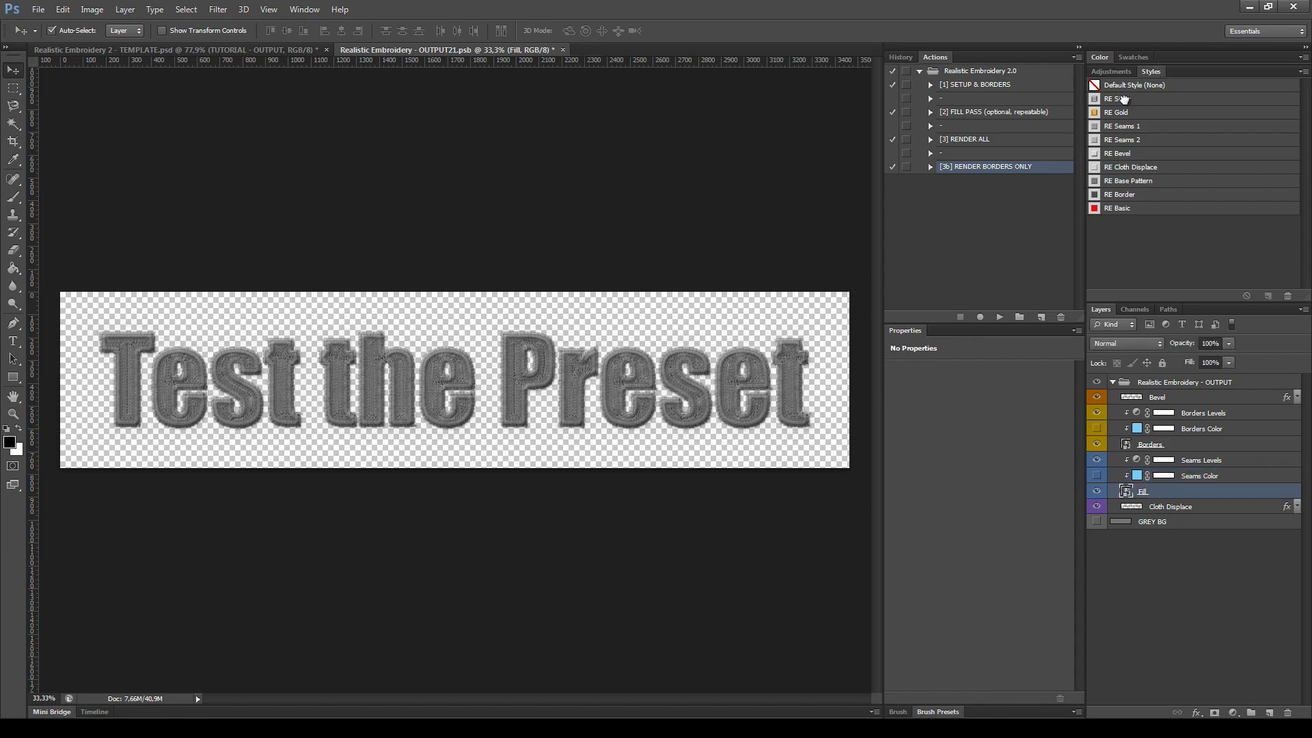
pyautogui.click(1124, 99)
pyautogui.click(1181, 446)
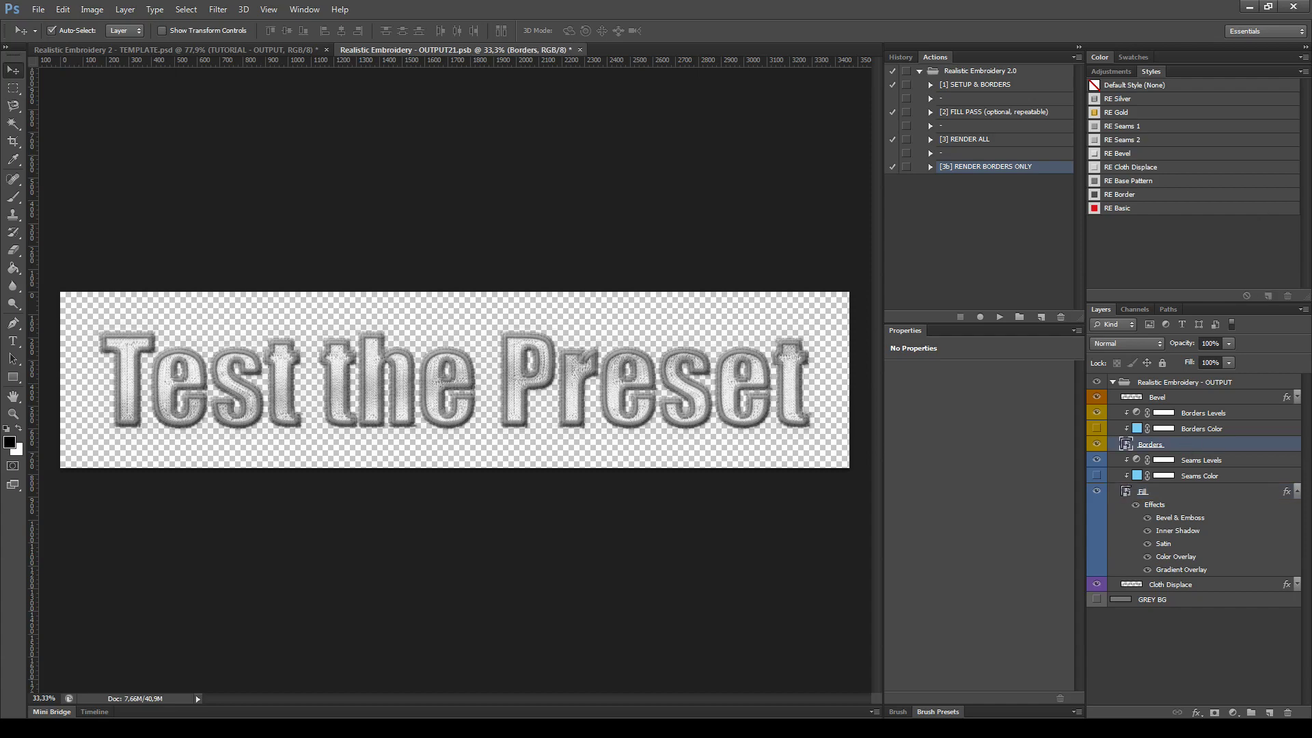
pyautogui.click(1121, 100)
# - Show the GREY BG layer behind the silver embroidery and open the Seams Levels adjustment settings
pyautogui.click(1097, 678)
pyautogui.scroll(1, 586, 480)
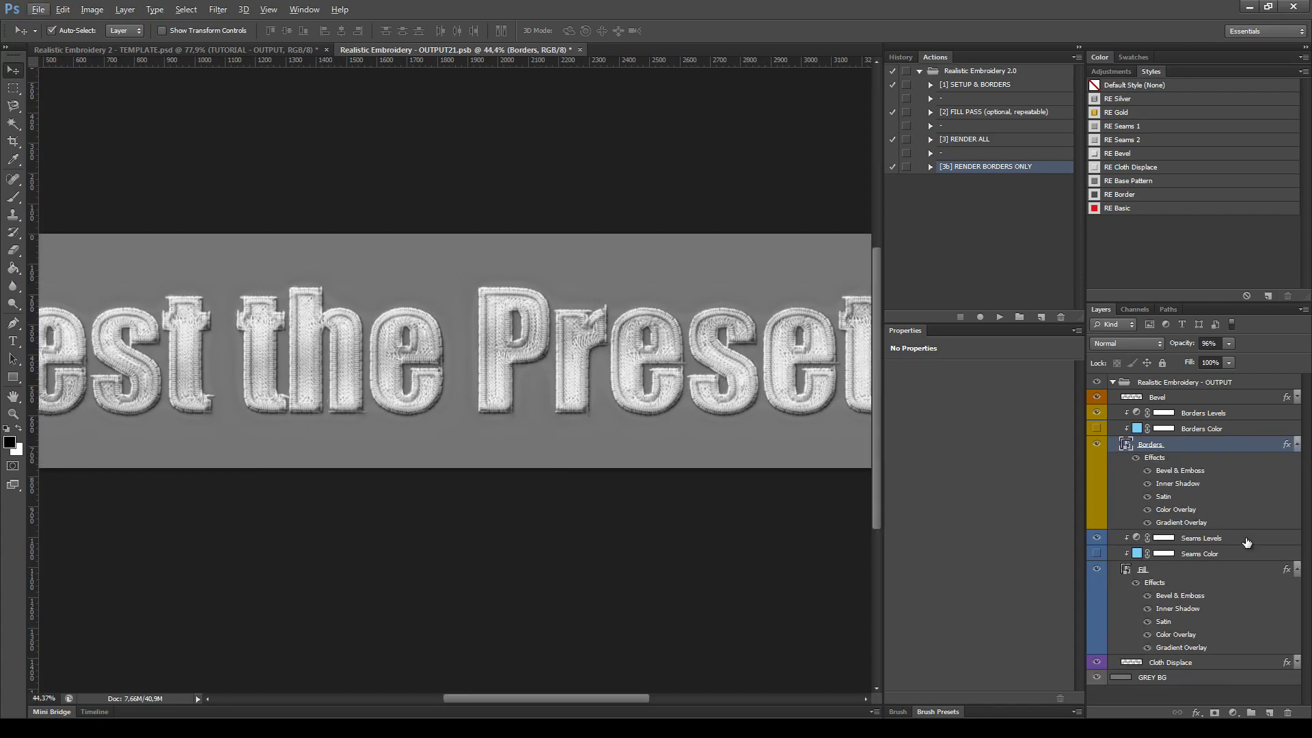
pyautogui.click(1136, 539)
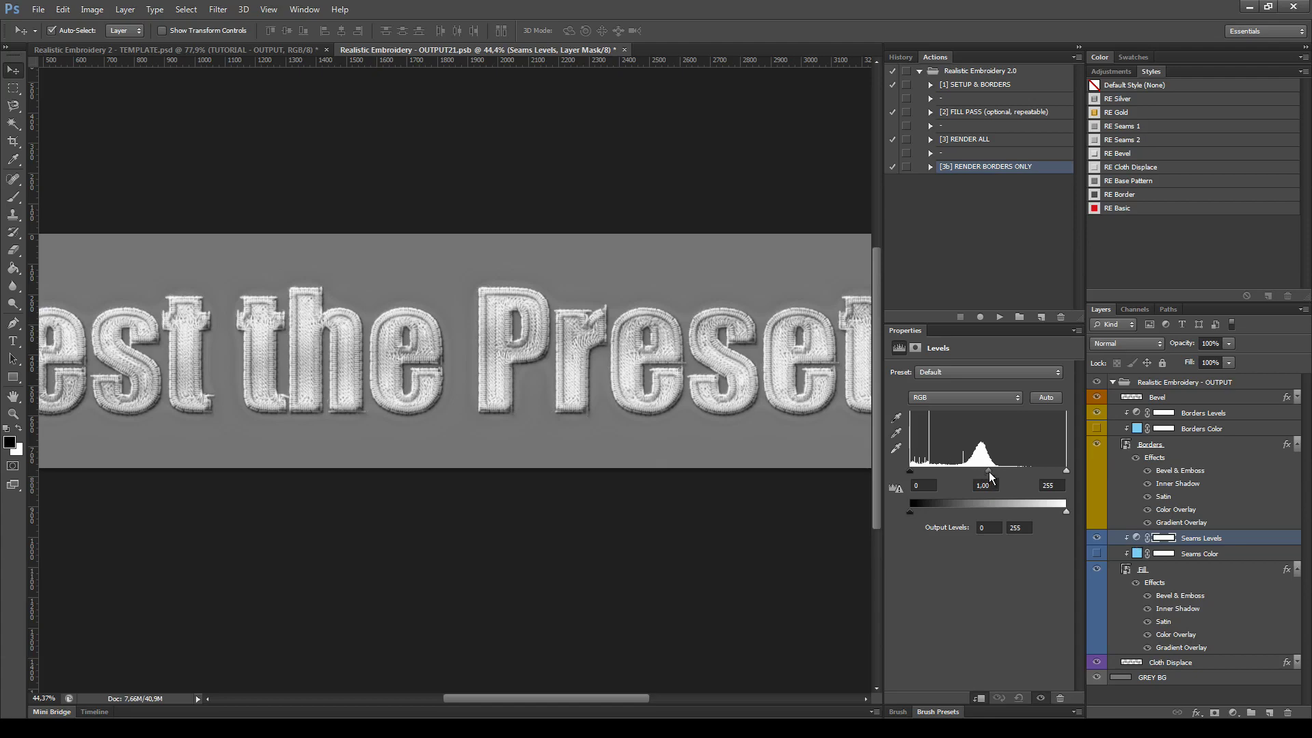
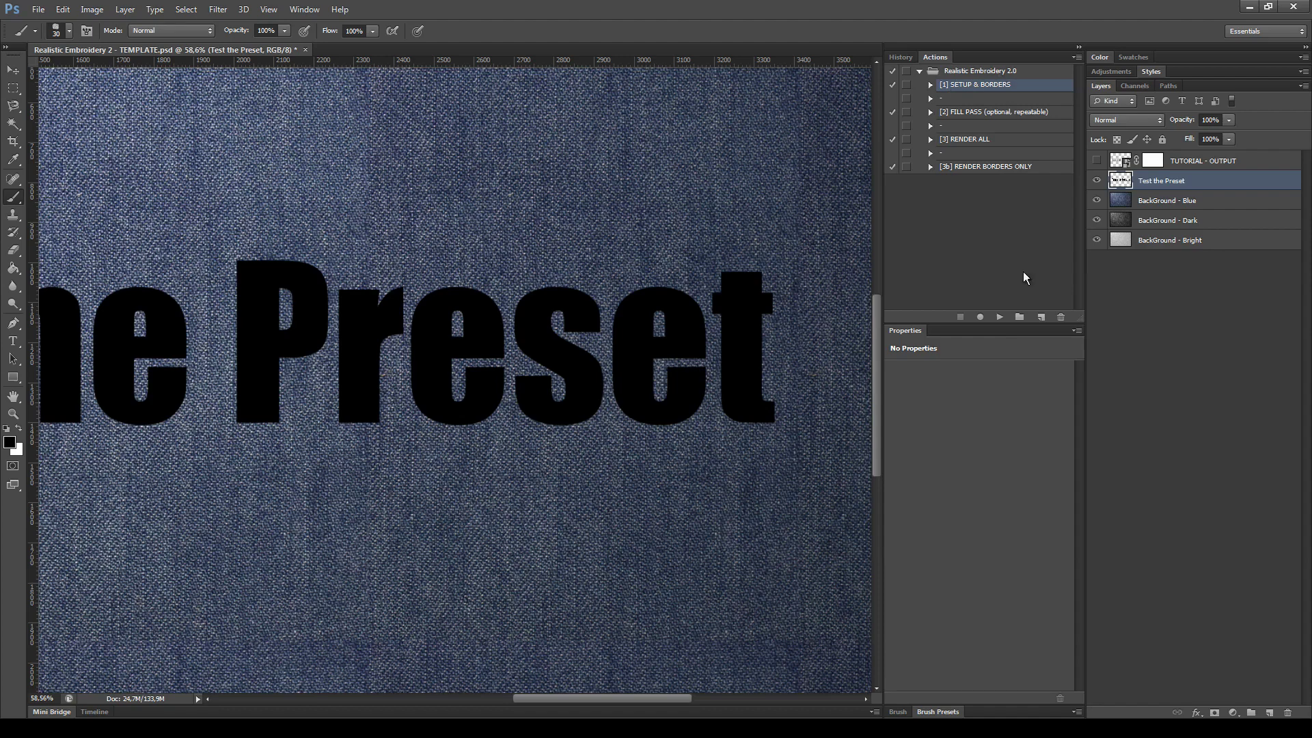
# - Run the [1] SETUP & BORDERS action on the Test the Preset layer and select the [3b] RENDER BORDERS ONLY action
pyautogui.click(1002, 317)
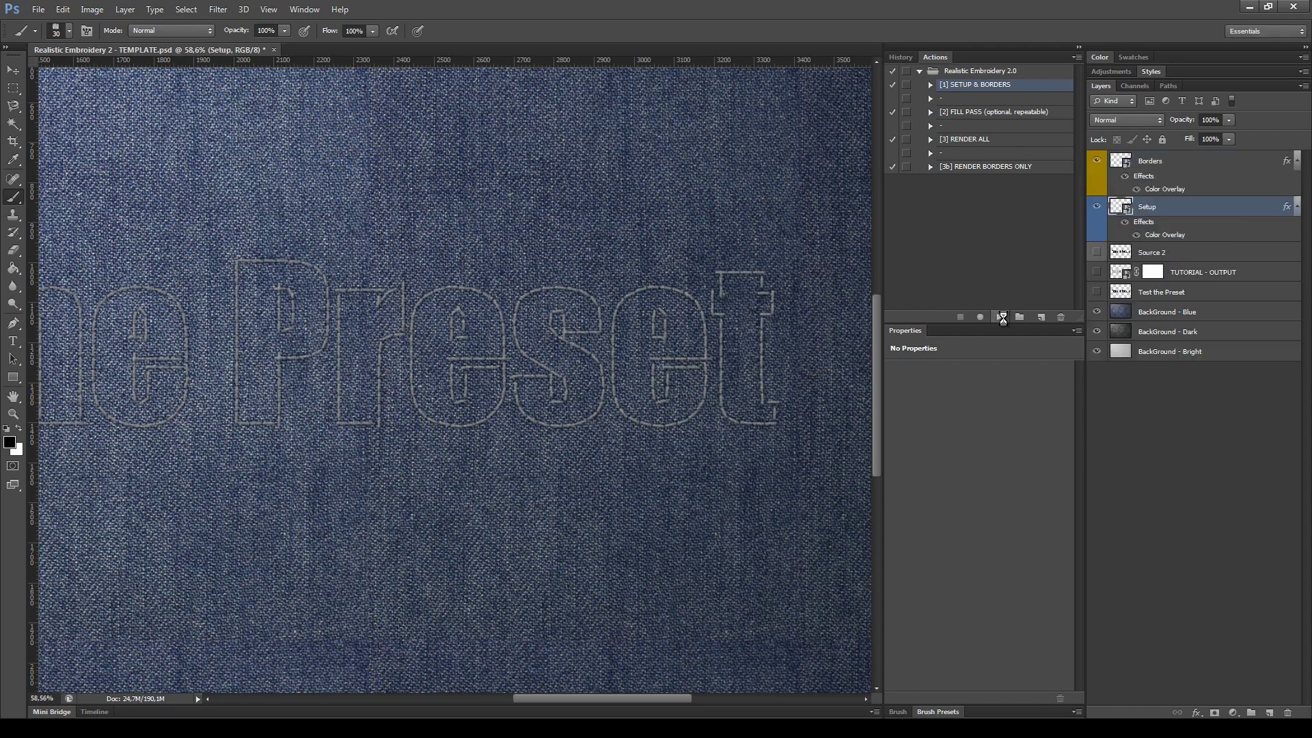
pyautogui.click(984, 171)
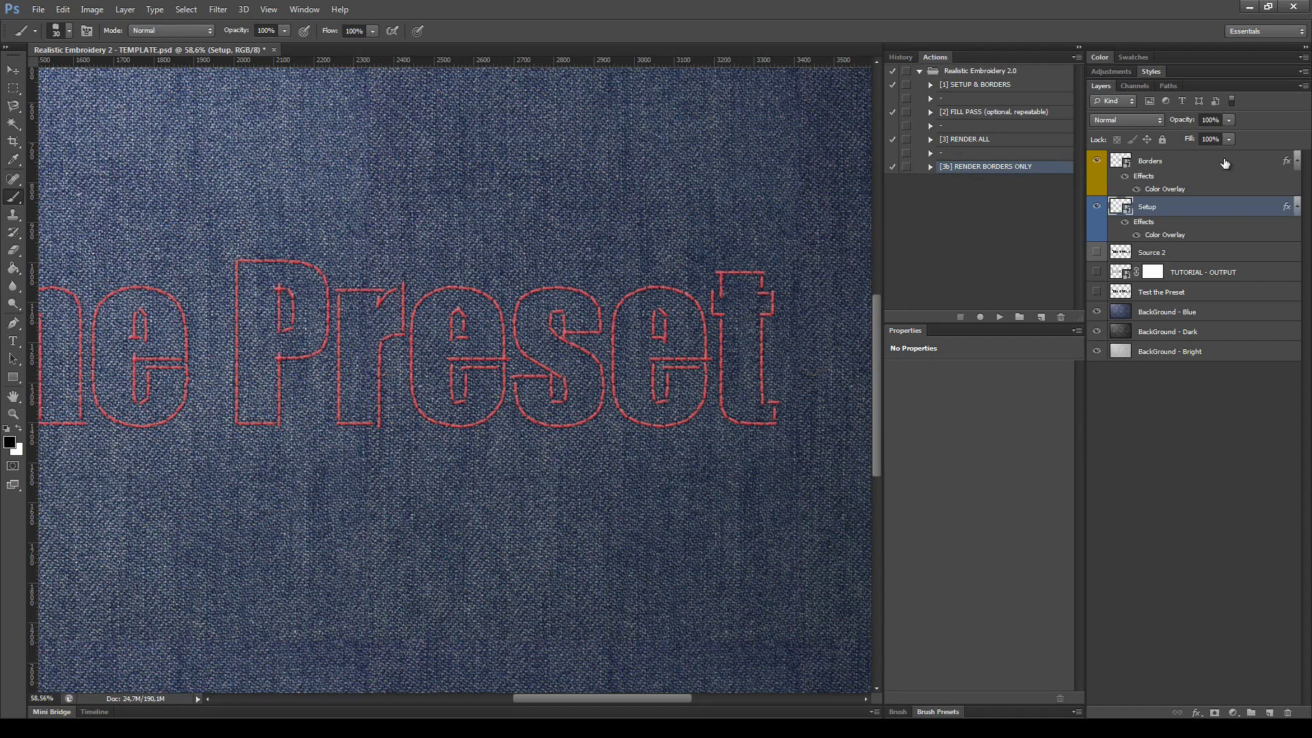
# - Open the Borders smart object, make Border 3 visible, and close the document, saving its changes
pyautogui.click(1114, 167)
pyautogui.doubleClick(1118, 162)
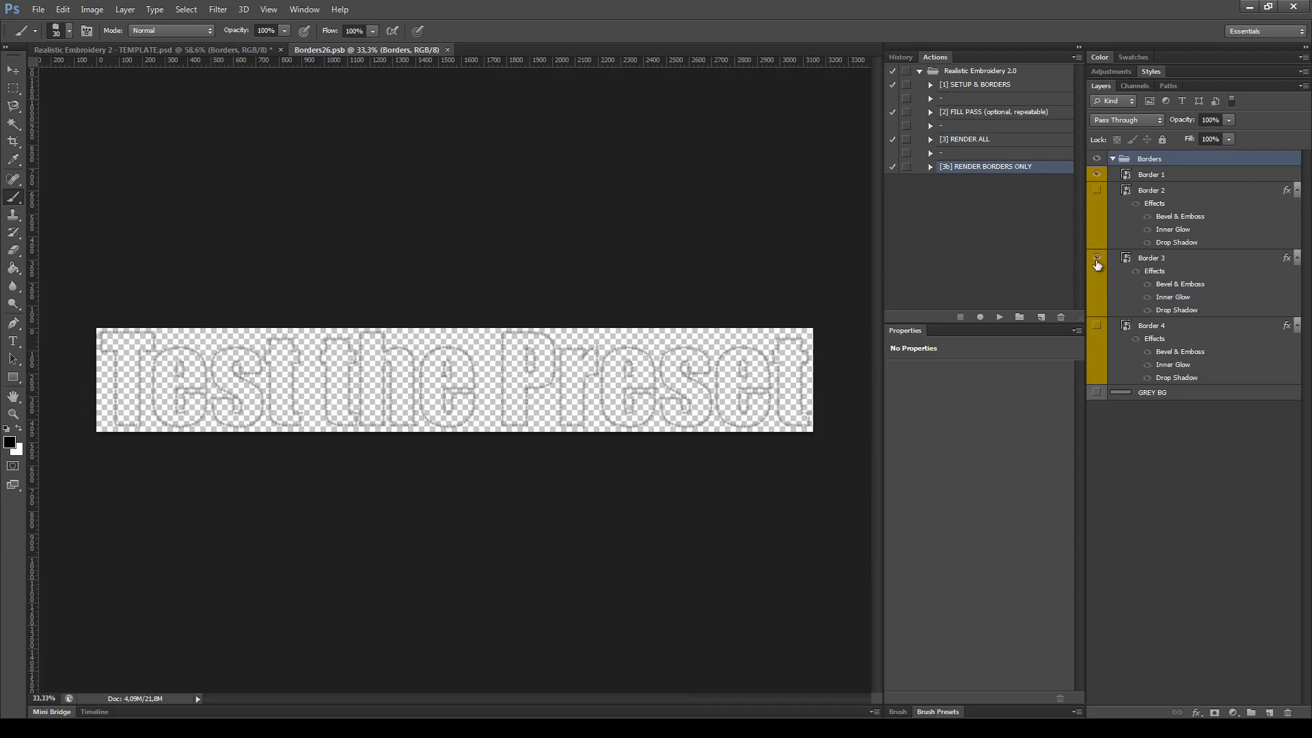
pyautogui.click(453, 50)
pyautogui.click(577, 274)
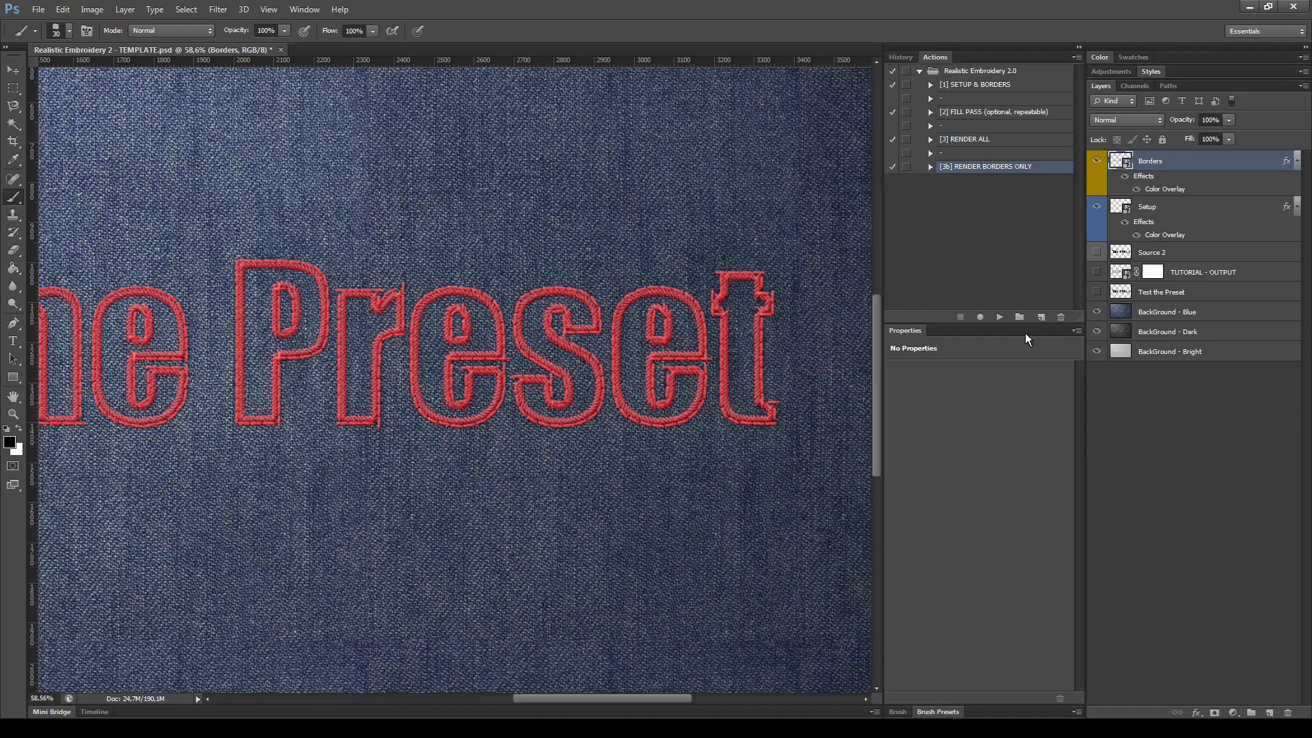
# - Run the [3b] RENDER BORDERS ONLY action to turn the text outlines into embroidery
pyautogui.click(999, 319)
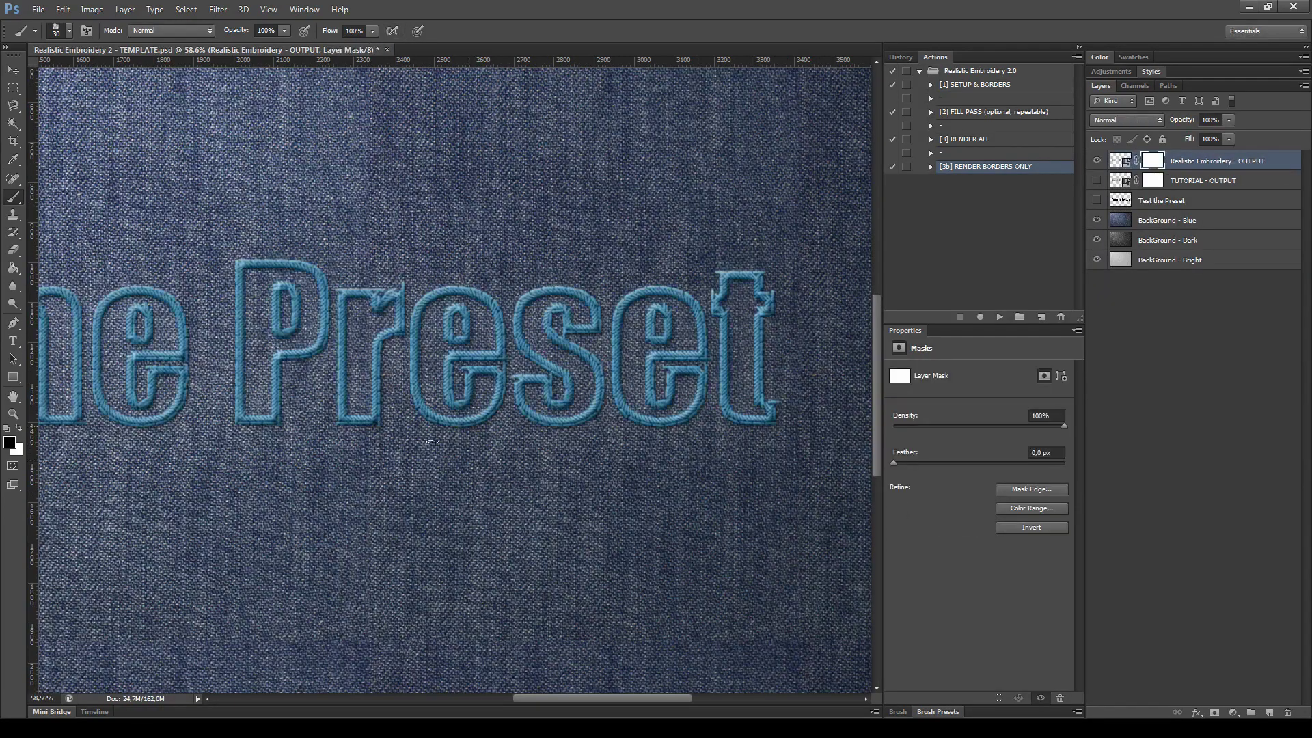
pyautogui.moveTo(432, 441); pyautogui.dragTo(274, 451)
# - Rename the Realistic Embroidery - OUTPUT layer as BORDERS - OUTPUT
pyautogui.click(1192, 162)
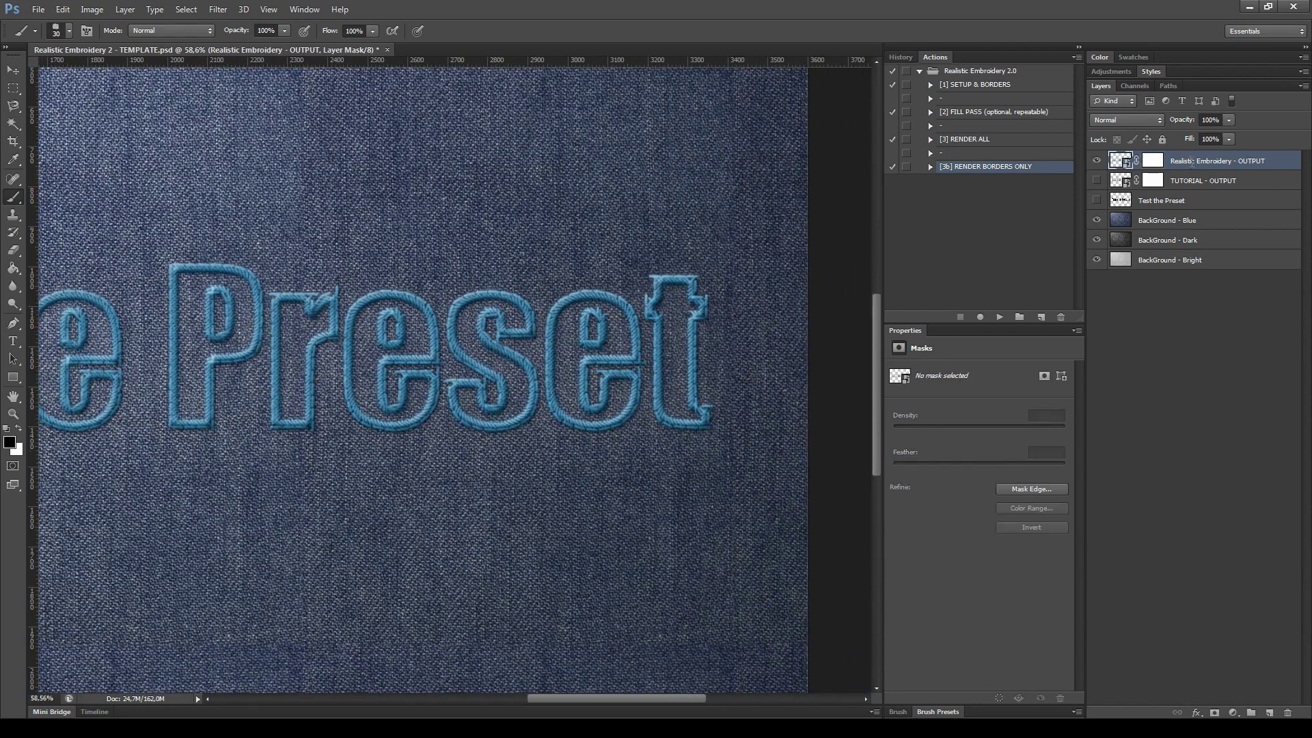
pyautogui.doubleClick(1192, 162)
pyautogui.moveTo(1171, 162); pyautogui.dragTo(1234, 161)
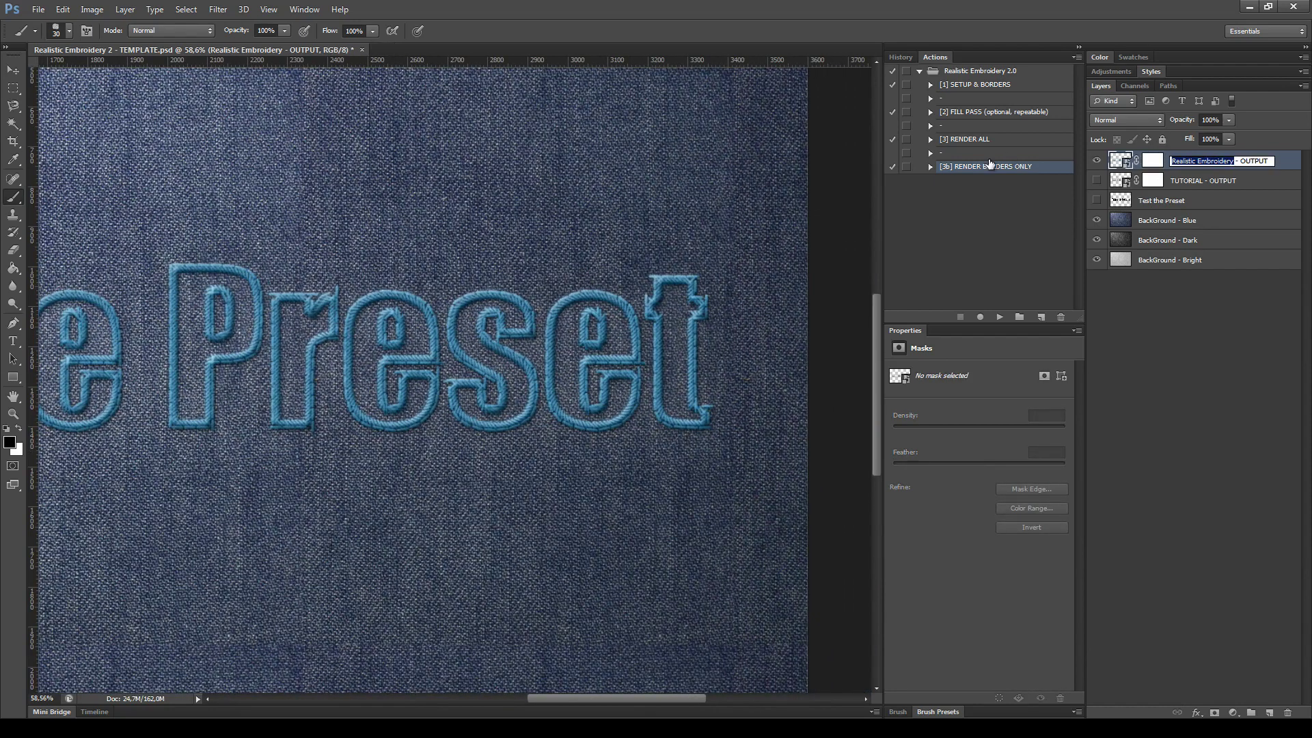
pyautogui.write('BORDERS')
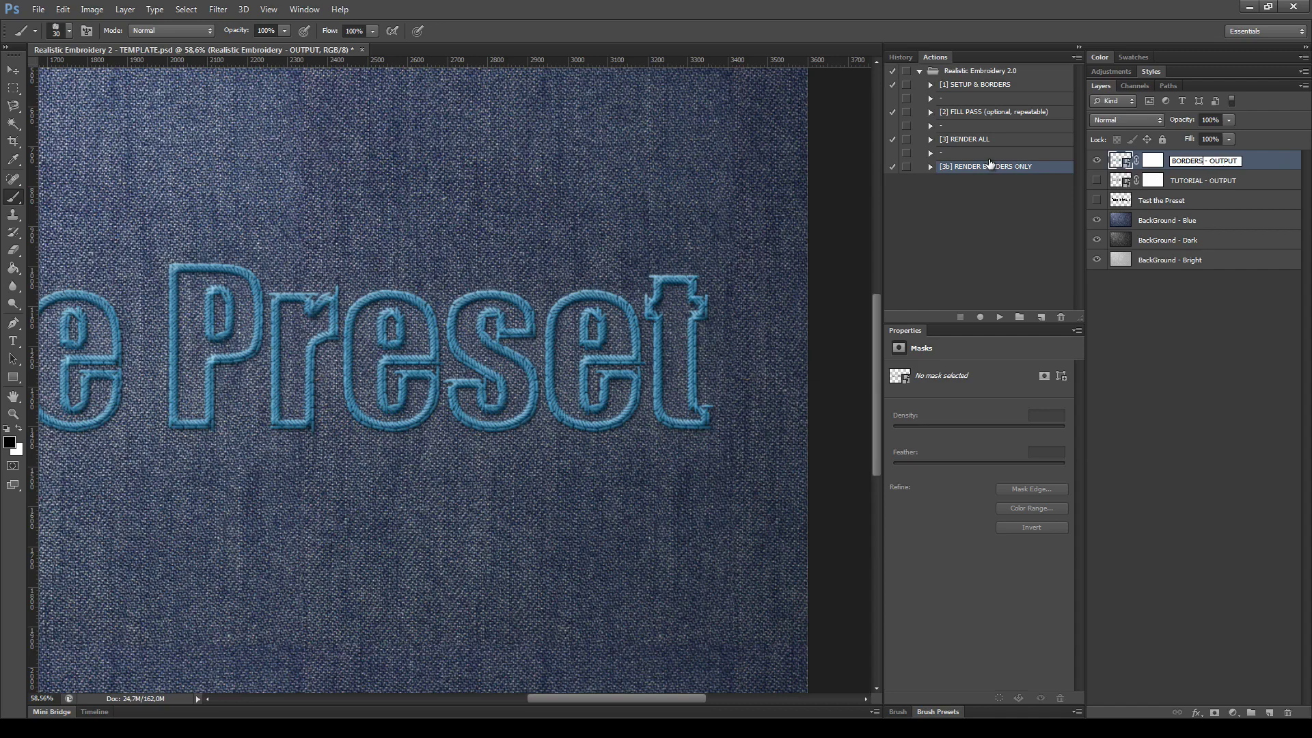
pyautogui.press('Return')
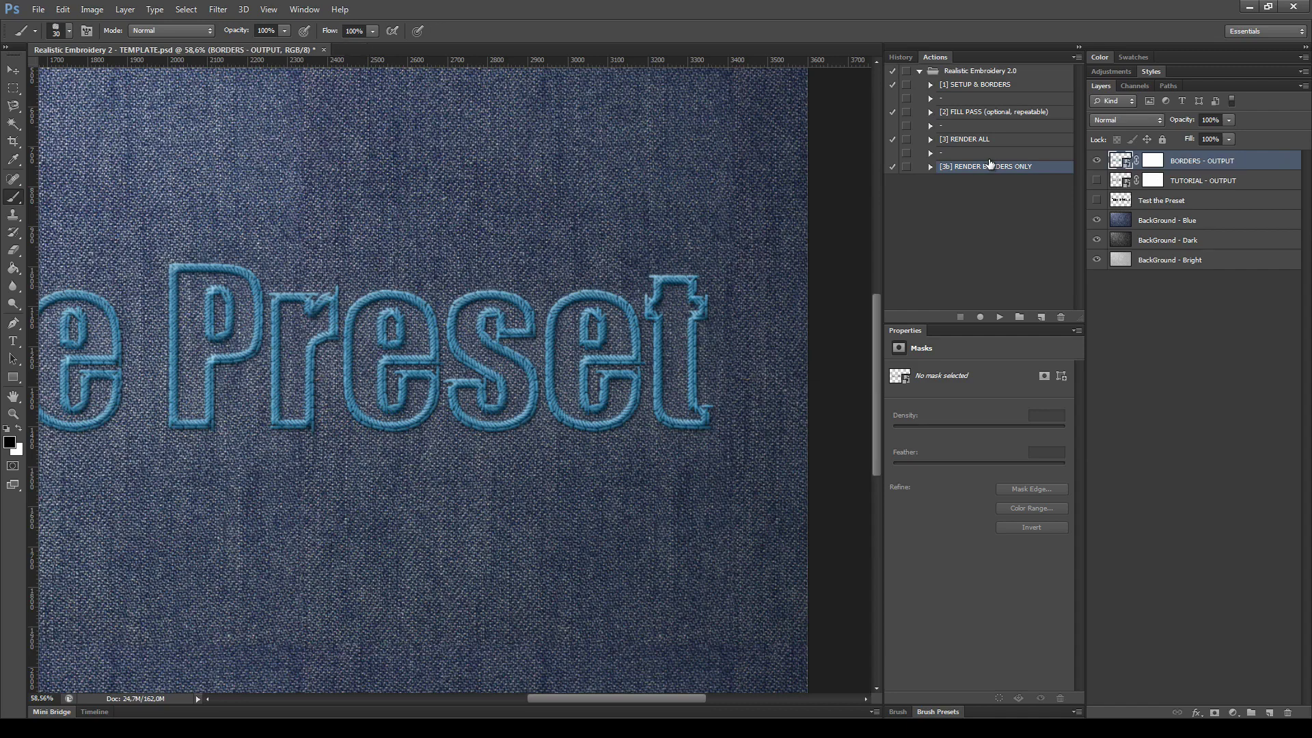
# - Open the contents of the BORDERS - OUTPUT layer, inspect the stitched borders against the GREY BG layer, and close the document
pyautogui.doubleClick(1118, 161)
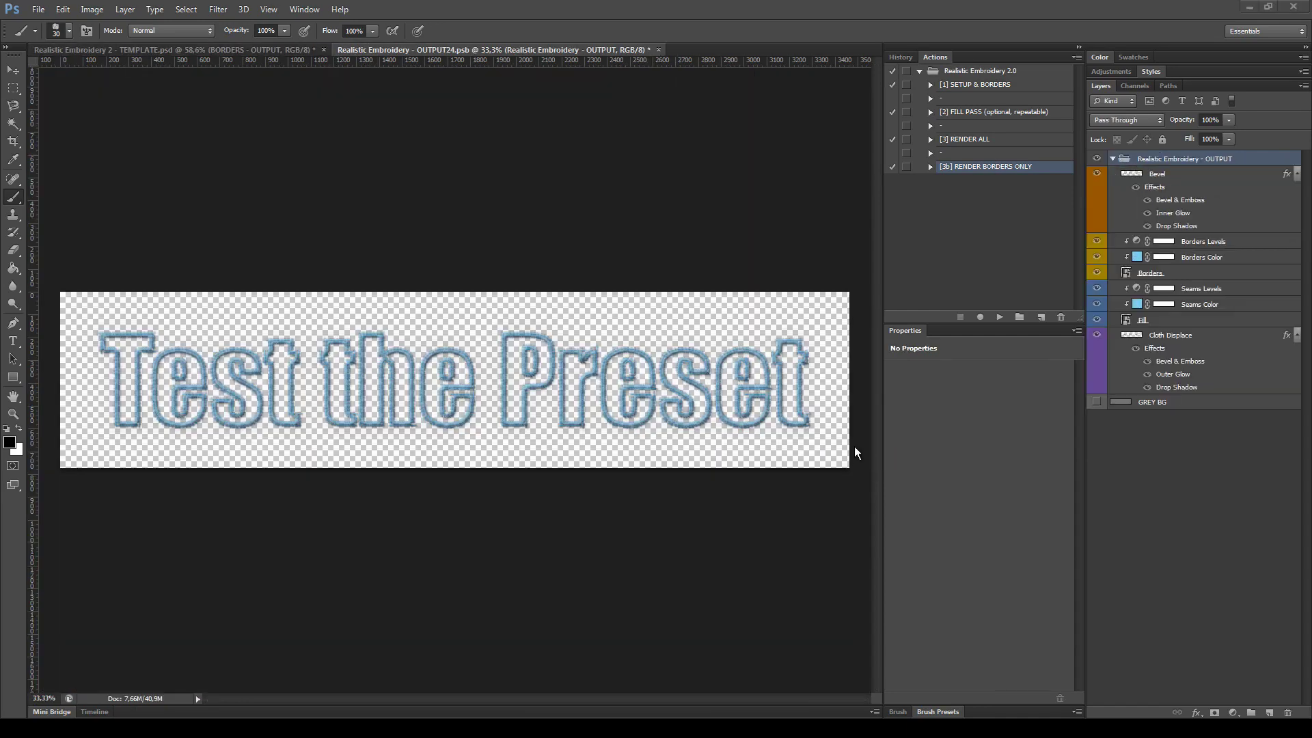
pyautogui.click(1096, 402)
pyautogui.scroll(3, 691, 495)
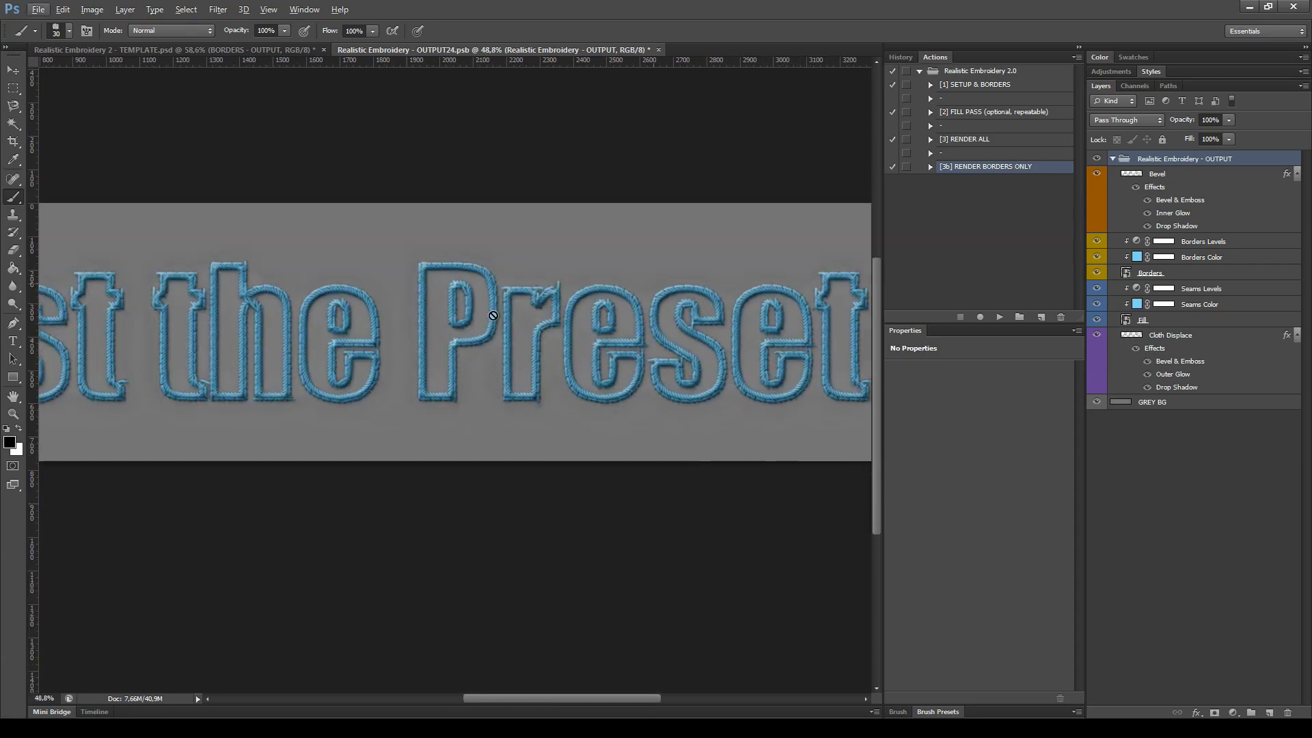
pyautogui.hscroll(3, 556, 396)
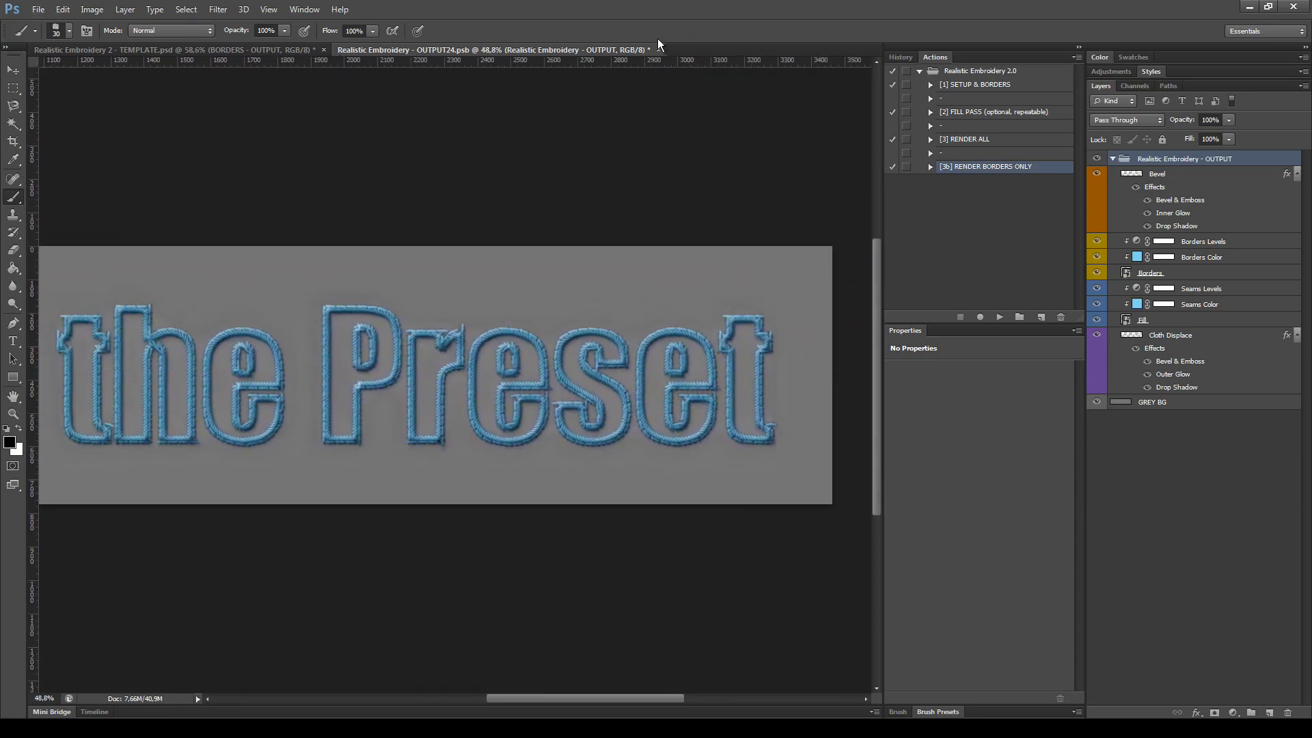
pyautogui.click(659, 50)
pyautogui.click(638, 274)
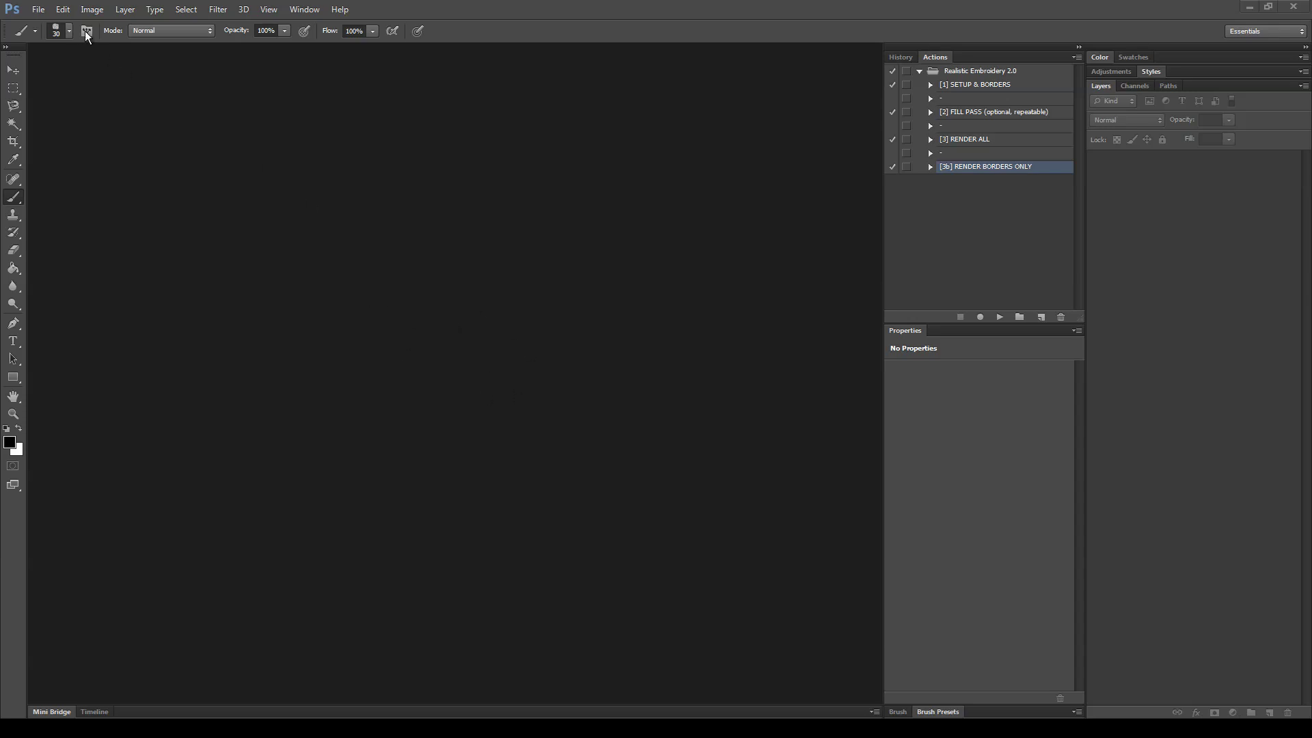
# - Open the Realistic Embroidery 2 - MULTICOLOR EXAMPLE file from the DEMO files folder and activate the Move tool
pyautogui.click(39, 10)
pyautogui.click(41, 35)
pyautogui.click(523, 311)
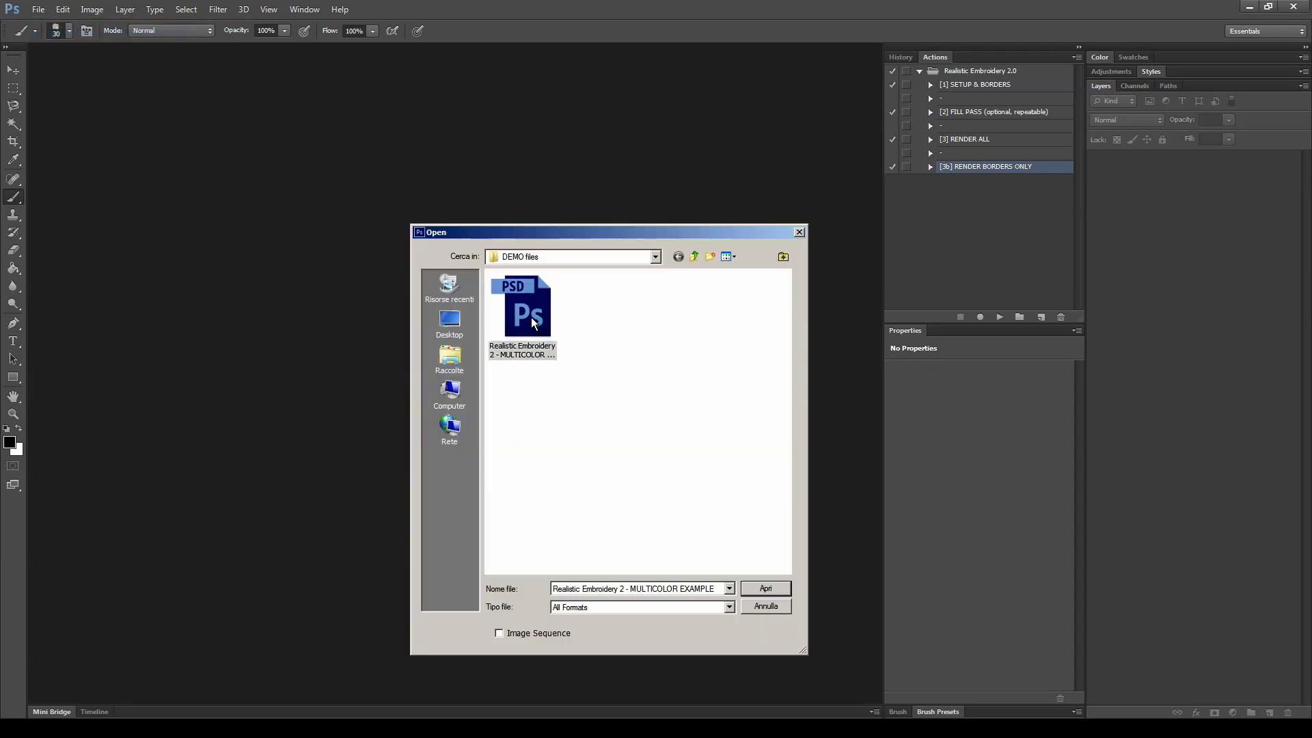
pyautogui.click(768, 587)
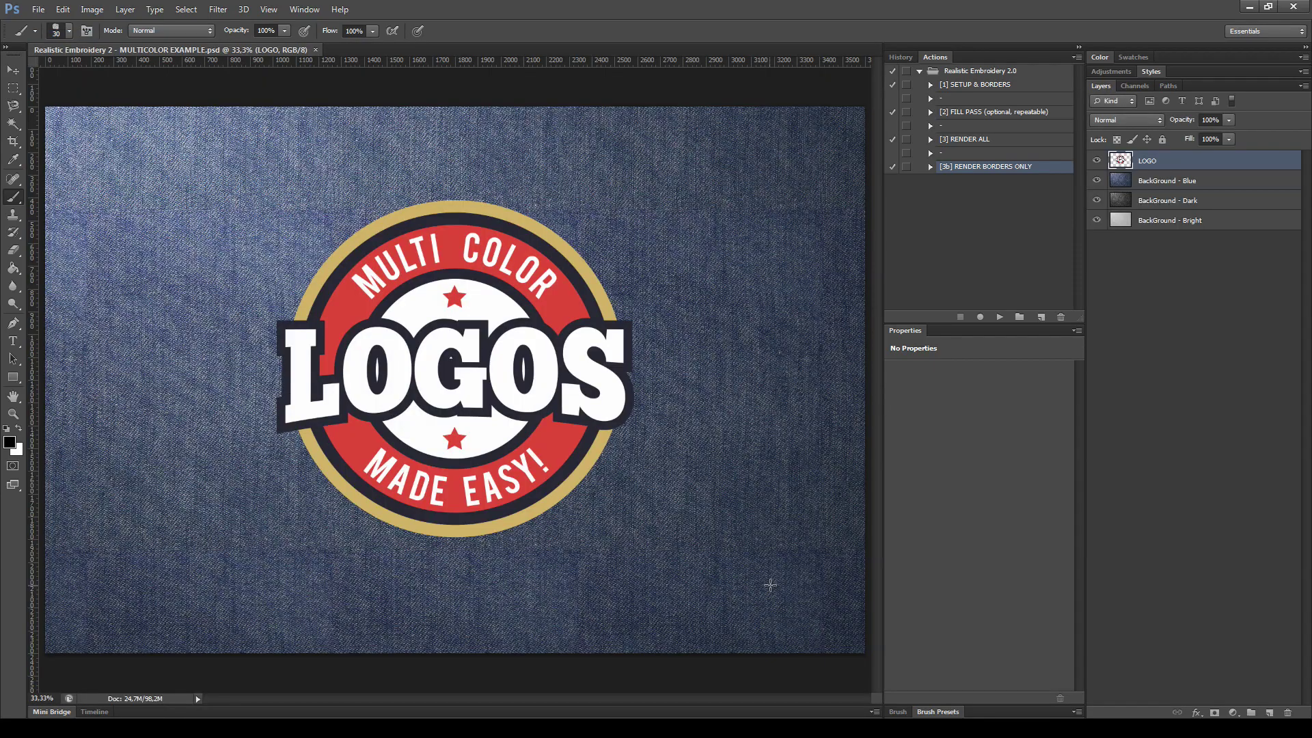
pyautogui.press('v')
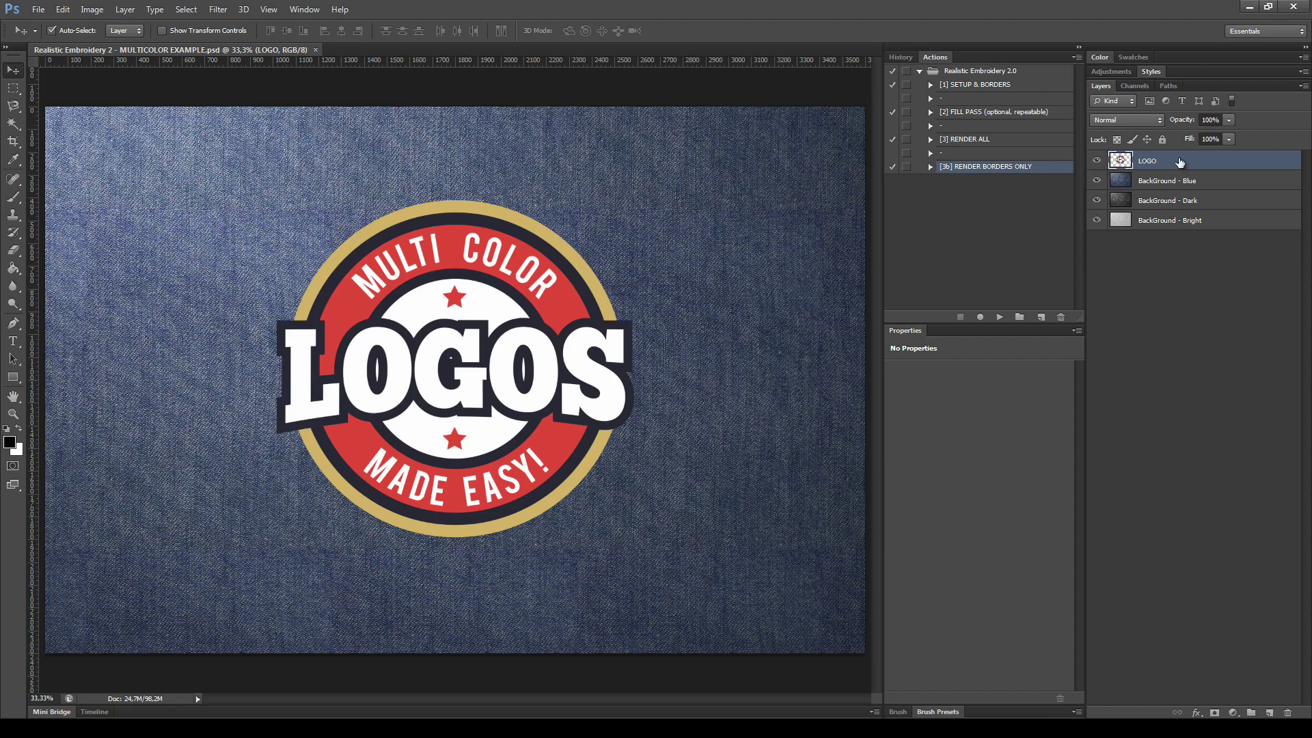
# - Select the gold outer ring on the LOGO layer with the Magic Wand and copy it to a new layer
pyautogui.click(13, 124)
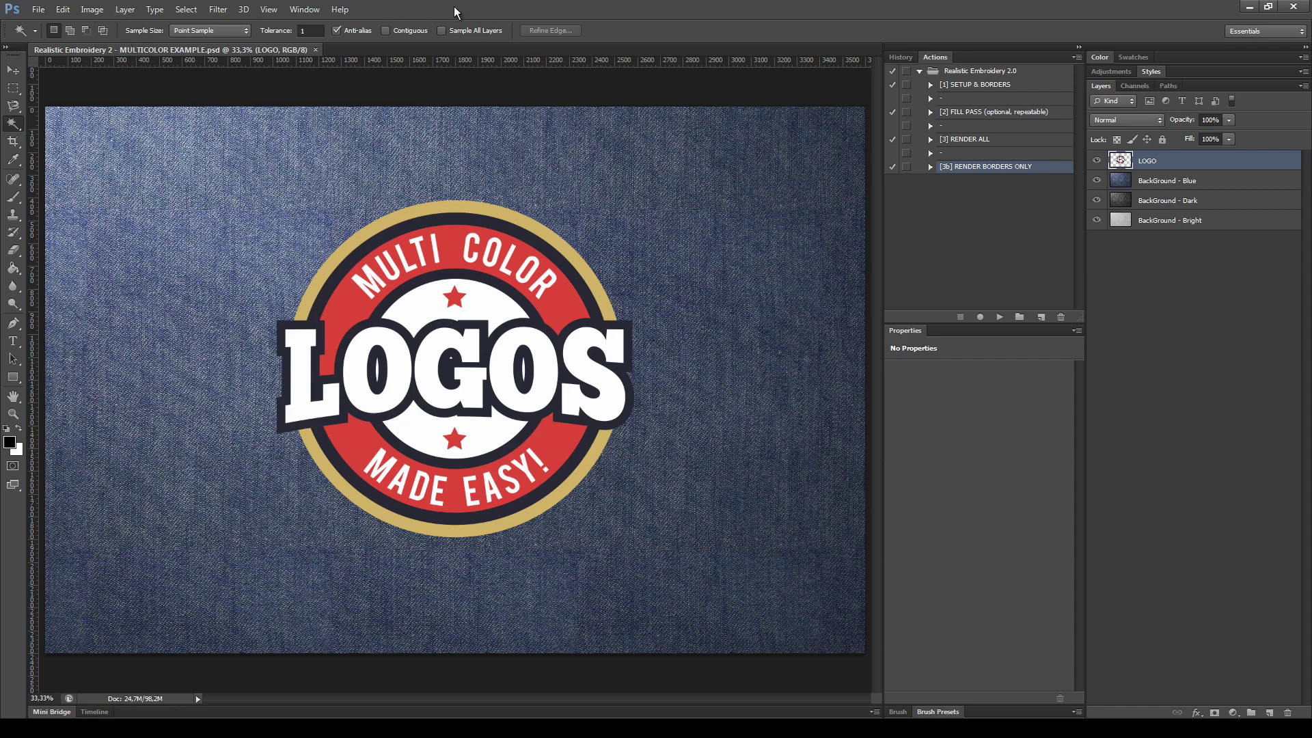
pyautogui.click(368, 239)
pyautogui.click(355, 243)
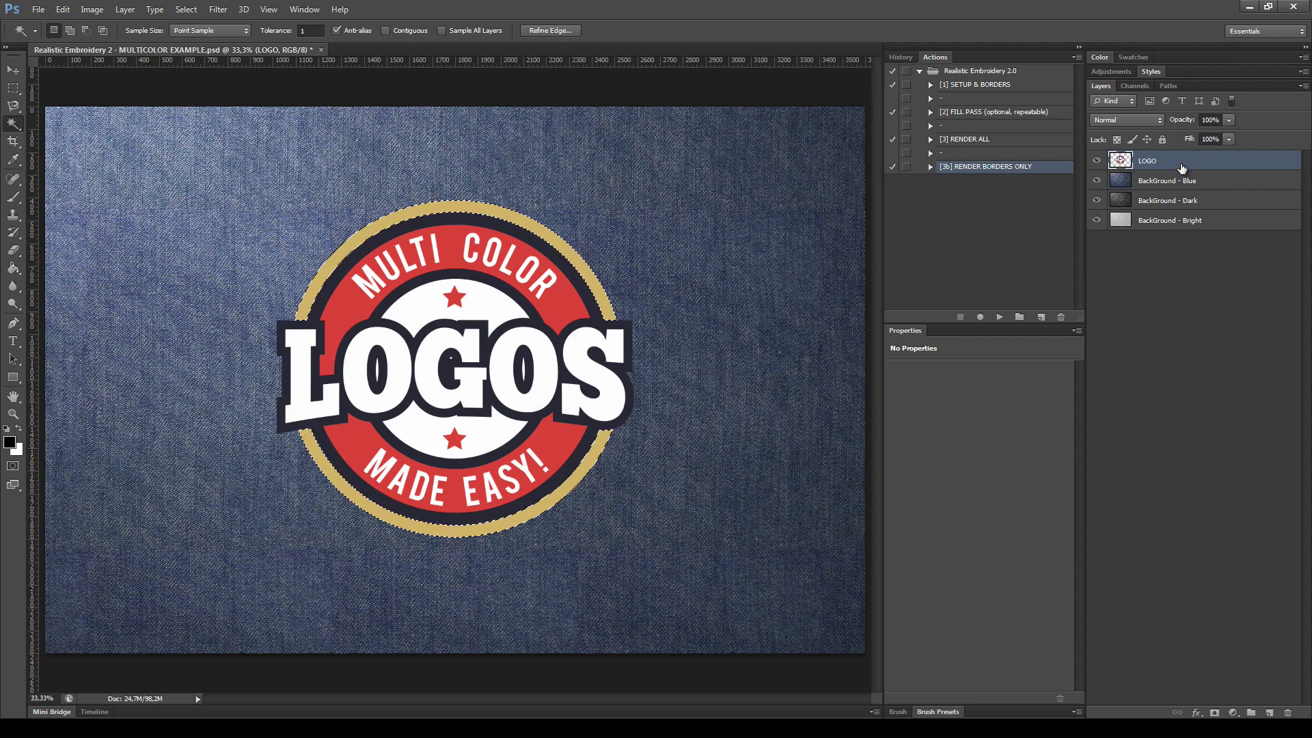
pyautogui.hotkey('ctrl', 'd')
pyautogui.hotkey('ctrl', 'shift', 'alt', 'n')
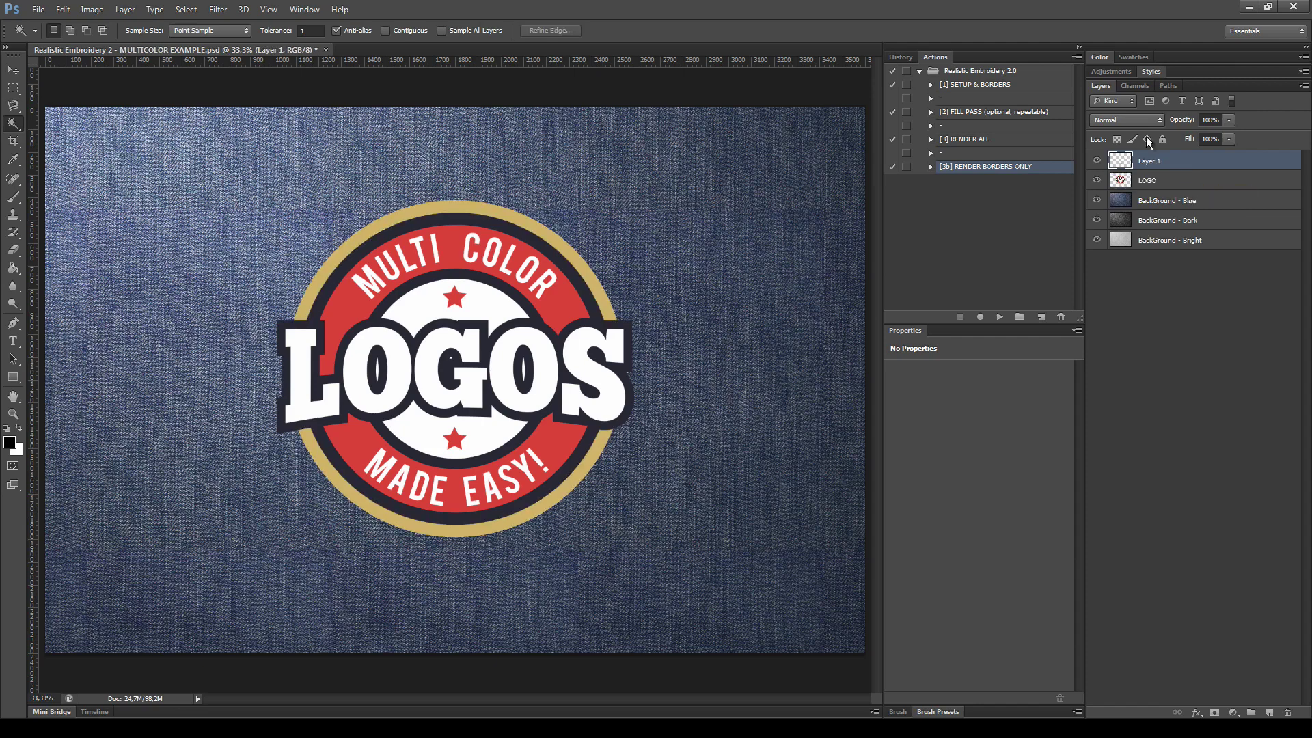
# - Toggle the LOGO layer's visibility to check the copied ring, and name the new layer Gold
pyautogui.click(1097, 181)
pyautogui.click(1097, 180)
pyautogui.click(1097, 180)
pyautogui.click(1097, 180)
pyautogui.doubleClick(1150, 161)
pyautogui.write('Gold')
pyautogui.press('Return')
# - Select all white areas on the LOGO layer and copy them to a new layer named White
pyautogui.click(1177, 188)
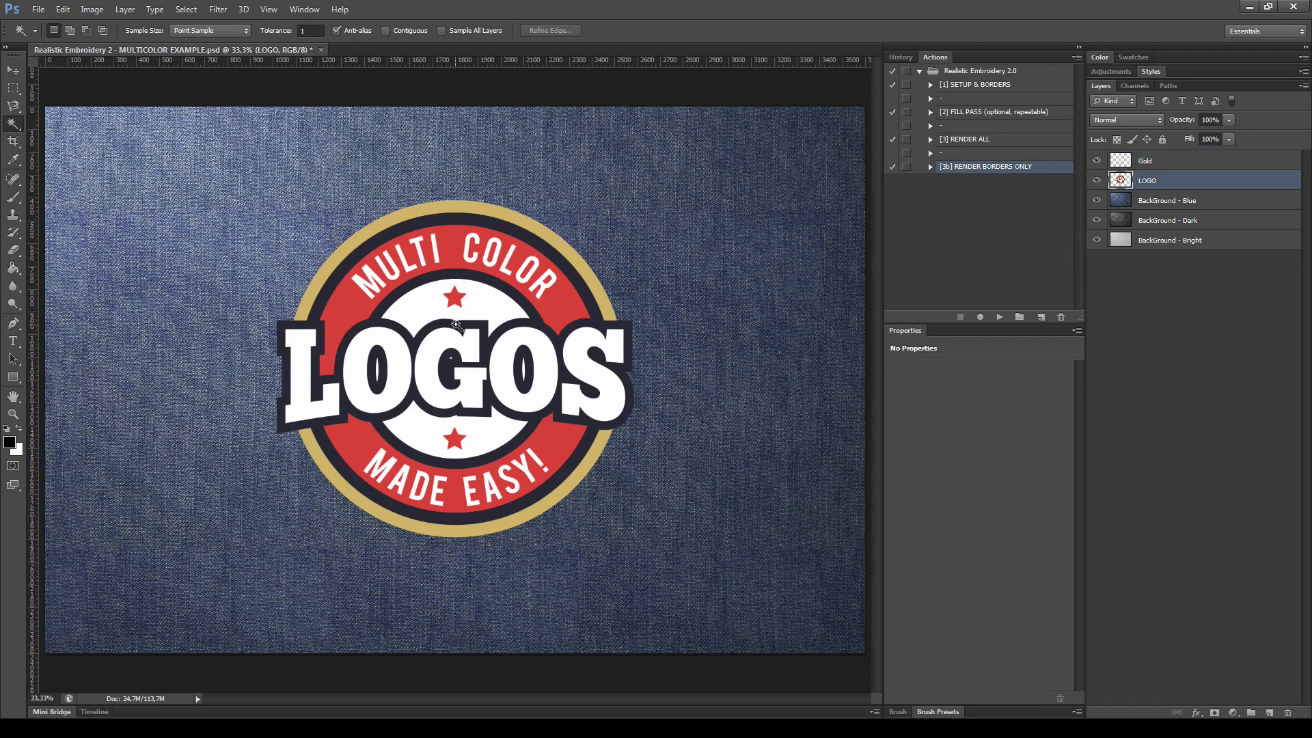
pyautogui.click(401, 370)
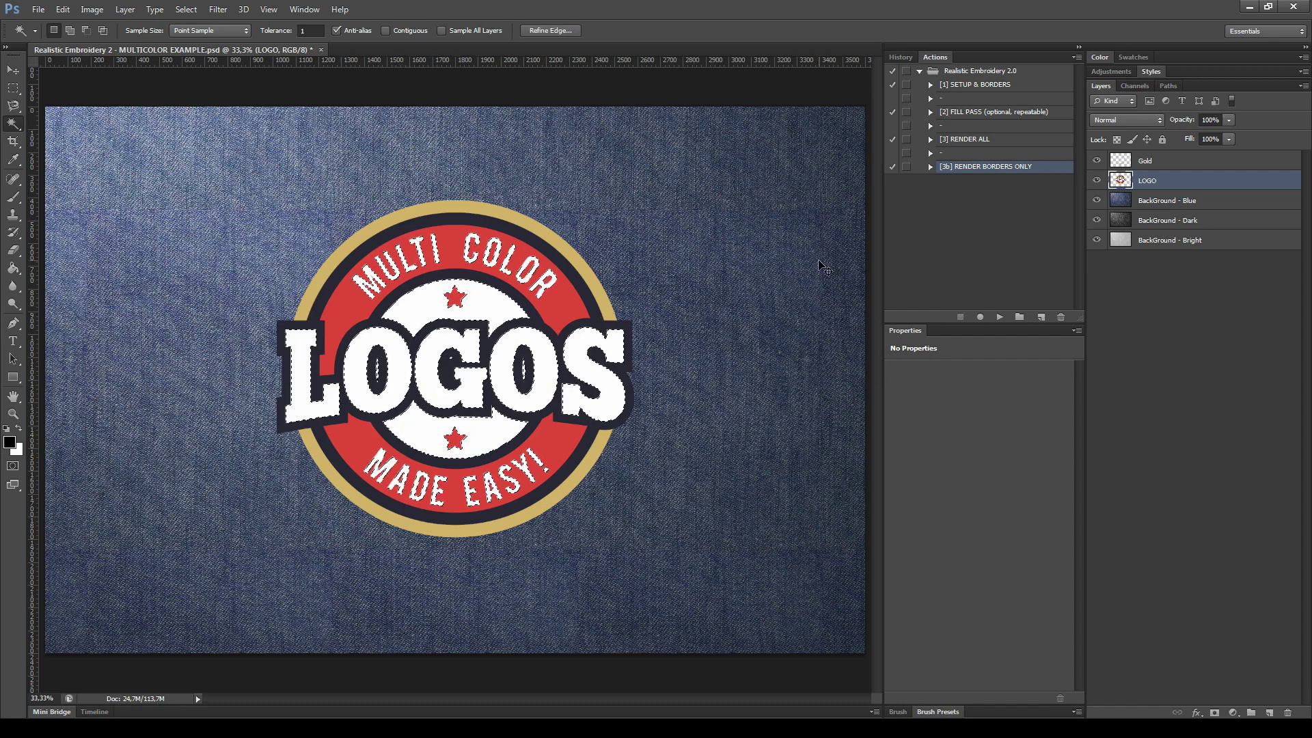
pyautogui.hotkey('ctrl', 'j')
pyautogui.doubleClick(1154, 180)
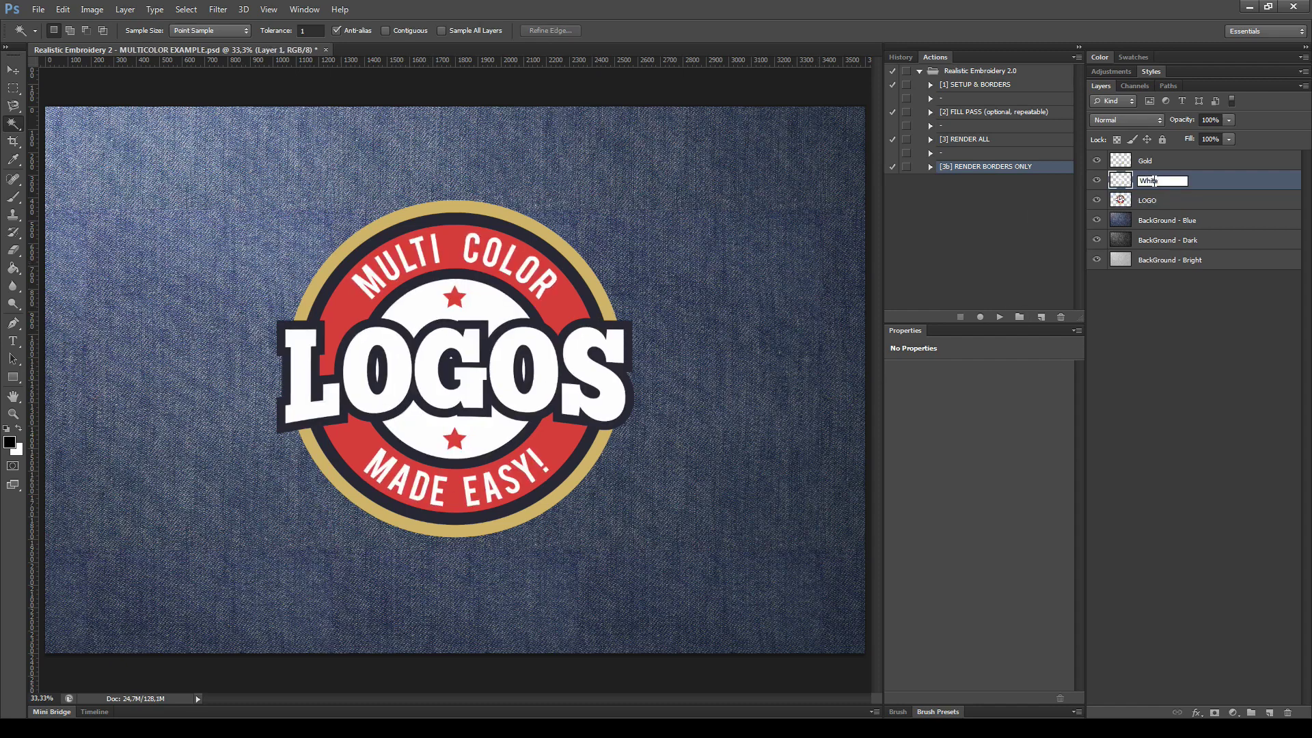
pyautogui.write('White')
pyautogui.press('Return')
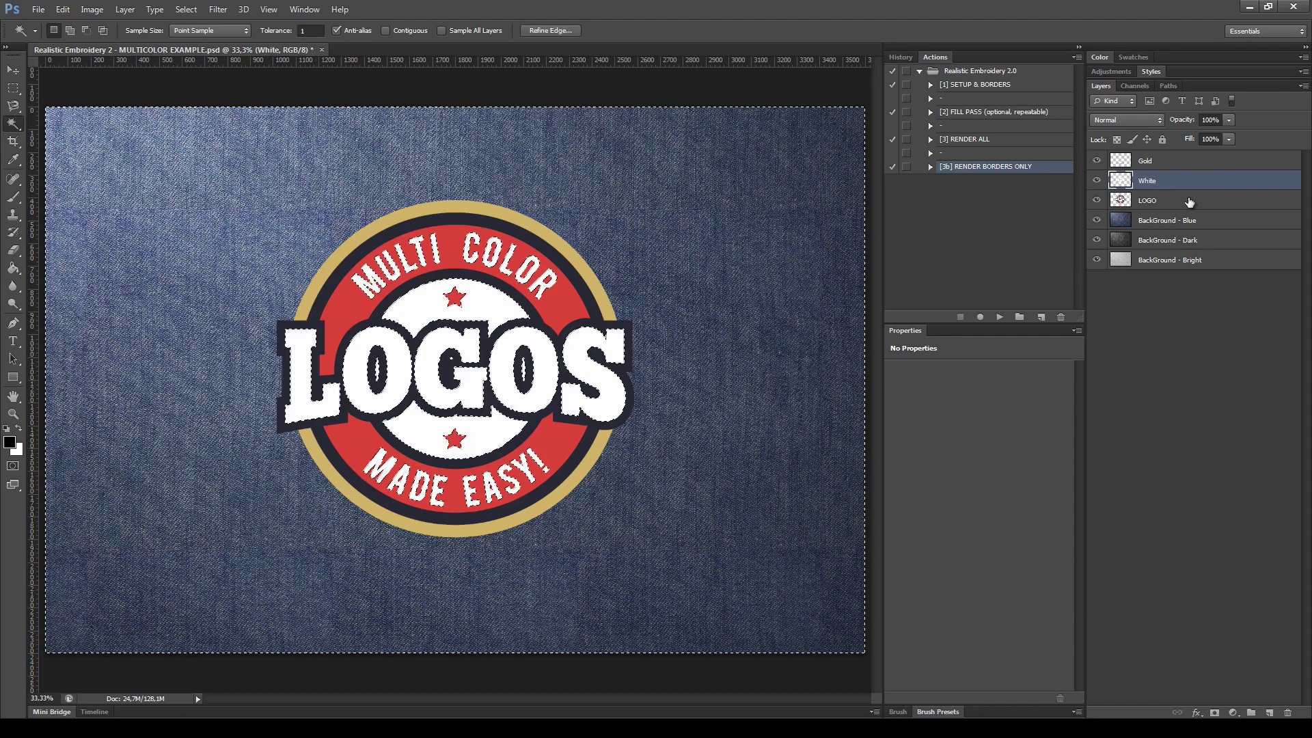
# - Select the dark outline areas on the LOGO layer and copy them to a new layer named Black
pyautogui.hotkey('alt', '[')
pyautogui.click(316, 314)
pyautogui.hotkey('ctrl', 'j')
pyautogui.doubleClick(1154, 201)
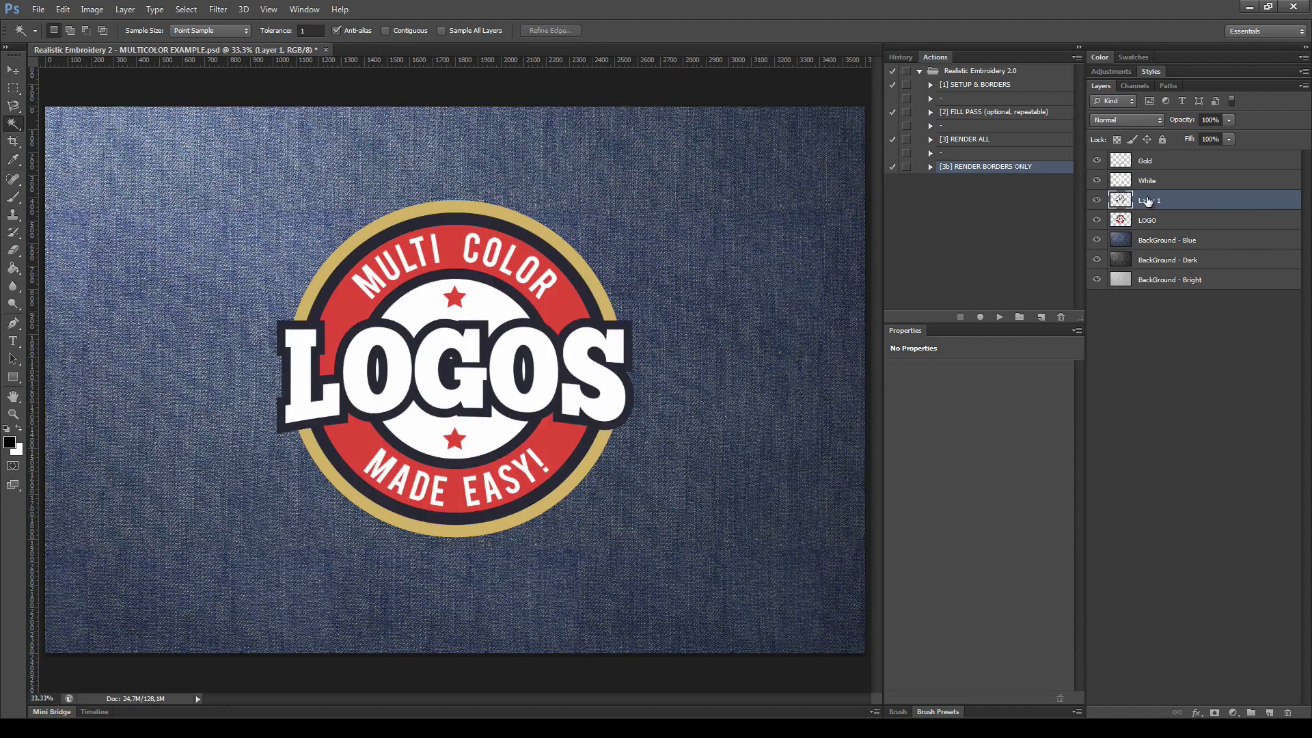
pyautogui.write('Black')
pyautogui.press('Return')
# - Copy the red areas of the LOGO layer to a new layer named Red, and hide the LOGO layer
pyautogui.hotkey('alt', '[')
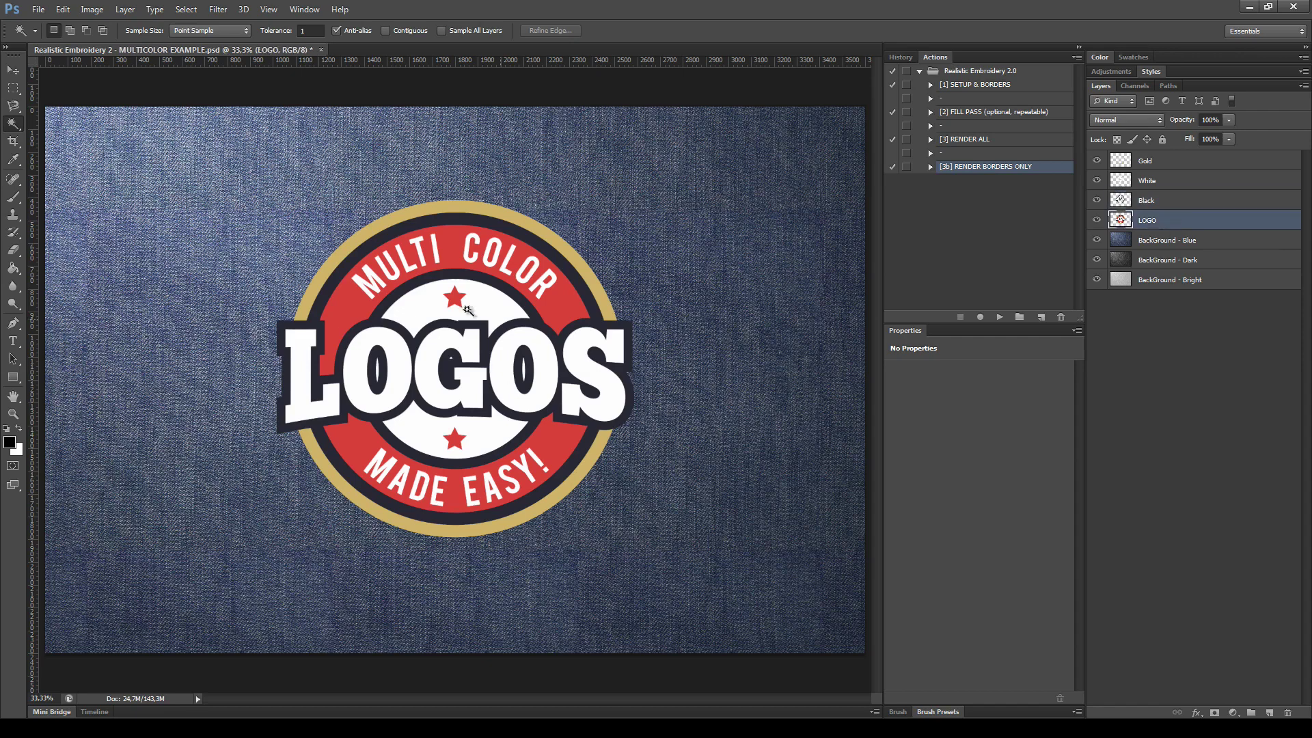
pyautogui.click(350, 308)
pyautogui.hotkey('ctrl', 'j')
pyautogui.doubleClick(1151, 220)
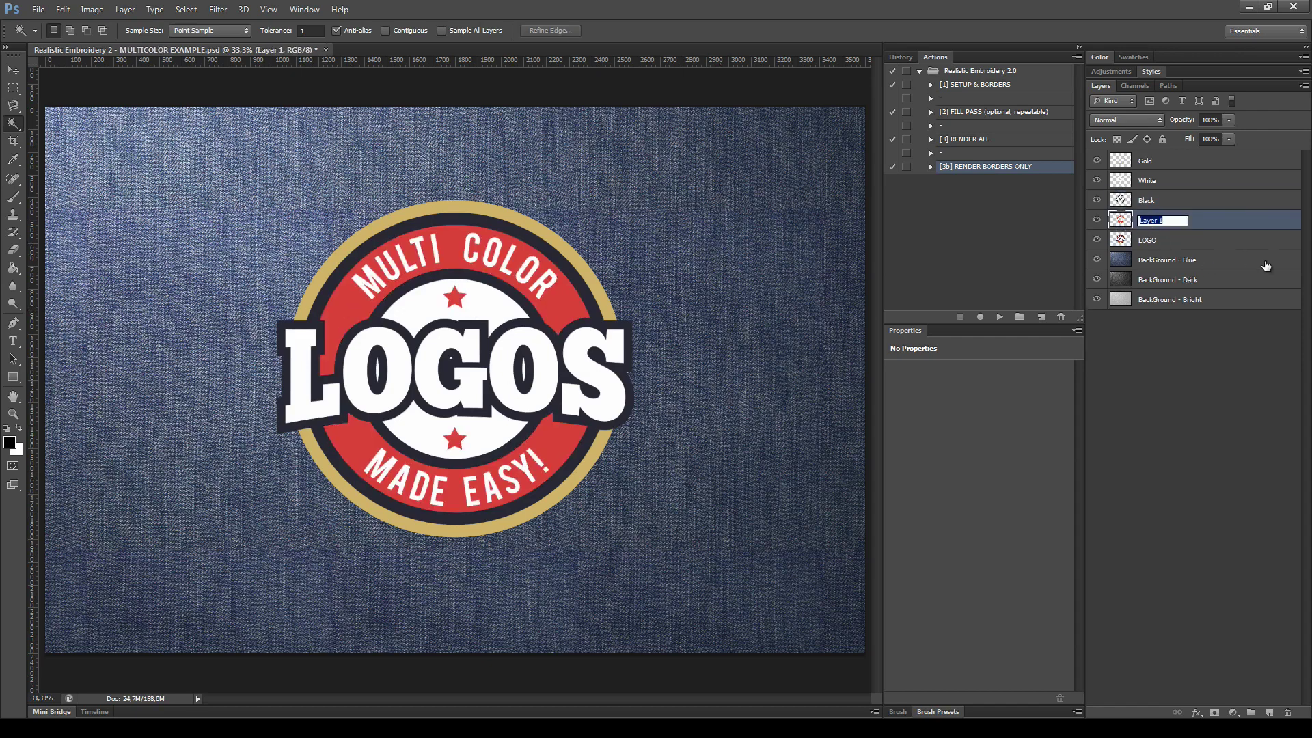
pyautogui.write('Red')
pyautogui.press('Return')
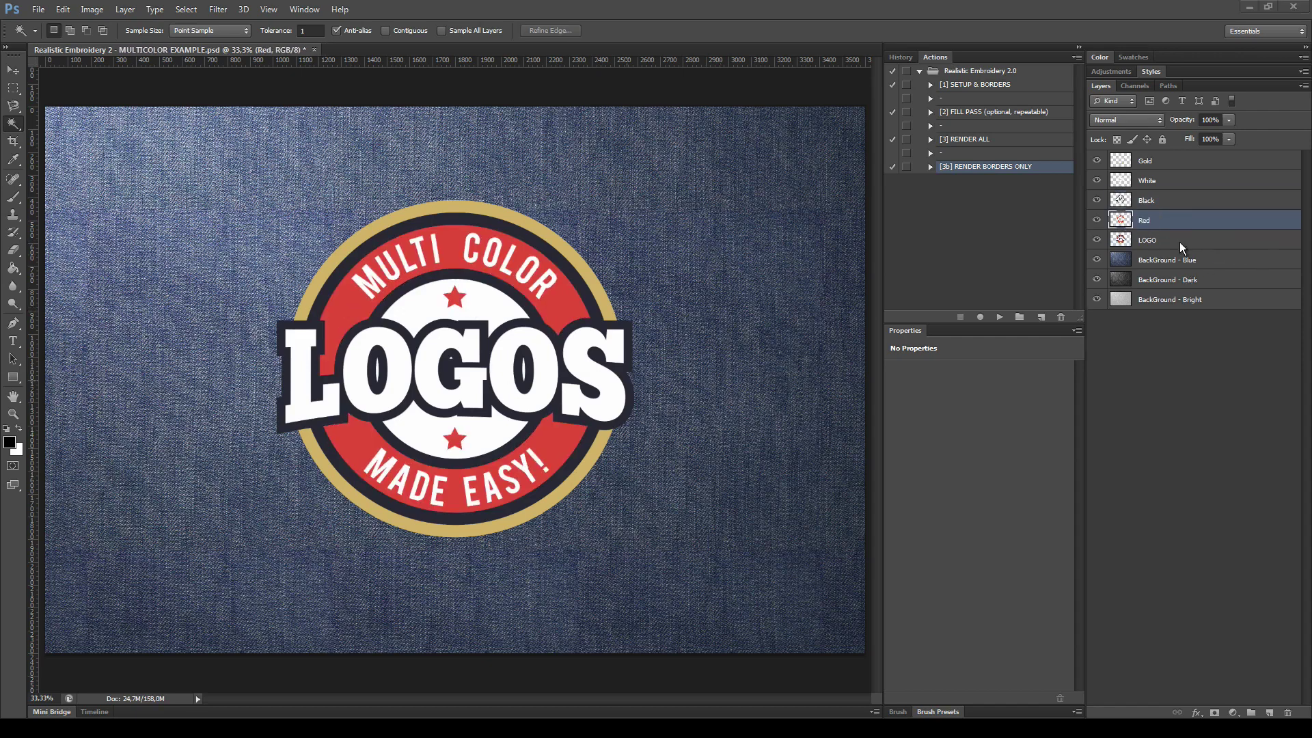
pyautogui.click(1097, 240)
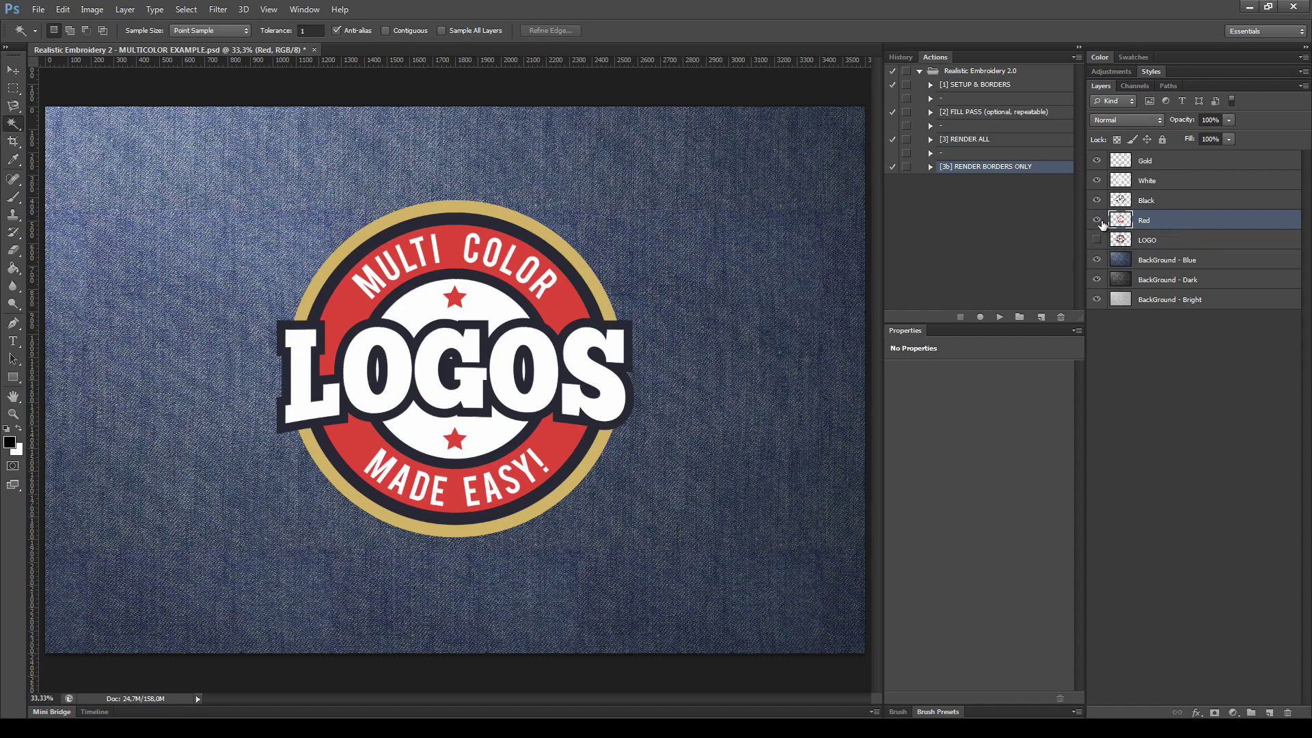
# - Toggle the visibility of the Red, Black and White layers to check the colour separation
pyautogui.click(1098, 220)
pyautogui.click(1098, 220)
pyautogui.click(1097, 201)
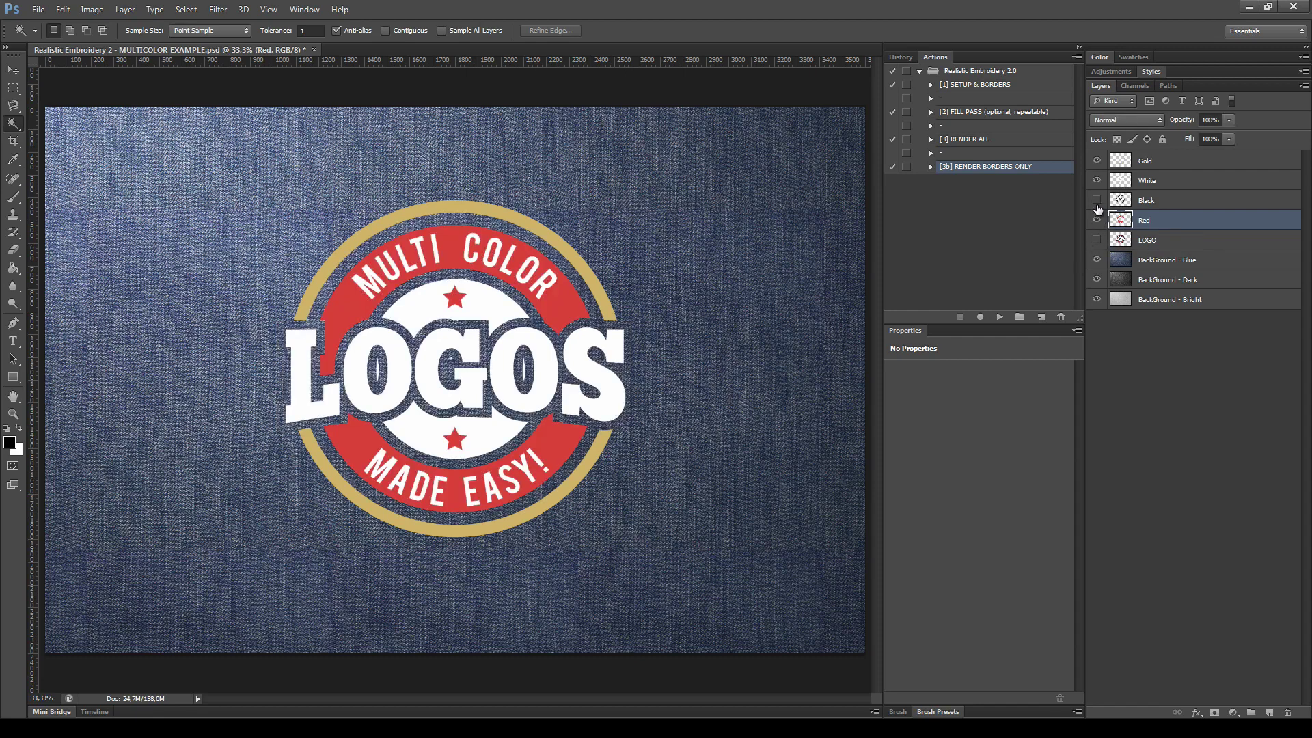
pyautogui.click(1097, 200)
pyautogui.click(1097, 180)
pyautogui.click(1097, 180)
pyautogui.click(1193, 161)
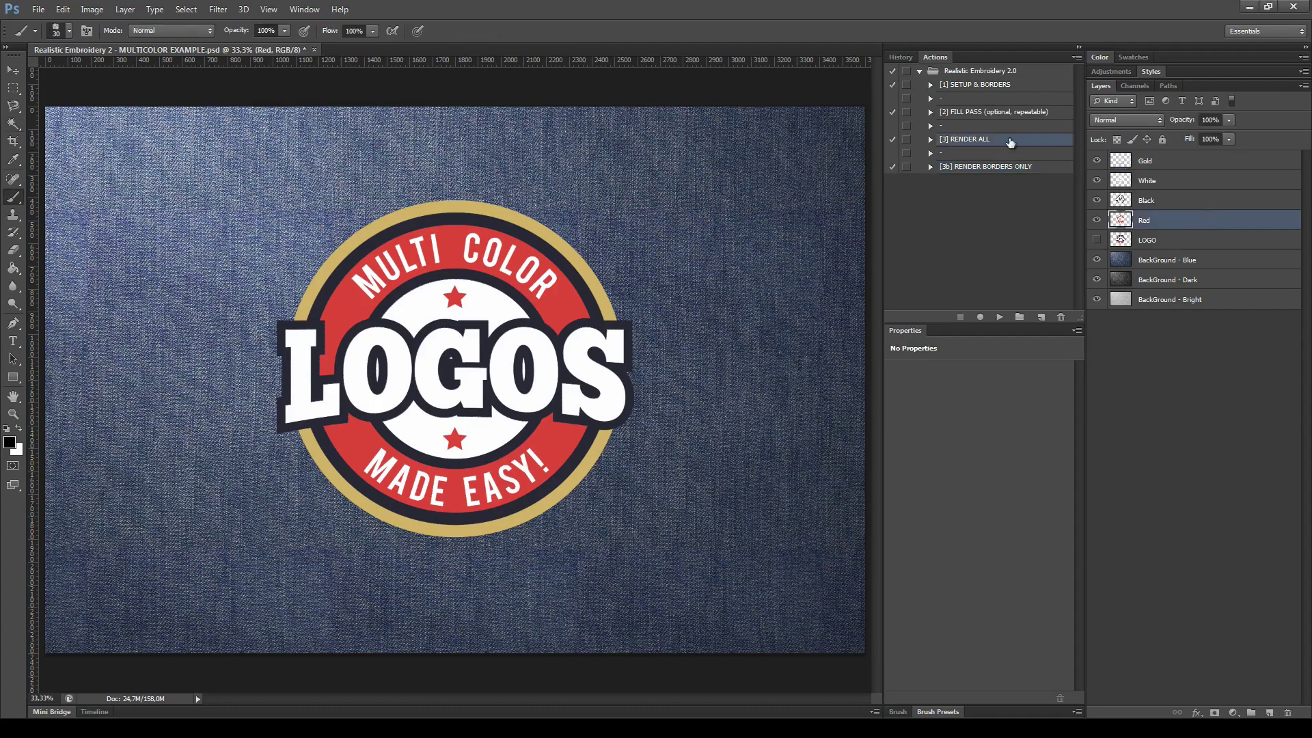
# - Render the Red layer as embroidery, beginning with the [1] SETUP & BORDERS action, and name the result RED - OUTPUT
pyautogui.click(977, 84)
pyautogui.click(1000, 317)
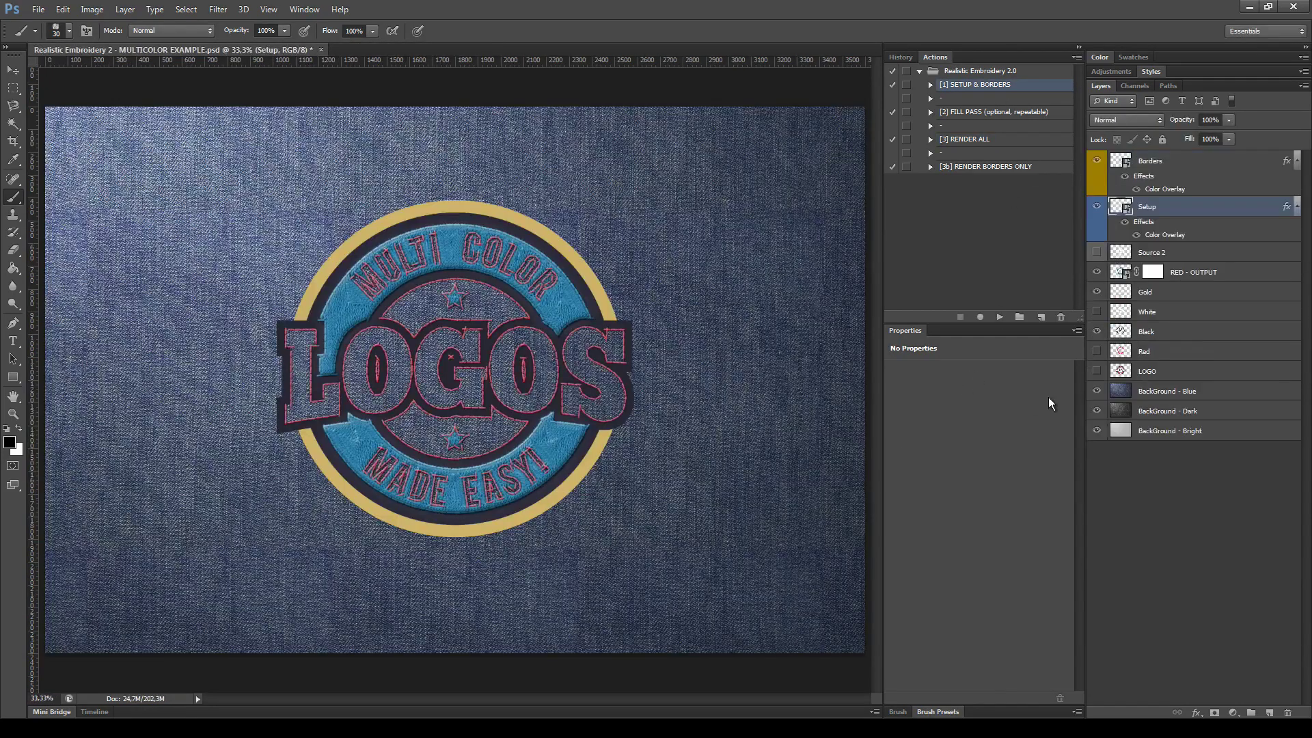
# - Run the fill pass and [3] RENDER ALL actions for the White layer and name the result WHITE - OUTPUT
pyautogui.click(1000, 317)
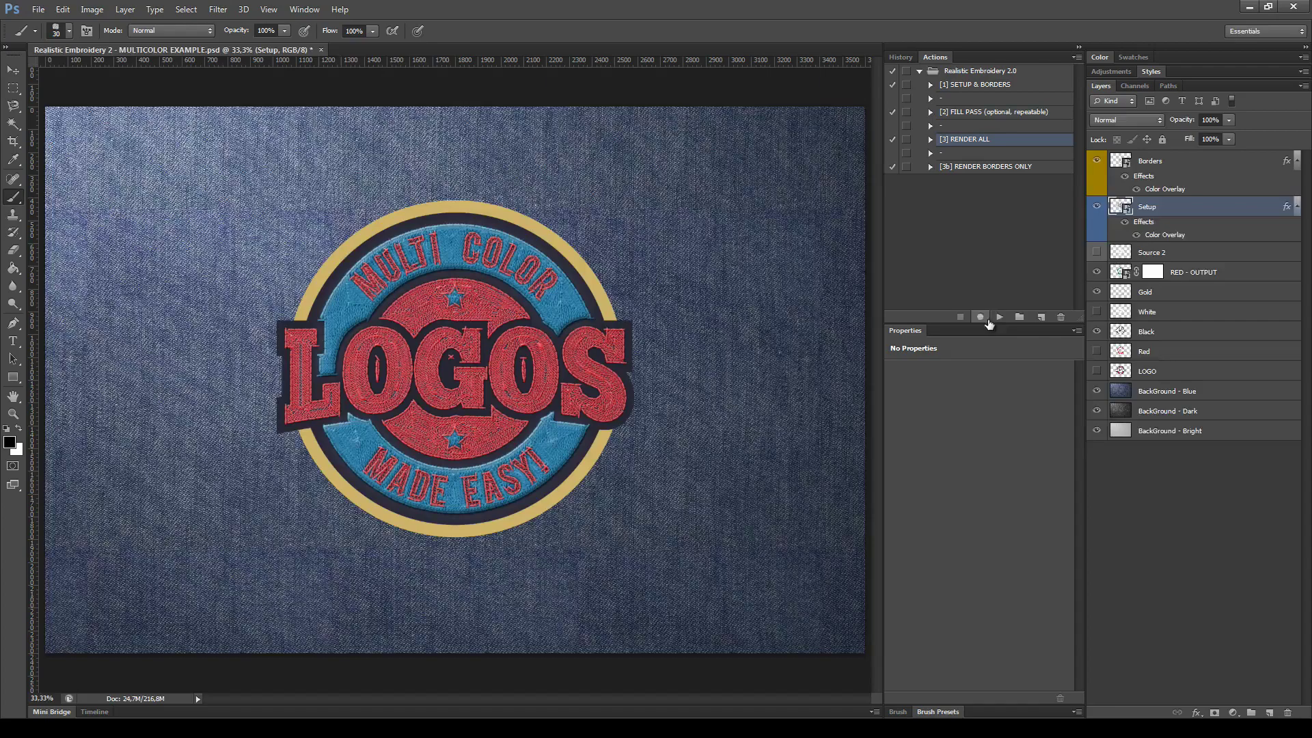
pyautogui.click(999, 317)
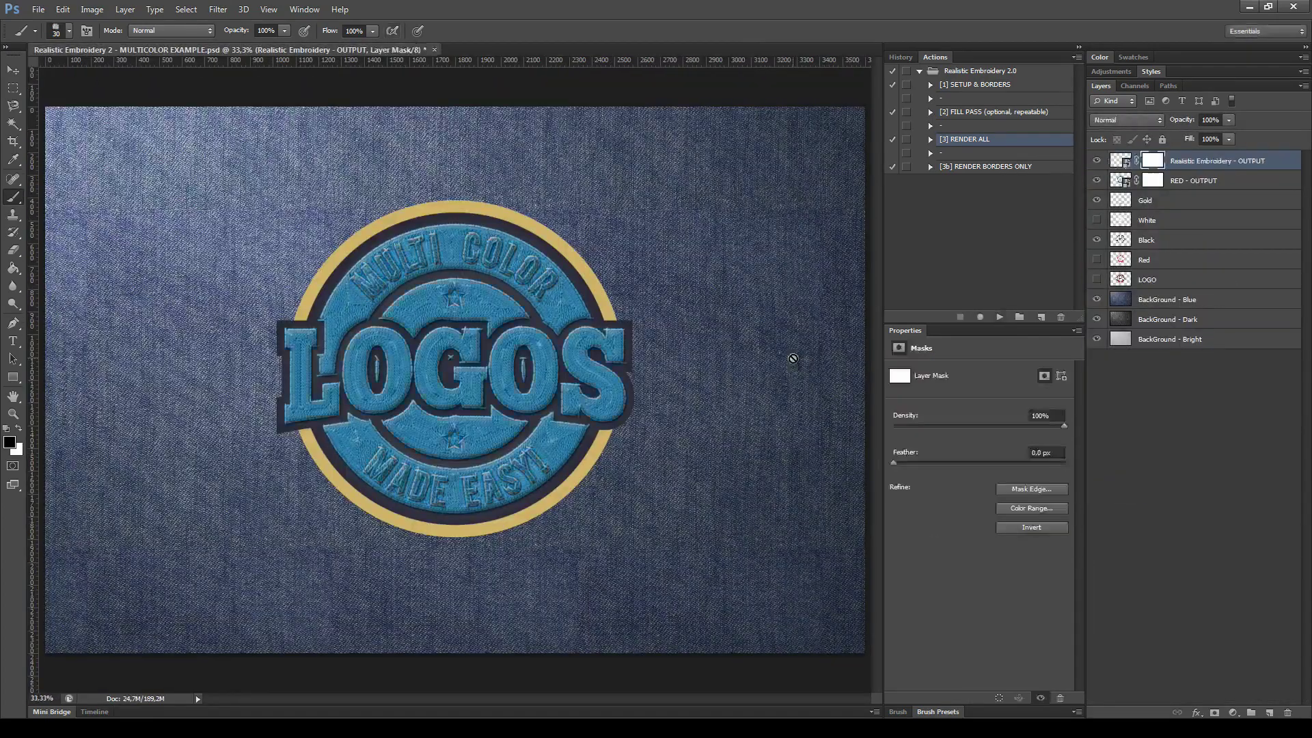
pyautogui.doubleClick(1232, 161)
pyautogui.write('WHITE')
pyautogui.press('Return')
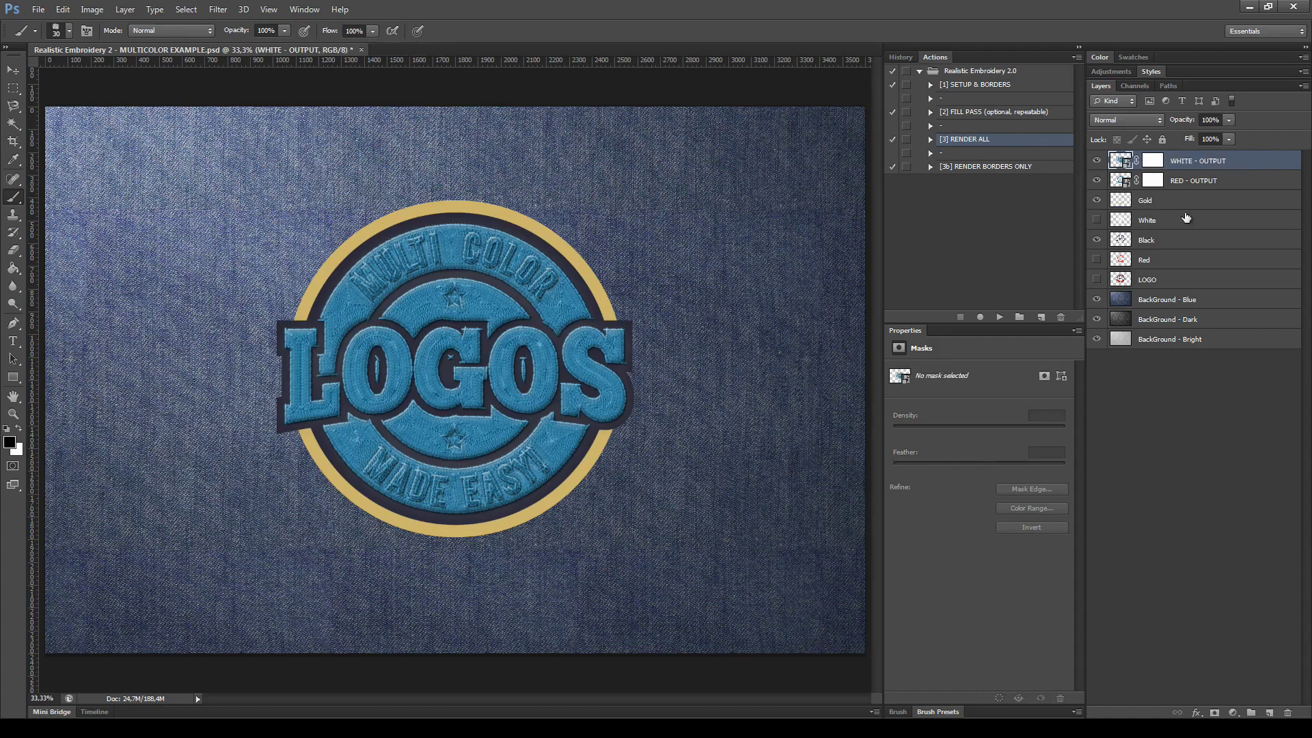
# - Run the embroidery actions from [1] SETUP & BORDERS to [3] RENDER ALL on the Black layer, naming the result BLACK - OUTPUT
pyautogui.click(975, 84)
pyautogui.click(999, 317)
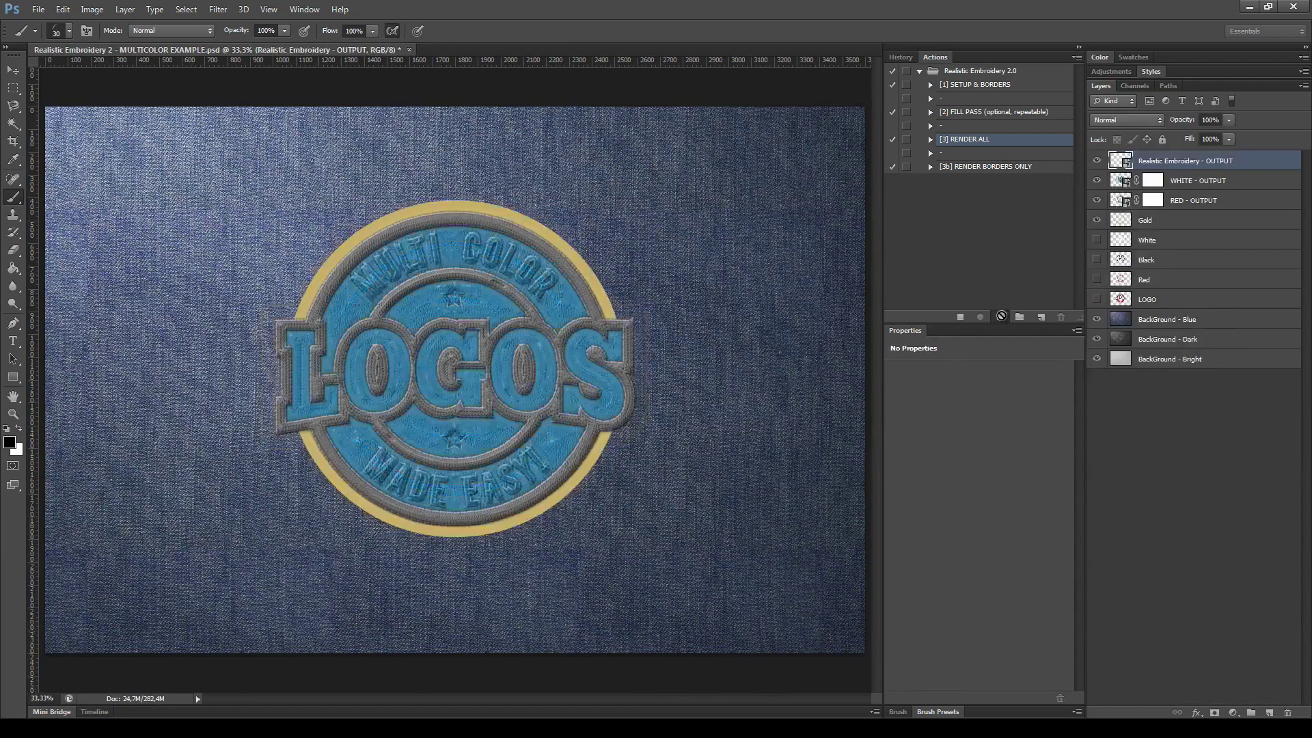
pyautogui.write('BLA')
pyautogui.press('Return')
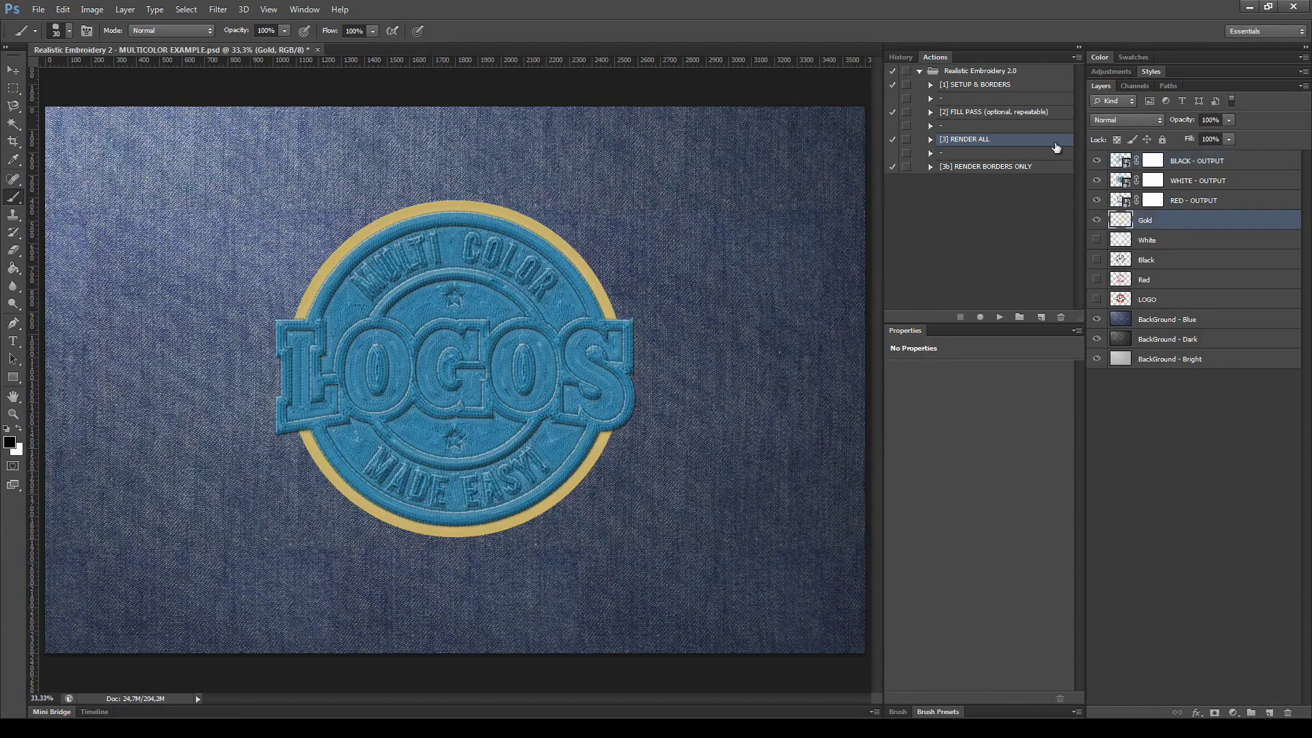
# - Render the Gold layer with the same embroidery actions and name the result GOLD - OUTPUT
pyautogui.click(975, 84)
pyautogui.click(995, 317)
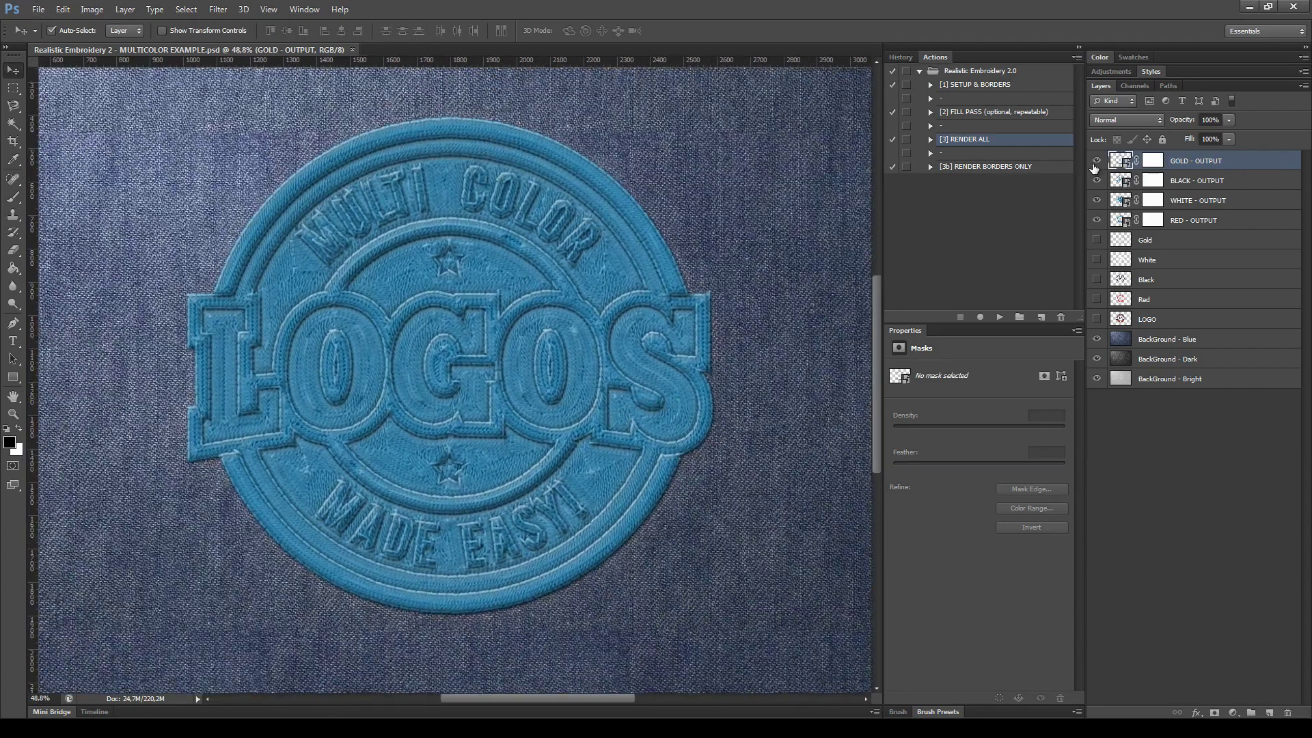
# - Hide the GOLD, BLACK and WHITE output layers one by one and show them again to inspect each rendered colour
pyautogui.click(1096, 160)
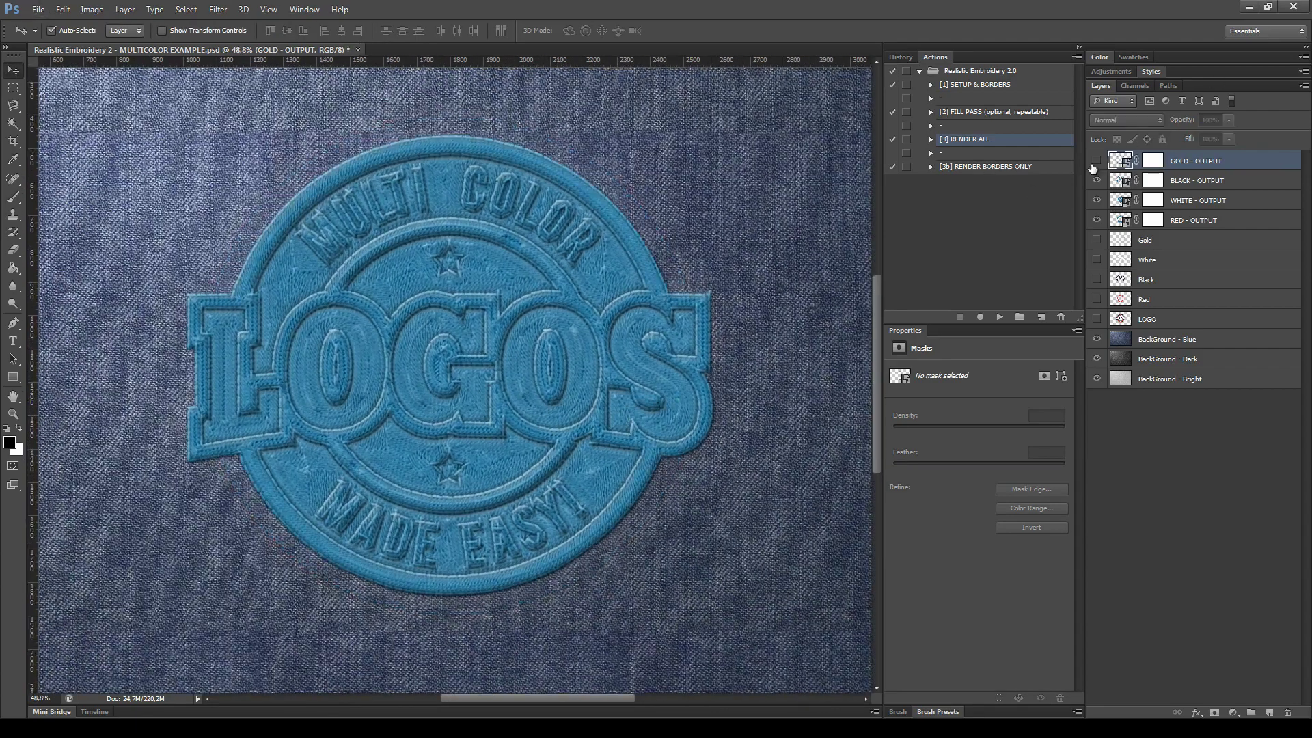
pyautogui.click(1097, 181)
pyautogui.click(1098, 200)
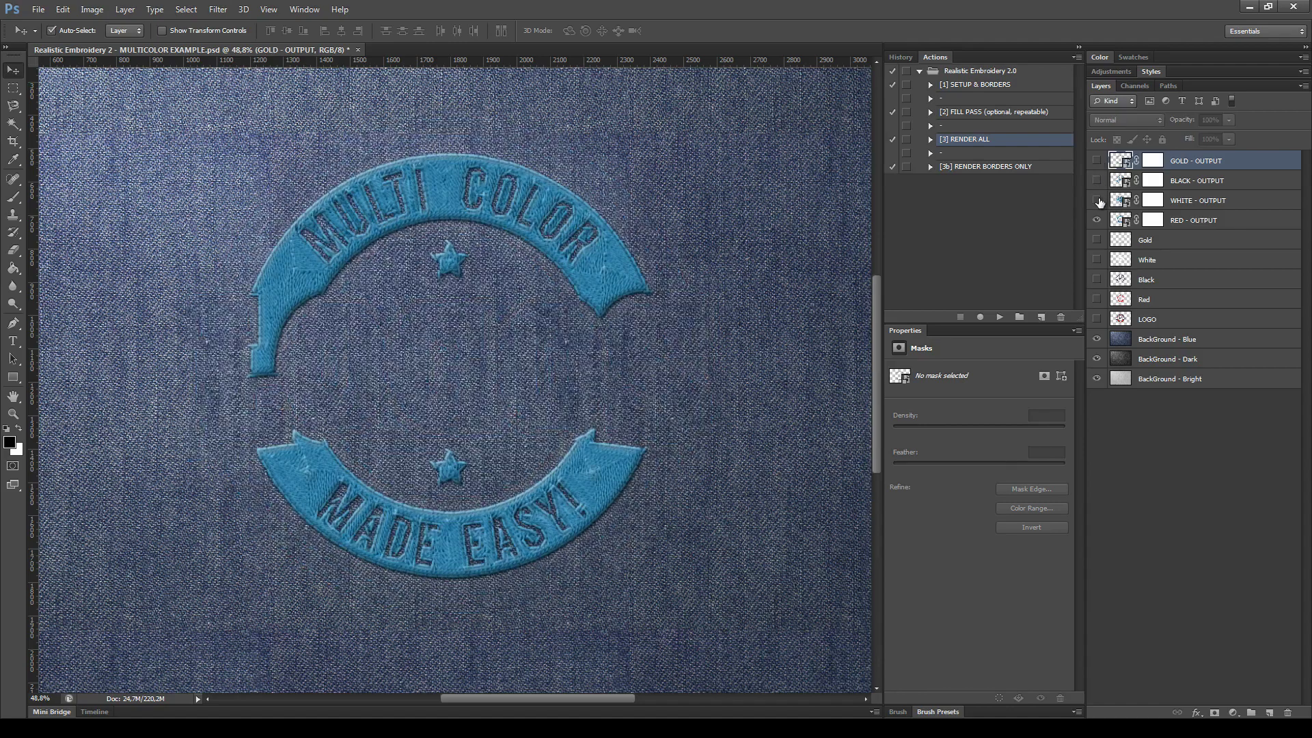
pyautogui.click(1097, 200)
pyautogui.click(1097, 181)
pyautogui.click(1096, 161)
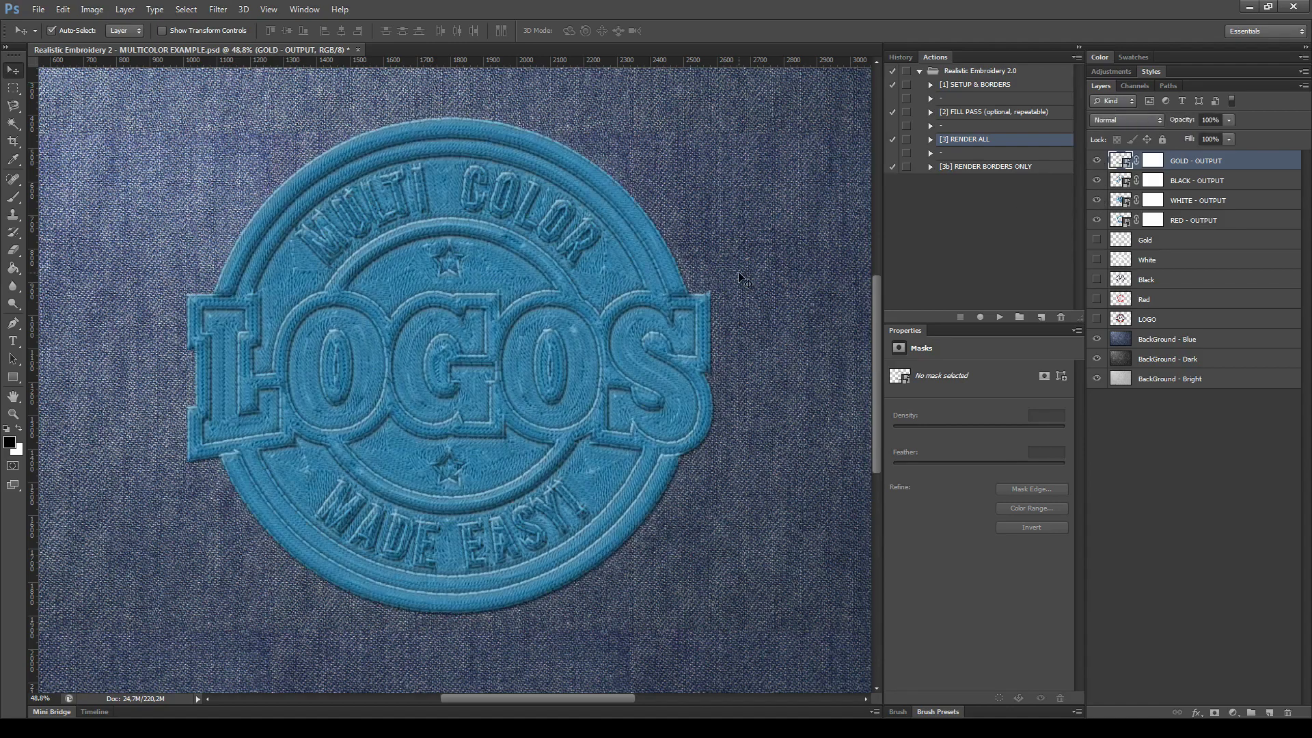
pyautogui.hotkey('ctrl', '0')
pyautogui.click(1182, 200)
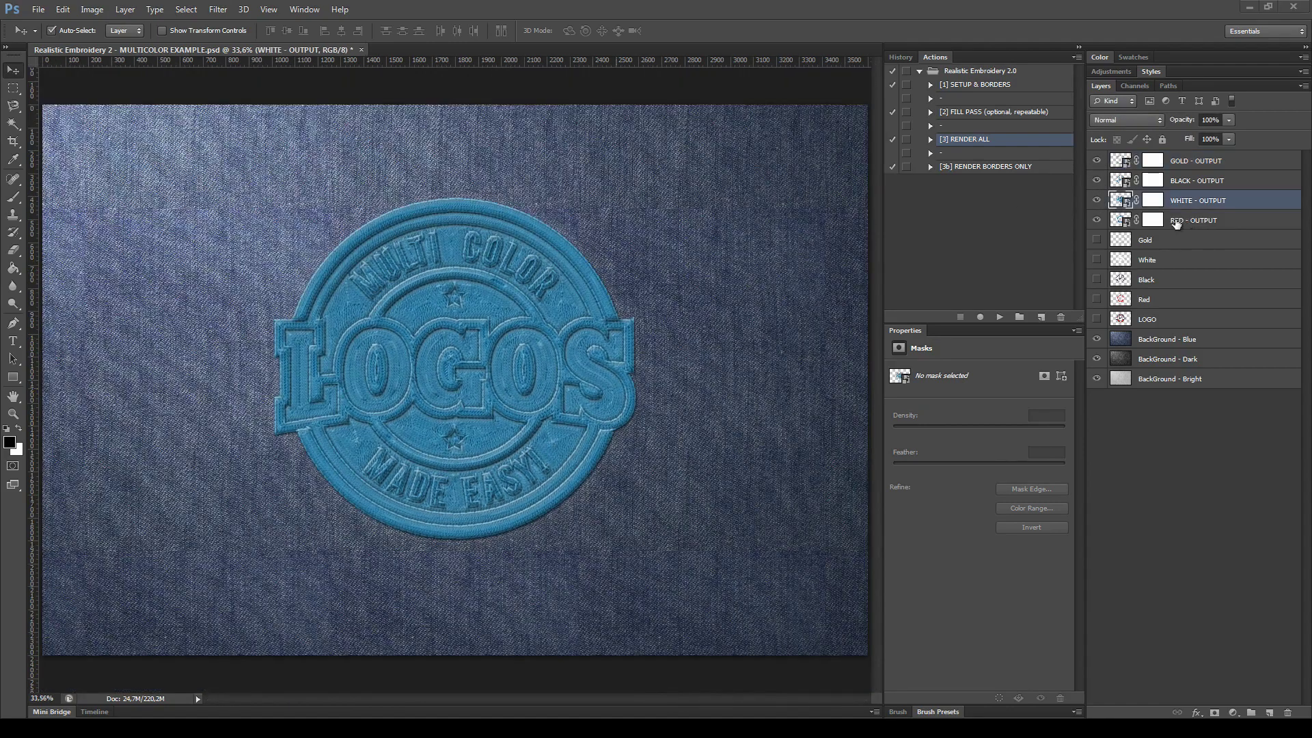
pyautogui.click(1177, 220)
pyautogui.click(1190, 202)
pyautogui.click(1193, 181)
pyautogui.click(1196, 163)
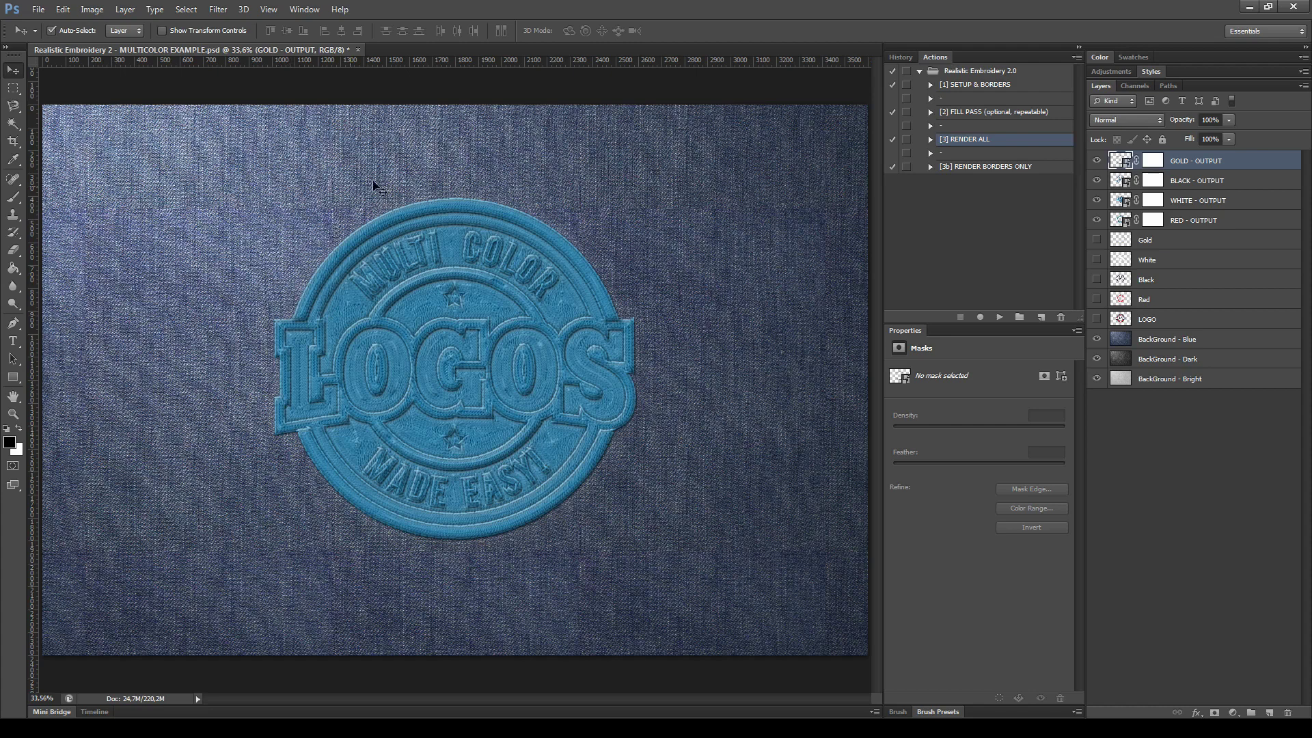
# - Open the RED - OUTPUT smart object, hide its Cloth Displace layer, and save and close it
pyautogui.click(1121, 221)
pyautogui.doubleClick(1121, 221)
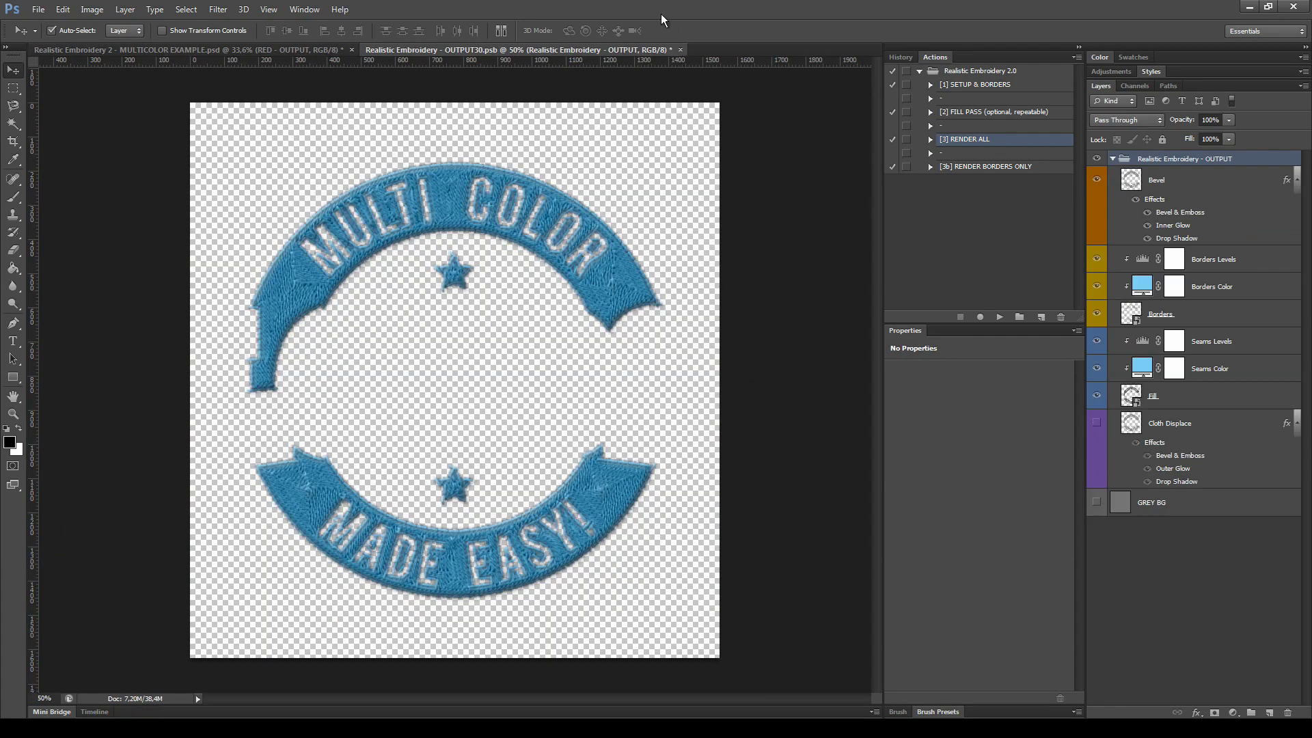
pyautogui.click(680, 50)
pyautogui.click(576, 282)
# - Hide the Cloth Displace layer inside the WHITE - OUTPUT smart object, saving the change on closing
pyautogui.click(1126, 199)
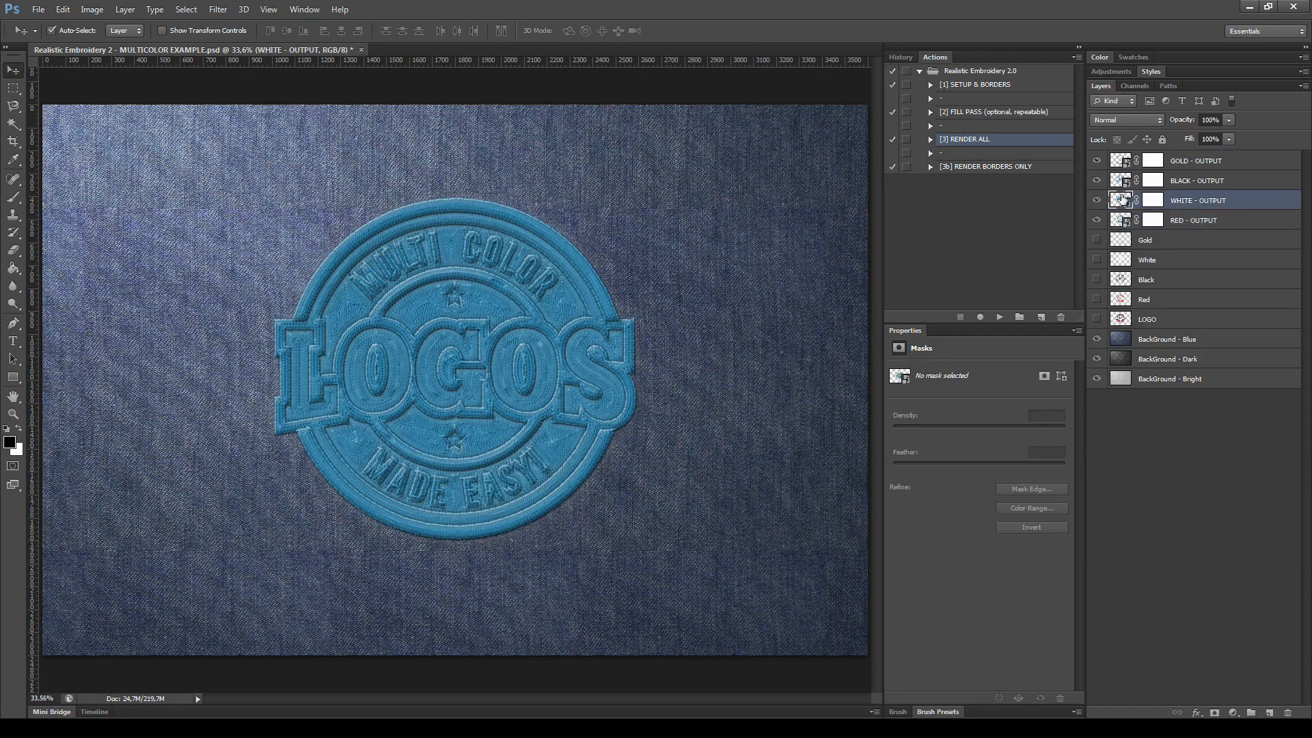
pyautogui.doubleClick(1125, 199)
pyautogui.click(1098, 408)
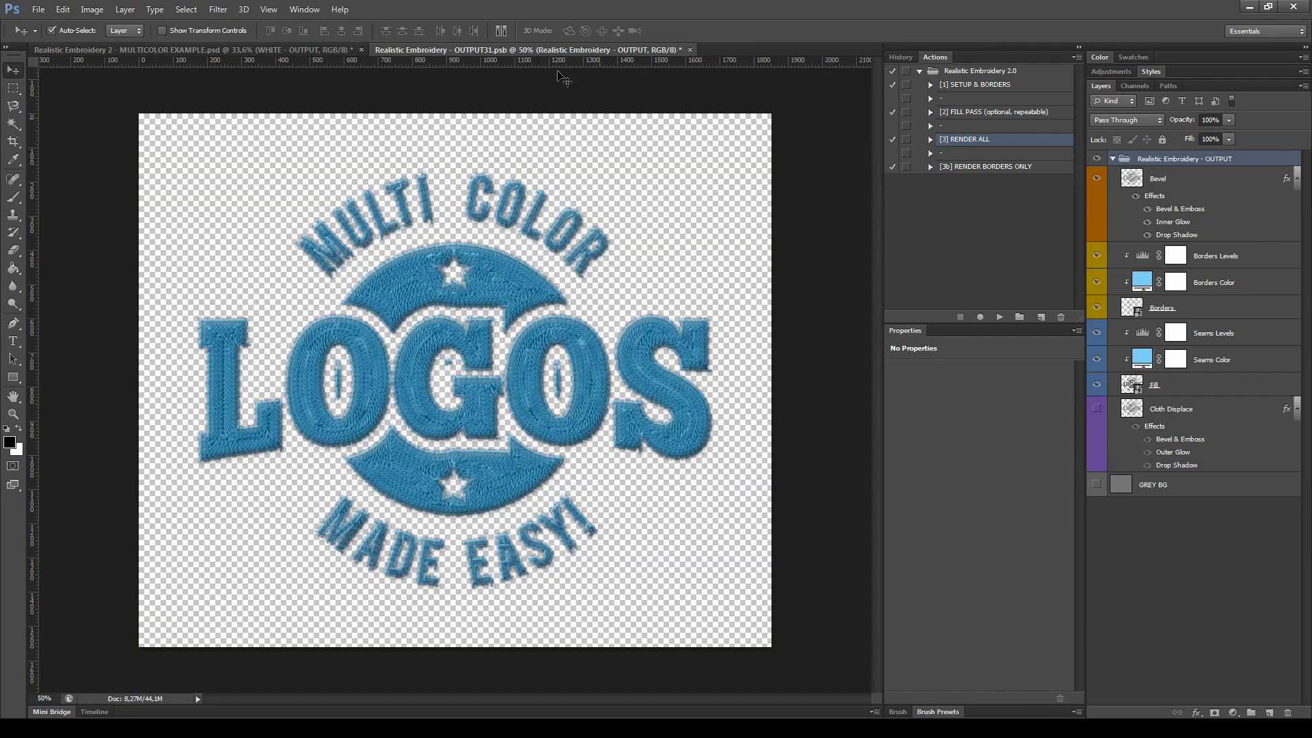
pyautogui.click(689, 51)
pyautogui.click(583, 275)
# - Open the BLACK - OUTPUT smart object, hide its Cloth Displace layer, and save and close it
pyautogui.click(1131, 179)
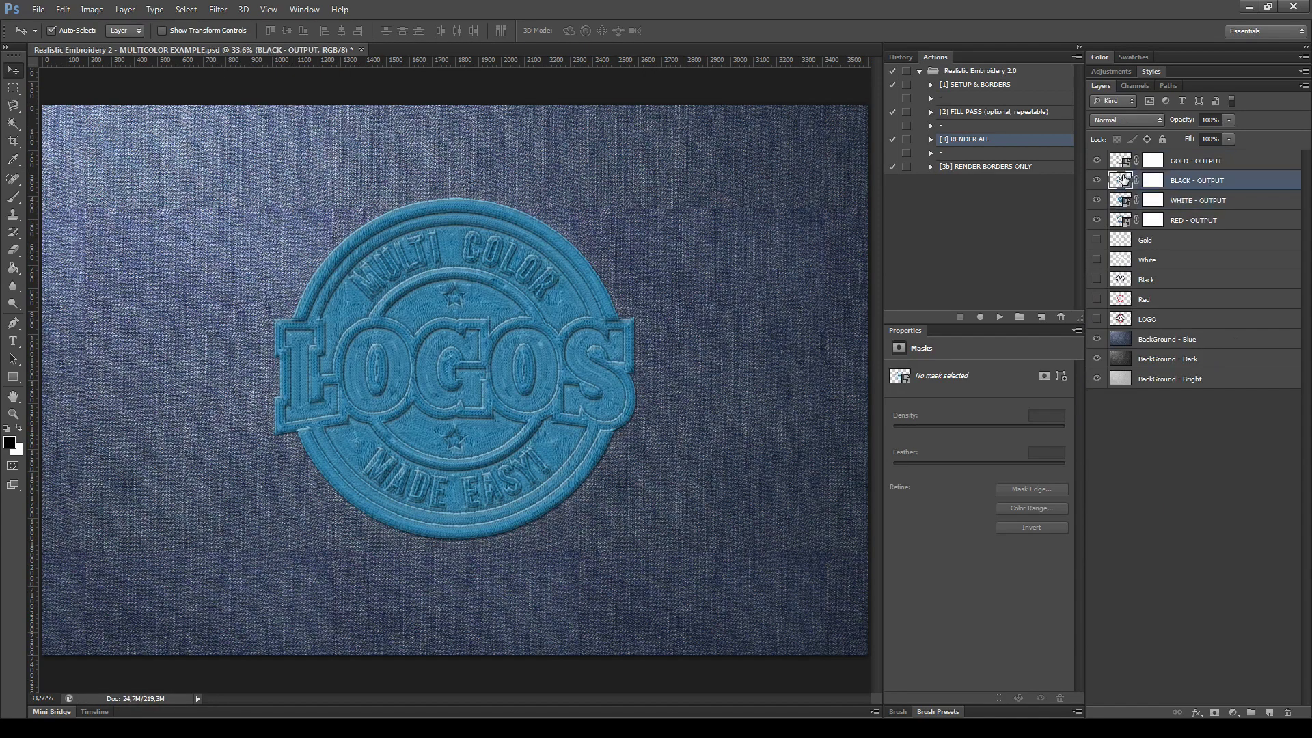
pyautogui.doubleClick(1125, 179)
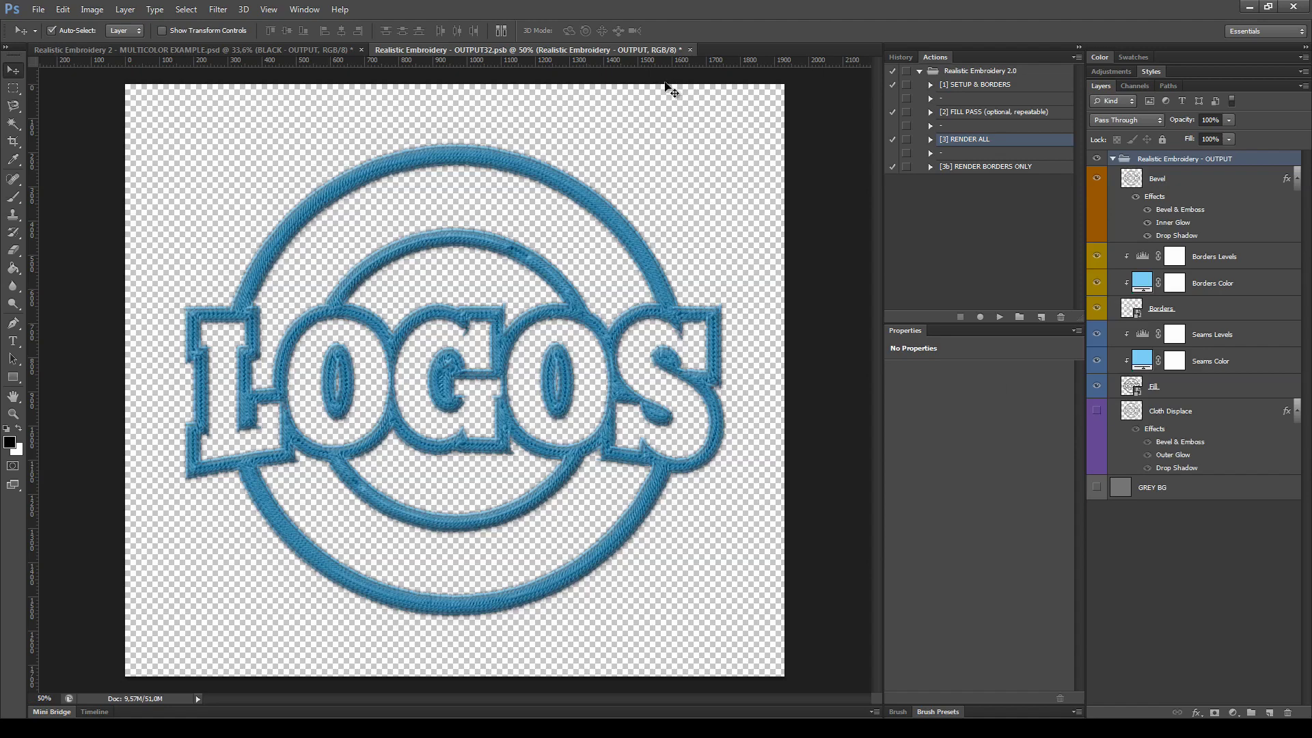
pyautogui.click(690, 50)
pyautogui.click(593, 278)
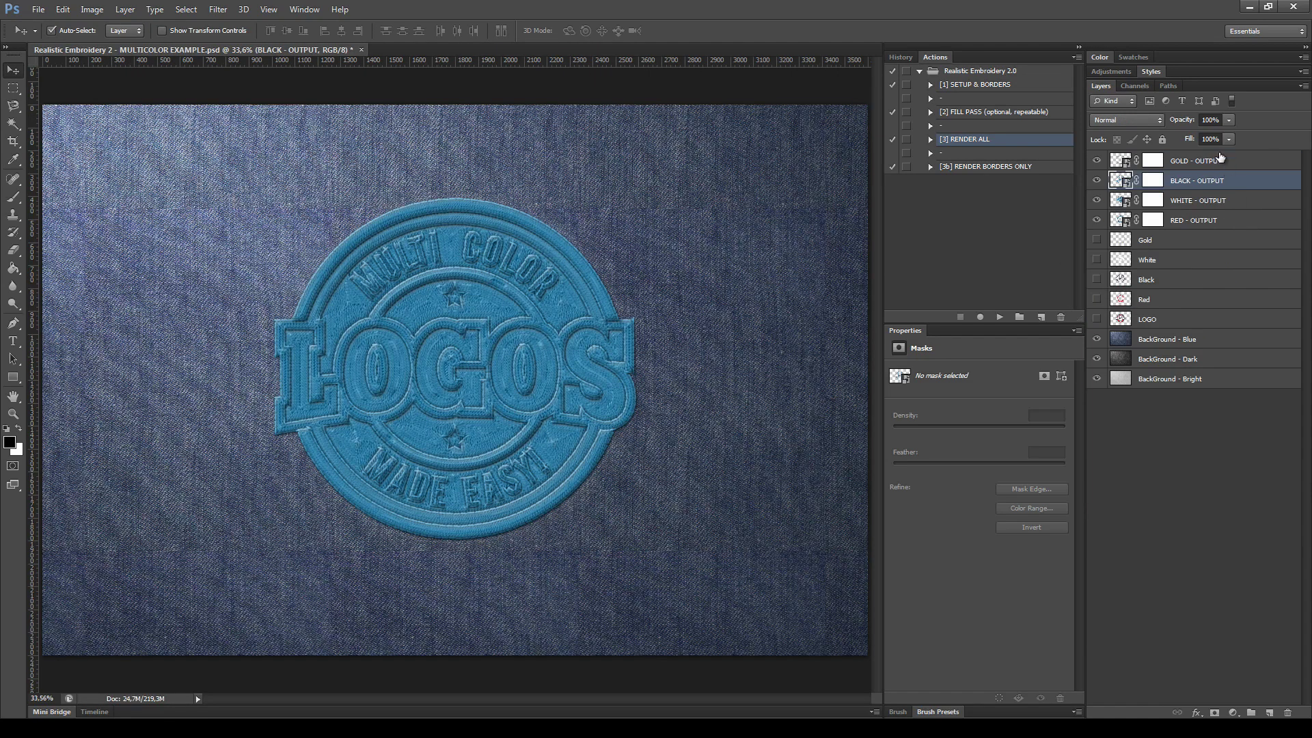
# - Set the Cloth Displace layer's opacity to 100% inside the GOLD - OUTPUT smart object, saving the change on closing
pyautogui.click(1221, 160)
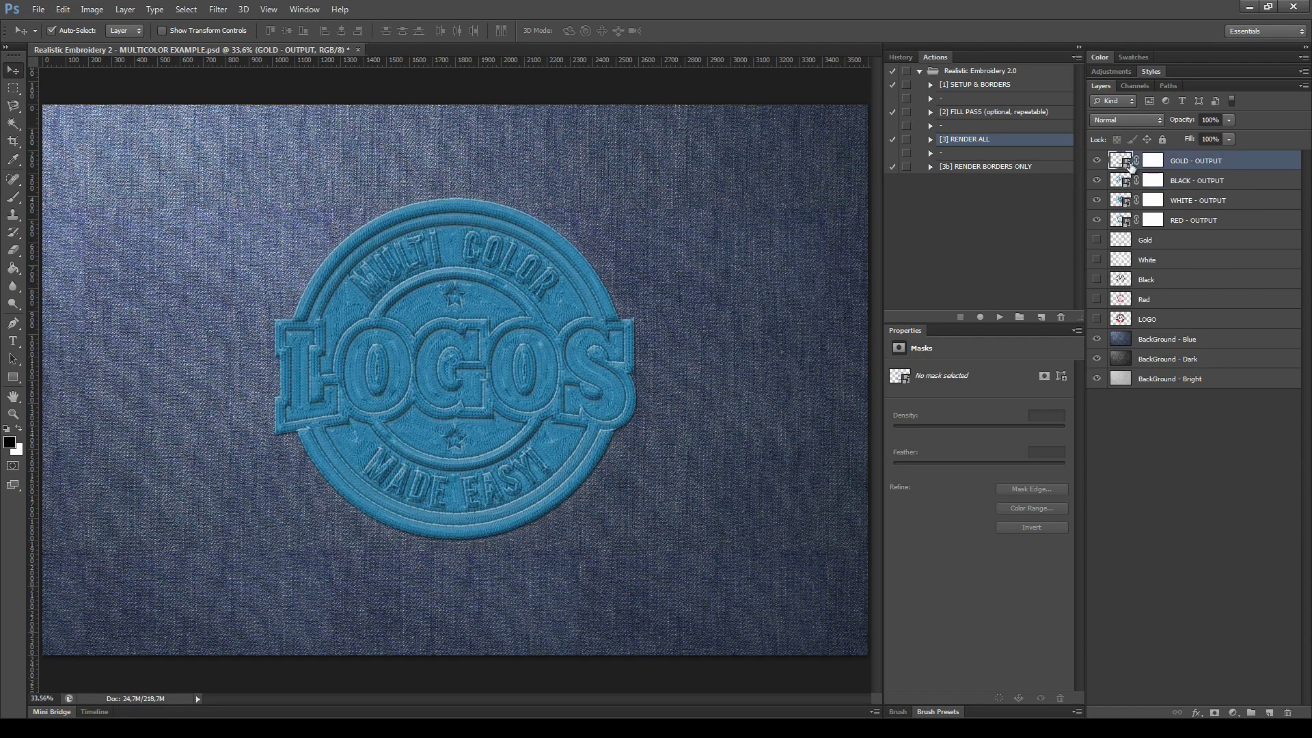
pyautogui.doubleClick(1126, 161)
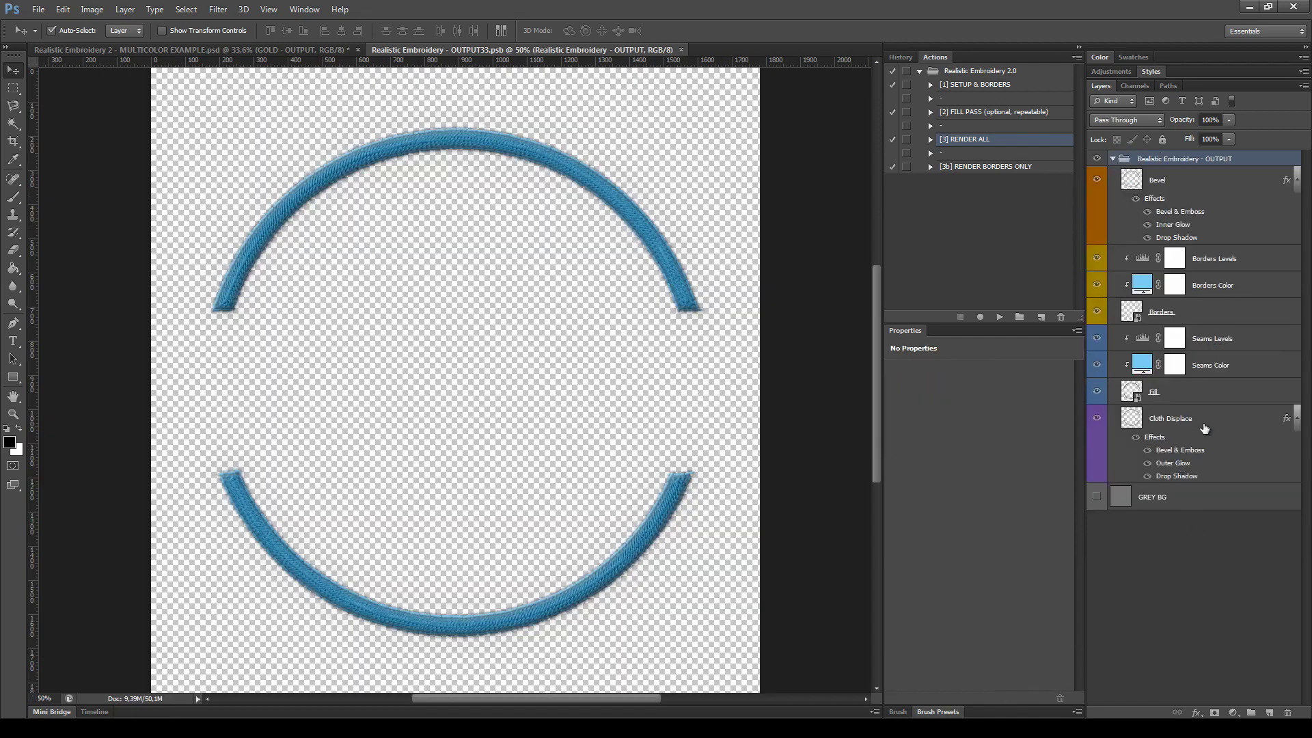
pyautogui.click(1205, 428)
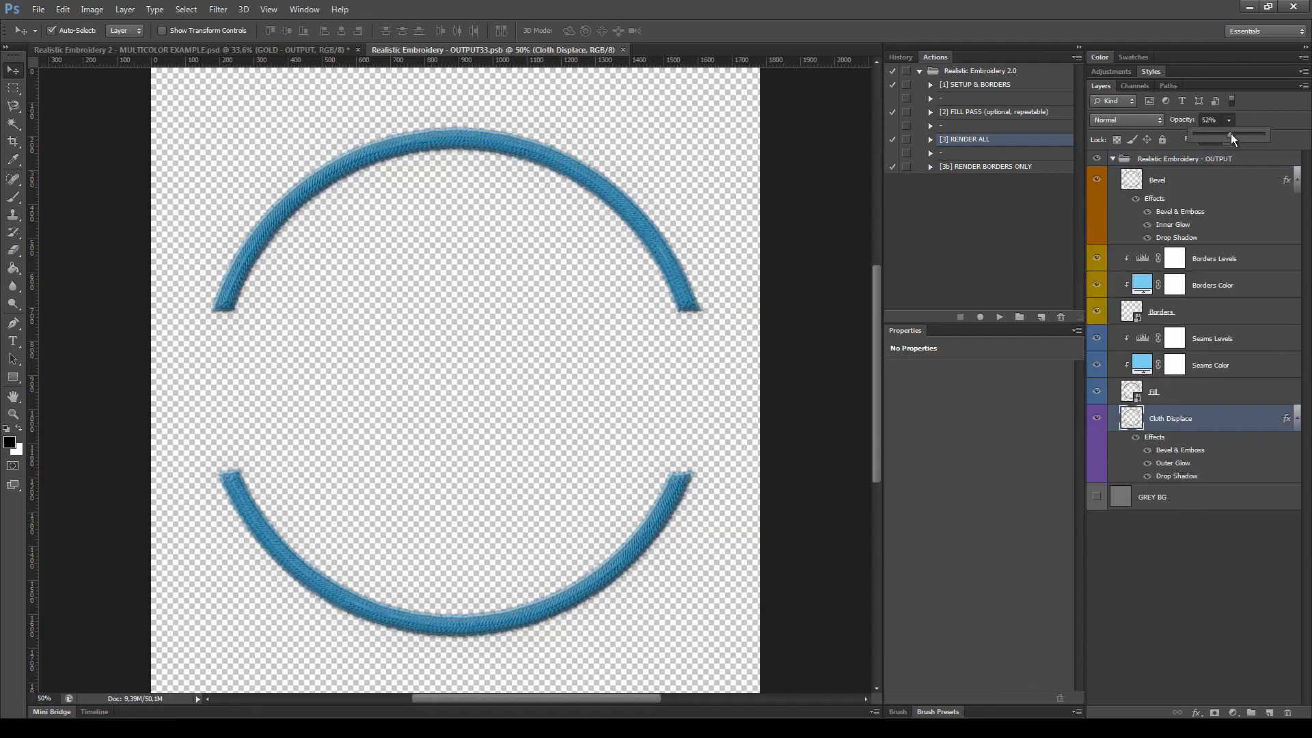
pyautogui.moveTo(1267, 140); pyautogui.dragTo(1272, 138)
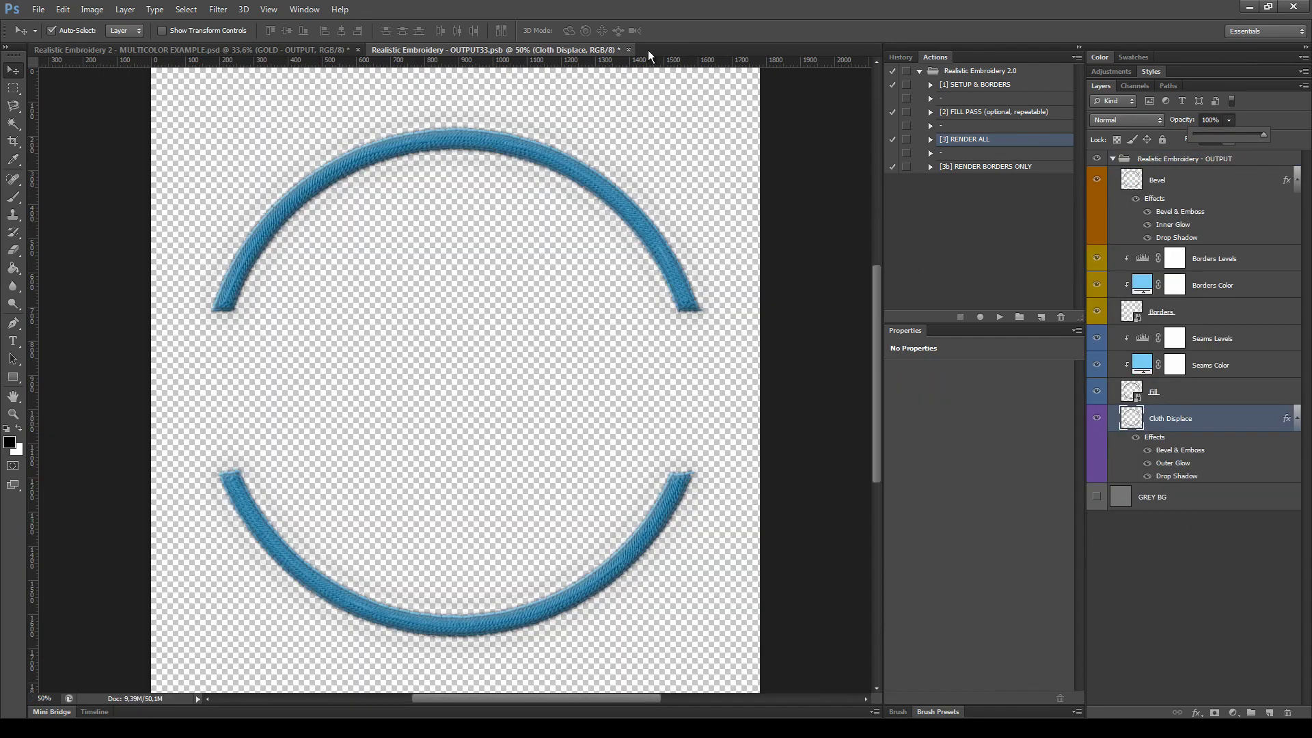
pyautogui.click(628, 49)
pyautogui.click(589, 274)
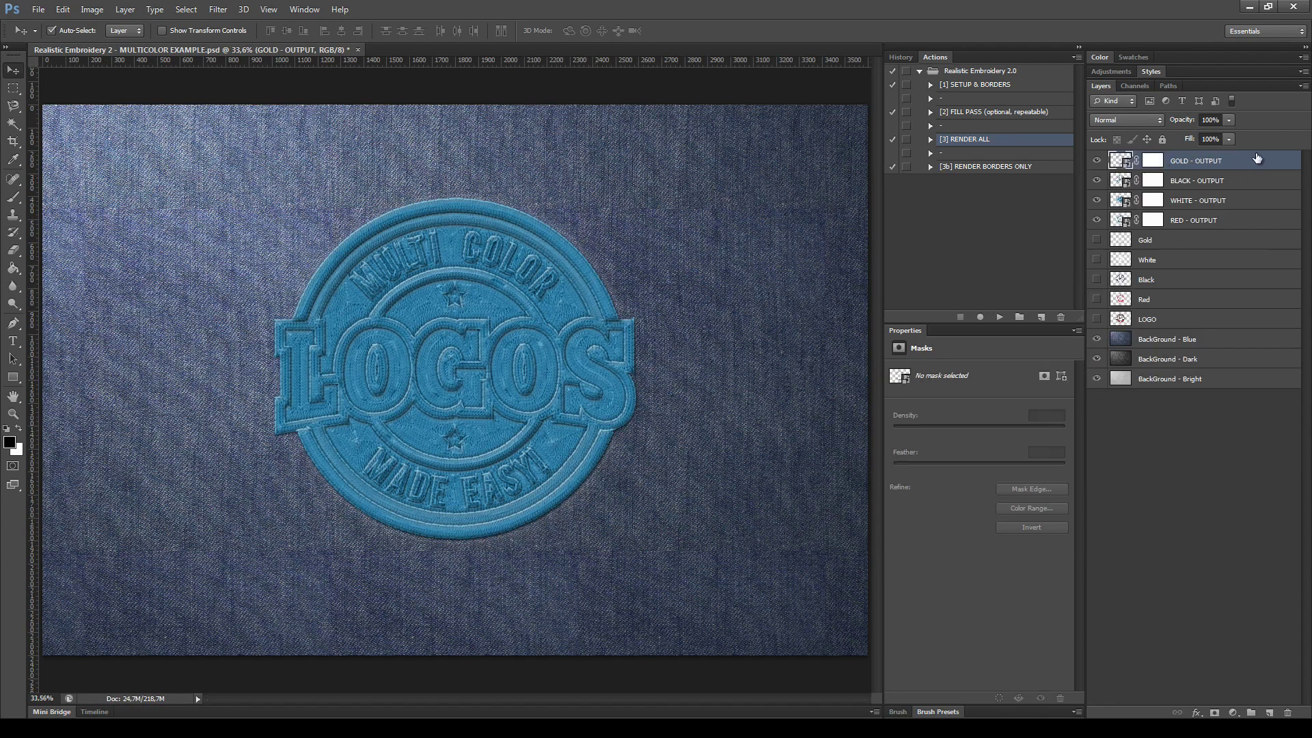
# - Move the GOLD - OUTPUT layer below RED - OUTPUT in the layer stack and save the document
pyautogui.moveTo(1234, 196); pyautogui.dragTo(1236, 228)
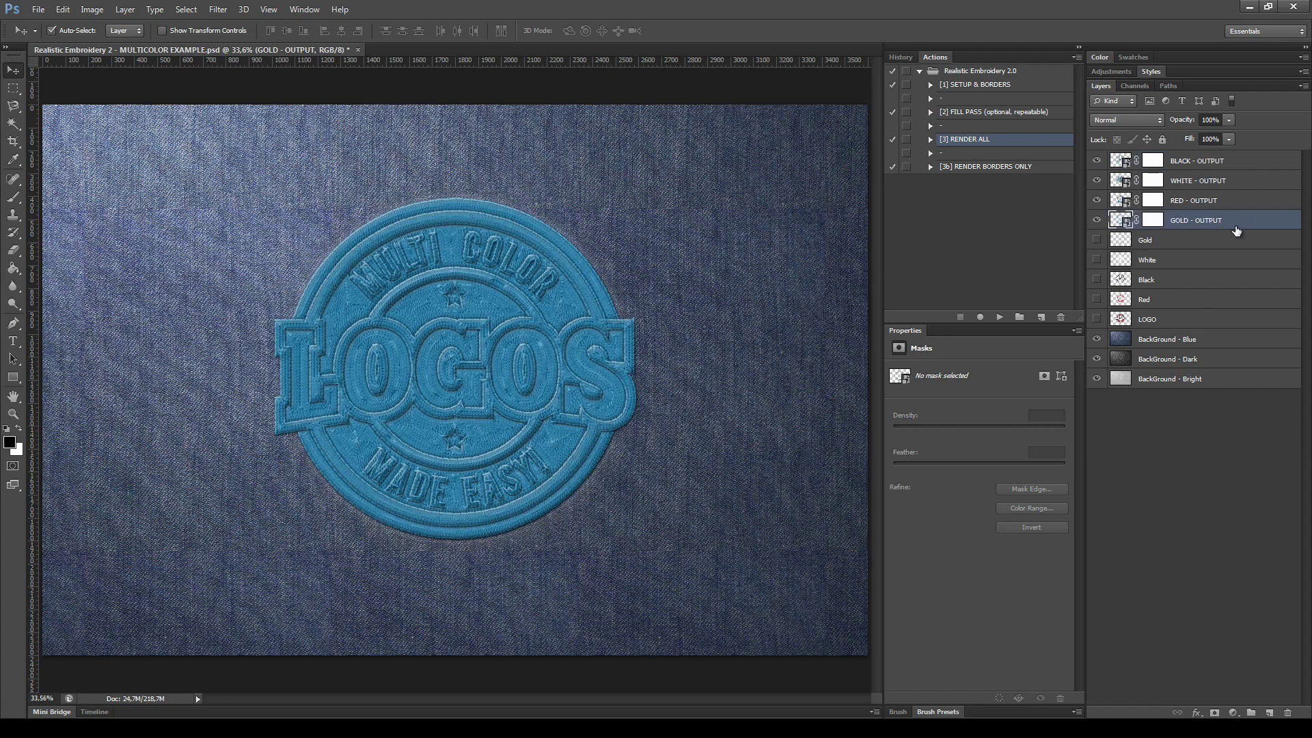
pyautogui.hotkey('ctrl', 's')
# - Hide the Borders layer inside the WHITE - OUTPUT smart object, and save and close it
pyautogui.doubleClick(1121, 181)
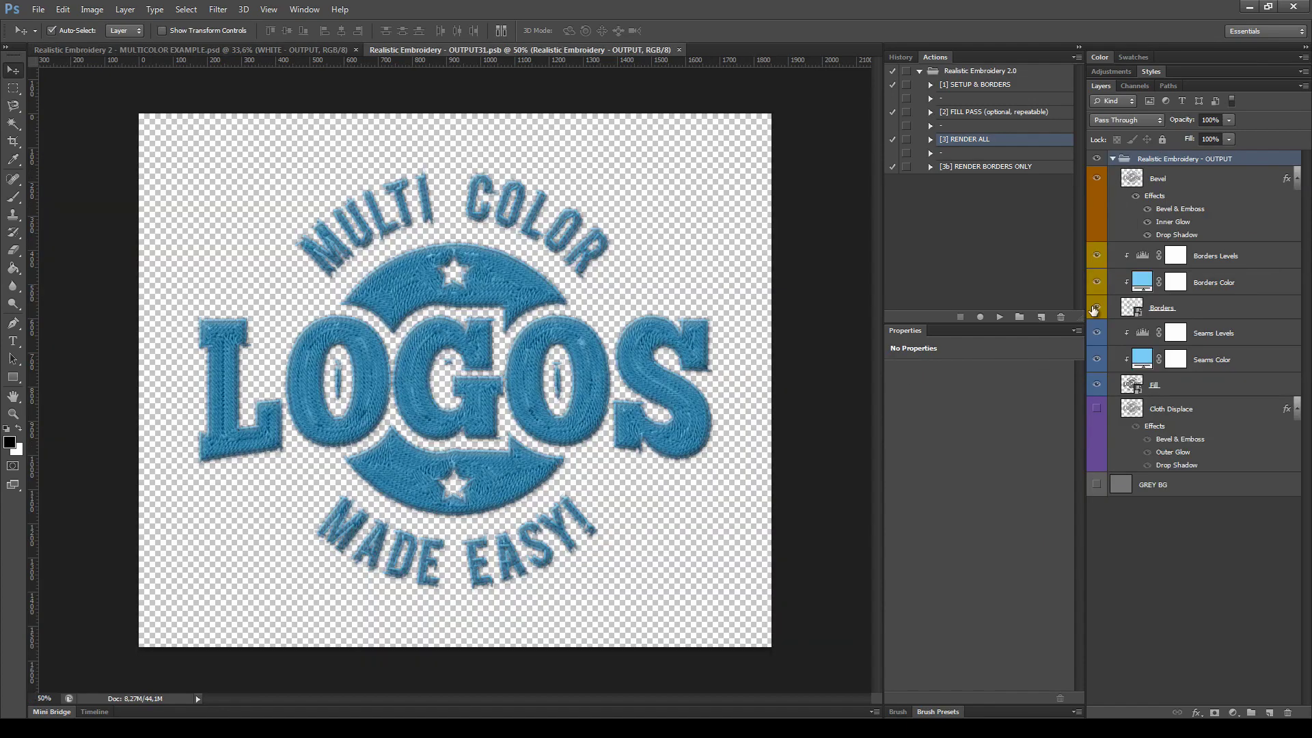
pyautogui.click(1097, 309)
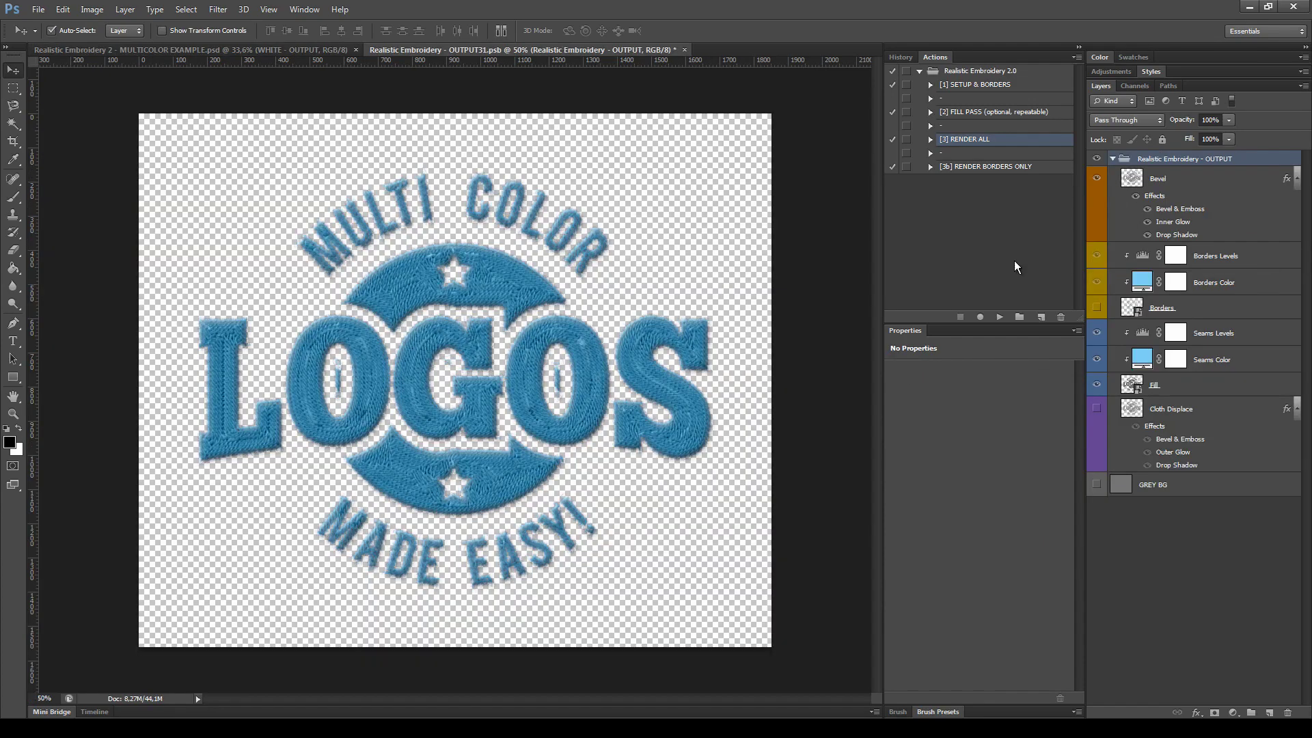
pyautogui.click(684, 50)
pyautogui.click(578, 275)
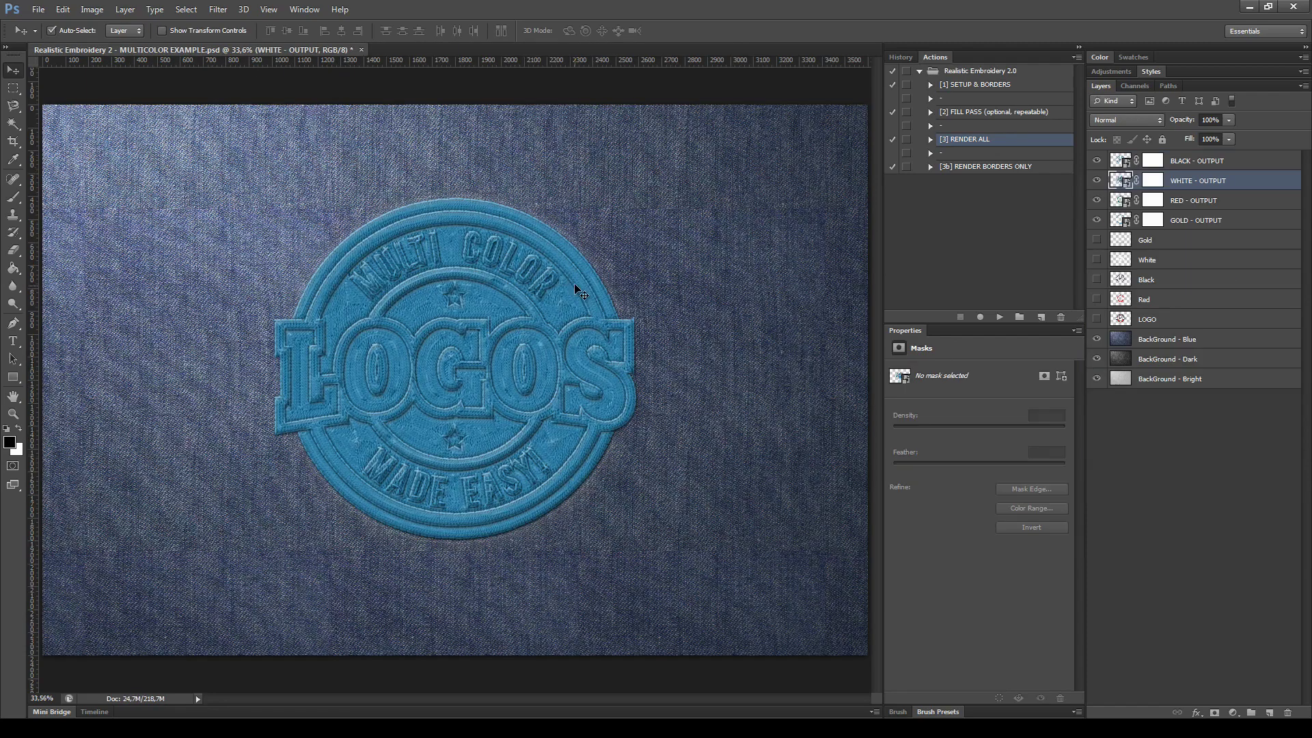
# - Show Border 2 in the Borders smart object nested inside RED - OUTPUT, and save and close both smart objects
pyautogui.click(1218, 201)
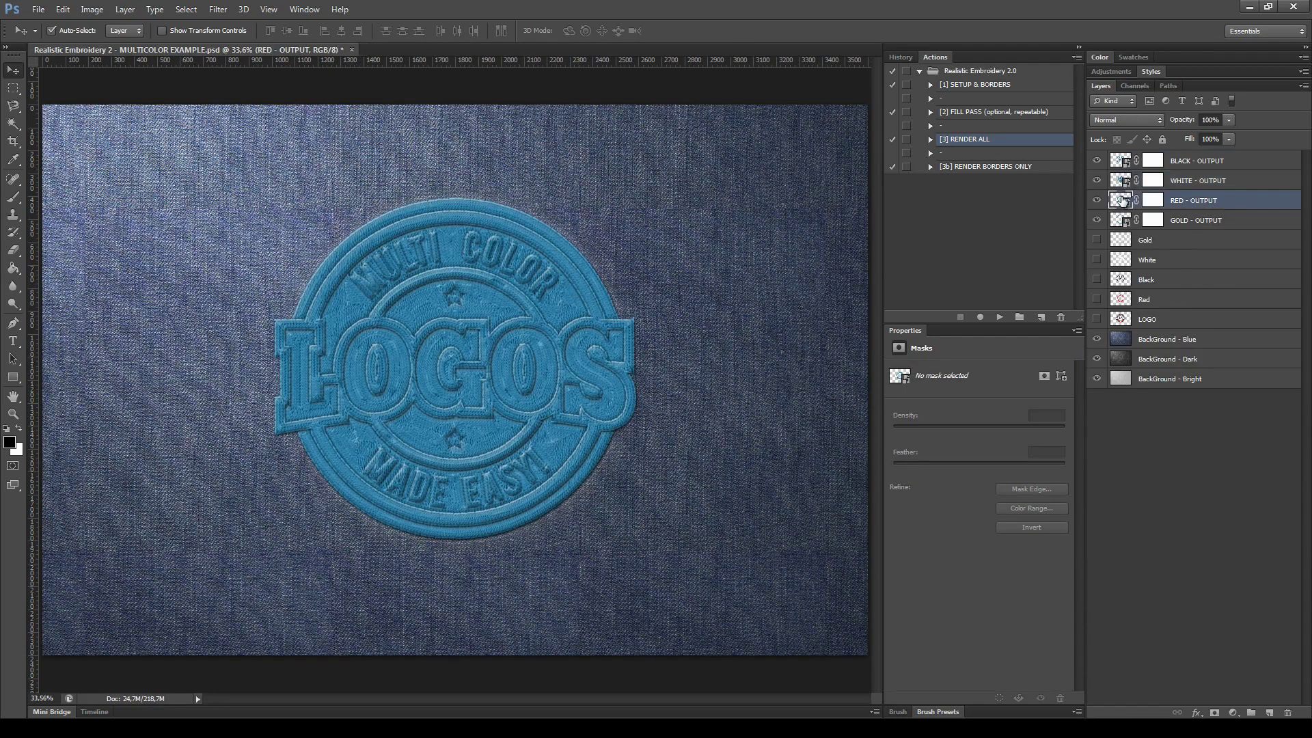
pyautogui.doubleClick(1121, 200)
pyautogui.doubleClick(1127, 318)
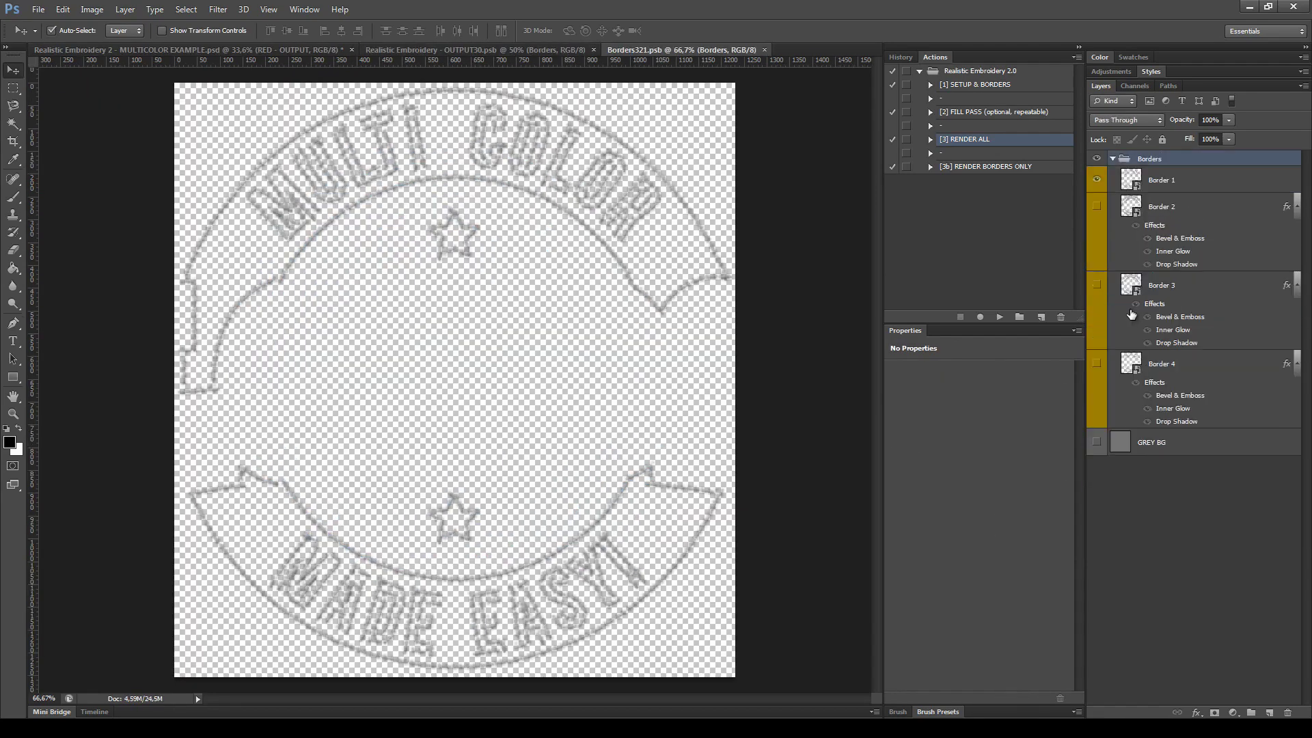
pyautogui.click(770, 49)
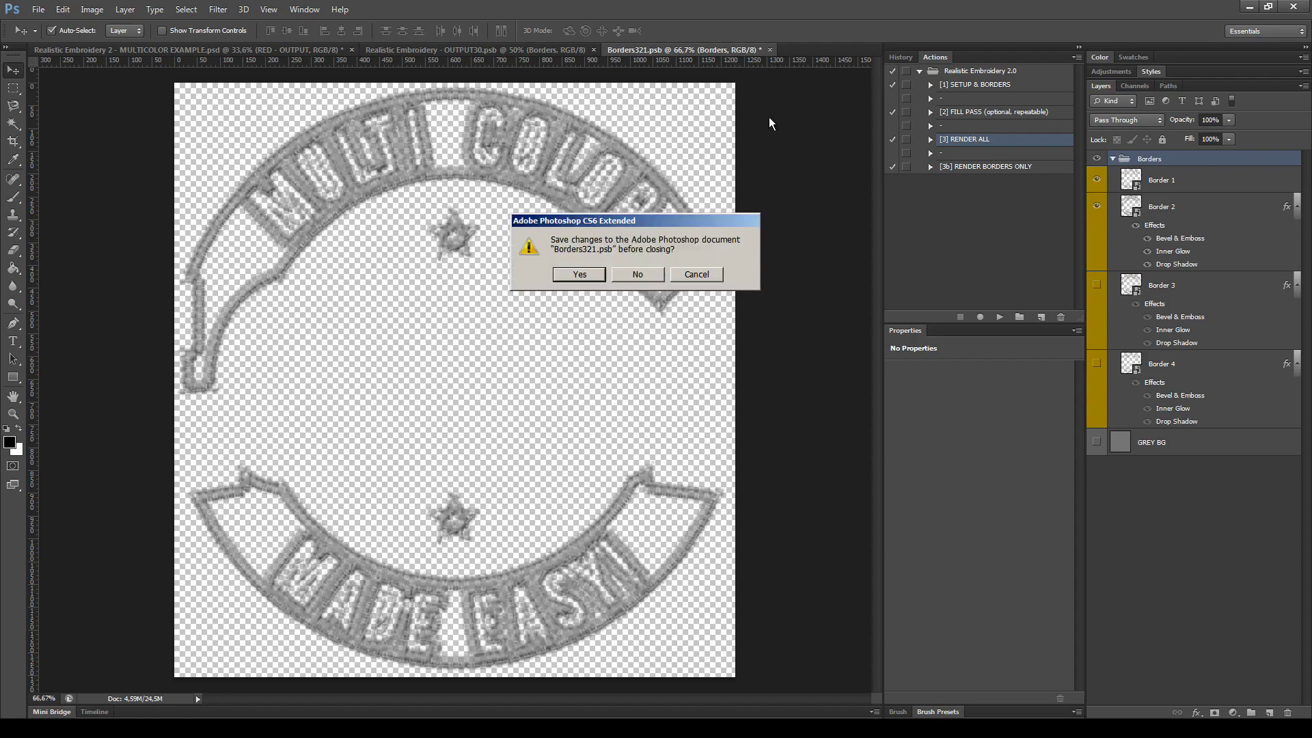
pyautogui.click(585, 277)
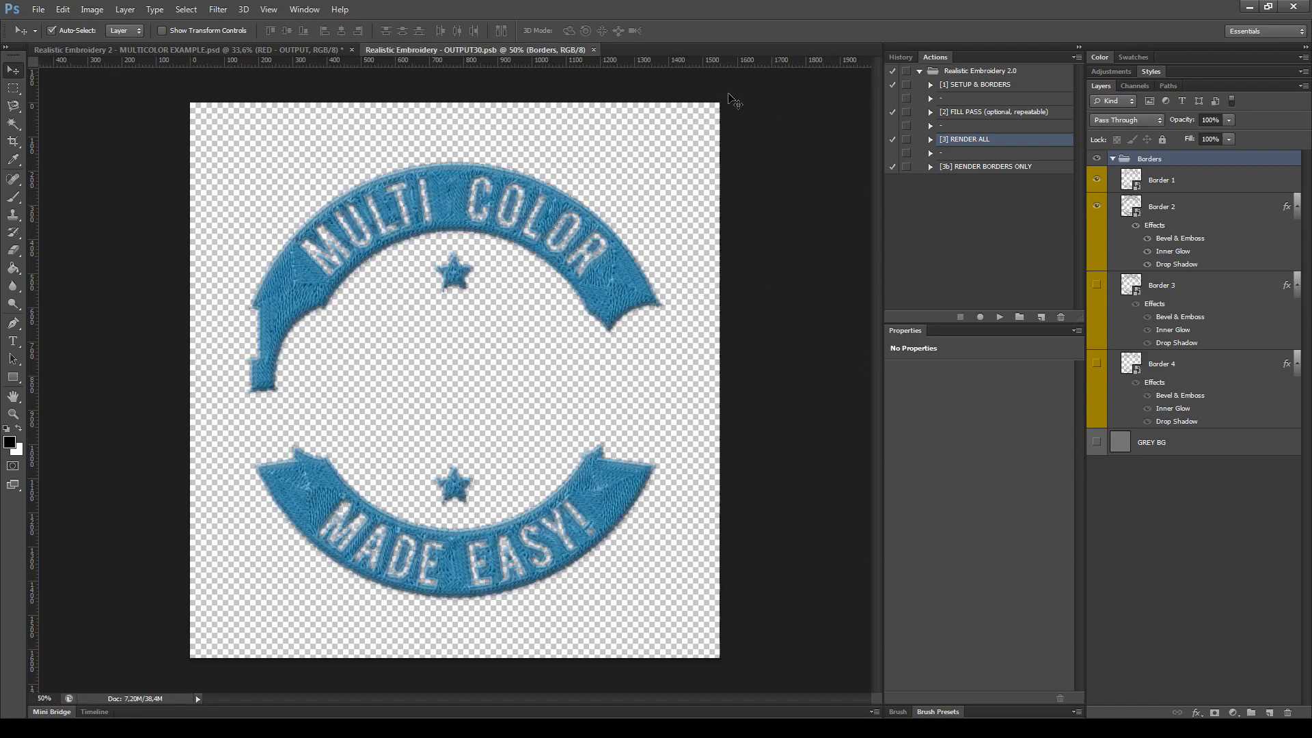
pyautogui.click(598, 50)
pyautogui.click(580, 274)
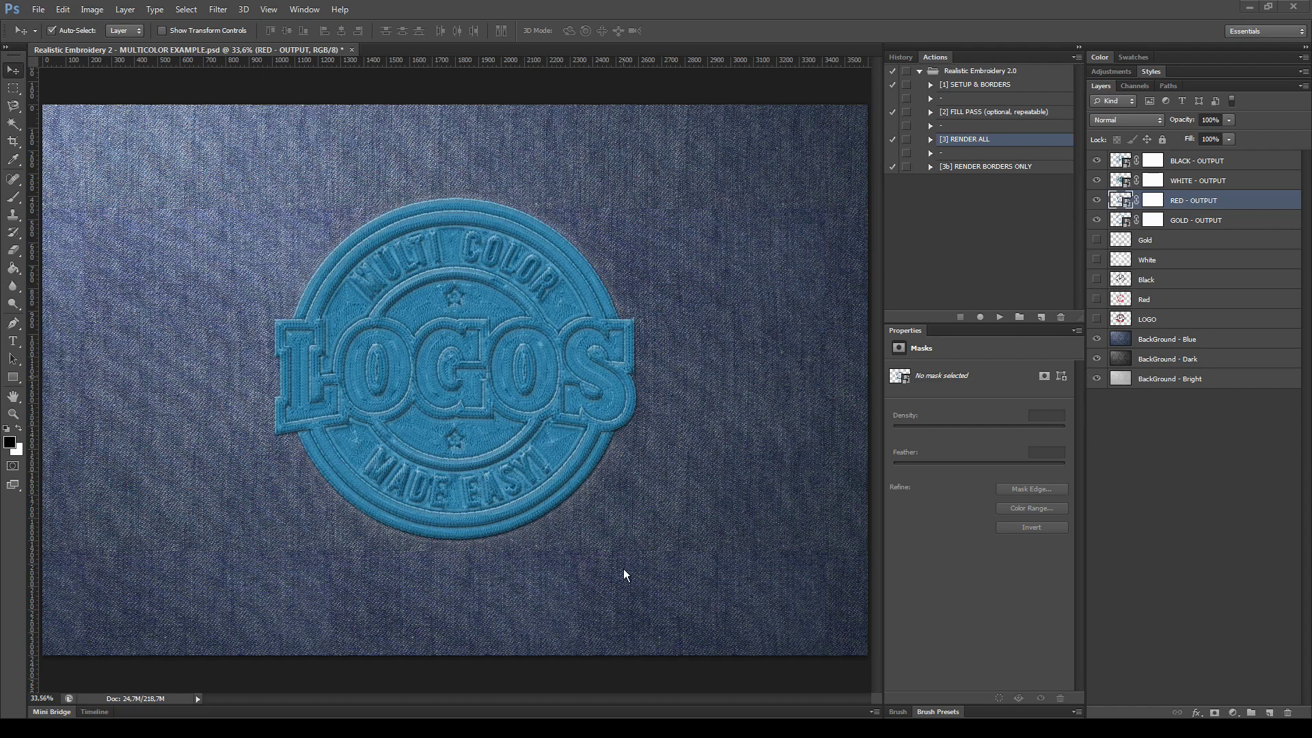
# - Hide the Borders Color and Seams Color layers inside the BLACK - OUTPUT smart object, saving the change on closing
pyautogui.click(1268, 164)
pyautogui.doubleClick(1119, 163)
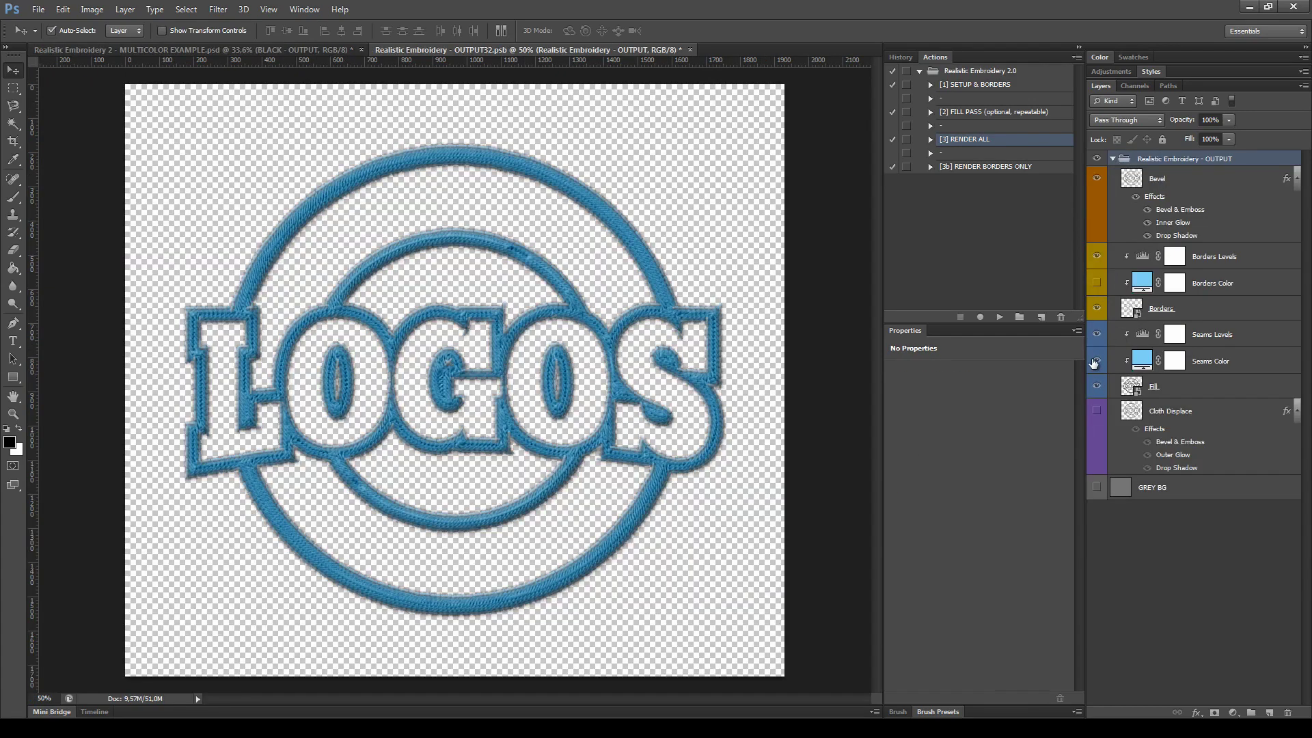
pyautogui.click(1096, 361)
pyautogui.hotkey('ctrl', 'w')
pyautogui.click(589, 277)
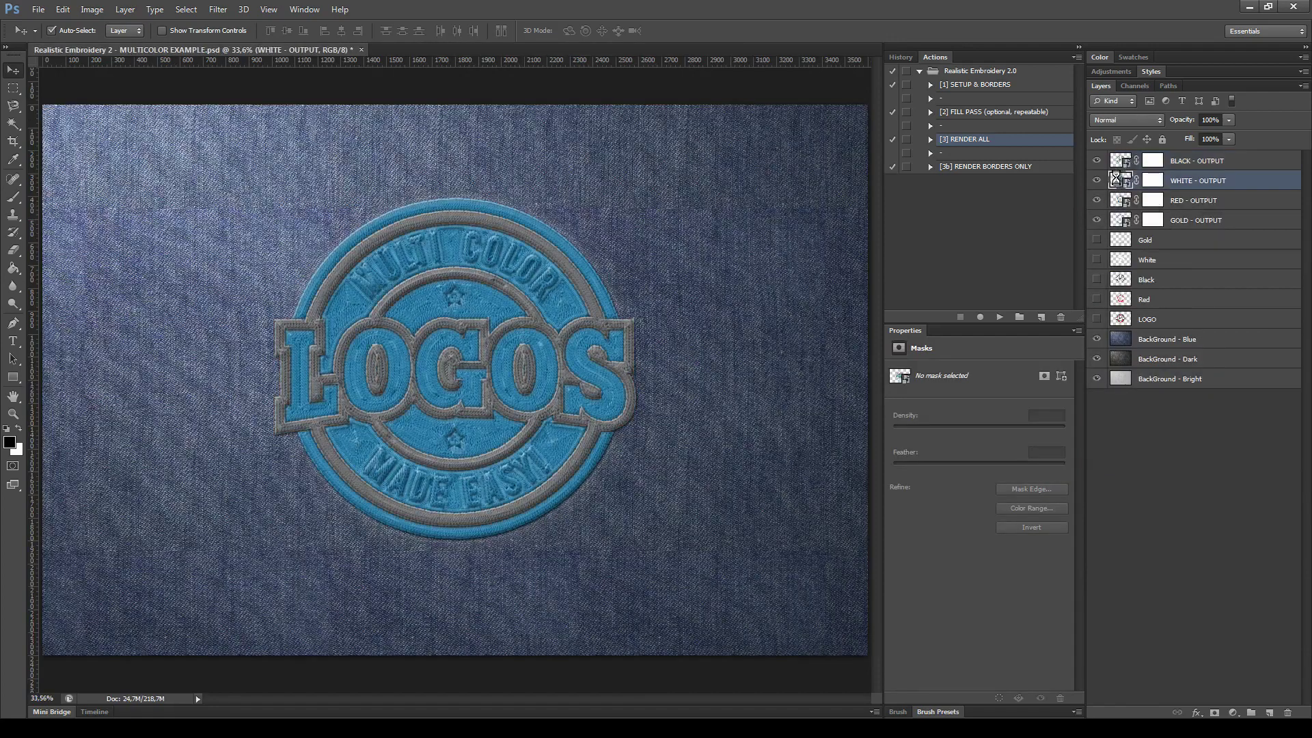
# - Hide the Seams Color layer inside the WHITE - OUTPUT smart object, and save and close it
pyautogui.doubleClick(1120, 179)
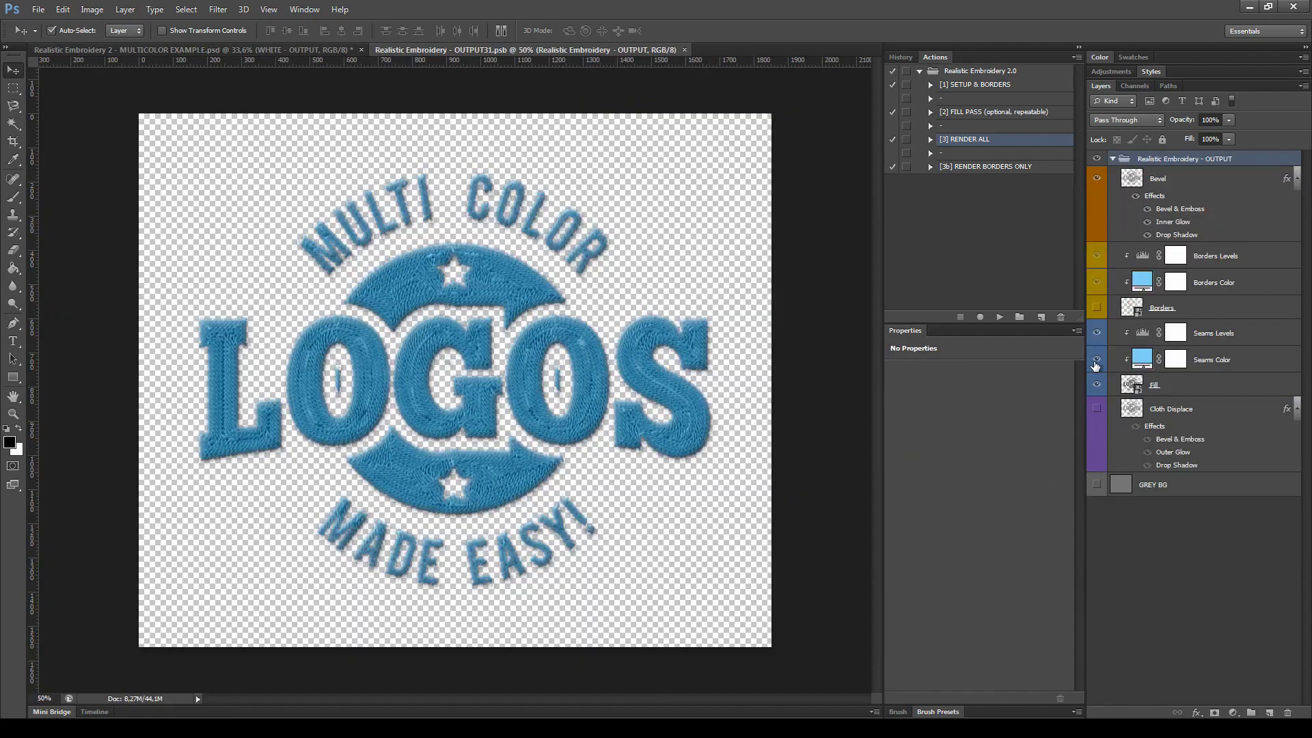
pyautogui.click(1095, 360)
pyautogui.hotkey('ctrl', 'w')
pyautogui.click(589, 277)
# - Turn off the Borders Color and Seams Color layers inside the RED - OUTPUT smart object, saving it on closing
pyautogui.doubleClick(1126, 312)
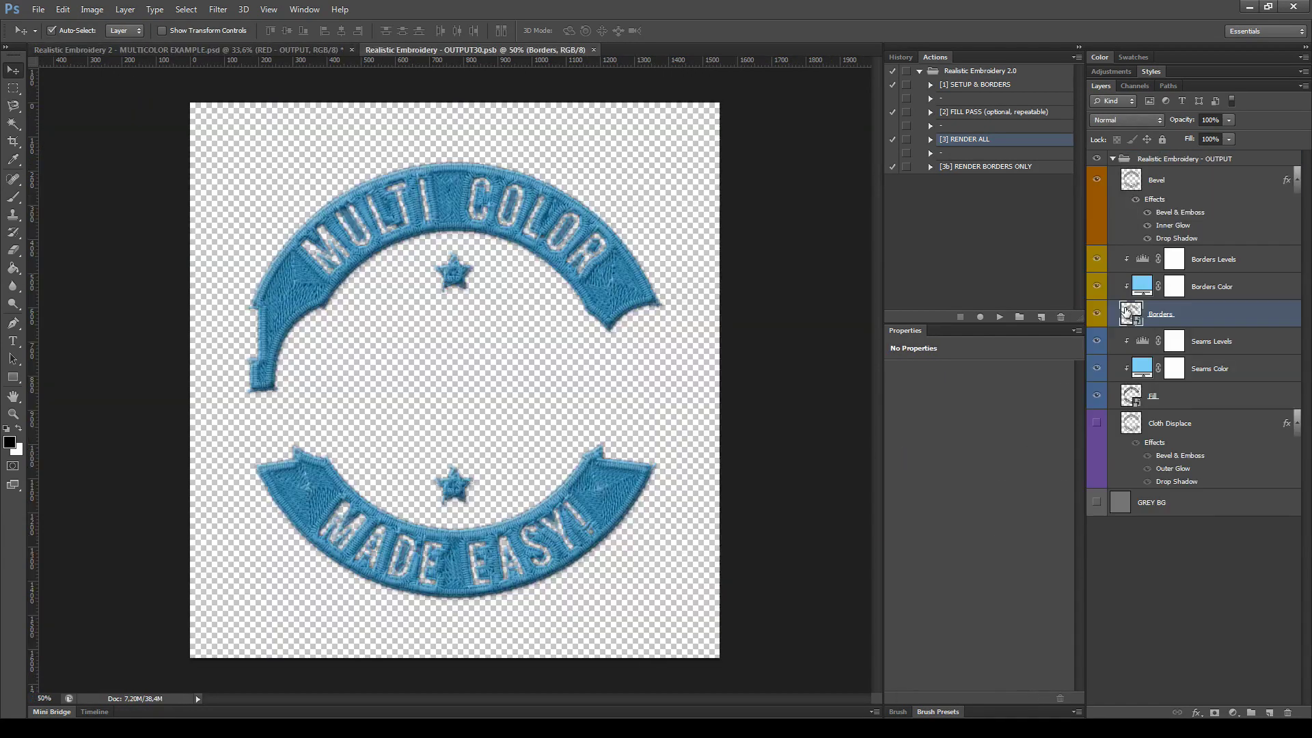
pyautogui.click(1096, 368)
pyautogui.hotkey('ctrl', 'w')
pyautogui.click(589, 278)
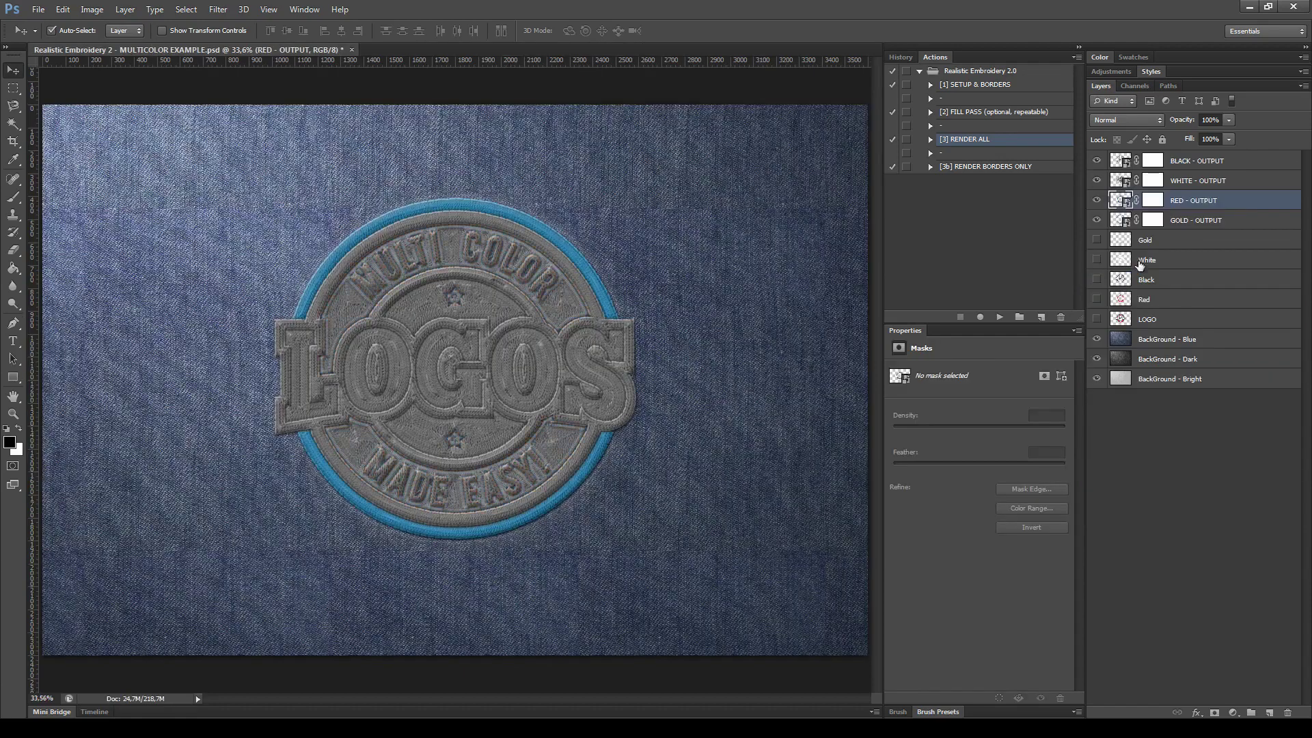
# - Hide both thread colour layers, Borders Color and Seams Color, inside the GOLD - OUTPUT smart object, and save and close it
pyautogui.doubleClick(1119, 219)
pyautogui.click(1096, 285)
pyautogui.click(1096, 365)
pyautogui.hotkey('ctrl', 'w')
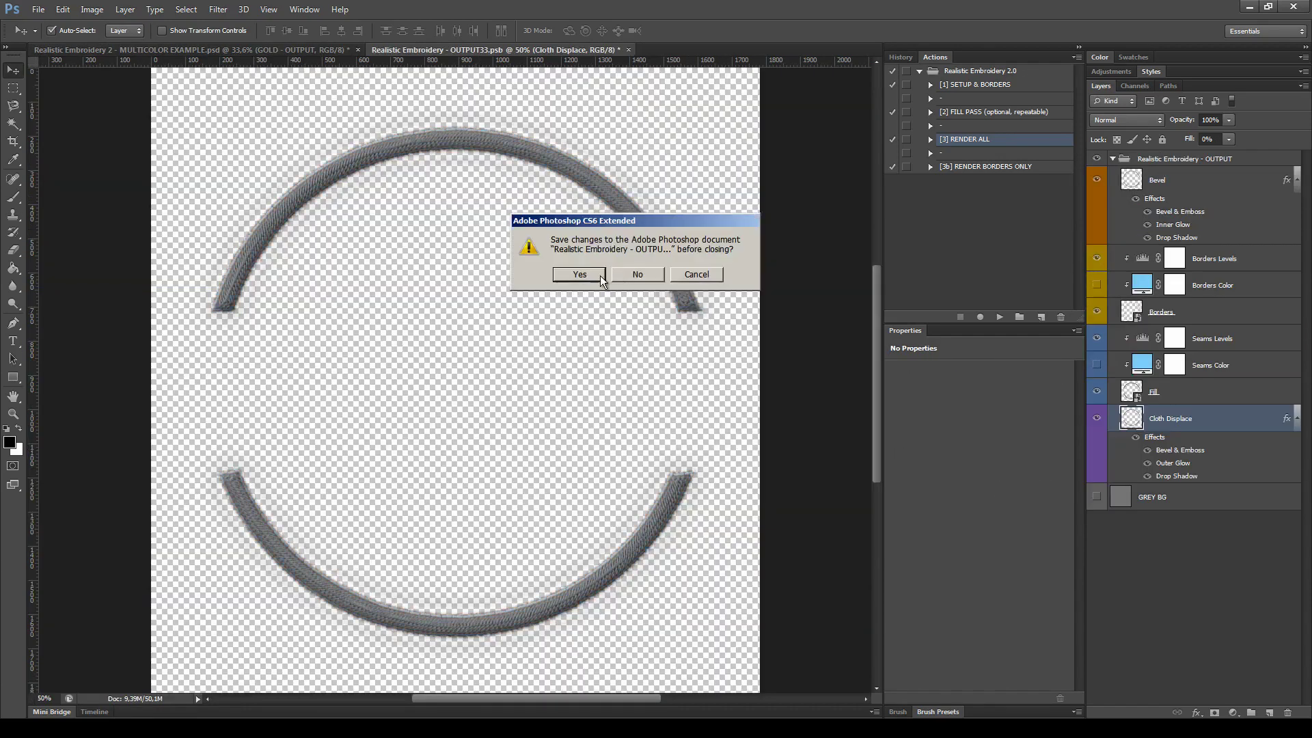
pyautogui.click(600, 276)
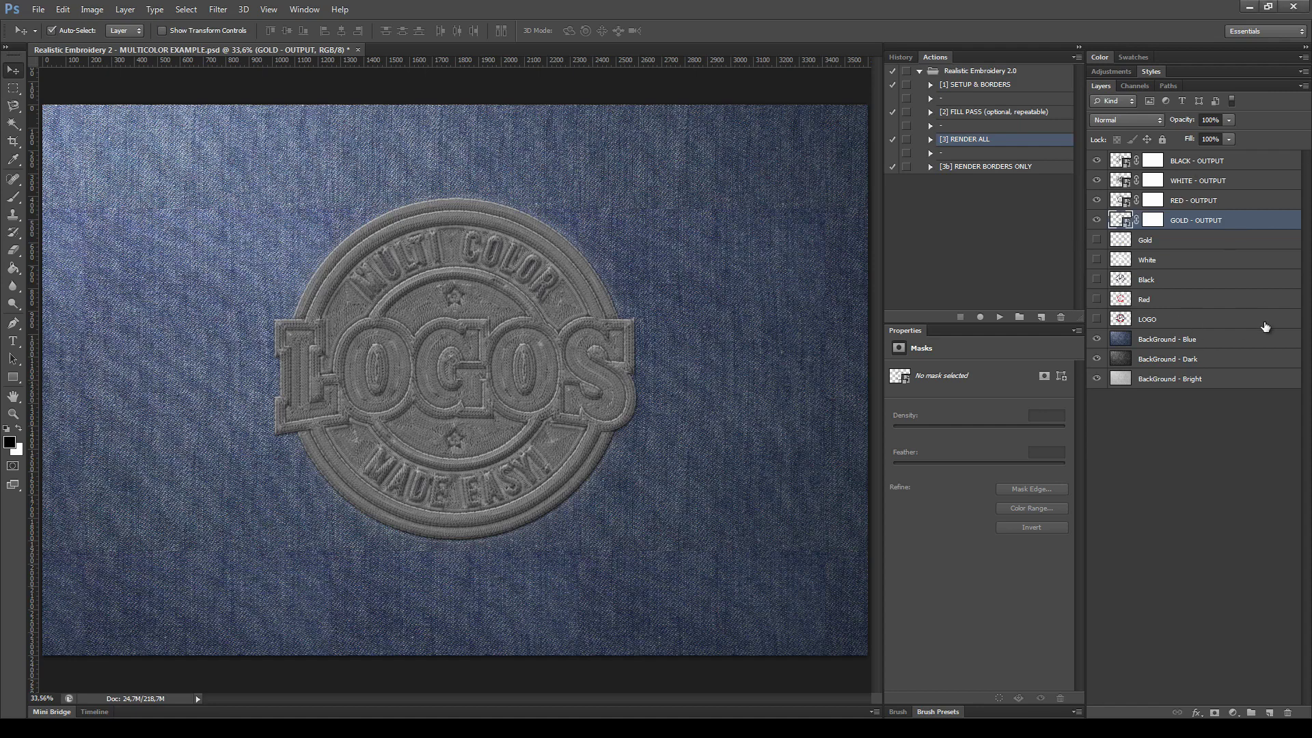
# - Show the flat LOGO layer and move it above BLACK - OUTPUT to the top of the layer stack
pyautogui.click(1183, 319)
pyautogui.click(1095, 320)
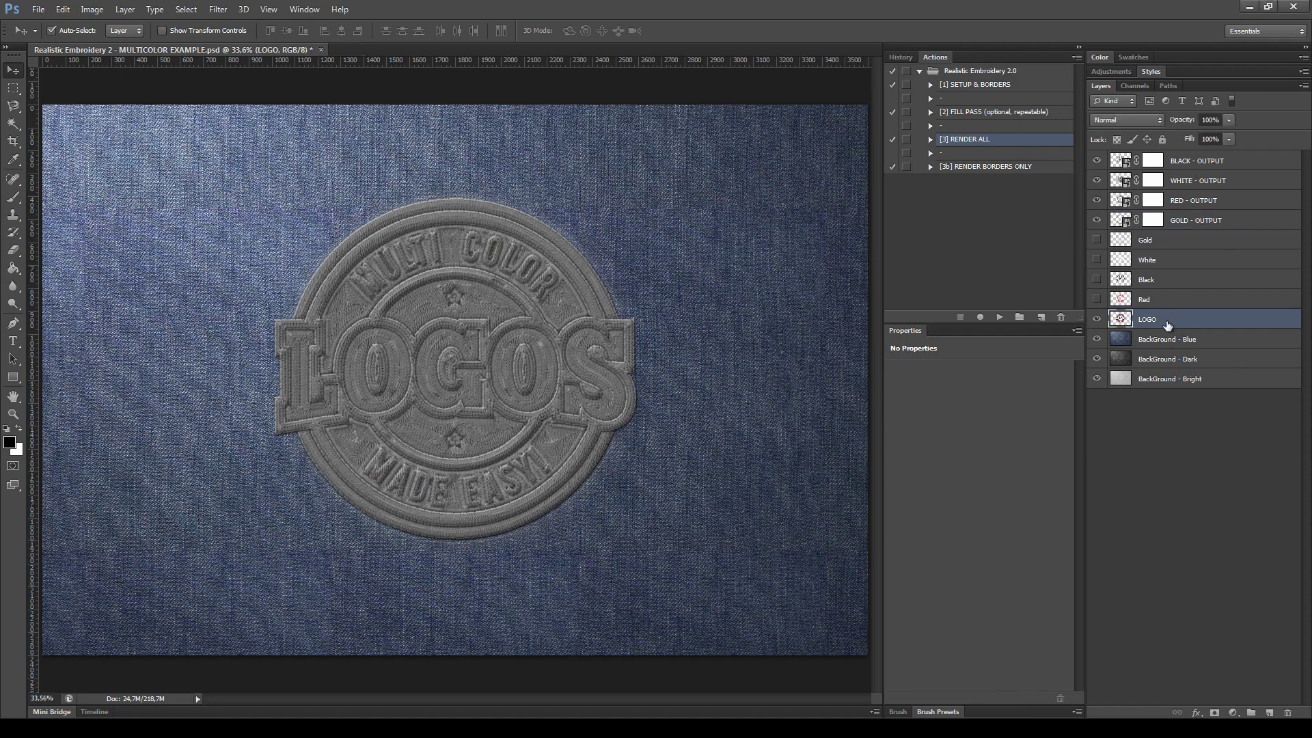
pyautogui.moveTo(1167, 326); pyautogui.dragTo(1151, 139)
# - Set the LOGO layer's blend mode to Overlay and its opacity to 95%
pyautogui.click(1119, 121)
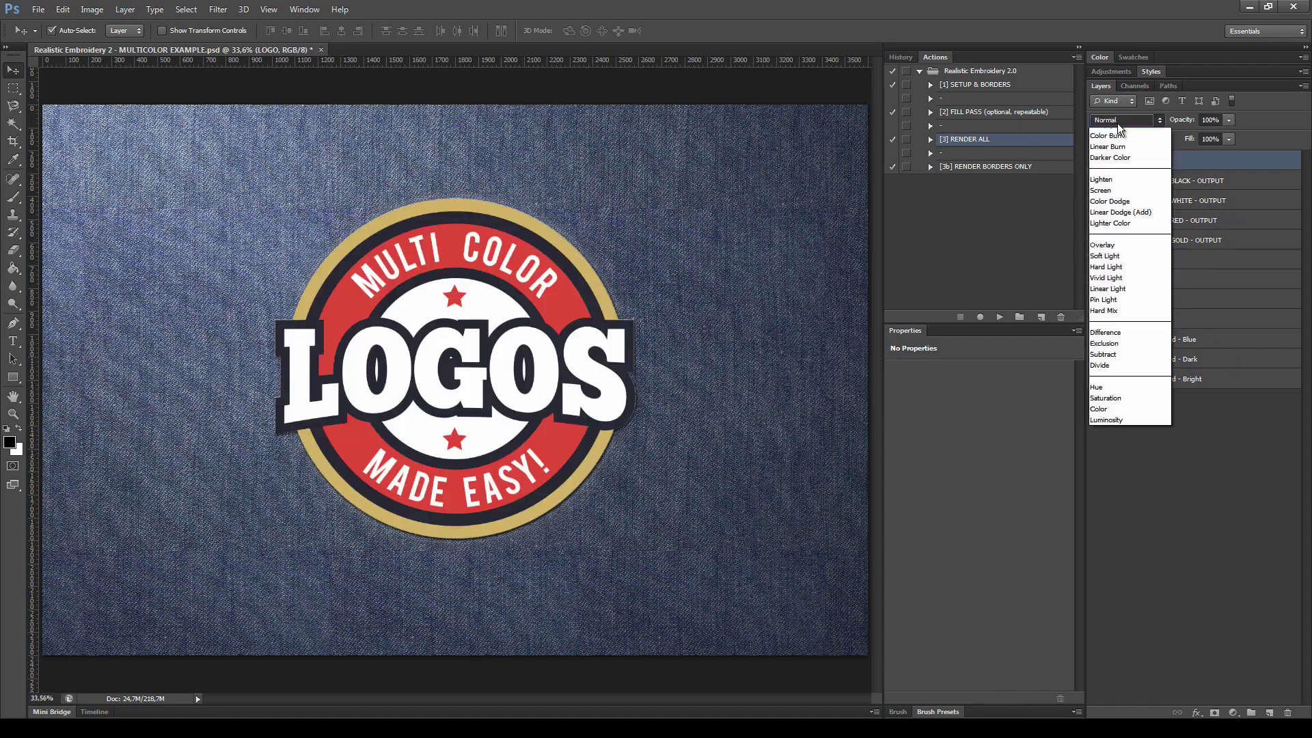
pyautogui.click(1133, 297)
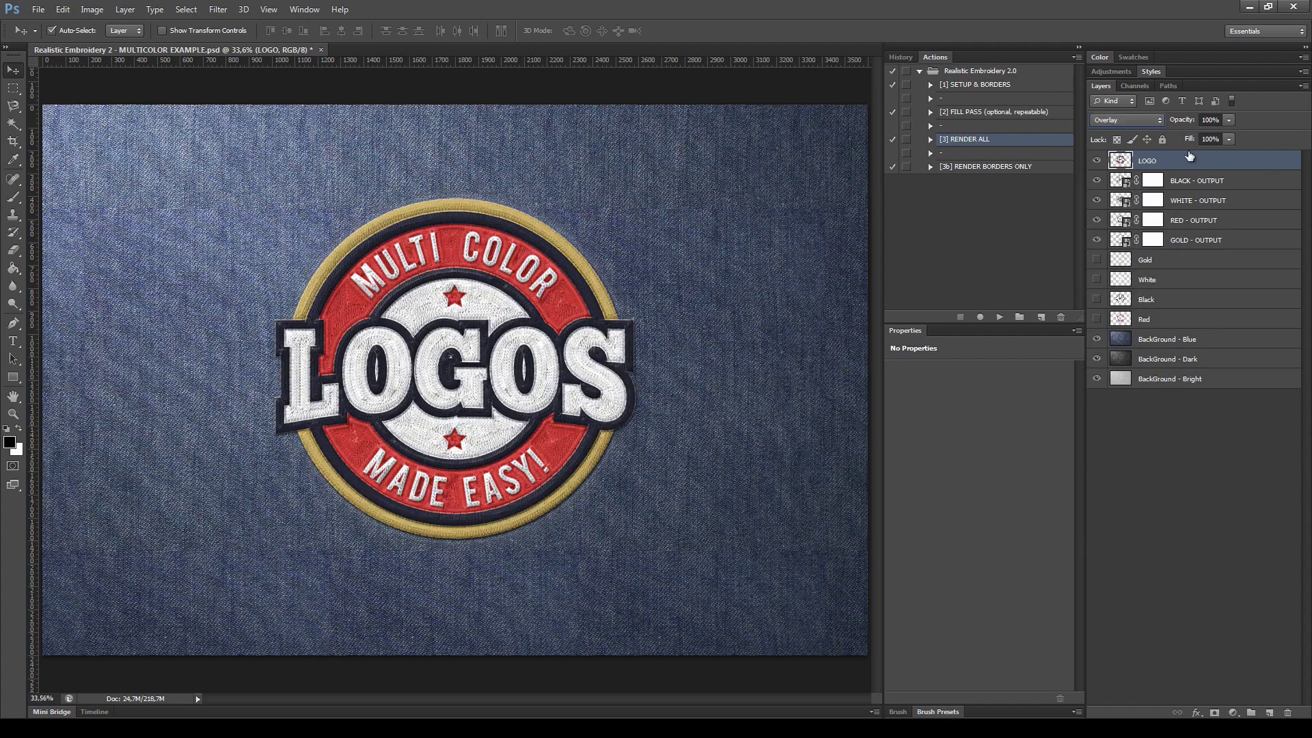
pyautogui.click(1204, 120)
pyautogui.write('95')
# - Examine the coloured stitching up close, and compare the embroidery with the LOGO layer hidden and shown
pyautogui.scroll(3, 492, 380)
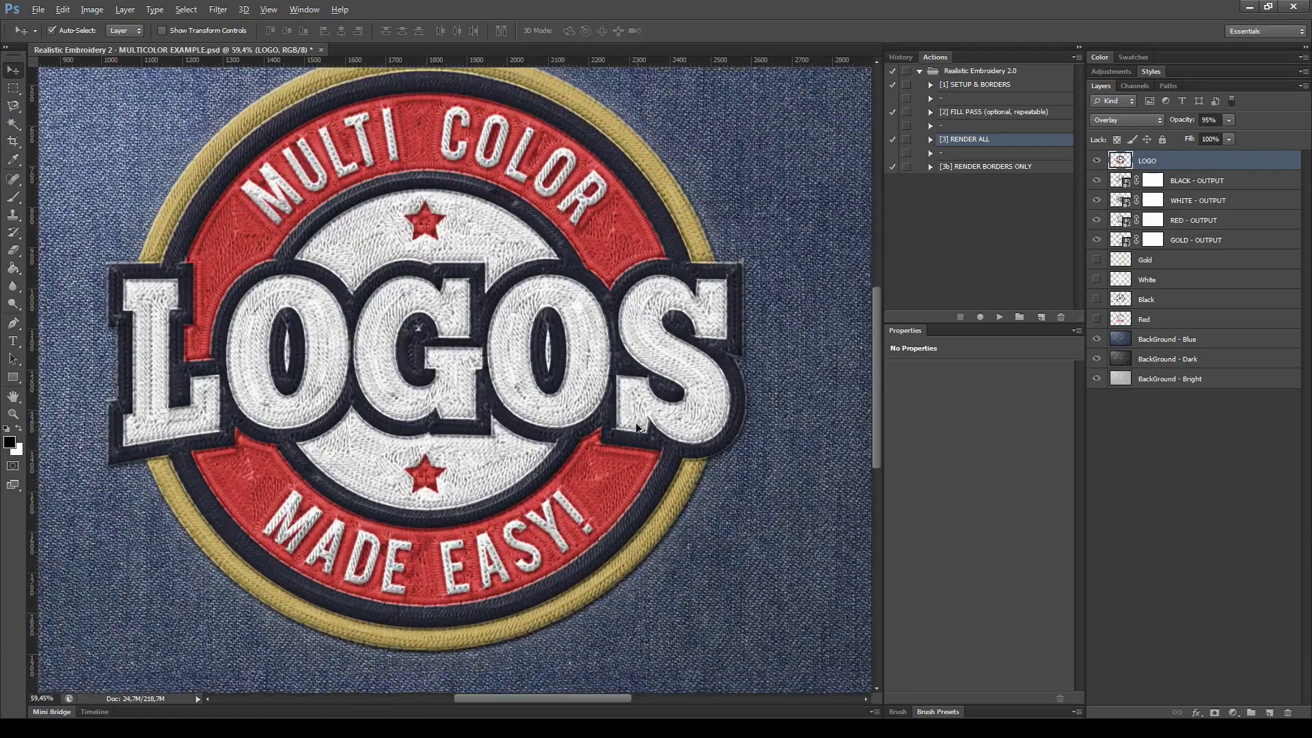
pyautogui.hscroll(-2, 615, 390)
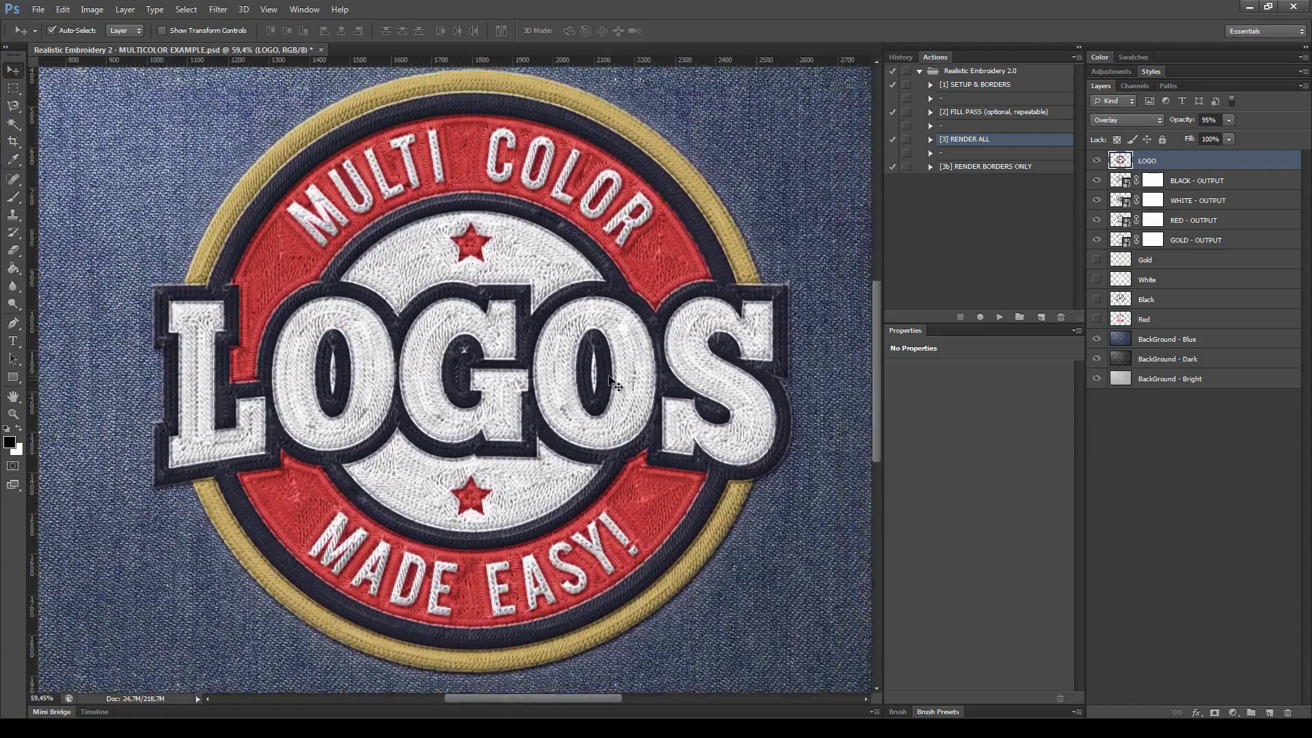
pyautogui.scroll(-3, 612, 383)
pyautogui.scroll(1, 615, 382)
pyautogui.hscroll(1, 654, 369)
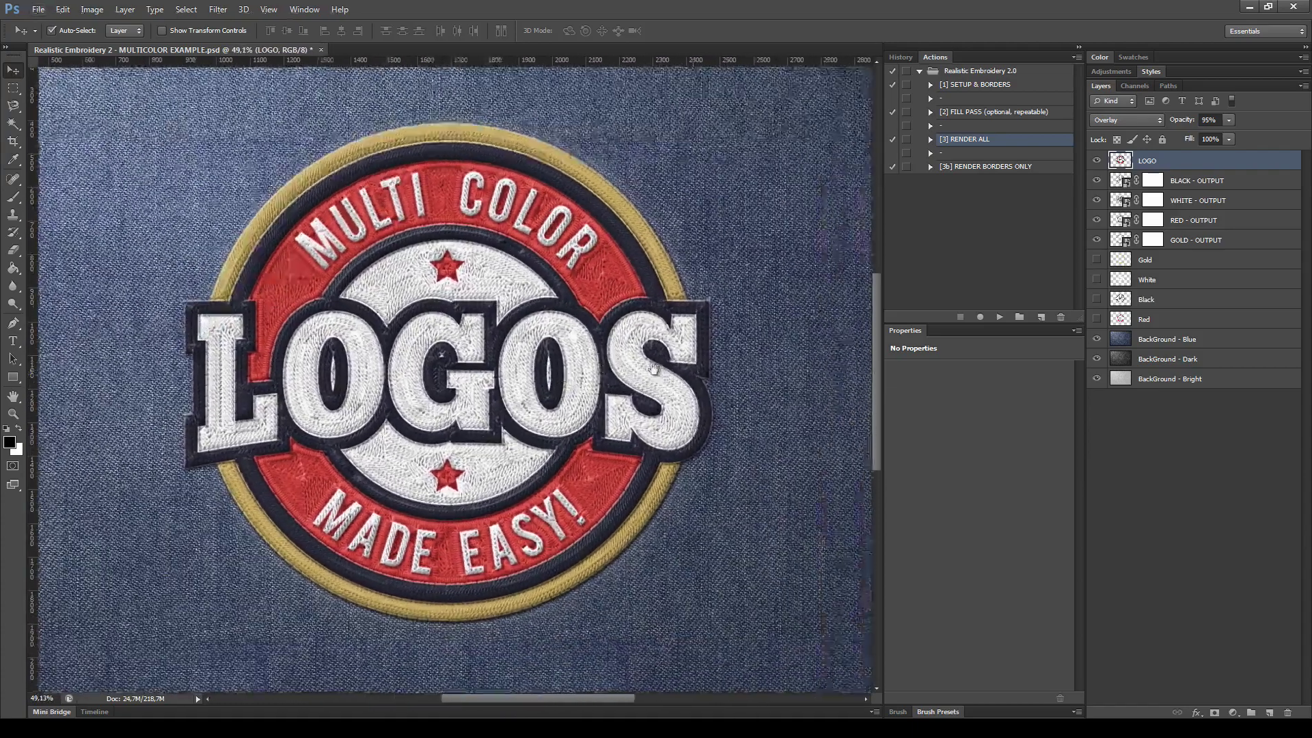
pyautogui.scroll(-3, 615, 345)
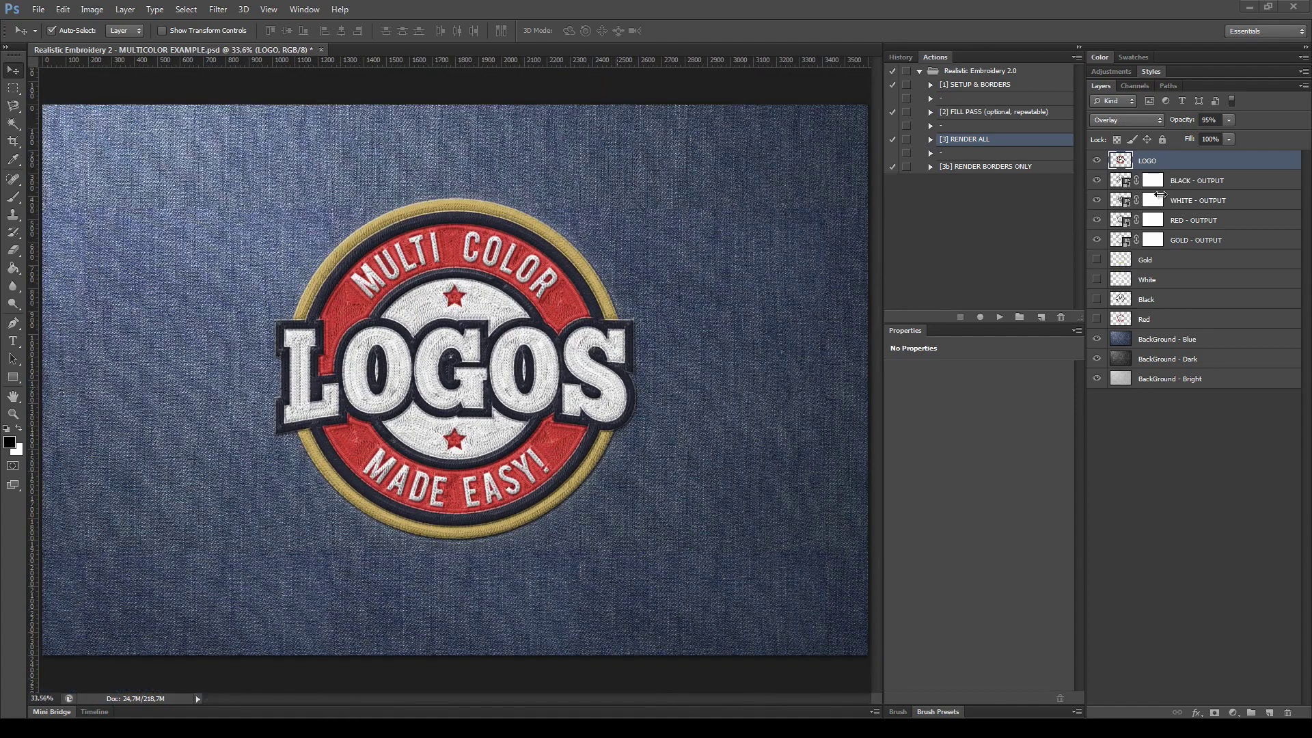
pyautogui.click(1097, 160)
pyautogui.click(1231, 246)
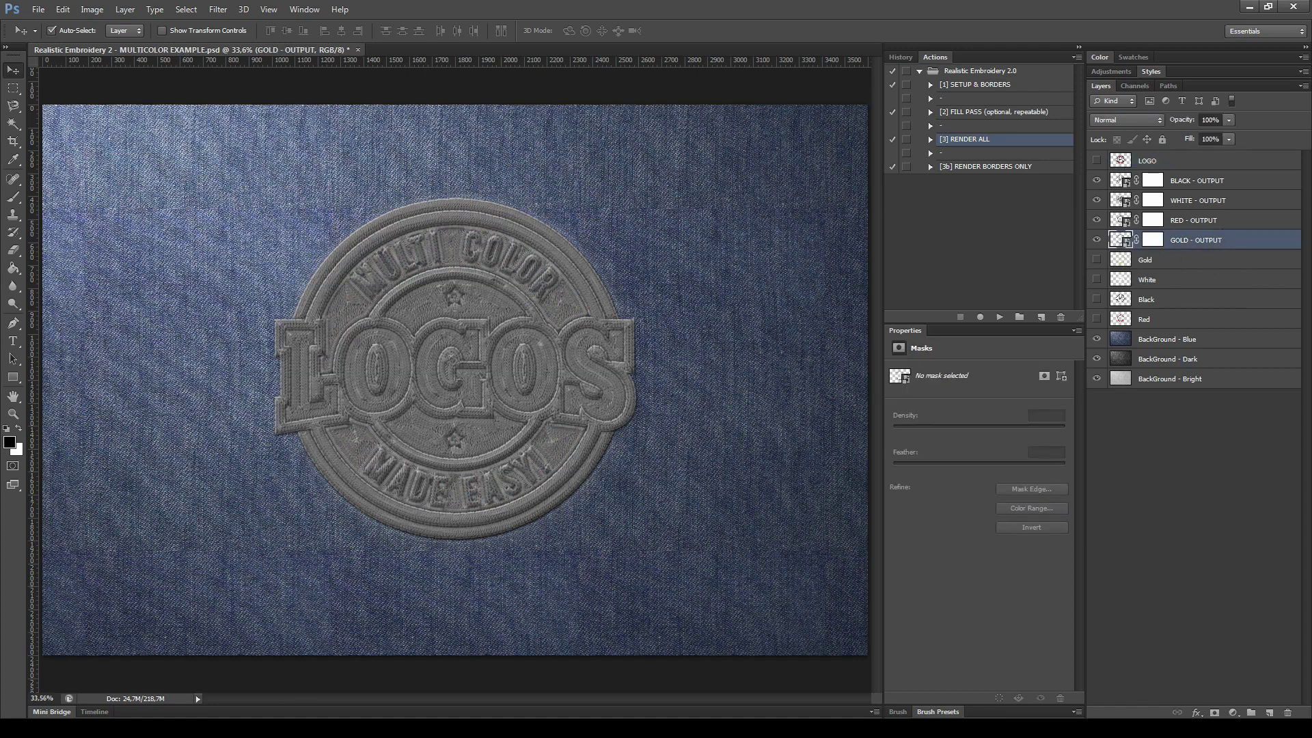
pyautogui.click(1162, 160)
pyautogui.click(1097, 161)
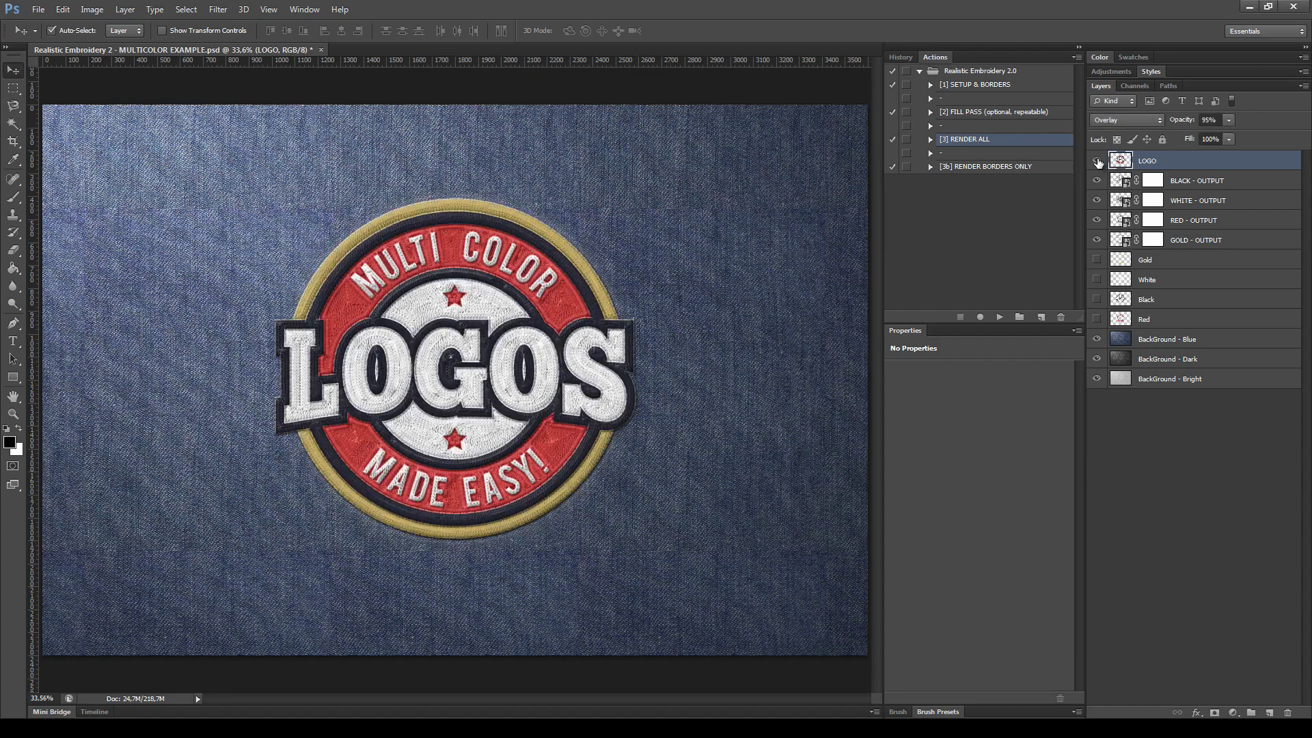
# - Open Realistic Embroidery 2 - TEMPLATE Multicolor 2.psd and inspect its embroidered logo up close
pyautogui.click(39, 9)
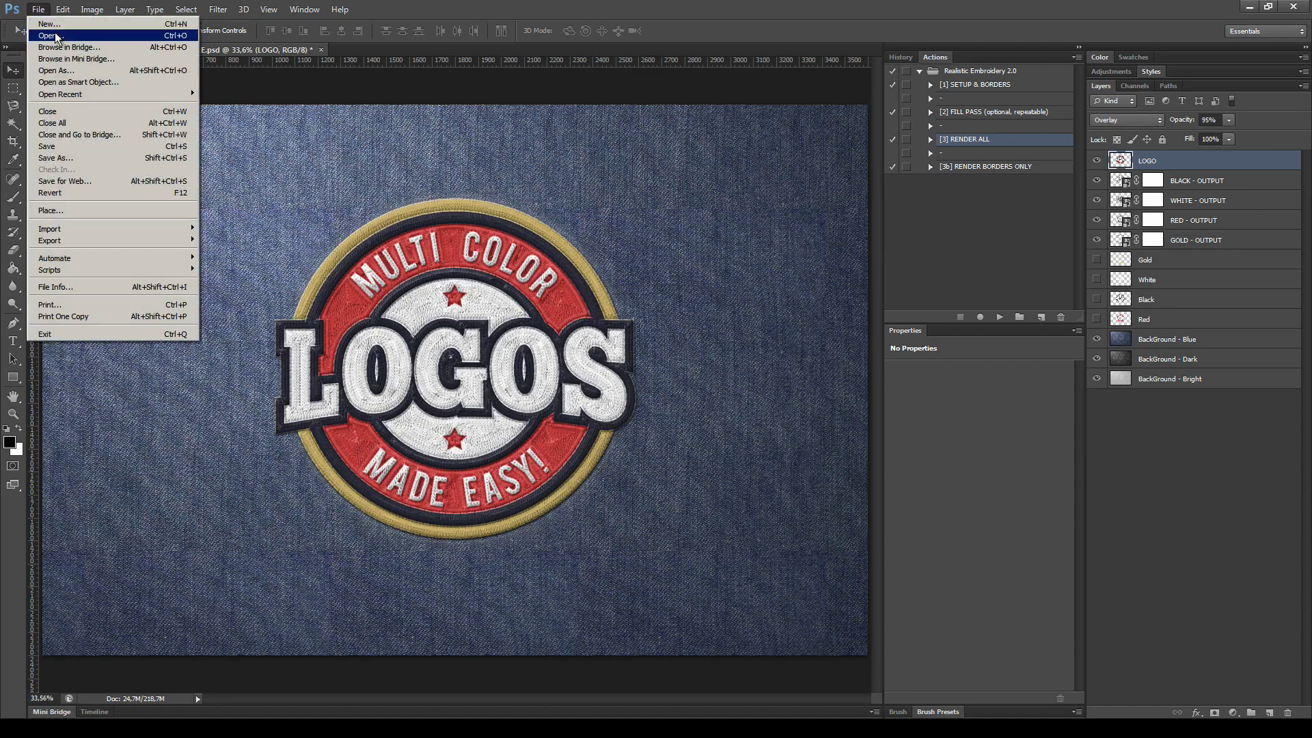
pyautogui.click(55, 35)
pyautogui.doubleClick(604, 305)
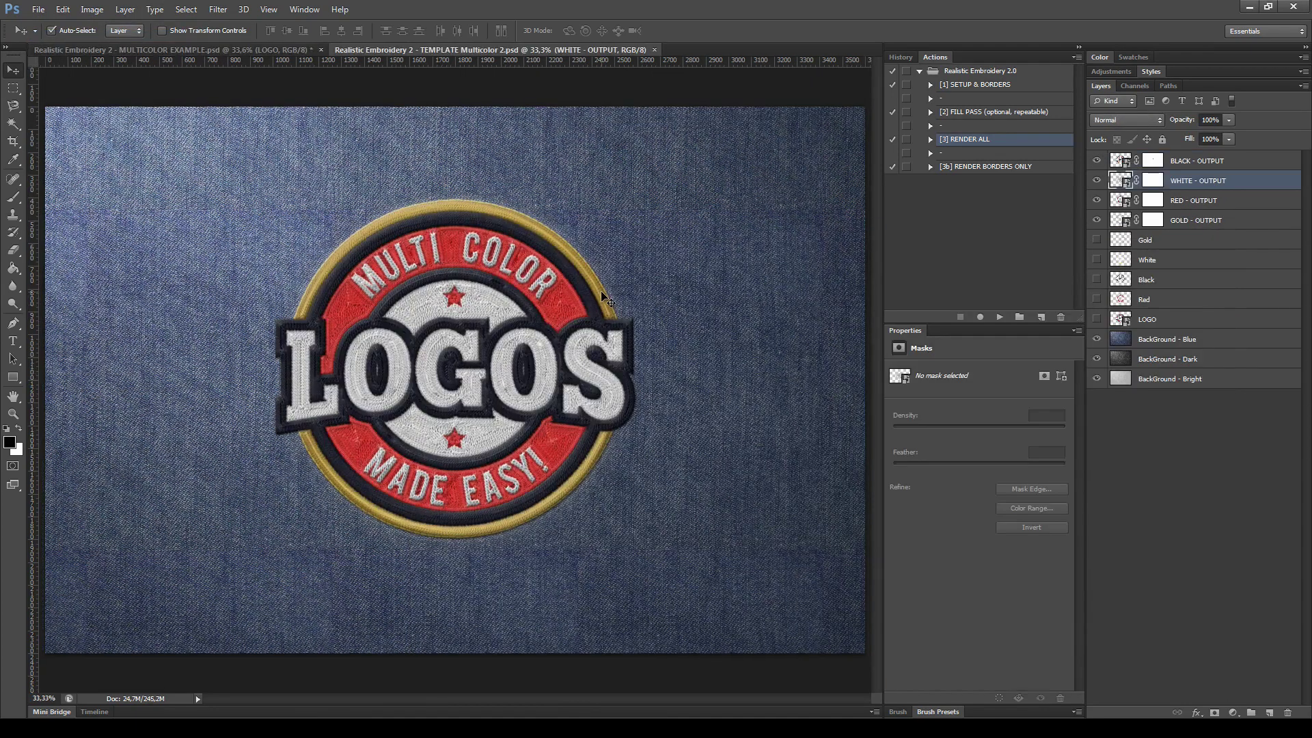
pyautogui.scroll(5, 573, 413)
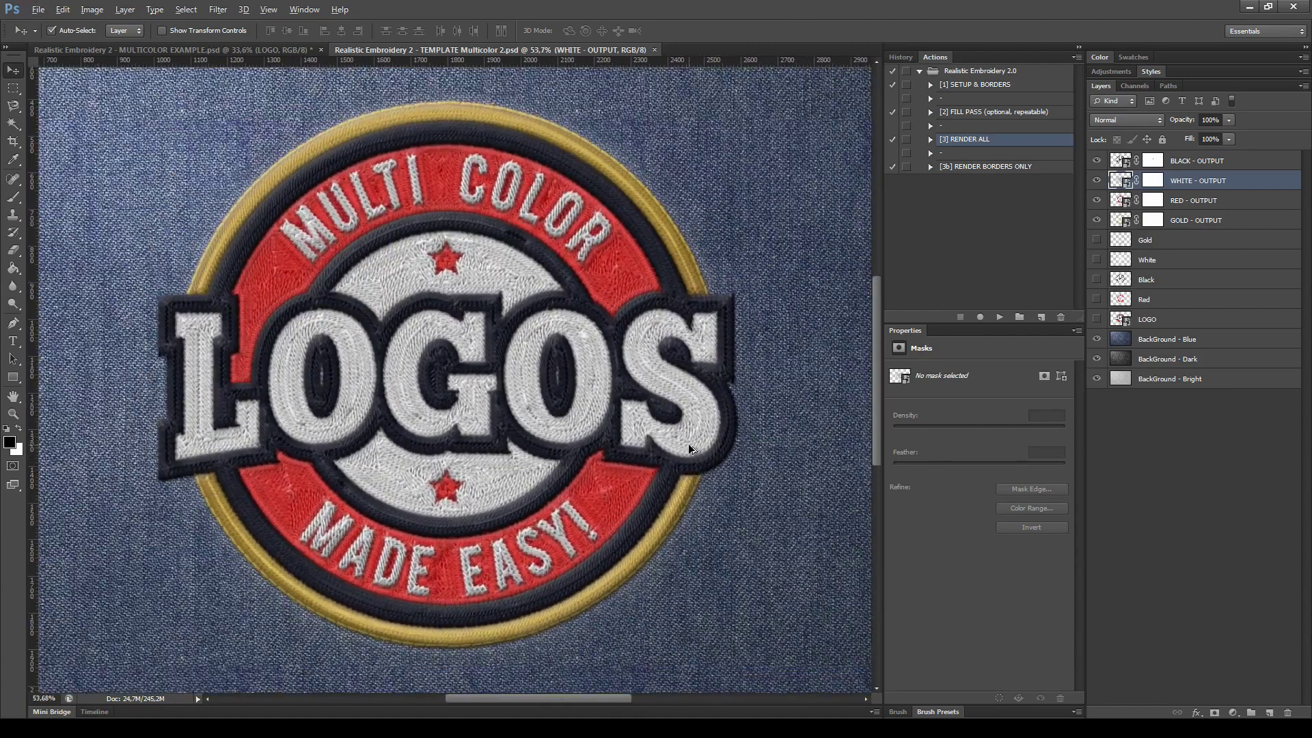
pyautogui.moveTo(620, 405); pyautogui.dragTo(655, 416)
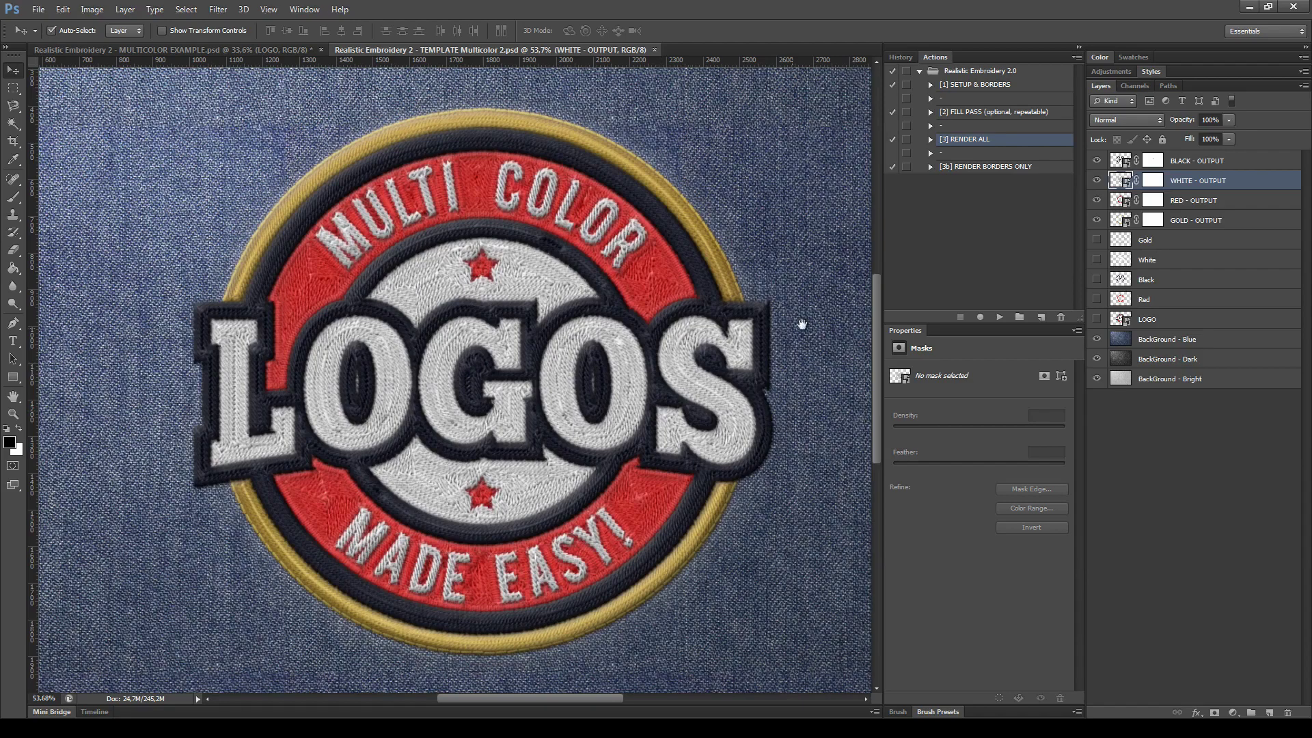
# - Compare the logo embroidery in the MULTICOLOR EXAMPLE document with that in TEMPLATE Multicolor 2, viewing both up close
pyautogui.click(227, 47)
pyautogui.scroll(3, 524, 469)
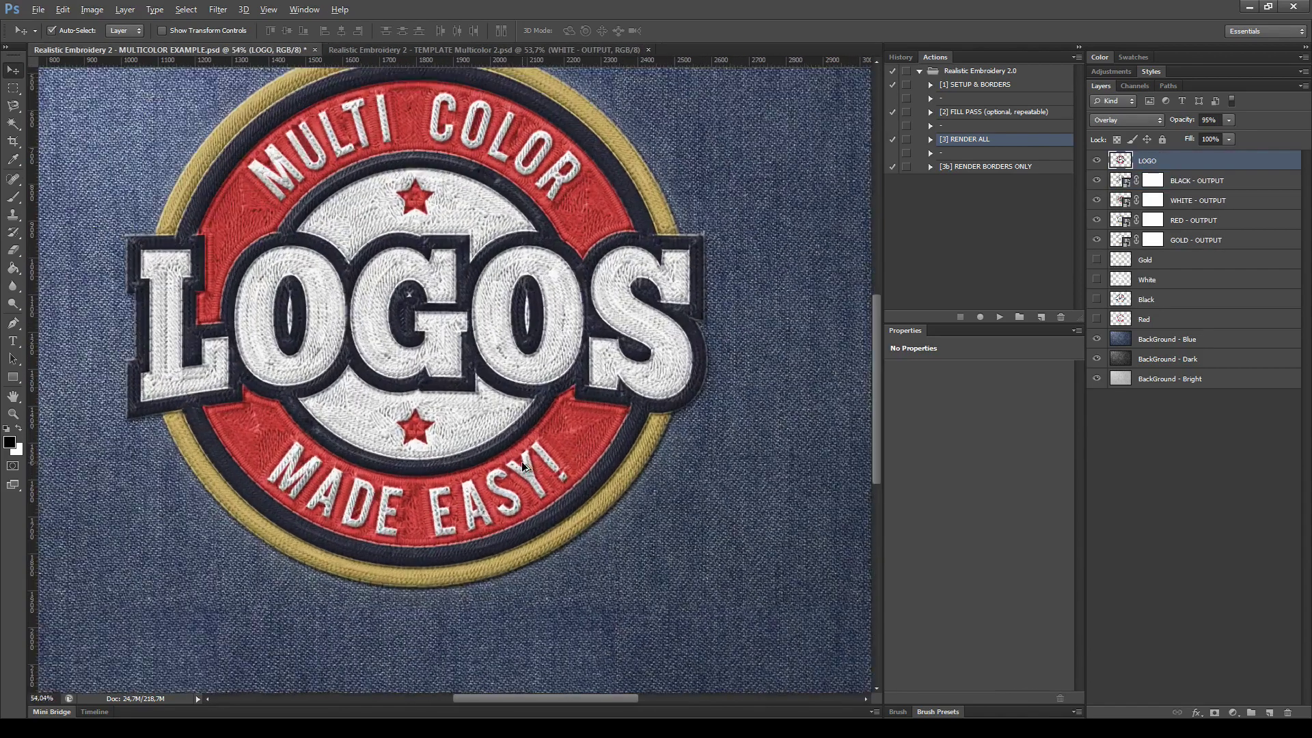
pyautogui.moveTo(595, 301); pyautogui.dragTo(629, 369)
pyautogui.scroll(1, 628, 369)
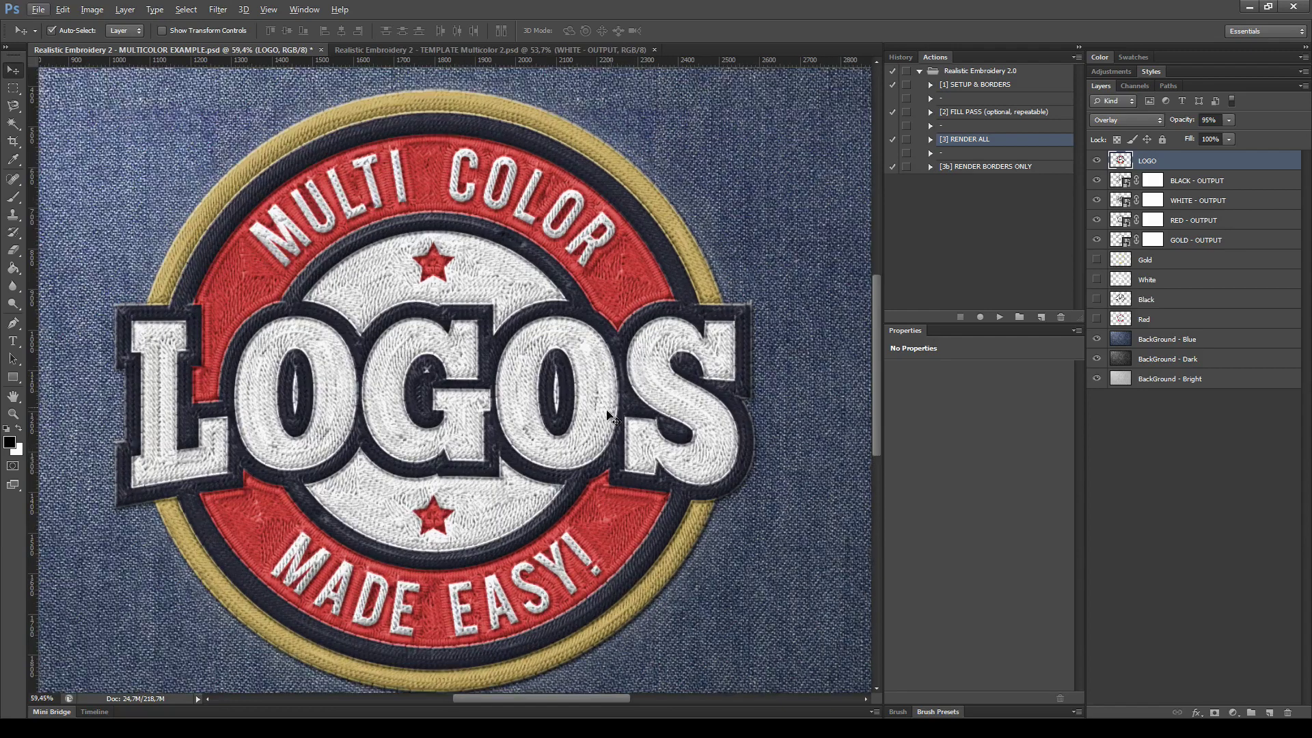
pyautogui.moveTo(609, 413); pyautogui.dragTo(605, 390)
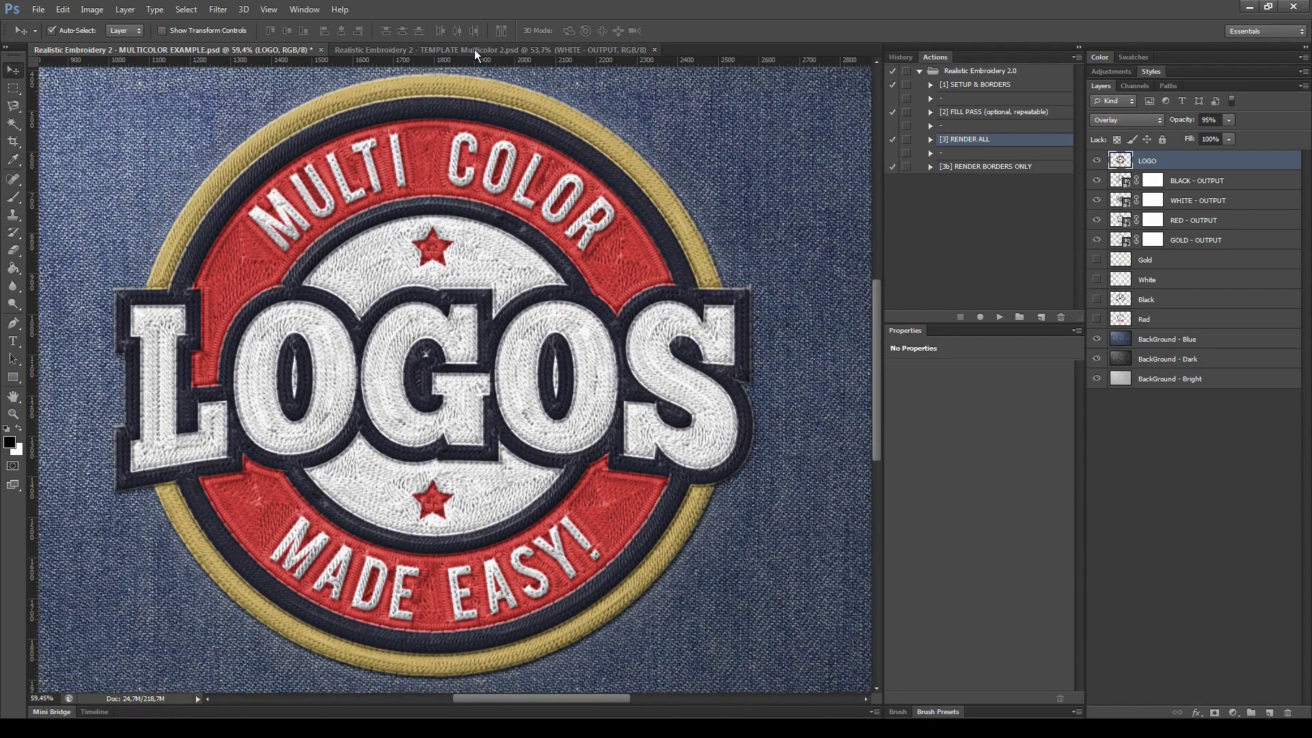
pyautogui.click(475, 49)
pyautogui.moveTo(683, 405); pyautogui.dragTo(632, 377)
pyautogui.scroll(-1, 632, 378)
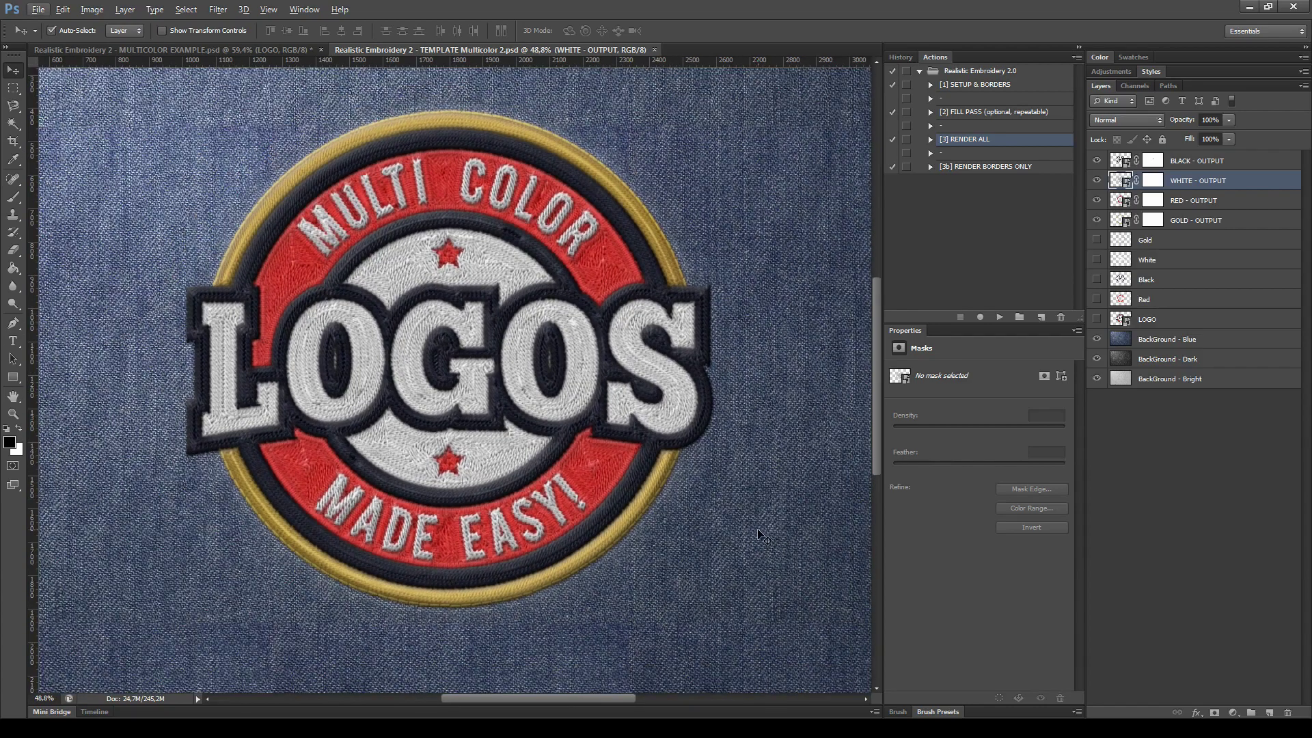
pyautogui.scroll(-1, 677, 491)
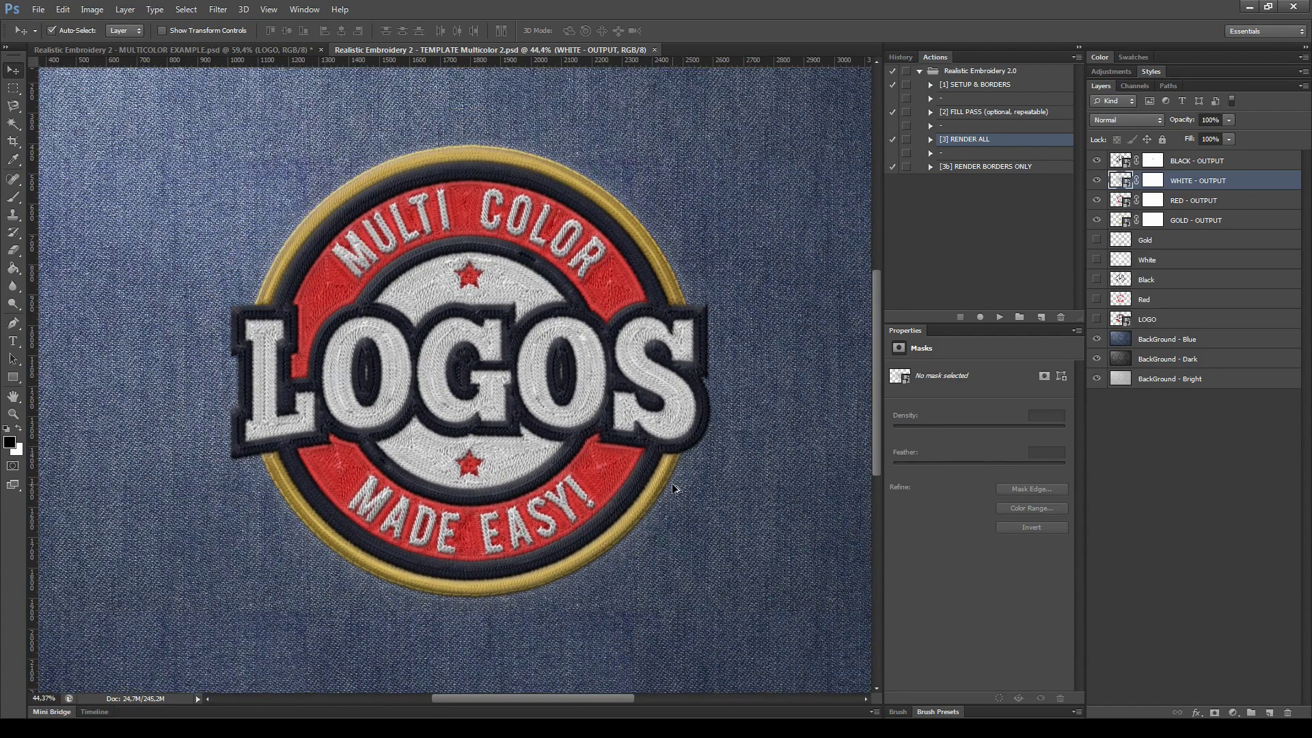